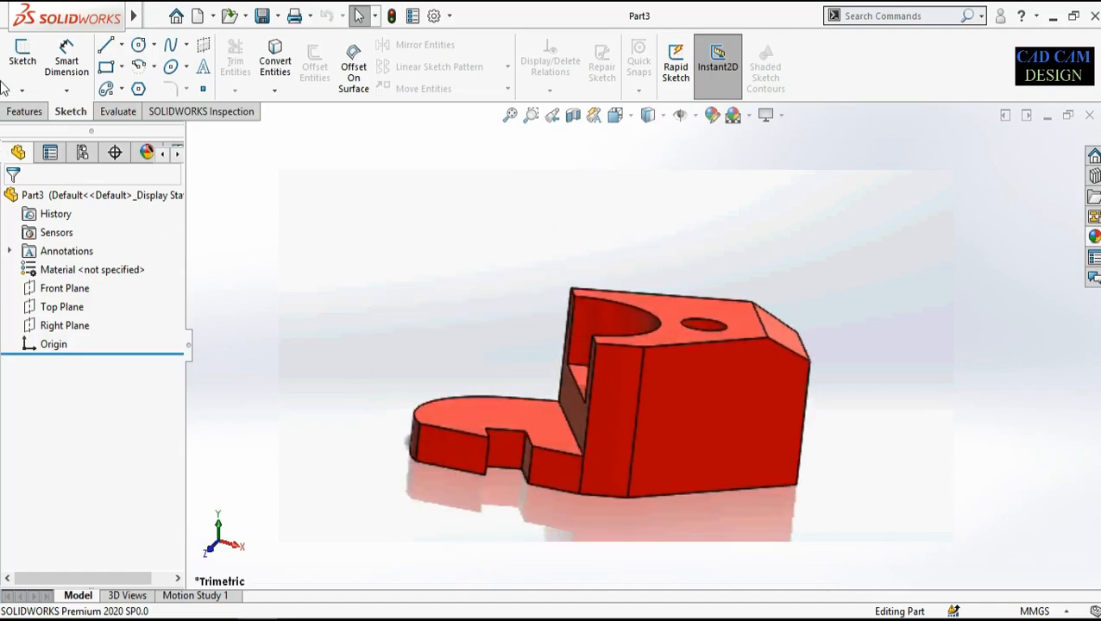
{"action": "left_click", "coordinate": [24, 111]}
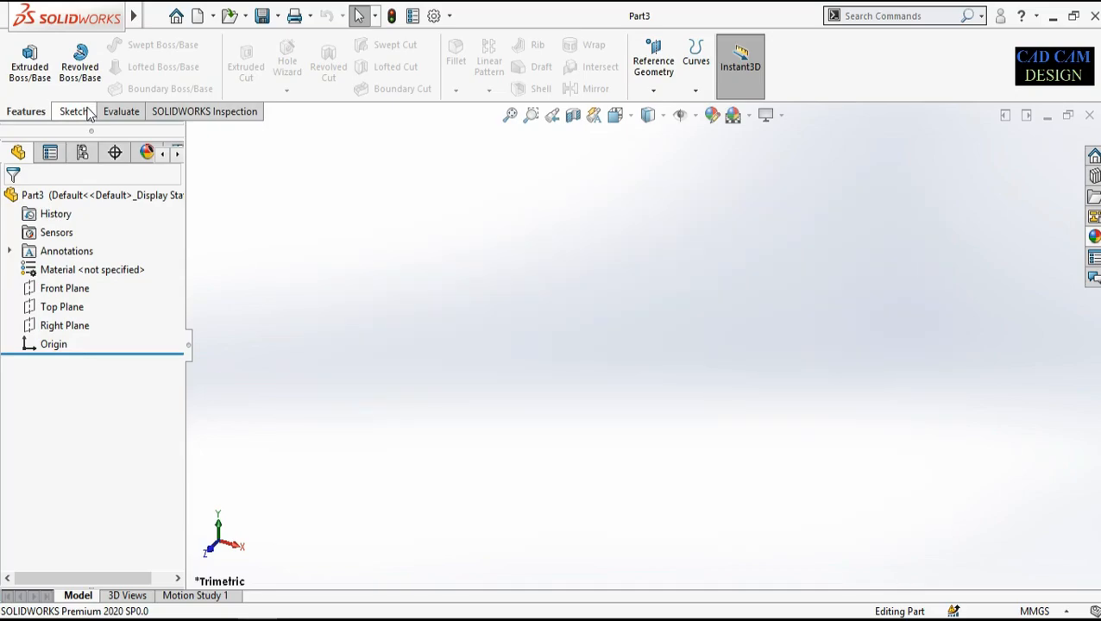
{"action": "left_click", "coordinate": [74, 111]}
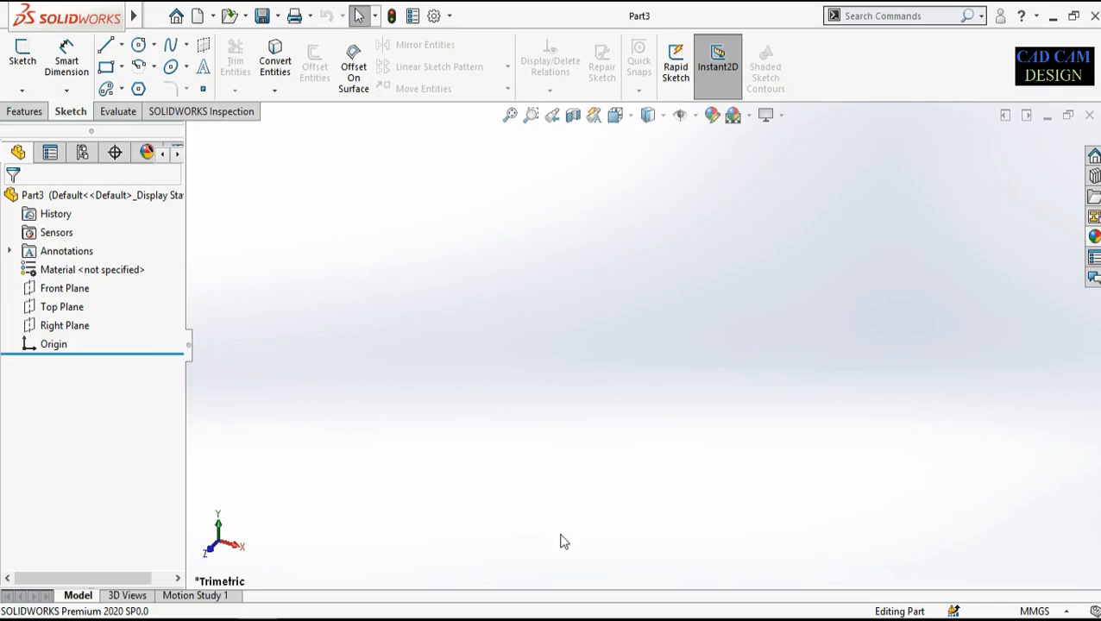
Step: Switch to Paint and examine the dimensions in the Holder block reference drawing
{"action": "left_click", "coordinate": [345, 619]}
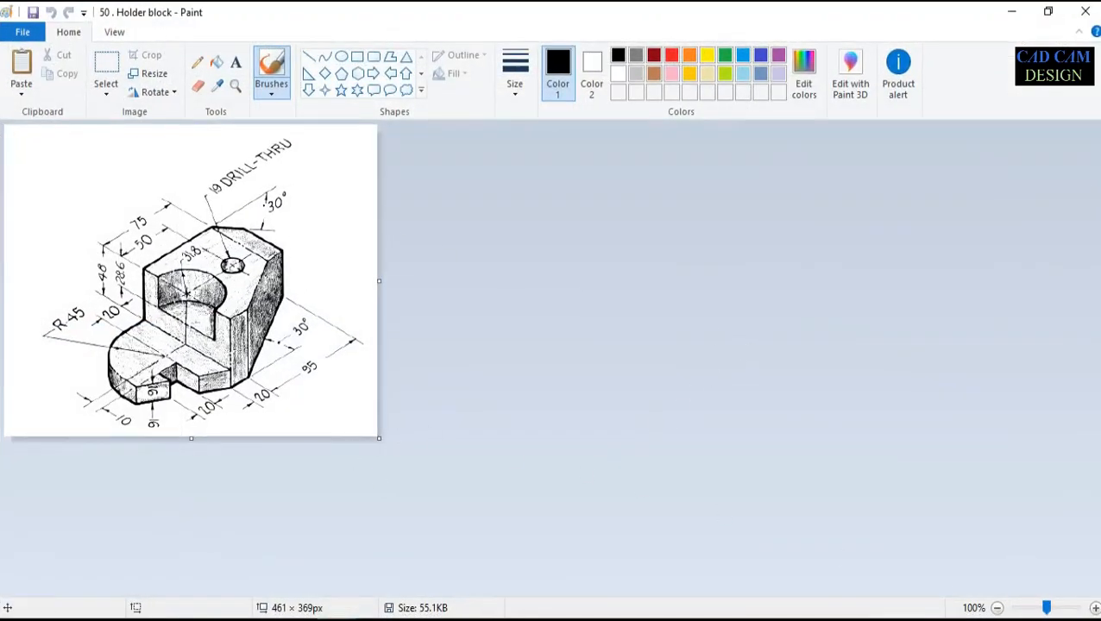
{"action": "scroll", "coordinate": [634, 393], "scroll_direction": "up", "scroll_amount": 1, "text": "ctrl"}
{"action": "scroll", "coordinate": [596, 395], "scroll_direction": "down", "scroll_amount": 2}
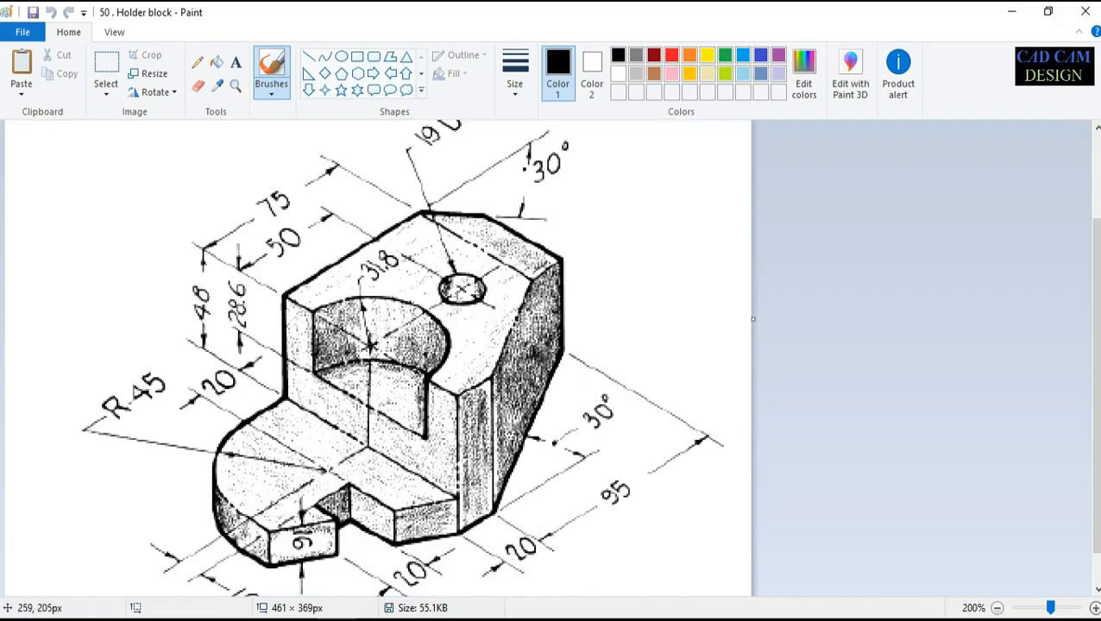
{"action": "scroll", "coordinate": [417, 356], "scroll_direction": "down", "scroll_amount": 1}
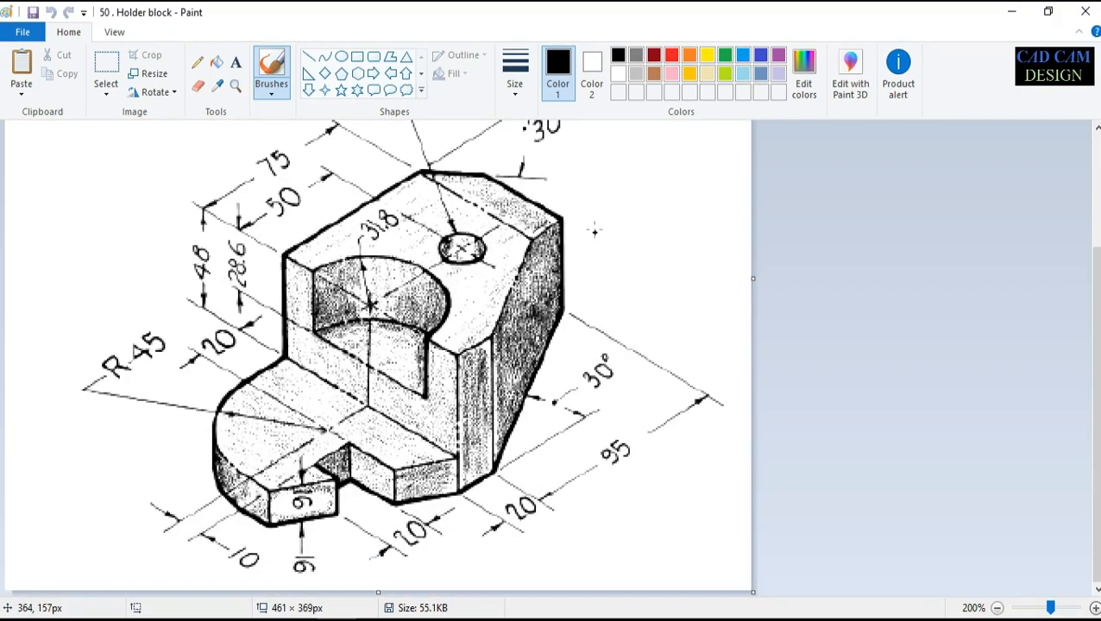
{"action": "left_click", "coordinate": [618, 74]}
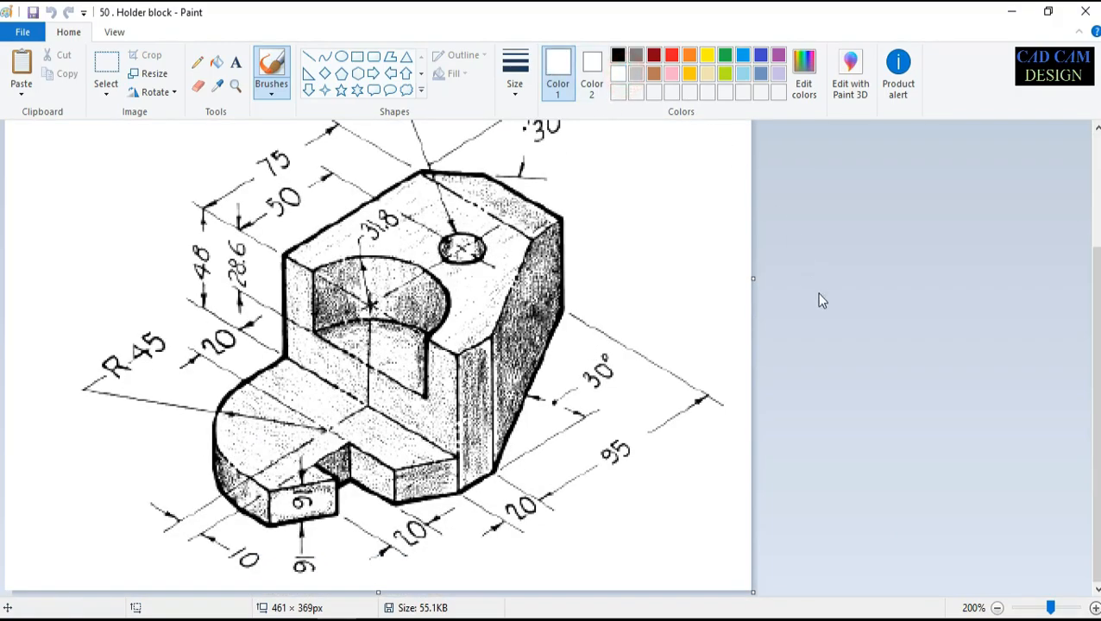
{"action": "left_click", "coordinate": [997, 608]}
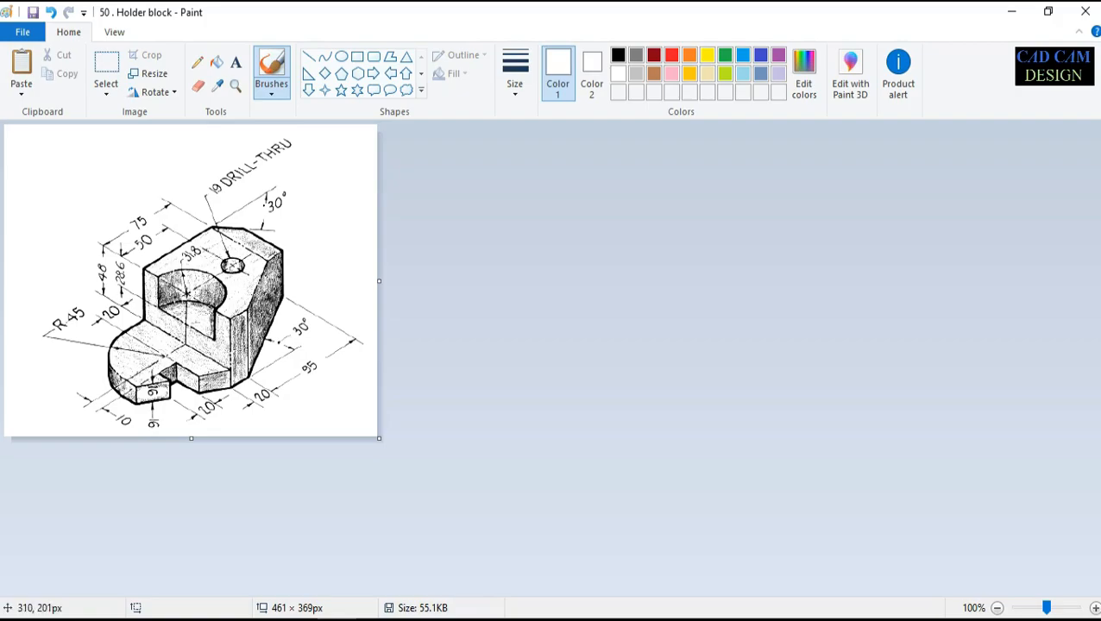
{"action": "left_click", "coordinate": [298, 347]}
{"action": "left_click", "coordinate": [322, 372]}
Step: Open Calculator and add 16 and 48 to work out the block's overall height
{"action": "left_click", "coordinate": [304, 616]}
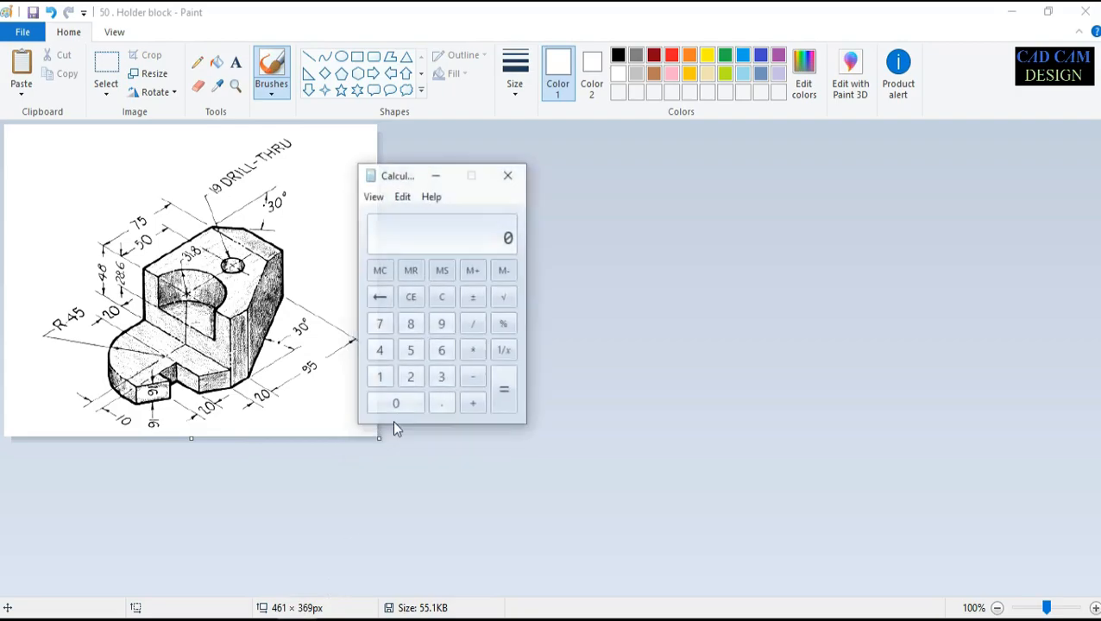
{"action": "left_click", "coordinate": [382, 368]}
{"action": "left_click", "coordinate": [445, 341]}
{"action": "left_click", "coordinate": [477, 396]}
{"action": "left_click", "coordinate": [383, 342]}
{"action": "left_click", "coordinate": [413, 315]}
{"action": "left_click", "coordinate": [514, 375]}
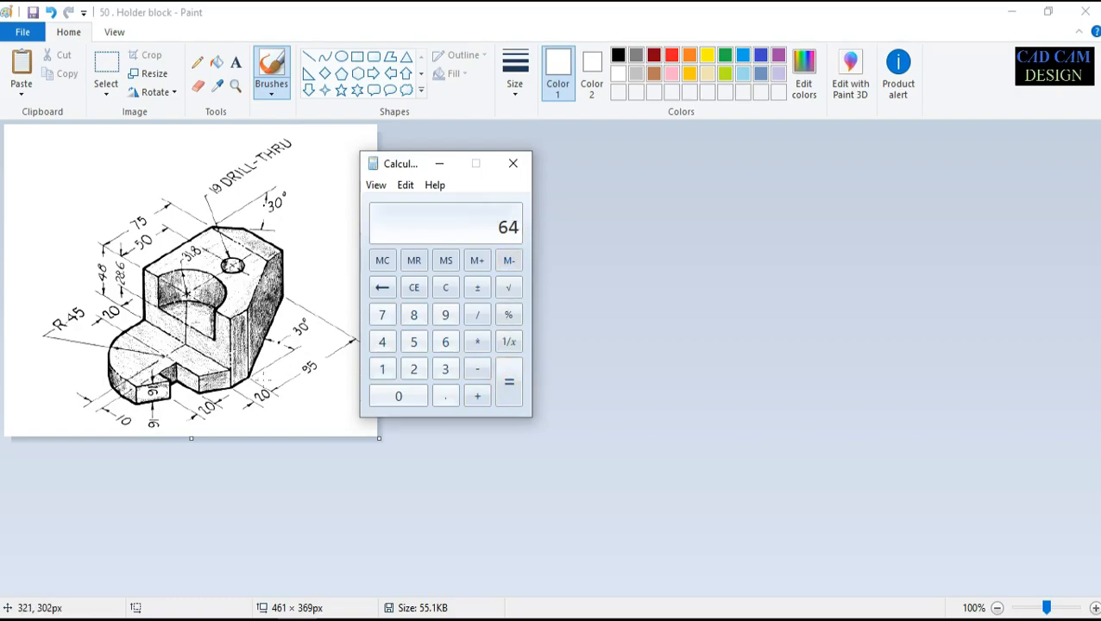
{"action": "left_click", "coordinate": [248, 379]}
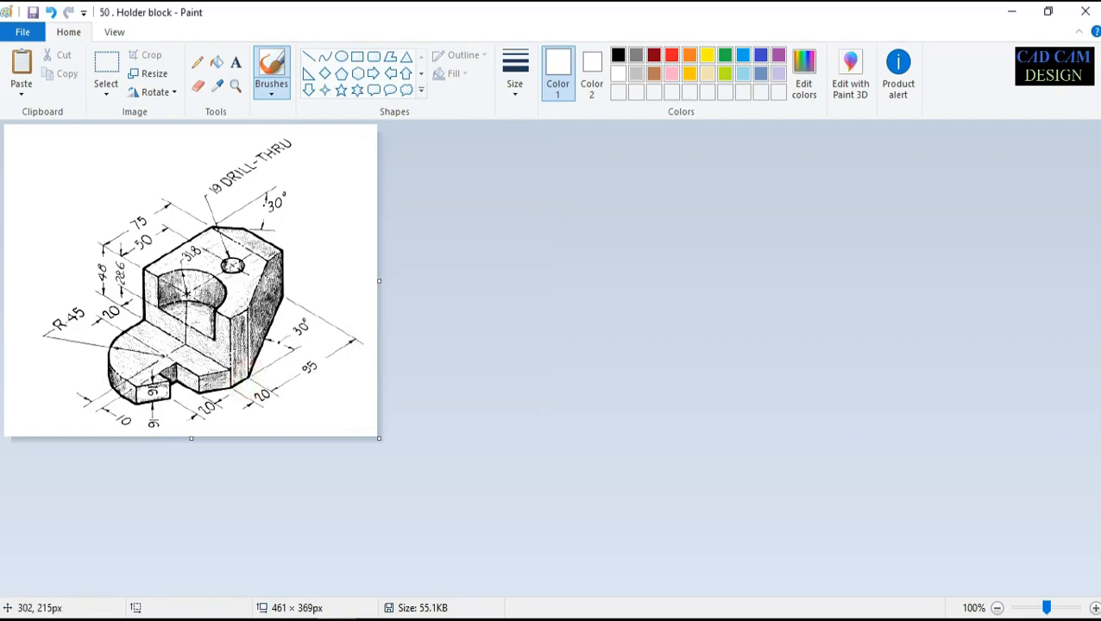
{"action": "left_click", "coordinate": [296, 616]}
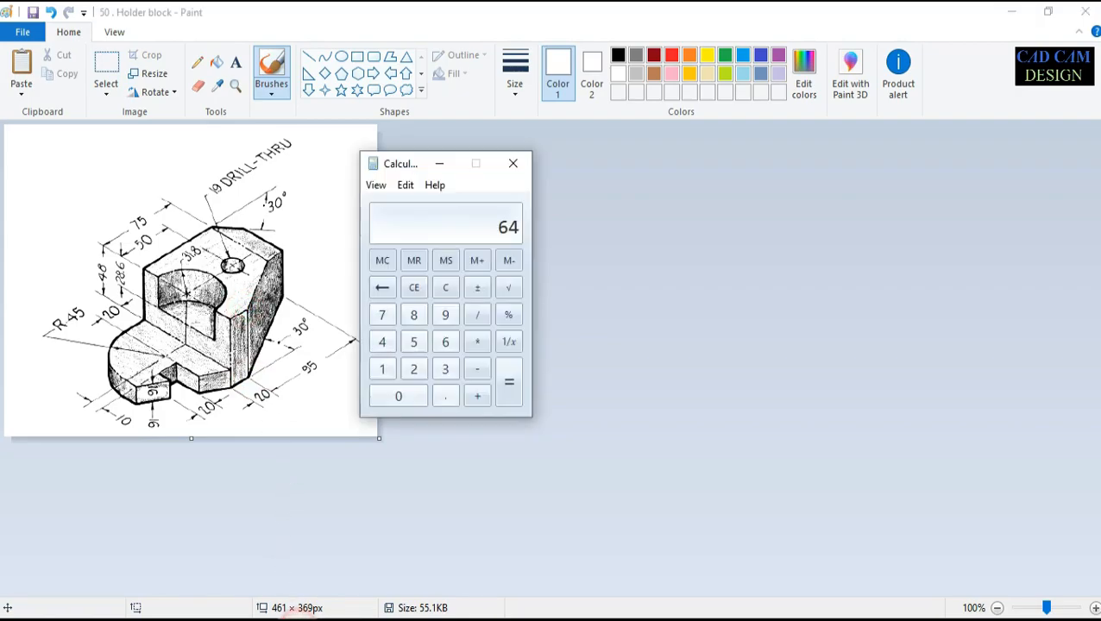
{"action": "left_click", "coordinate": [296, 617]}
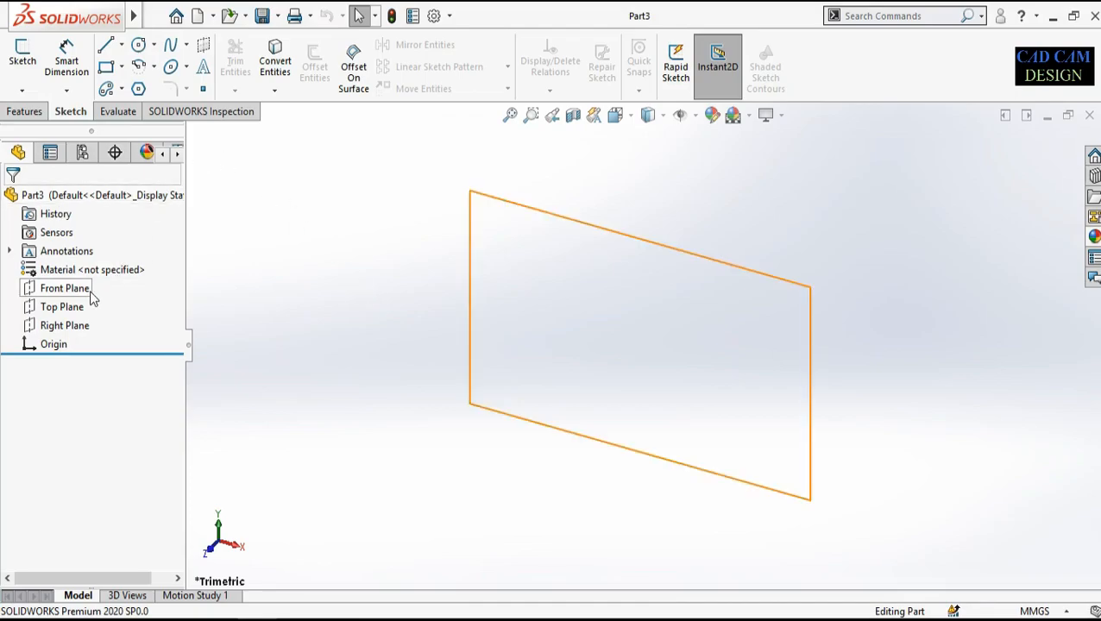
{"action": "left_click", "coordinate": [1049, 611]}
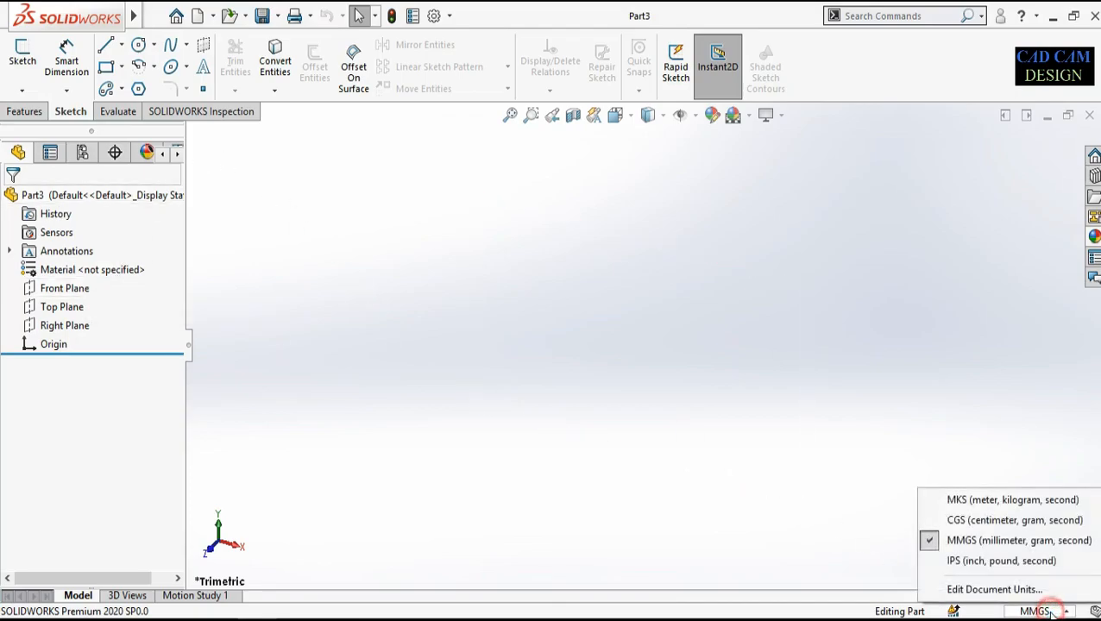
{"action": "left_click", "coordinate": [627, 492]}
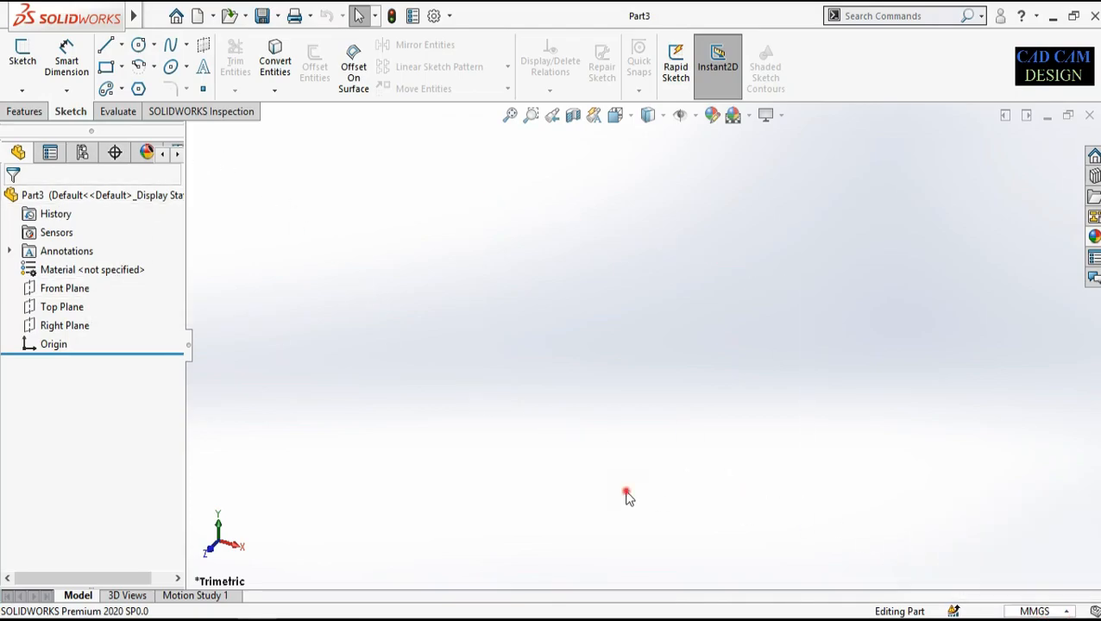
Step: Start a sketch on the Top Plane and draw a center rectangle about 51 by 75 mm centred on the origin
{"action": "right_click", "coordinate": [63, 311]}
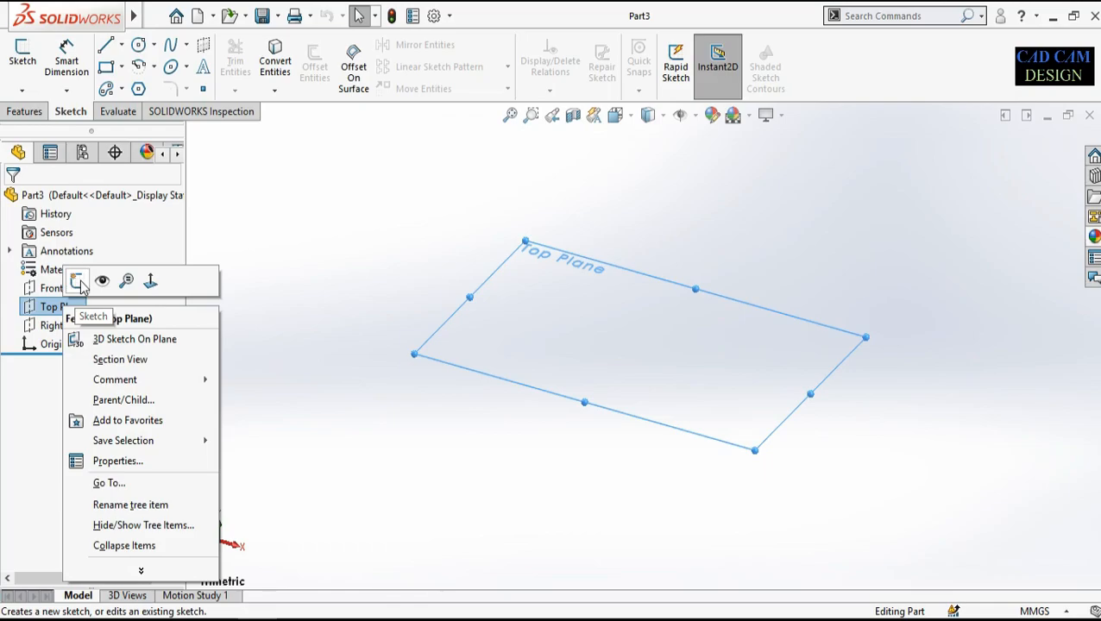
{"action": "left_click", "coordinate": [78, 281]}
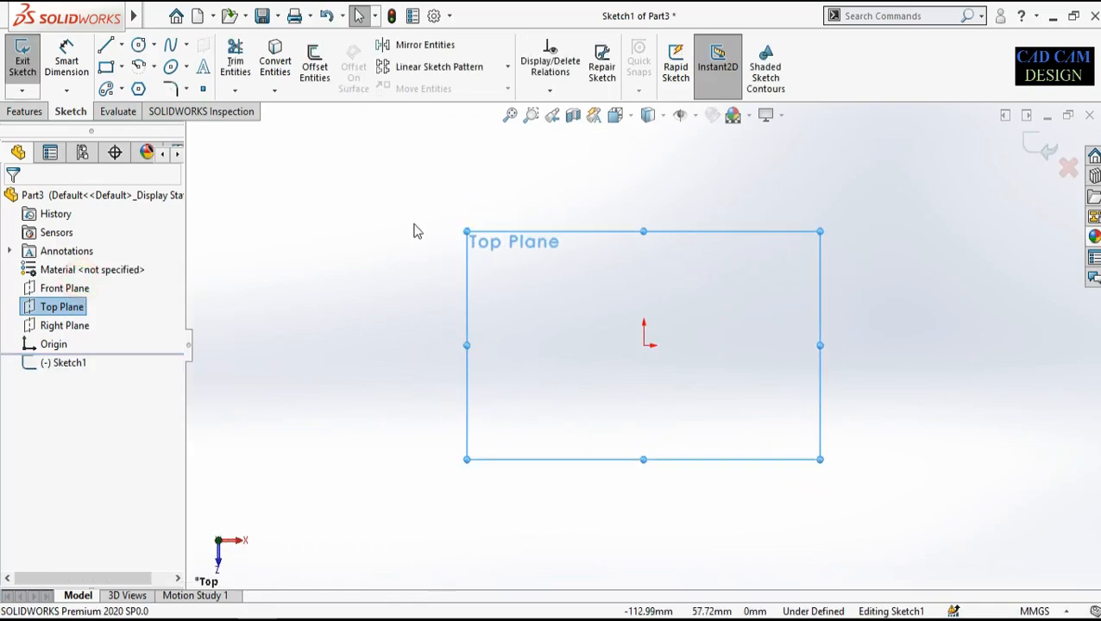
{"action": "left_click", "coordinate": [121, 66]}
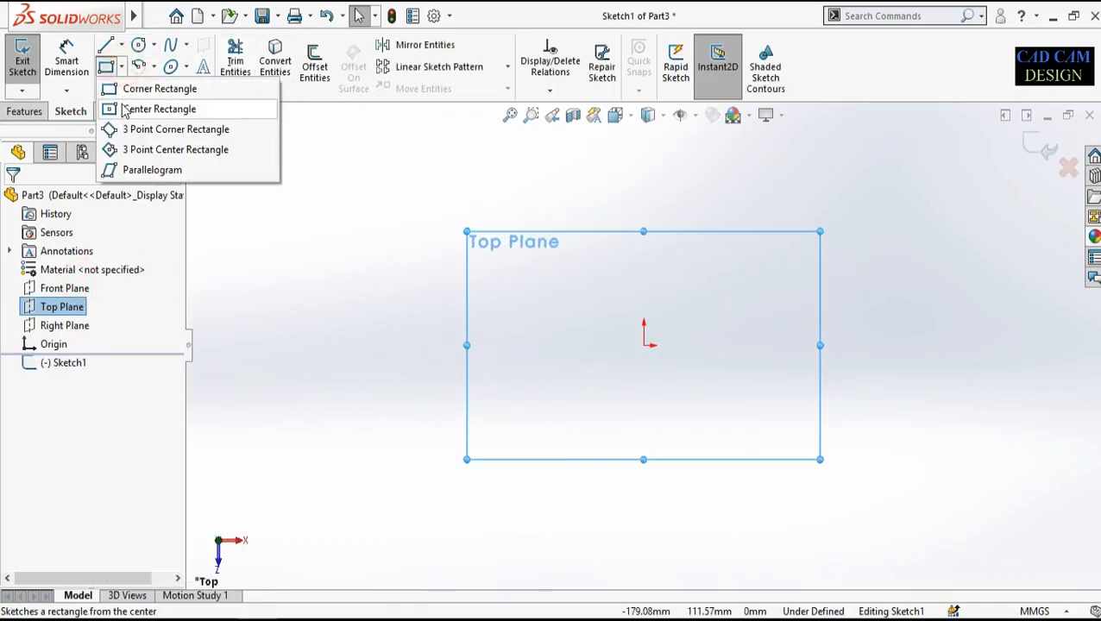
{"action": "left_click", "coordinate": [125, 109]}
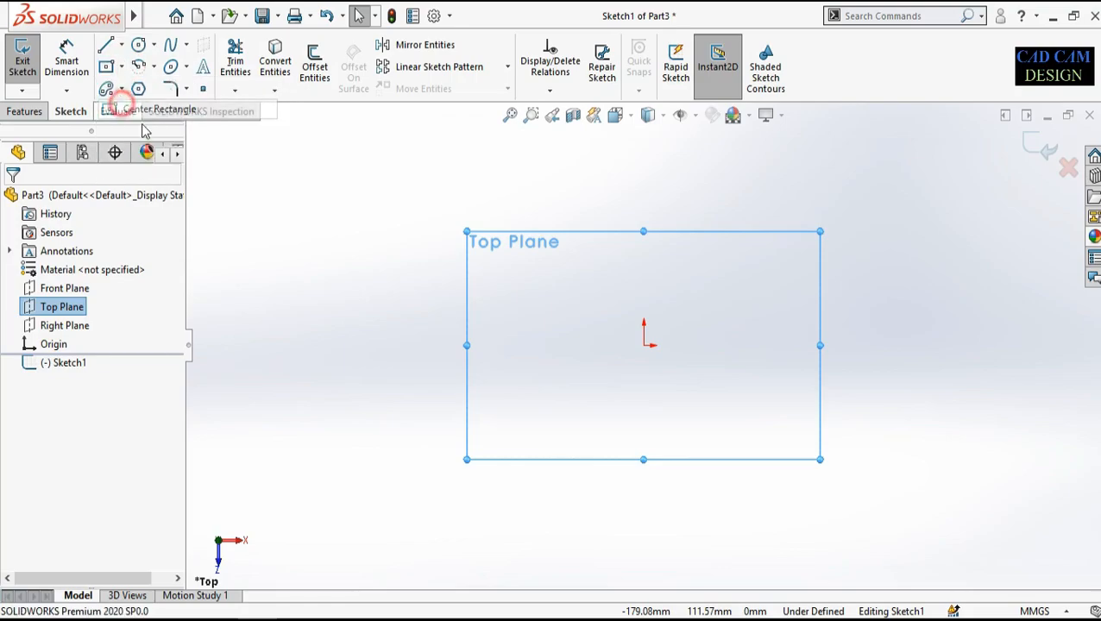
{"action": "left_click", "coordinate": [644, 345]}
{"action": "left_click", "coordinate": [694, 423]}
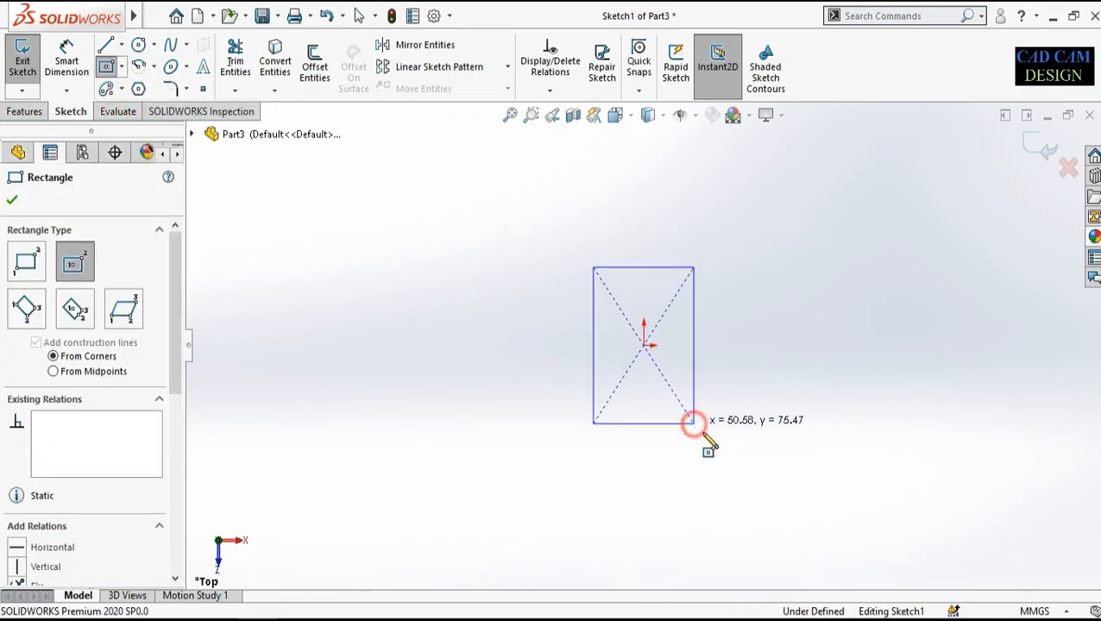
Step: Dimension the rectangle's horizontal edge and set its width to 90 mm
{"action": "right_click_drag", "start_coordinate": [712, 439], "coordinate": [712, 375]}
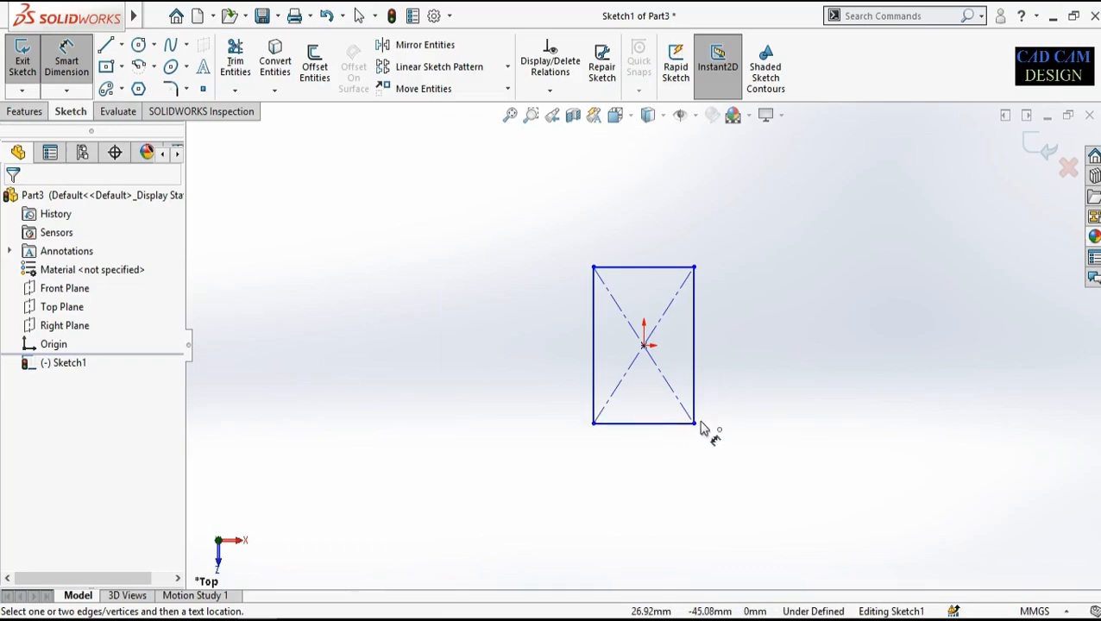
{"action": "left_click", "coordinate": [76, 62]}
{"action": "left_click", "coordinate": [72, 59]}
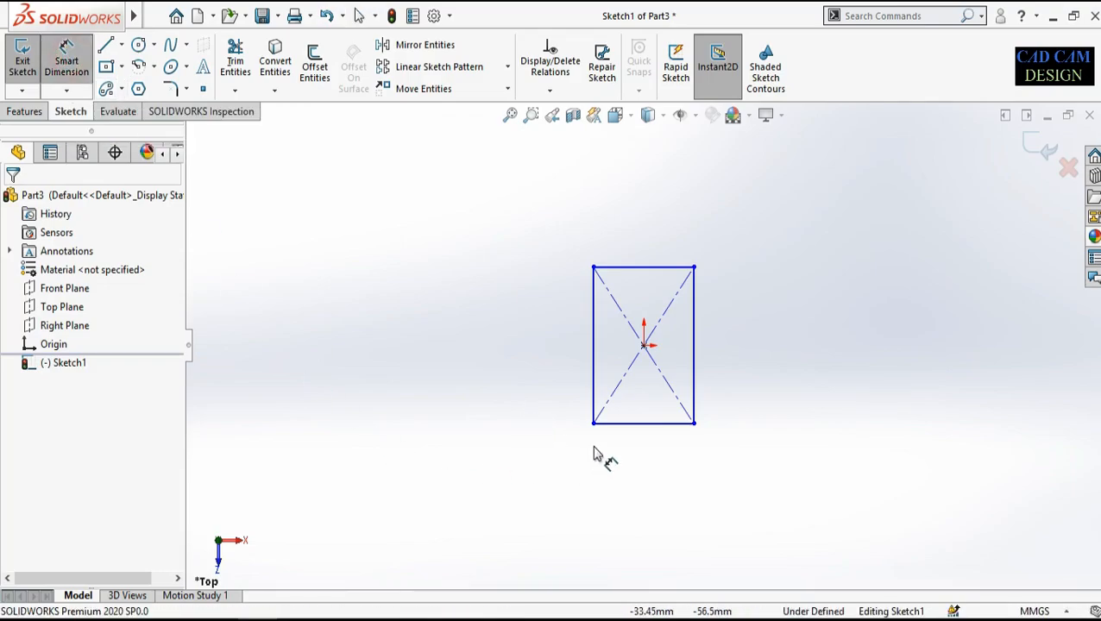
{"action": "left_click", "coordinate": [626, 424]}
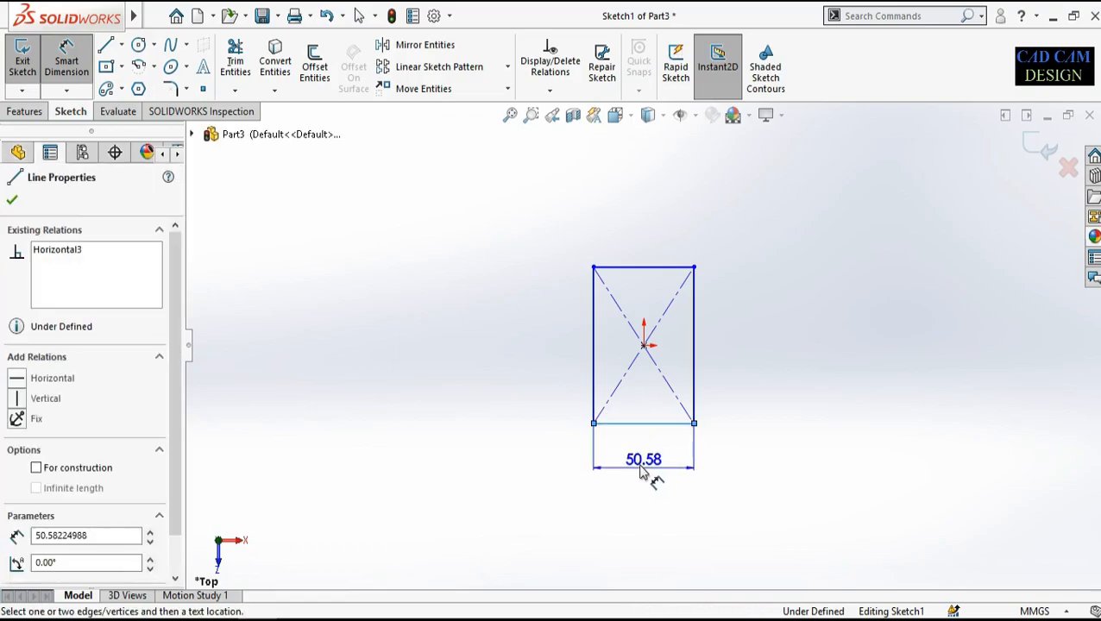
{"action": "left_click", "coordinate": [636, 466]}
{"action": "type", "text": "9"}
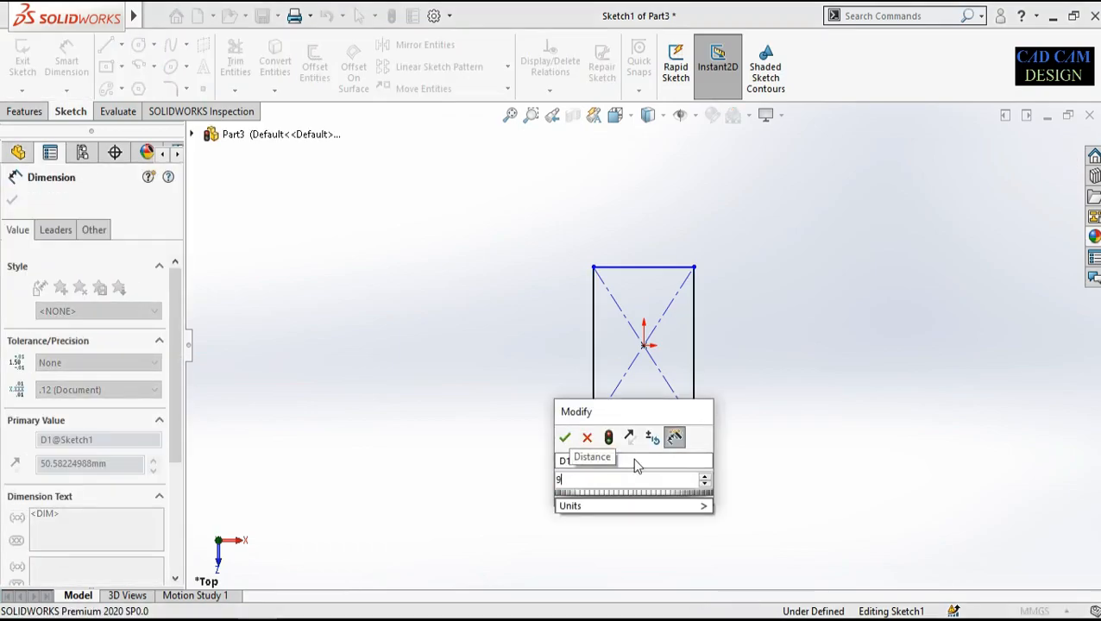
{"action": "type", "text": "0"}
{"action": "key", "text": "Return"}
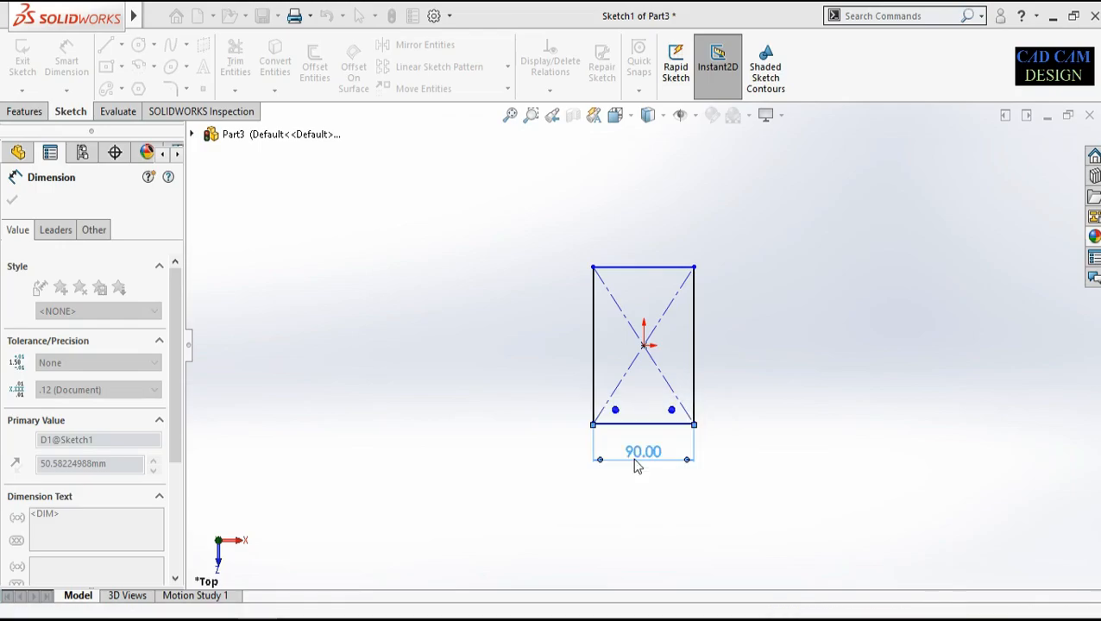
Step: Dimension the rectangle's vertical edge and set its length to 95 mm
{"action": "left_click", "coordinate": [694, 307]}
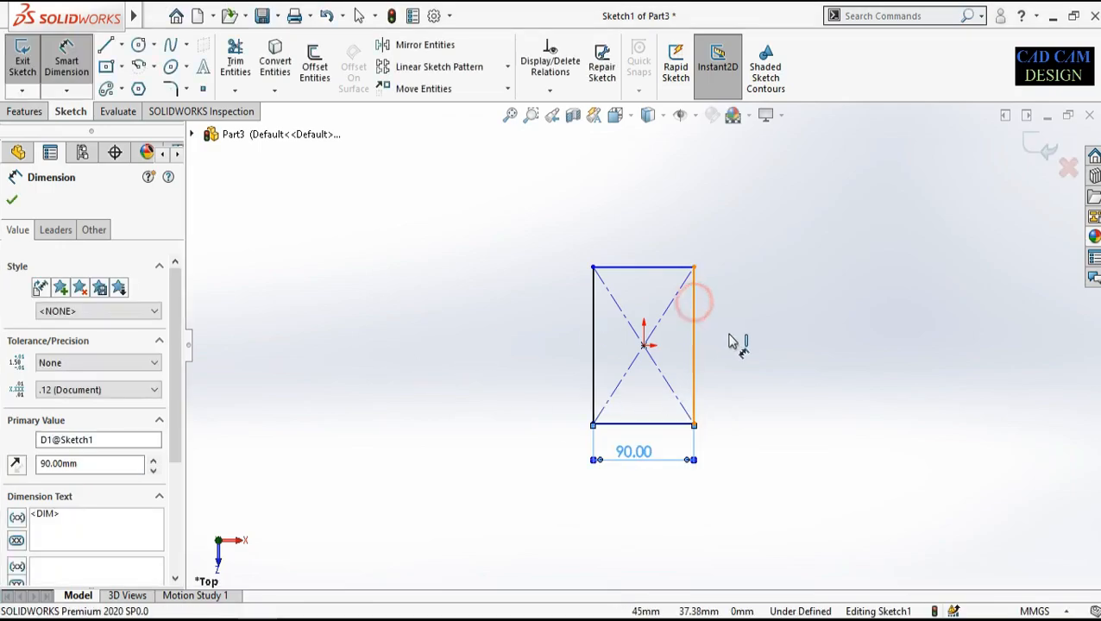
{"action": "left_click", "coordinate": [773, 361]}
{"action": "type", "text": "92"}
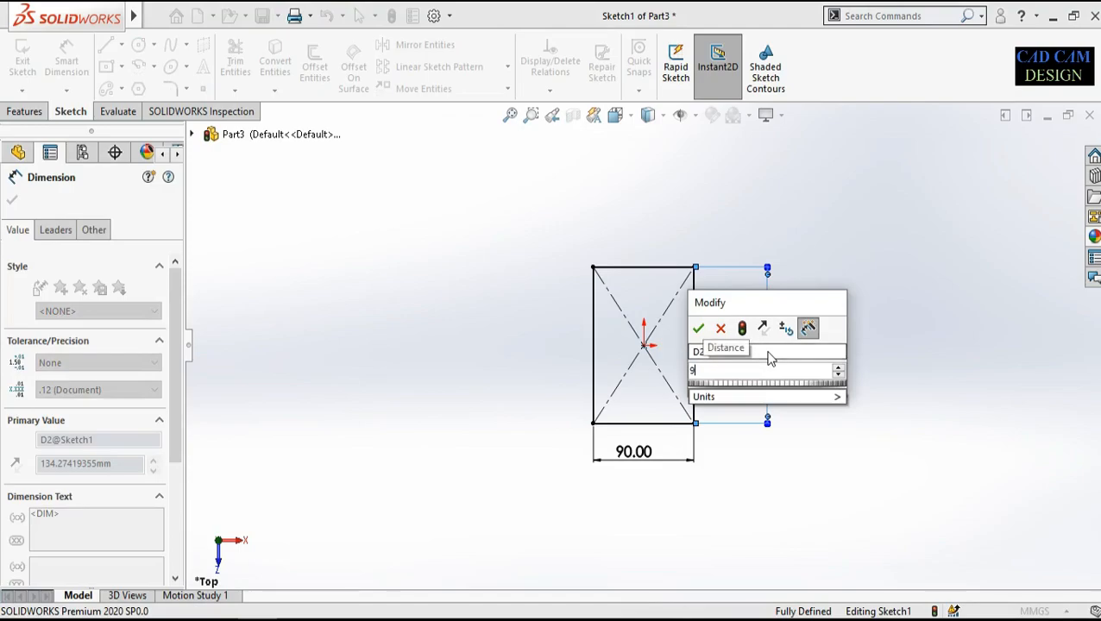
{"action": "key", "text": "BackSpace"}
{"action": "type", "text": "5"}
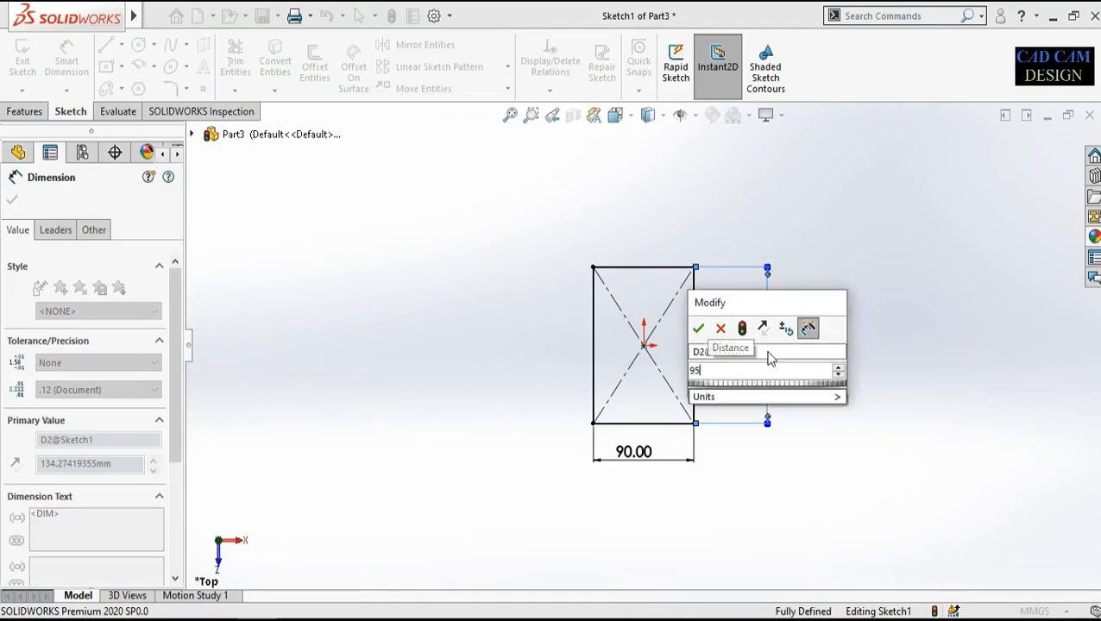
{"action": "key", "text": "Return"}
Step: Check the reference drawing in Paint, exit the sketch and extrude the rectangle upward with a Blind depth of 64 mm
{"action": "left_click", "coordinate": [335, 618]}
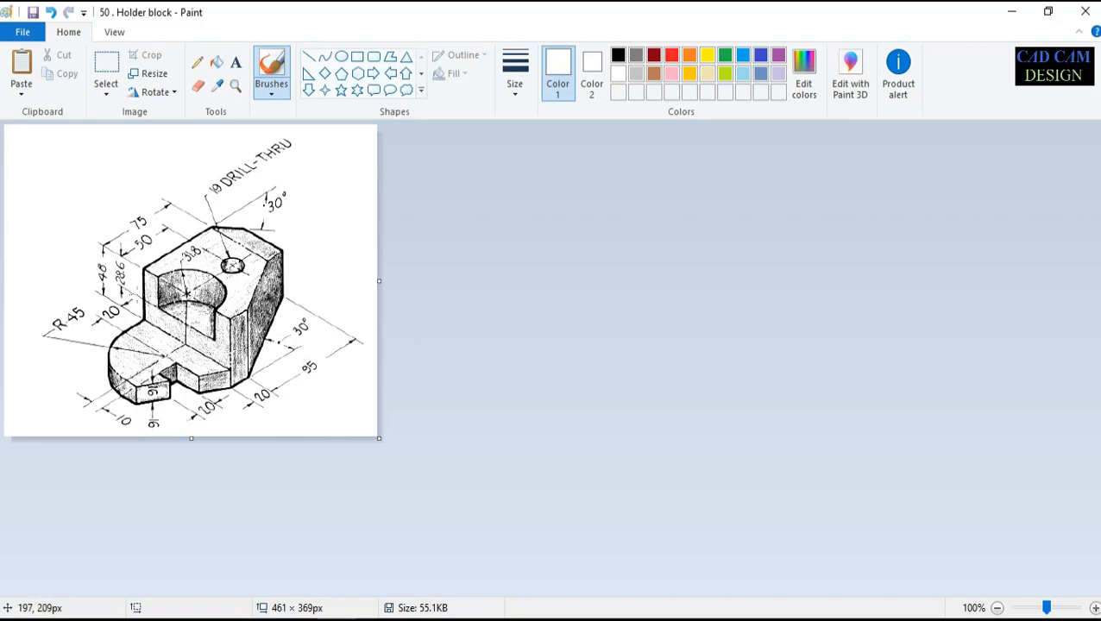
{"action": "left_click", "coordinate": [92, 273]}
{"action": "left_click", "coordinate": [164, 391]}
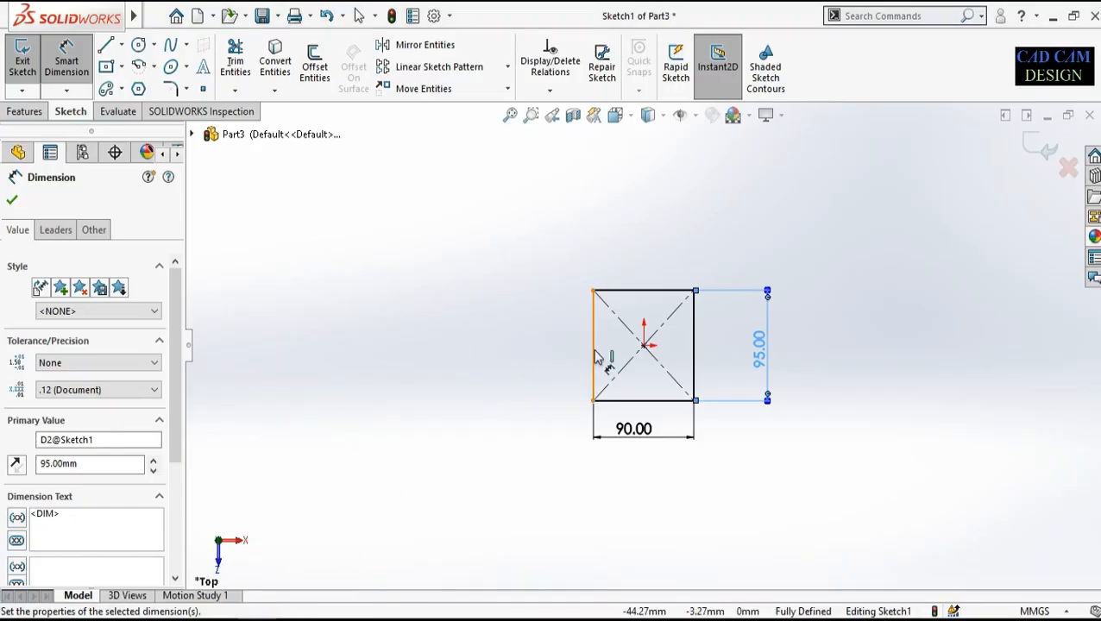
{"action": "left_click", "coordinate": [1044, 149]}
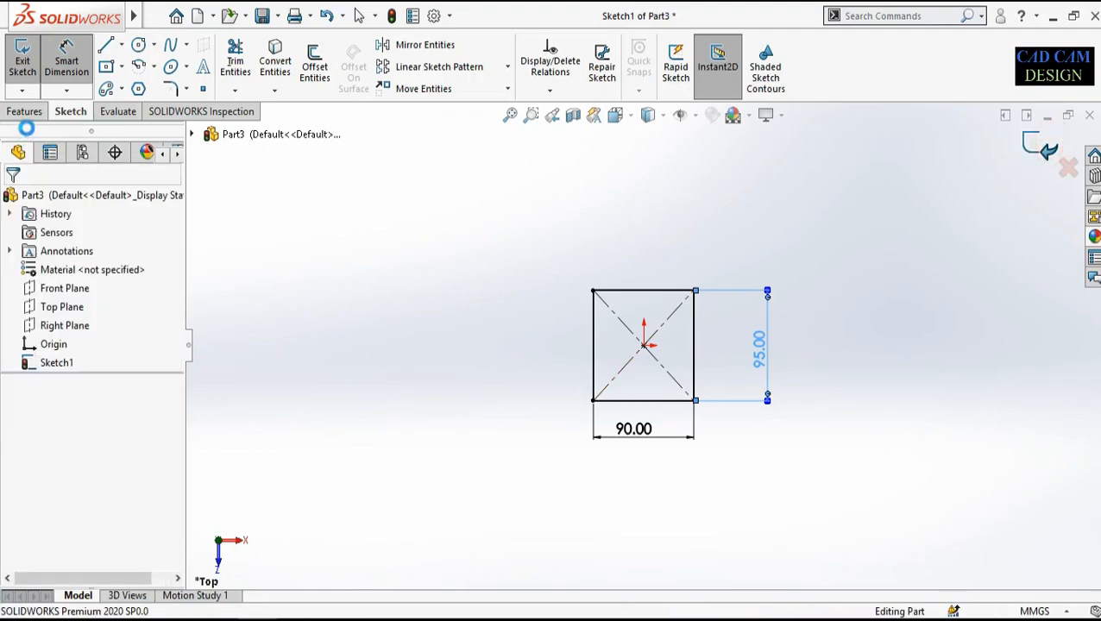
{"action": "left_click", "coordinate": [22, 59]}
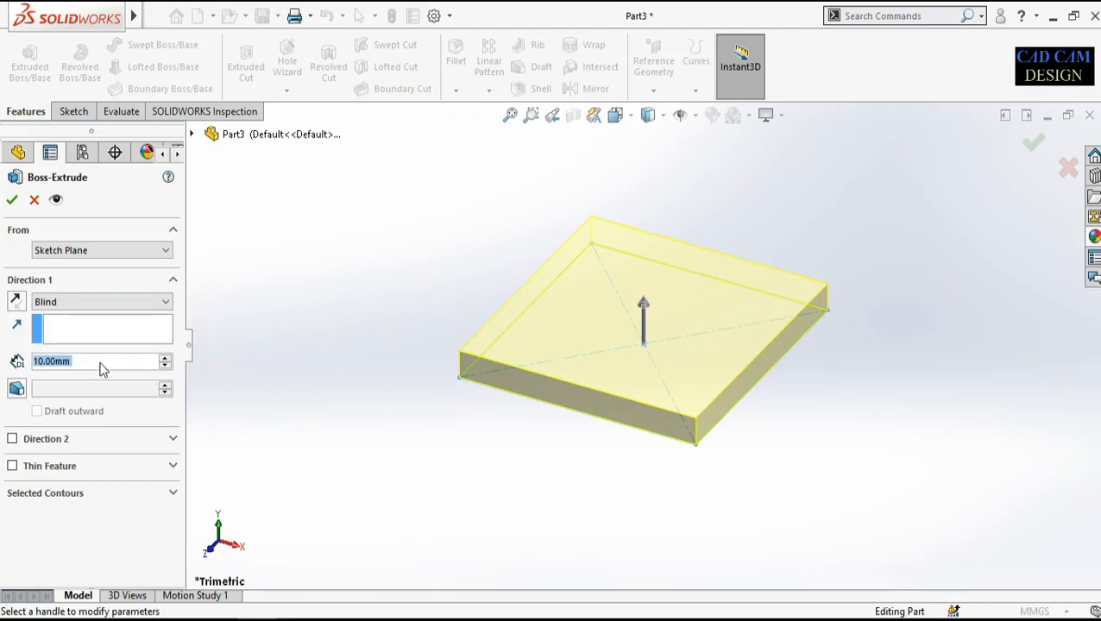
{"action": "type", "text": "64"}
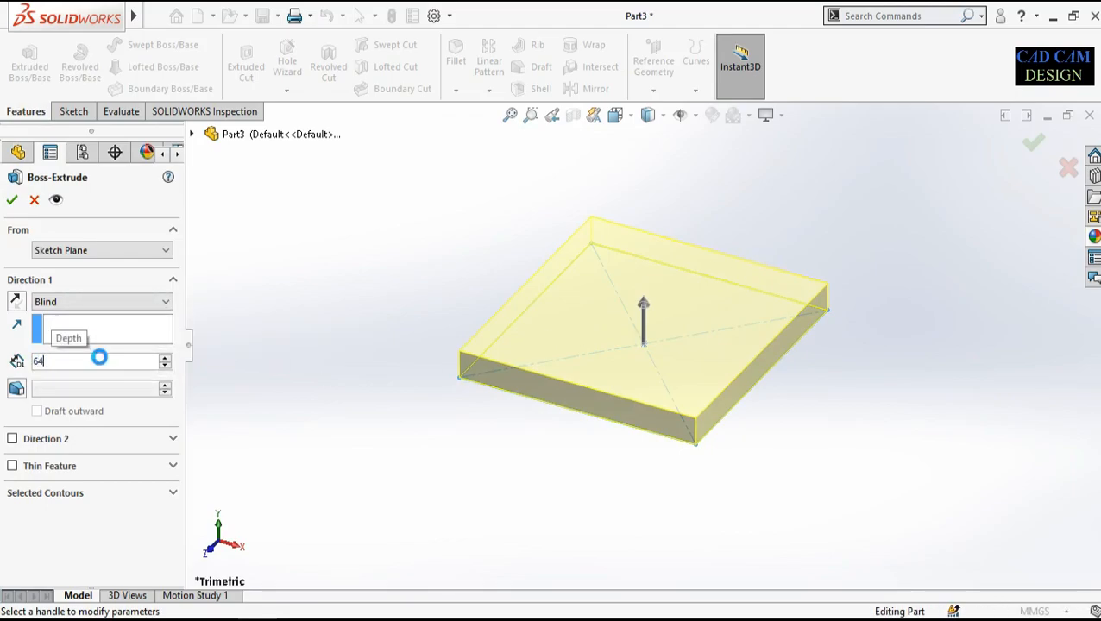
{"action": "key", "text": "Return"}
{"action": "key", "text": "f"}
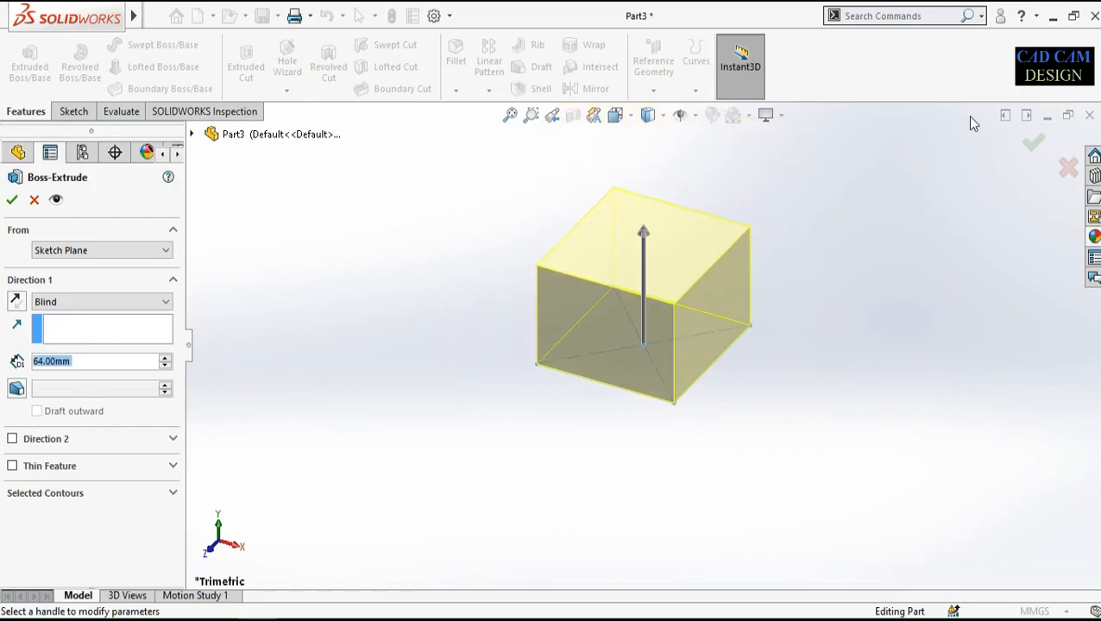
{"action": "left_click", "coordinate": [1036, 149]}
{"action": "mouse_move", "coordinate": [753, 229]}
{"action": "middle_mouse_down"}
{"action": "mouse_move", "coordinate": [752, 203]}
{"action": "mouse_move", "coordinate": [741, 219]}
{"action": "middle_mouse_up"}
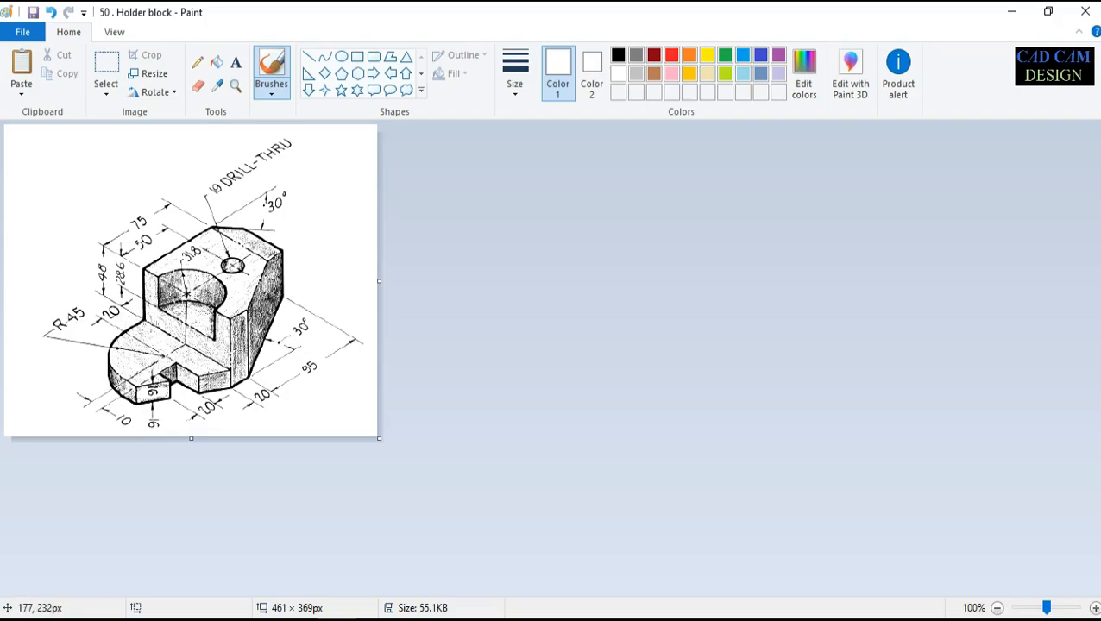
{"action": "left_click_drag", "start_coordinate": [157, 327], "coordinate": [135, 324]}
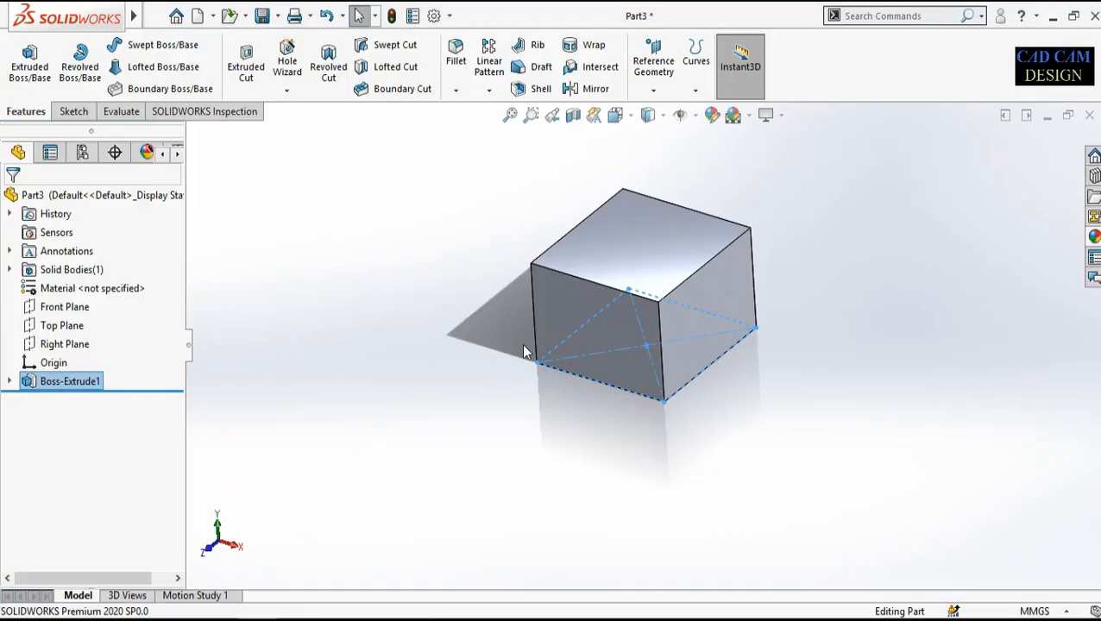
Step: Start a sketch on the block's bottom face and orient the view normal to it
{"action": "middle_click_drag", "start_coordinate": [524, 349], "coordinate": [656, 275]}
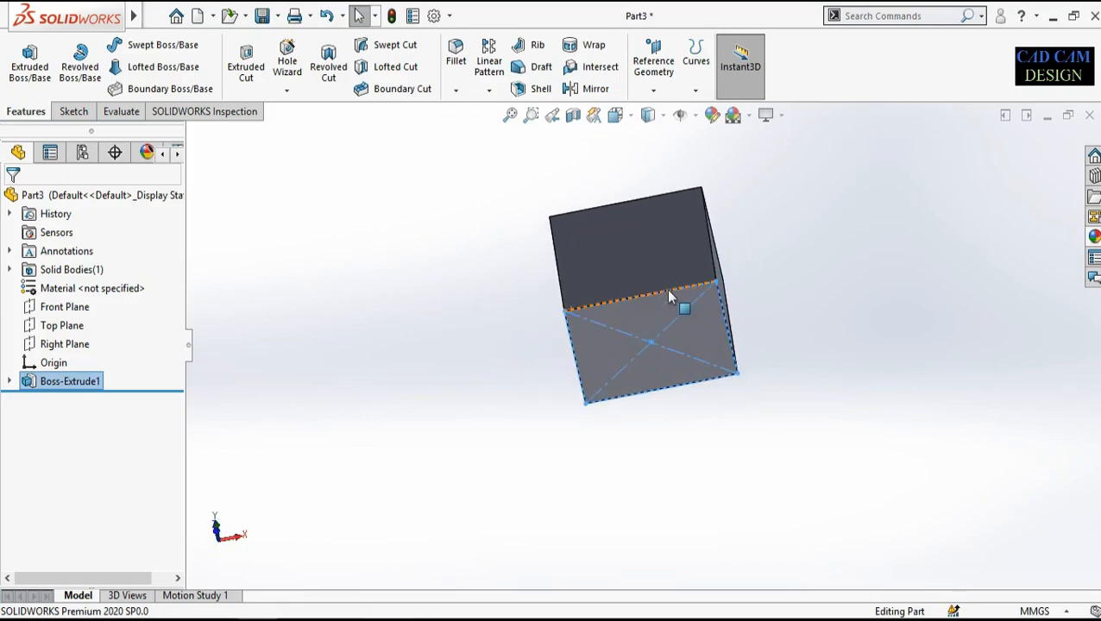
{"action": "left_click", "coordinate": [635, 319]}
{"action": "left_click", "coordinate": [705, 259]}
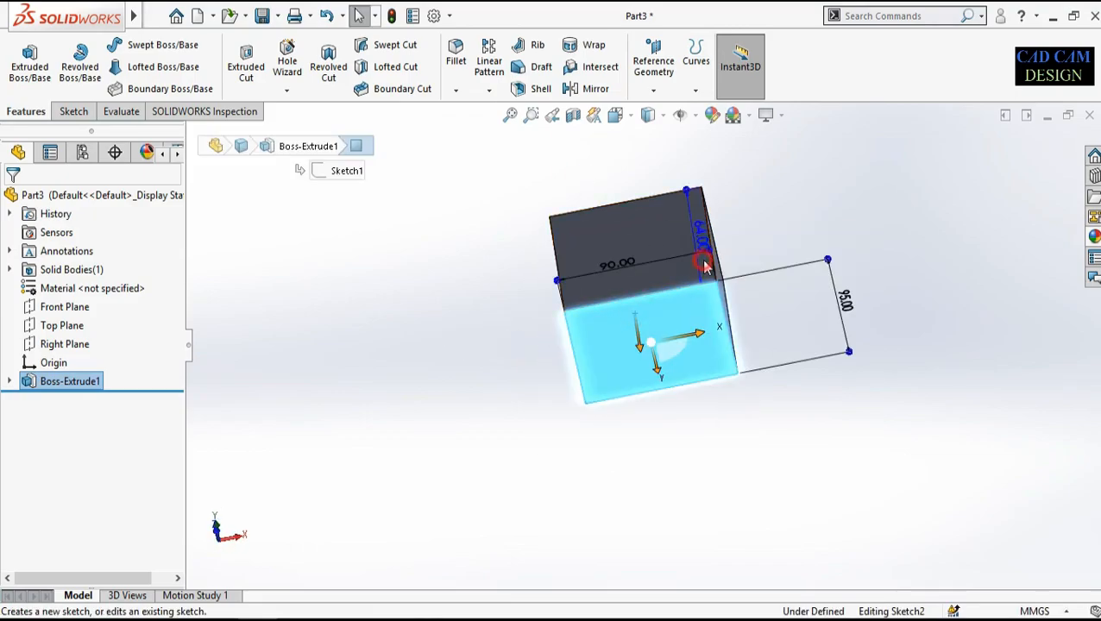
{"action": "right_click", "coordinate": [62, 404]}
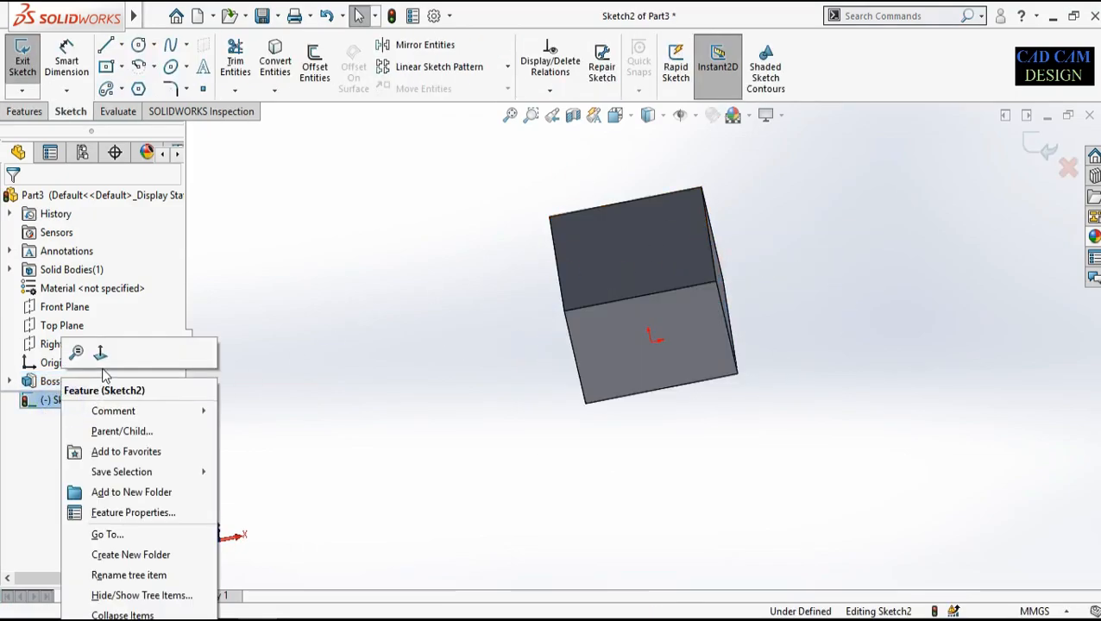
{"action": "left_click", "coordinate": [102, 354]}
{"action": "scroll", "coordinate": [442, 395], "scroll_direction": "up", "scroll_amount": 5}
{"action": "scroll", "coordinate": [643, 345], "scroll_direction": "up", "scroll_amount": 2}
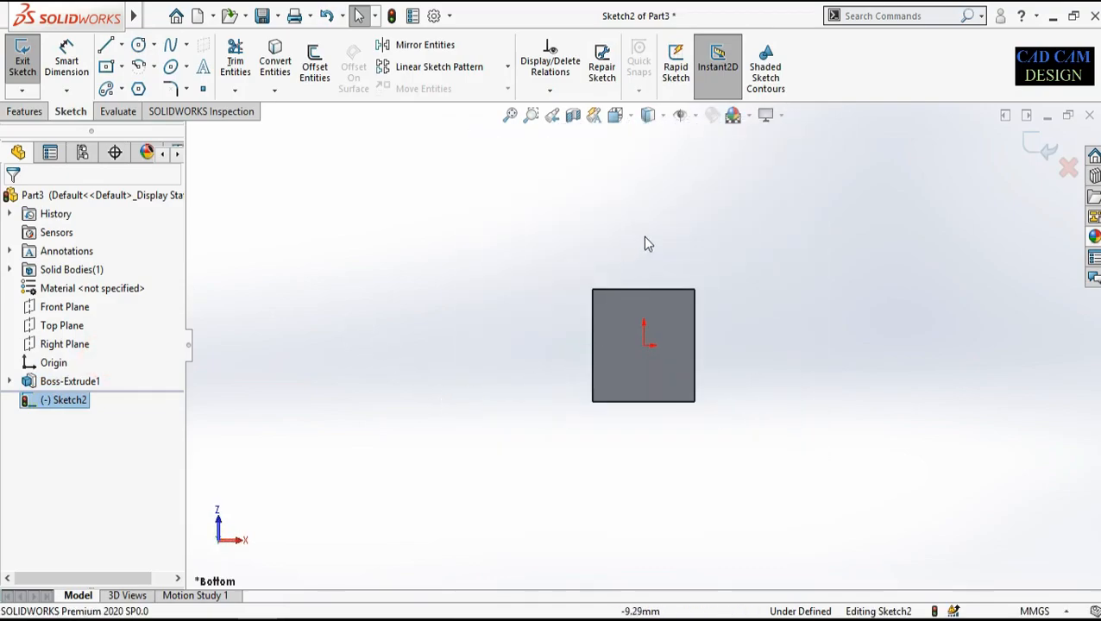
{"action": "scroll", "coordinate": [641, 243], "scroll_direction": "down", "scroll_amount": 2}
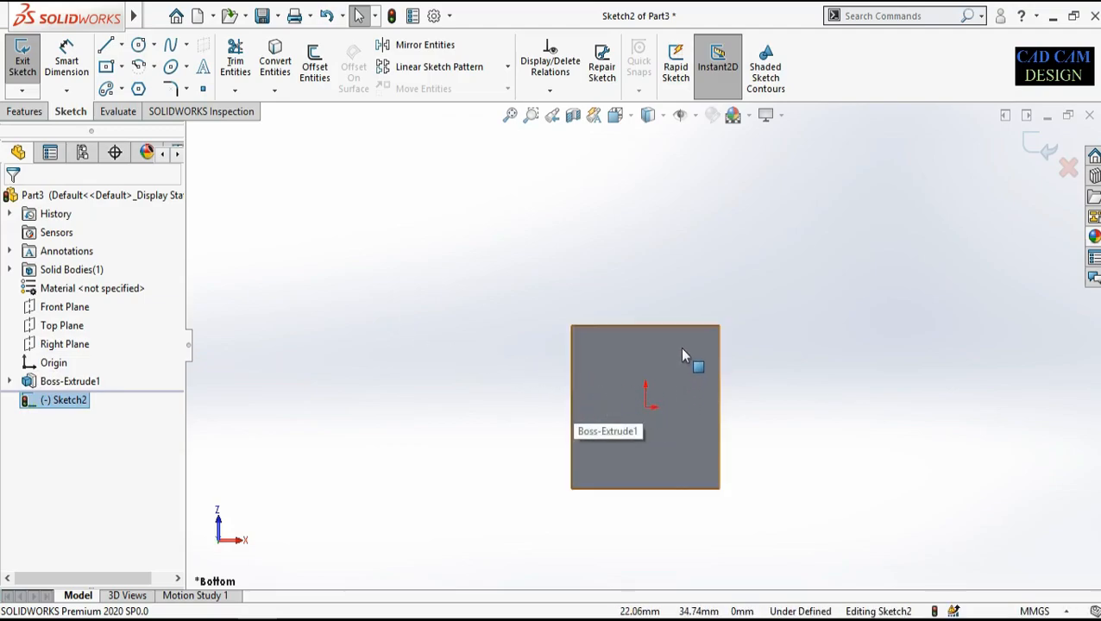
{"action": "scroll", "coordinate": [643, 348], "scroll_direction": "up", "scroll_amount": 1}
{"action": "scroll", "coordinate": [720, 264], "scroll_direction": "down", "scroll_amount": 1}
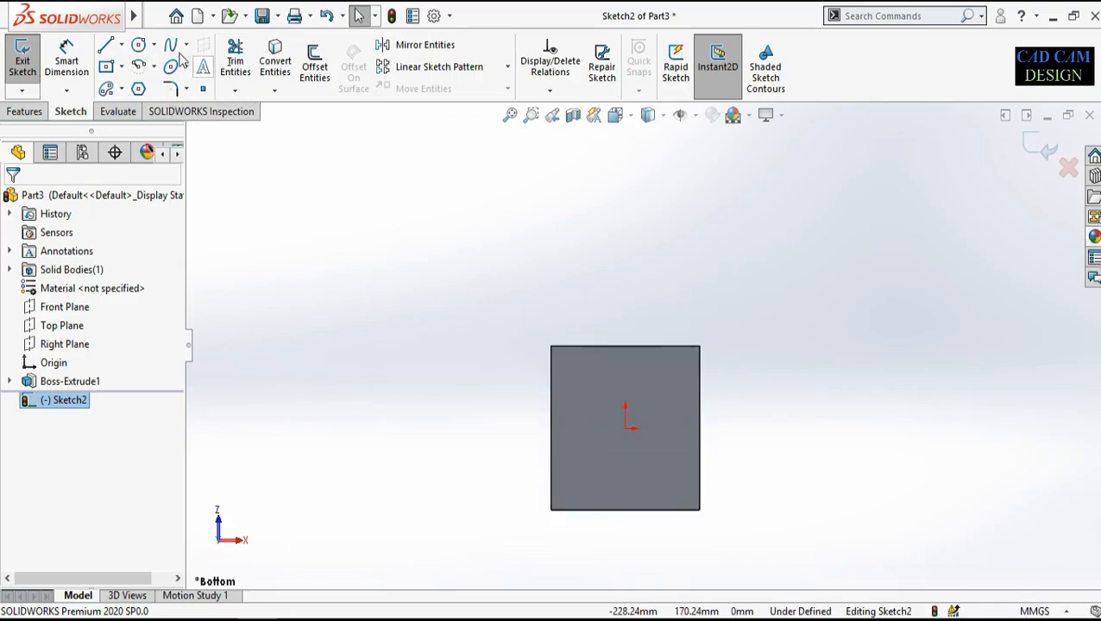
Step: Draw a vertical centerline about 33.5 mm long outward from the midpoint of the bottom face's upper 90 mm edge
{"action": "left_click", "coordinate": [111, 73]}
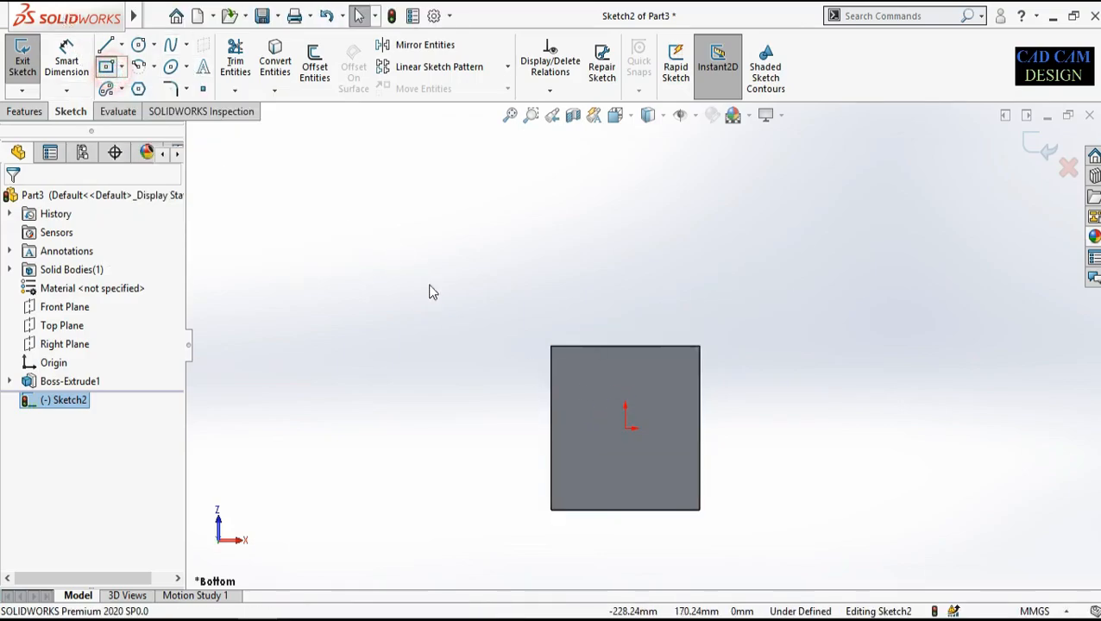
{"action": "left_click", "coordinate": [121, 45]}
{"action": "left_click", "coordinate": [142, 86]}
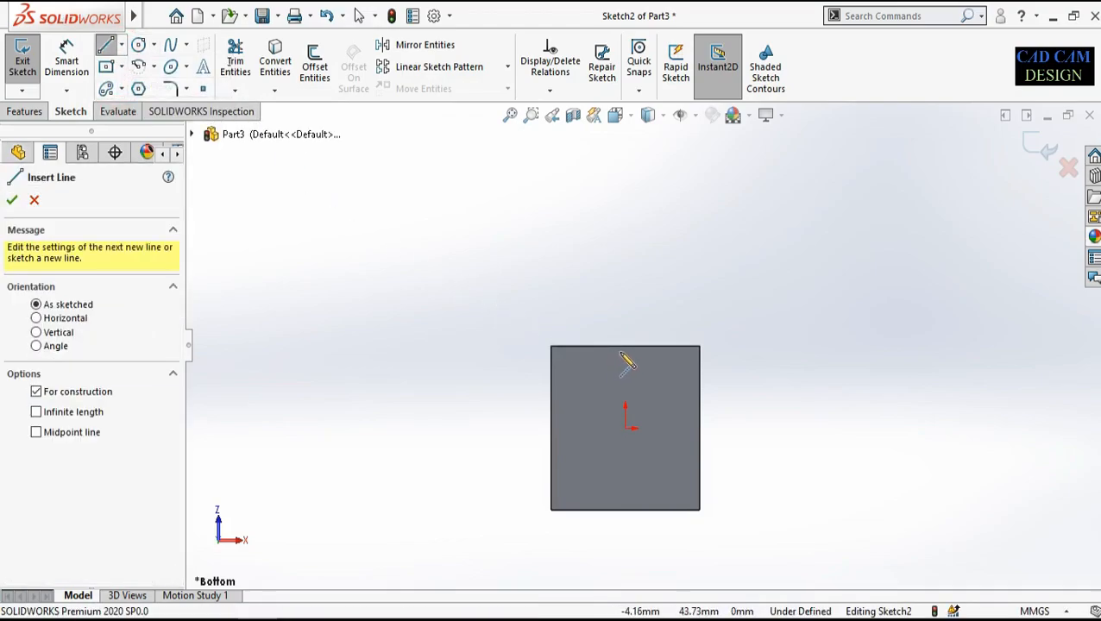
{"action": "left_click", "coordinate": [625, 346]}
{"action": "left_click", "coordinate": [626, 289]}
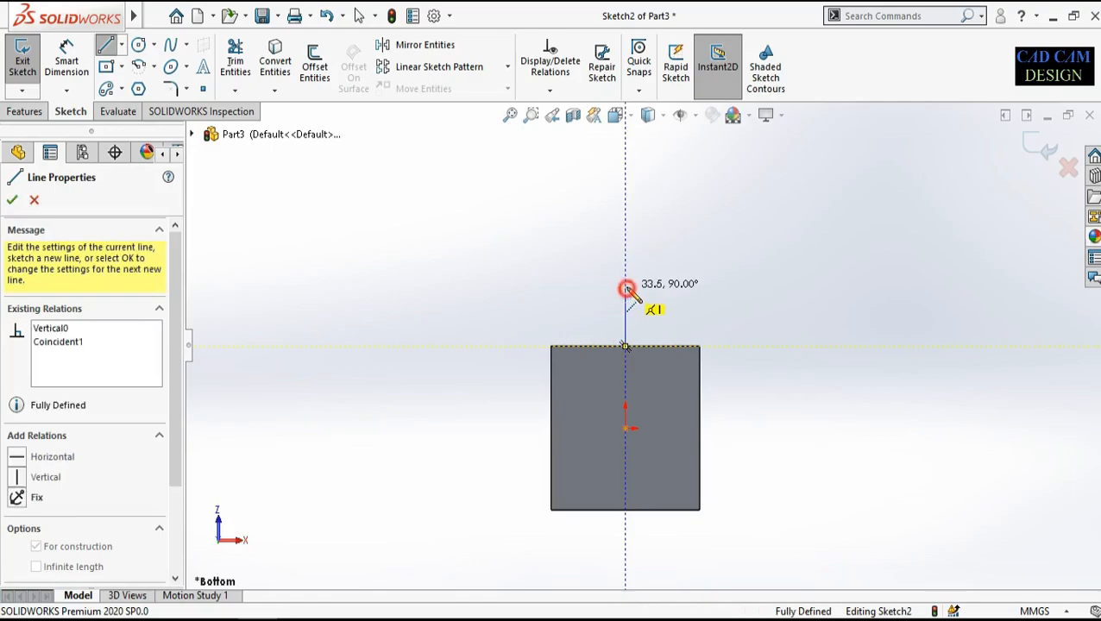
{"action": "right_click", "coordinate": [660, 309]}
{"action": "left_click", "coordinate": [668, 313]}
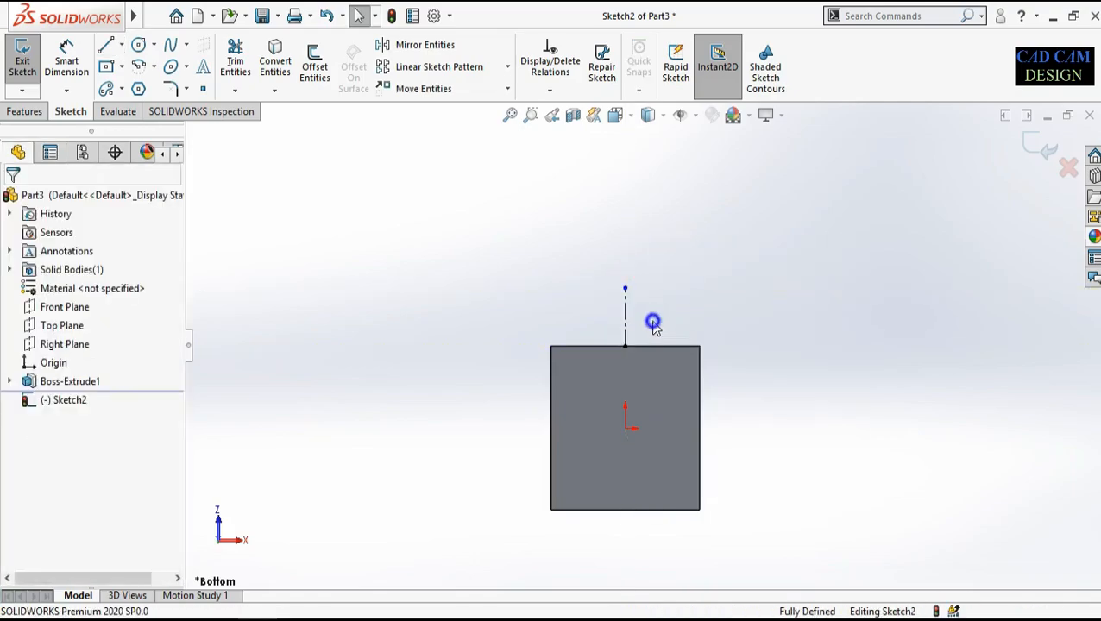
Step: Dimension the centerline's length and set it to 20 mm
{"action": "right_click_drag", "start_coordinate": [651, 319], "coordinate": [656, 253]}
{"action": "left_click", "coordinate": [627, 315]}
{"action": "left_click", "coordinate": [731, 315]}
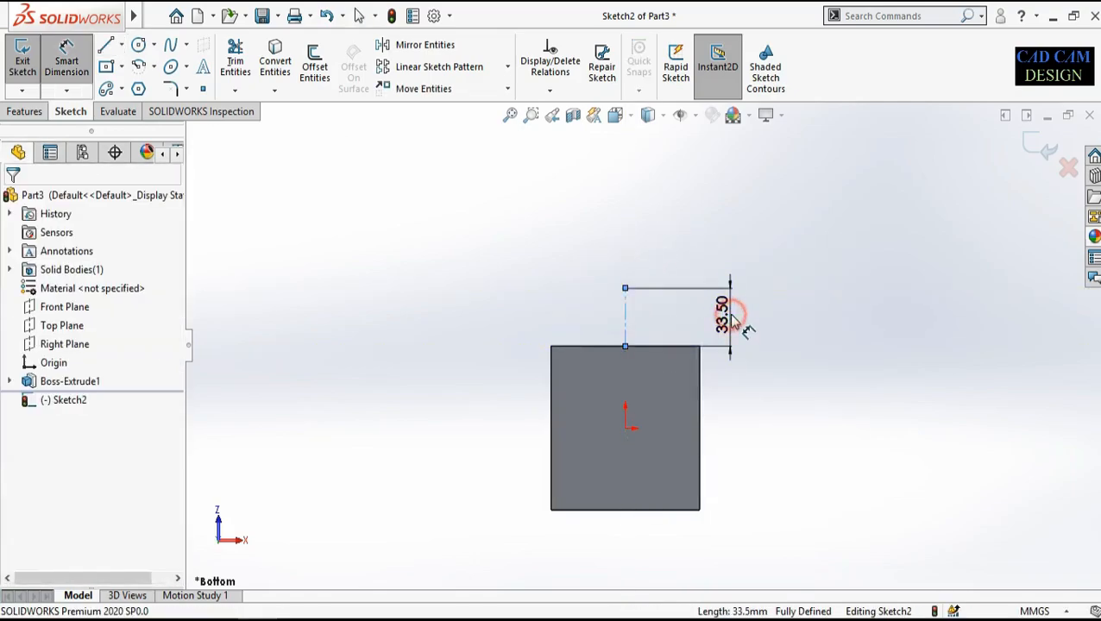
{"action": "type", "text": "20"}
{"action": "key", "text": "Return"}
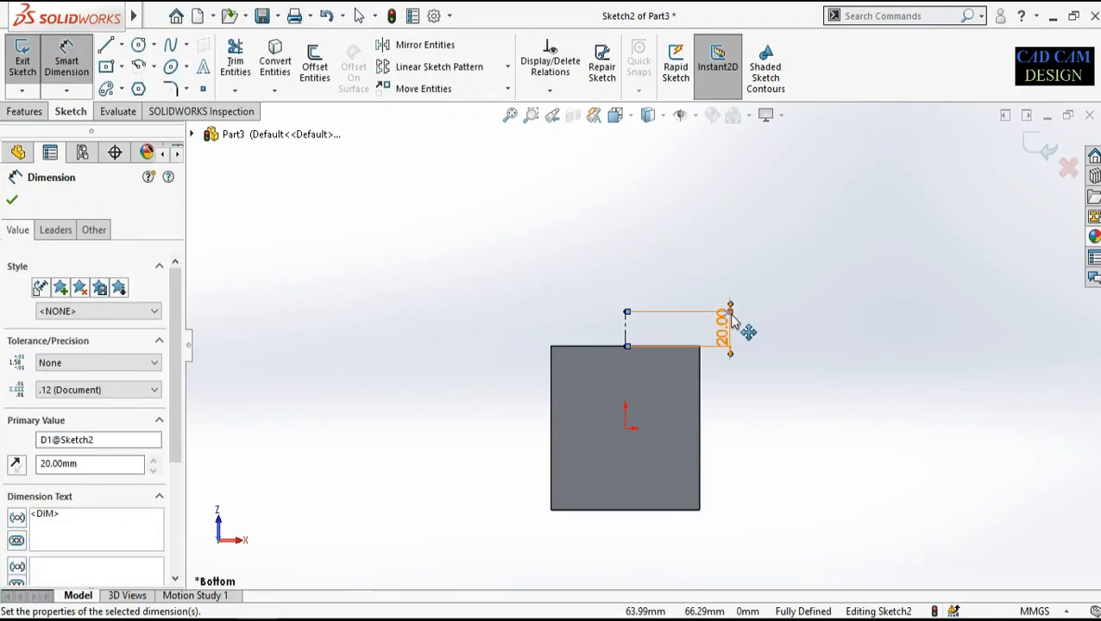
{"action": "left_click", "coordinate": [781, 246]}
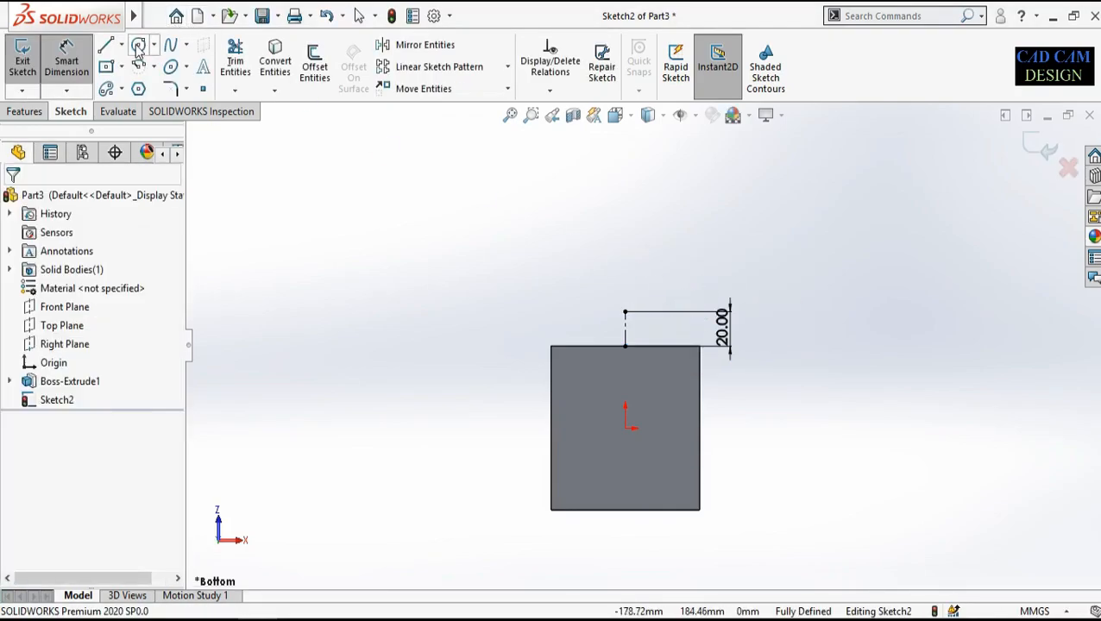
Step: Draw a vertical line from the face's upper-left corner, level with the centerline's outer end
{"action": "left_click", "coordinate": [141, 68]}
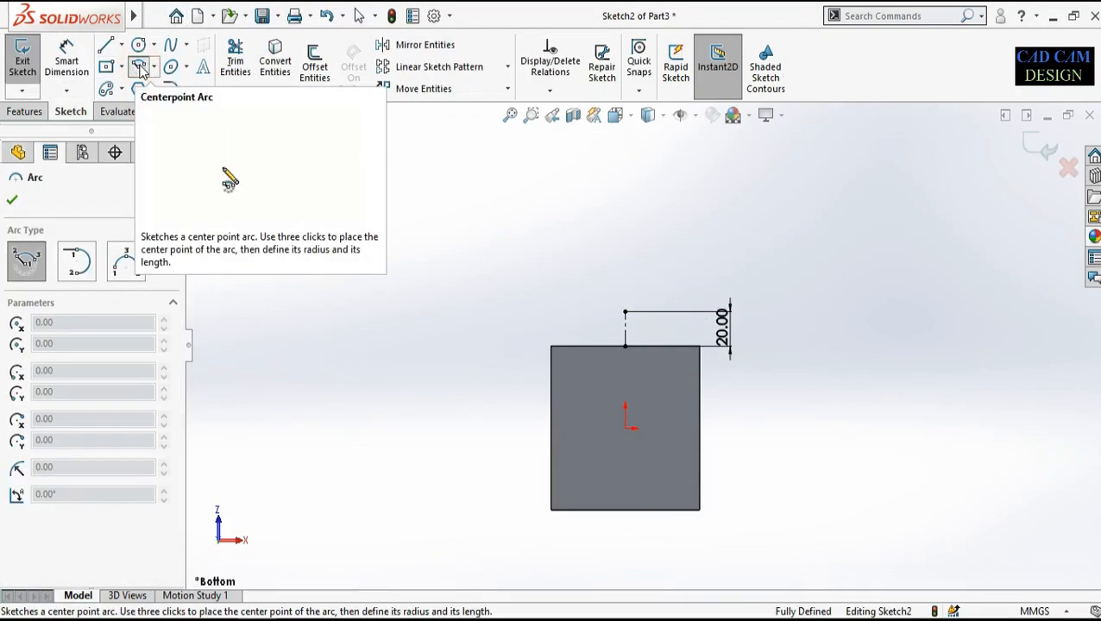
{"action": "left_click", "coordinate": [106, 45]}
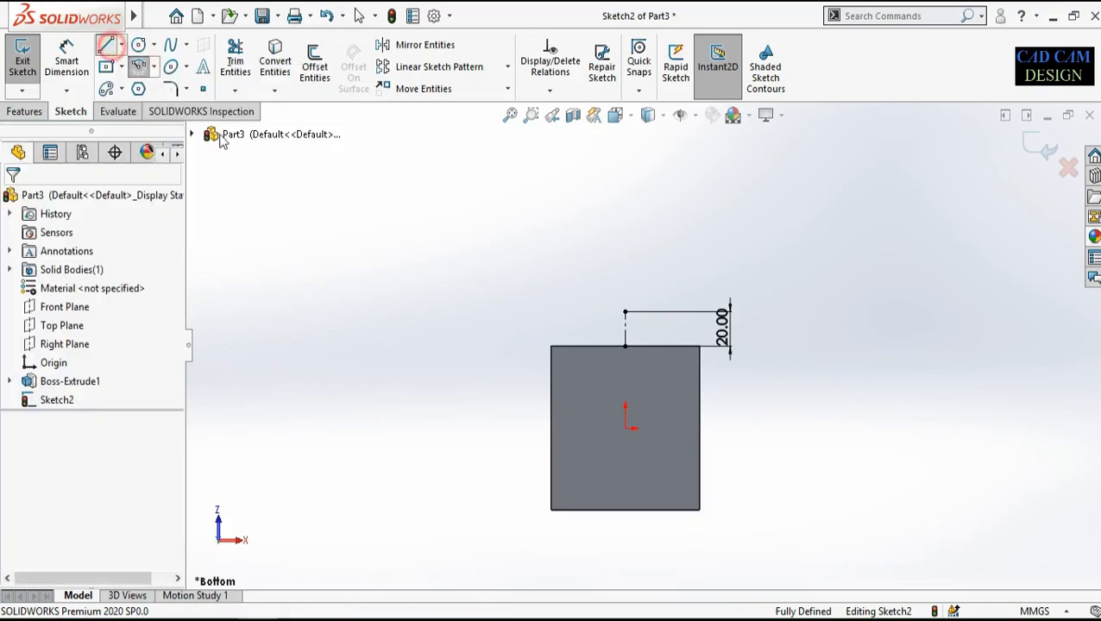
{"action": "left_click", "coordinate": [550, 348]}
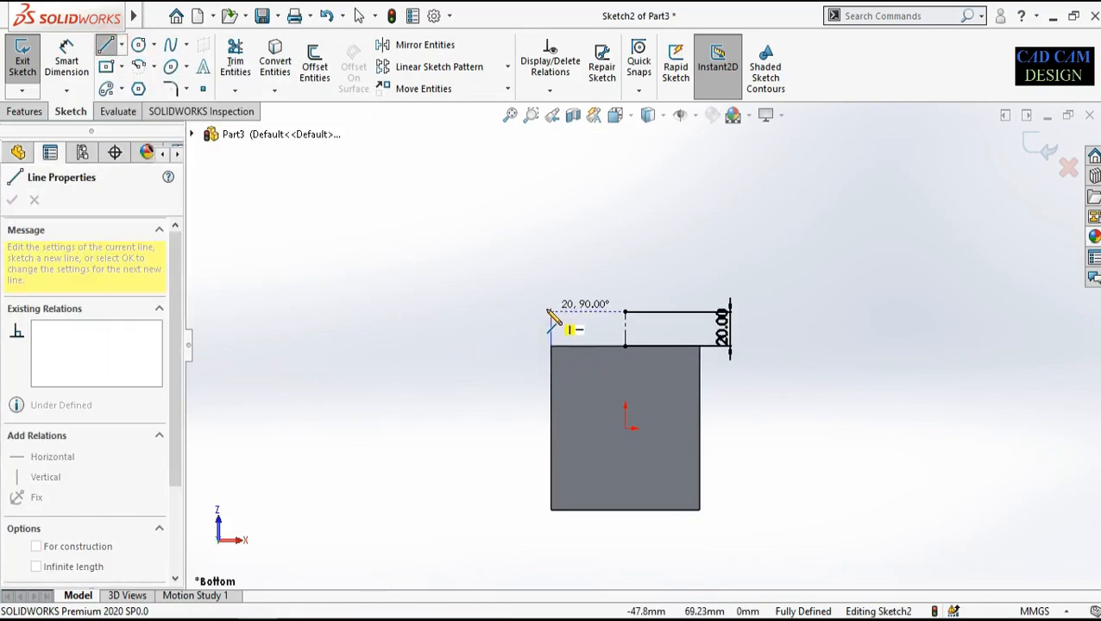
{"action": "right_click", "coordinate": [544, 321]}
{"action": "left_click", "coordinate": [547, 330]}
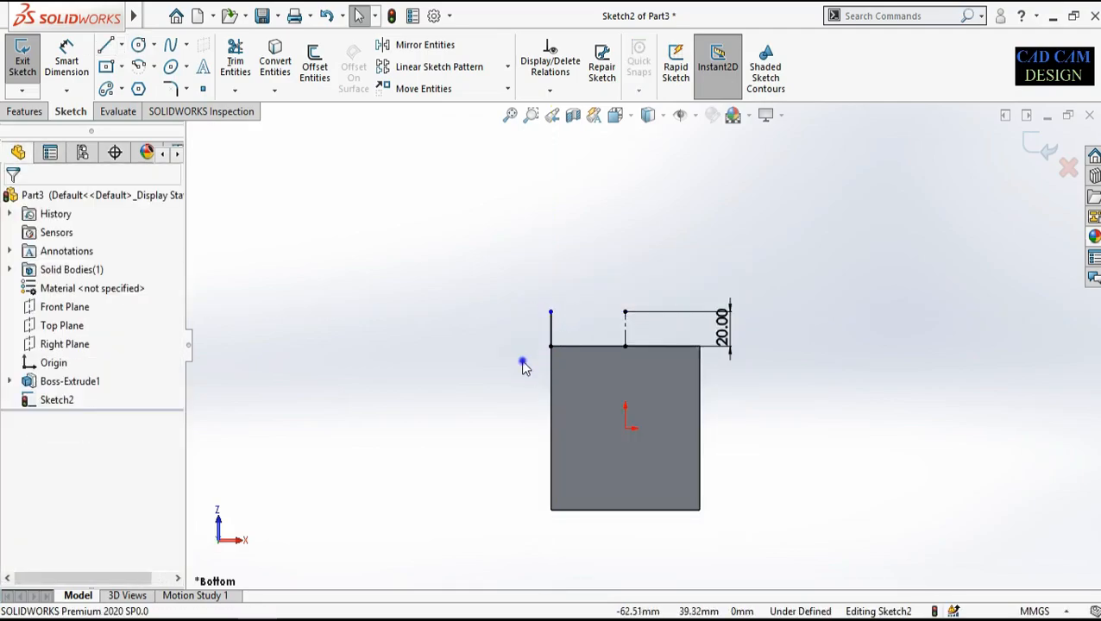
Step: Dimension the vertical line at the upper-left corner with a length of 20 mm
{"action": "right_click_drag", "start_coordinate": [522, 363], "coordinate": [542, 281]}
{"action": "scroll", "coordinate": [550, 342], "scroll_direction": "down", "scroll_amount": 5}
{"action": "scroll", "coordinate": [553, 343], "scroll_direction": "down", "scroll_amount": 1}
{"action": "left_click", "coordinate": [593, 300]}
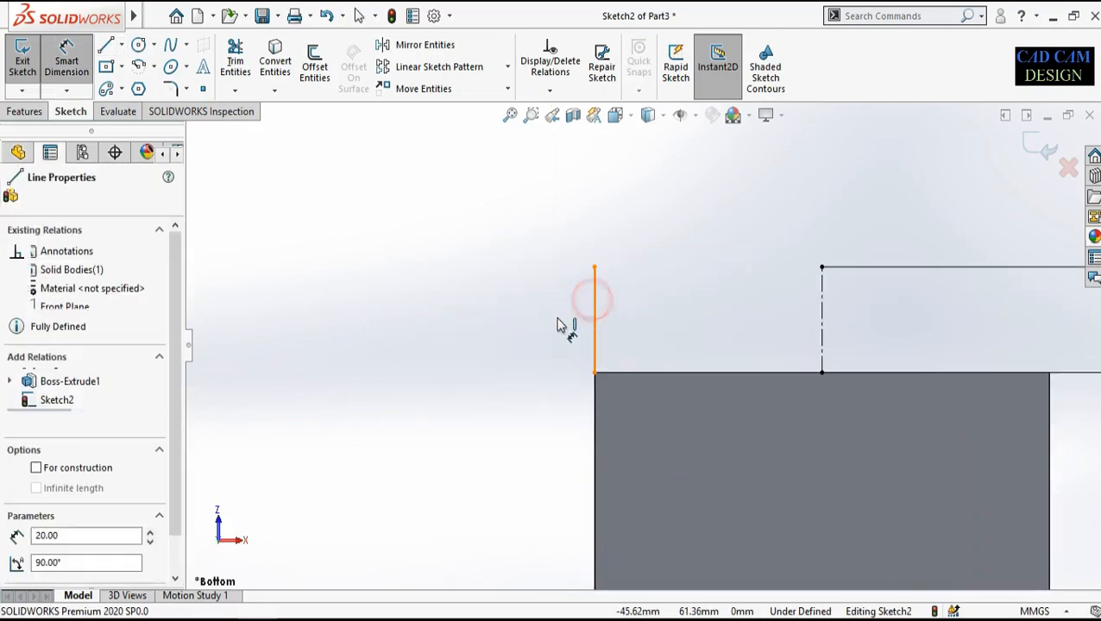
{"action": "left_click", "coordinate": [546, 319]}
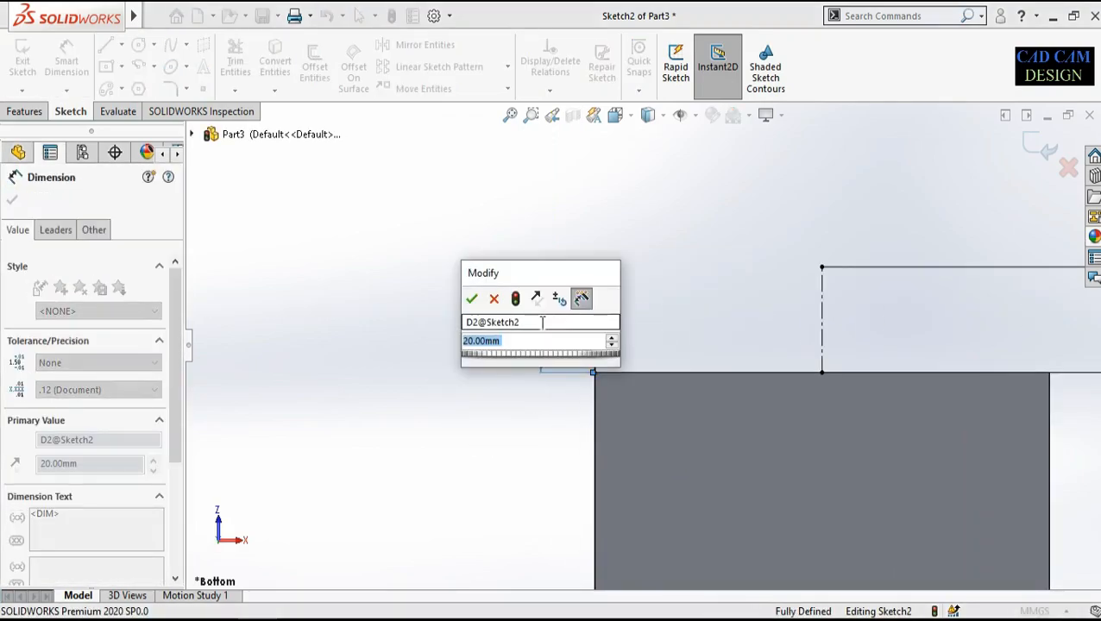
{"action": "type", "text": "20"}
{"action": "key", "text": "Return"}
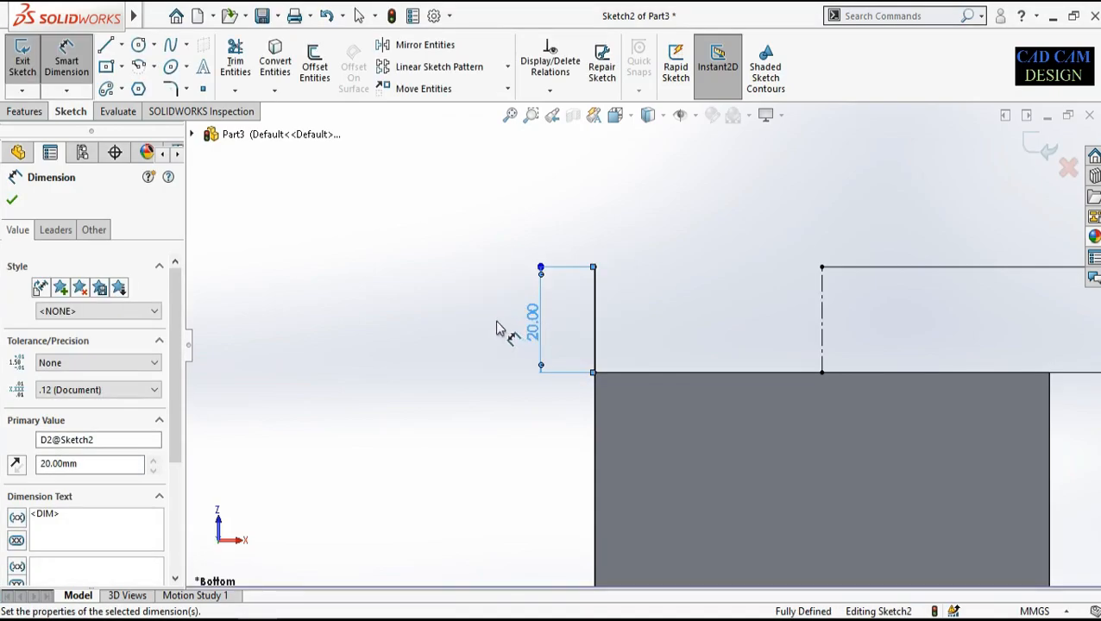
{"action": "scroll", "coordinate": [524, 300], "scroll_direction": "up", "scroll_amount": 3}
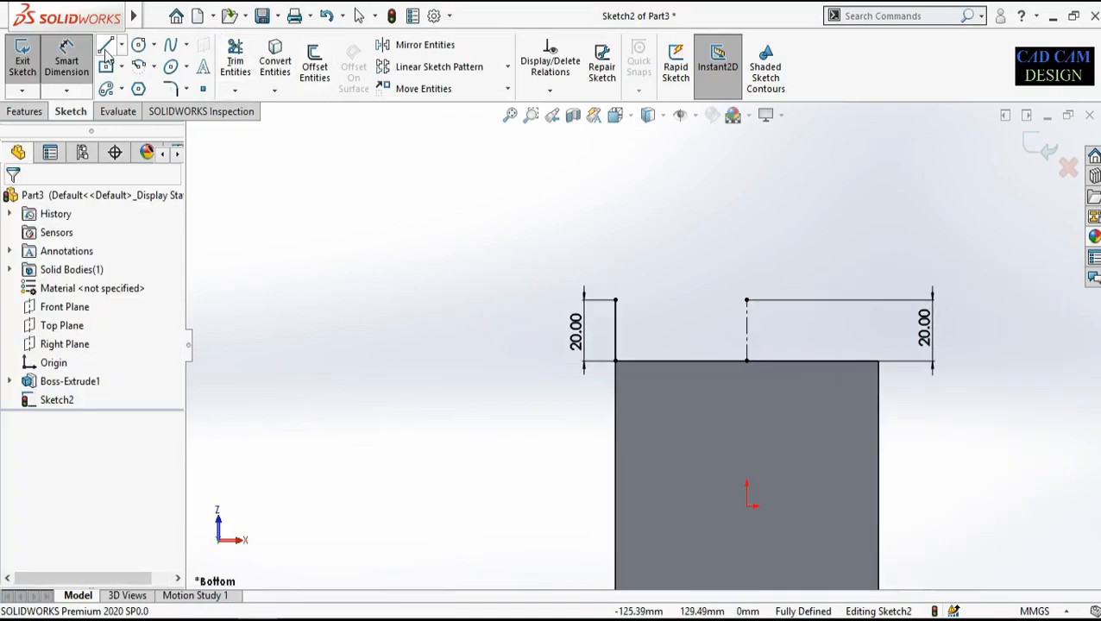
Step: Draw a 90 mm horizontal line along the face's upper edge from corner to corner
{"action": "left_click", "coordinate": [106, 48]}
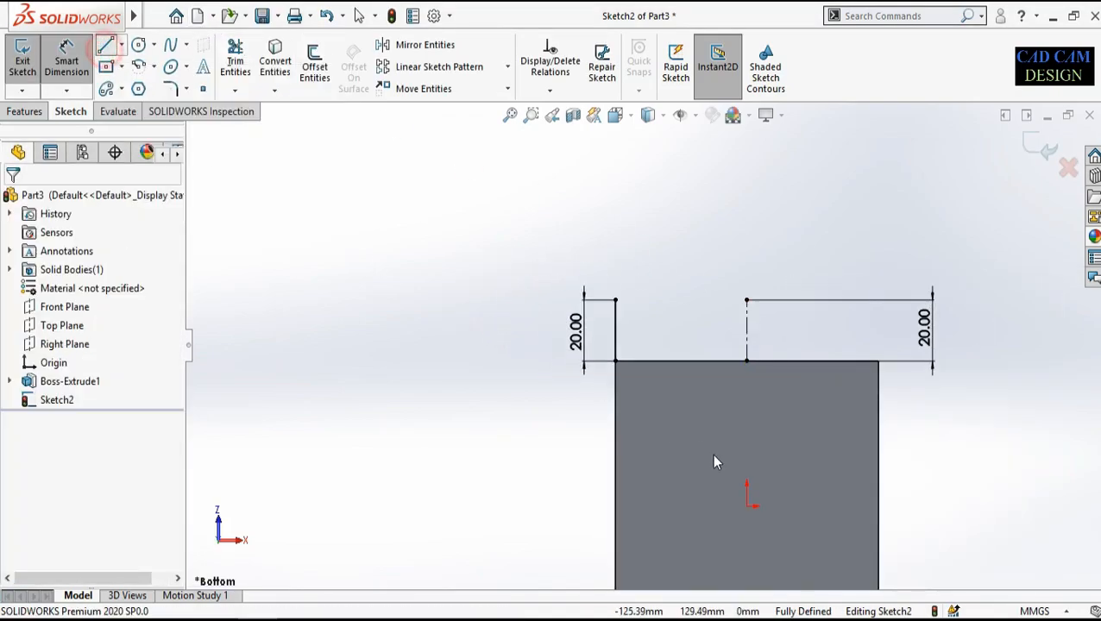
{"action": "left_click", "coordinate": [615, 361]}
{"action": "left_click", "coordinate": [879, 361]}
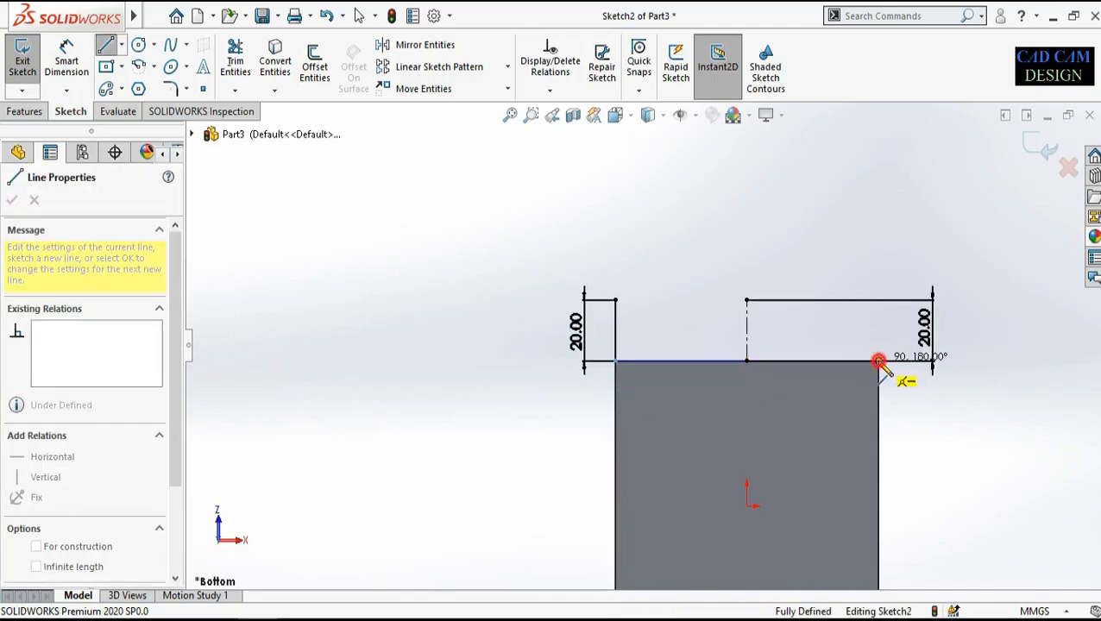
{"action": "right_click", "coordinate": [947, 393]}
{"action": "left_click", "coordinate": [950, 338]}
{"action": "scroll", "coordinate": [713, 383], "scroll_direction": "up", "scroll_amount": 2}
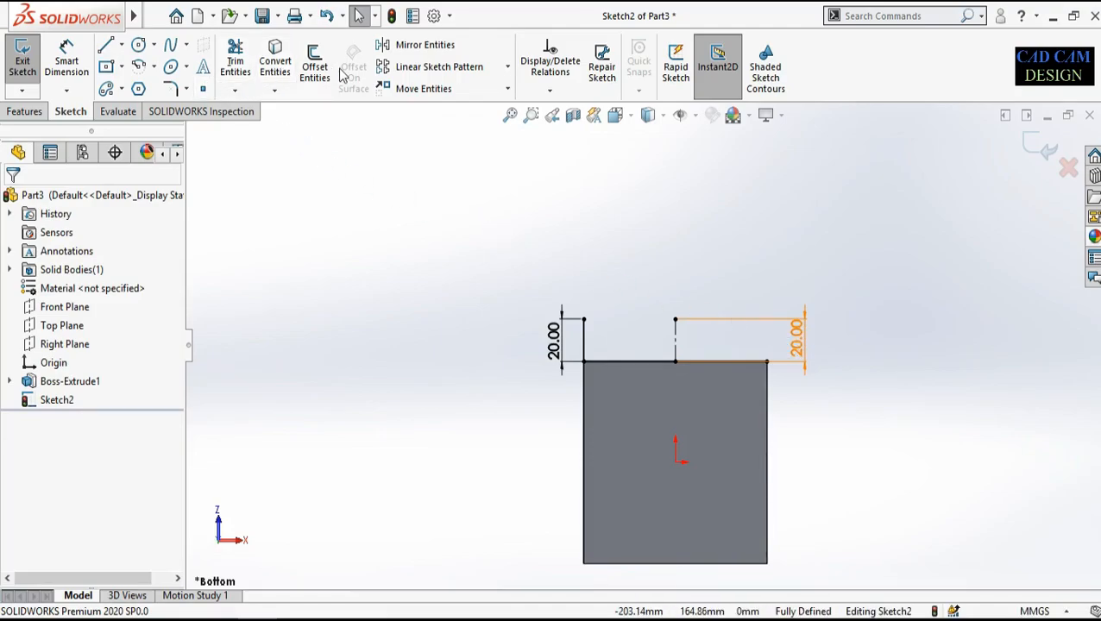
Step: Mirror the 20 mm vertical side line about the centerline, keeping the original
{"action": "left_click", "coordinate": [422, 48]}
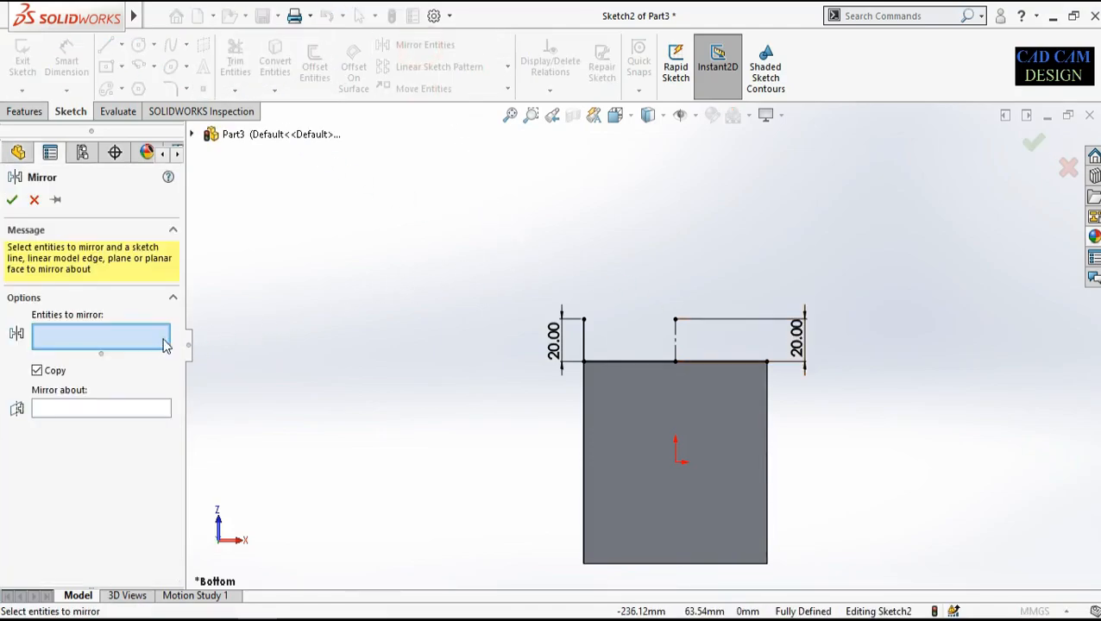
{"action": "left_click", "coordinate": [584, 337]}
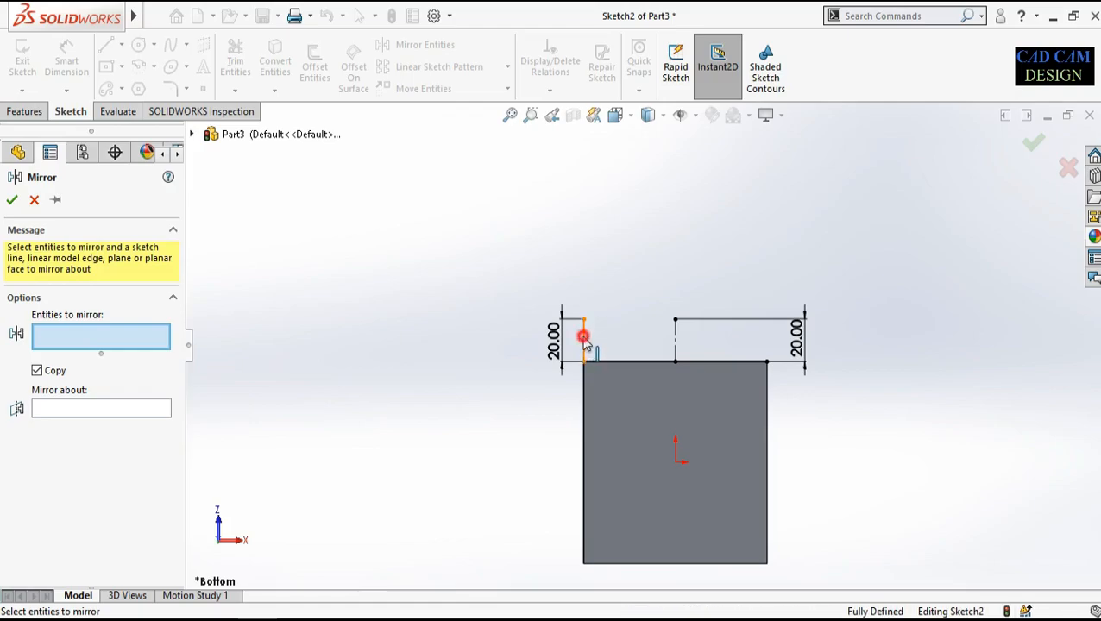
{"action": "left_click", "coordinate": [114, 412]}
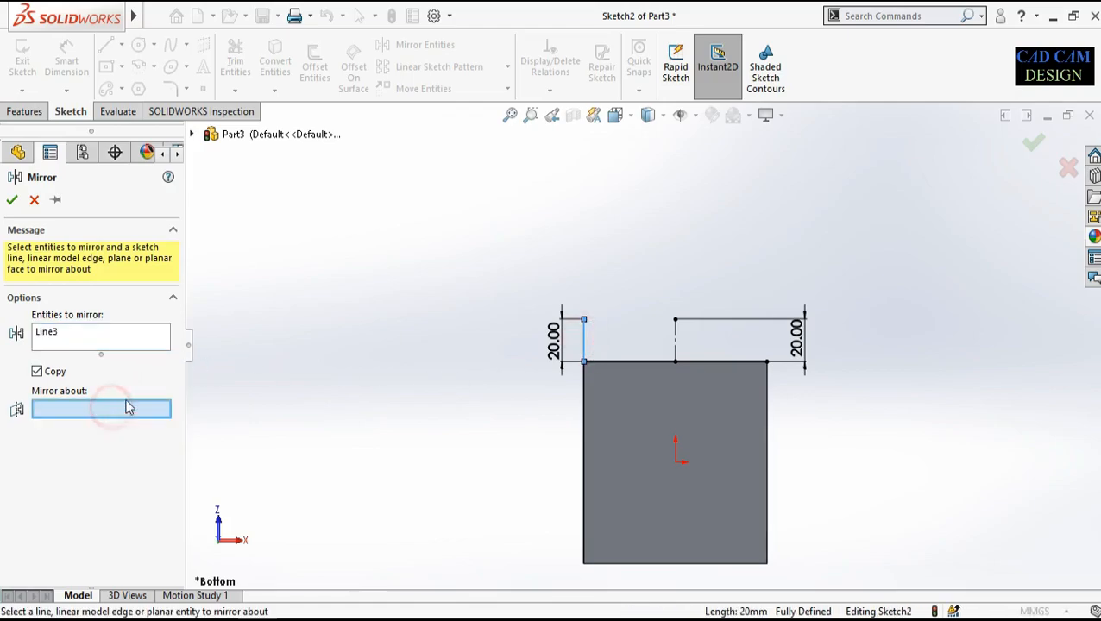
{"action": "left_click", "coordinate": [676, 345]}
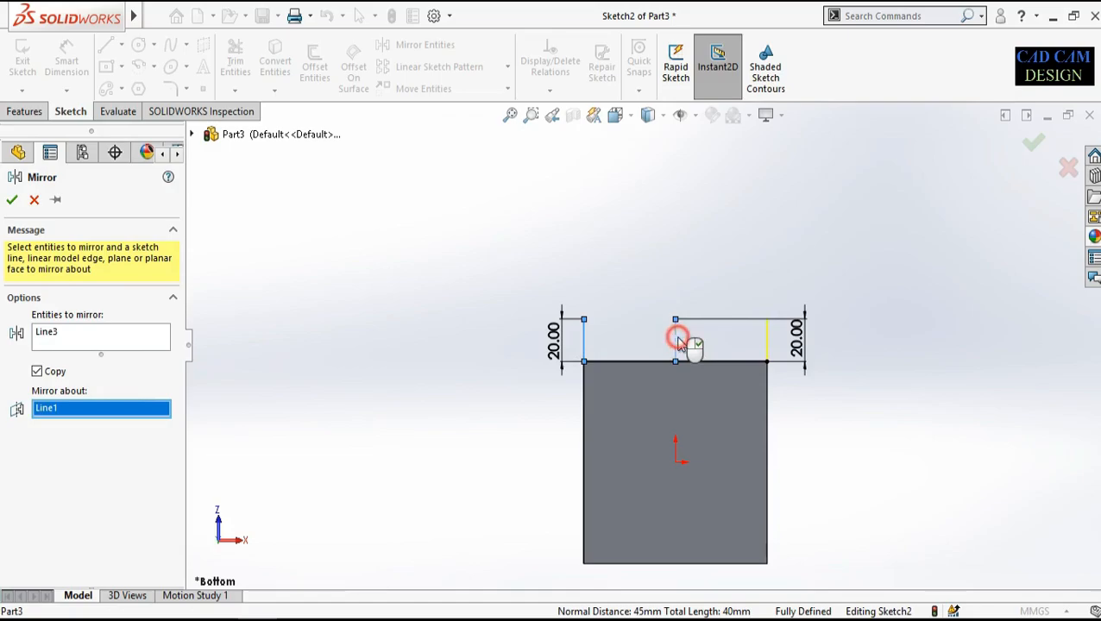
{"action": "left_click", "coordinate": [1035, 143]}
{"action": "scroll", "coordinate": [682, 309], "scroll_direction": "down", "scroll_amount": 1}
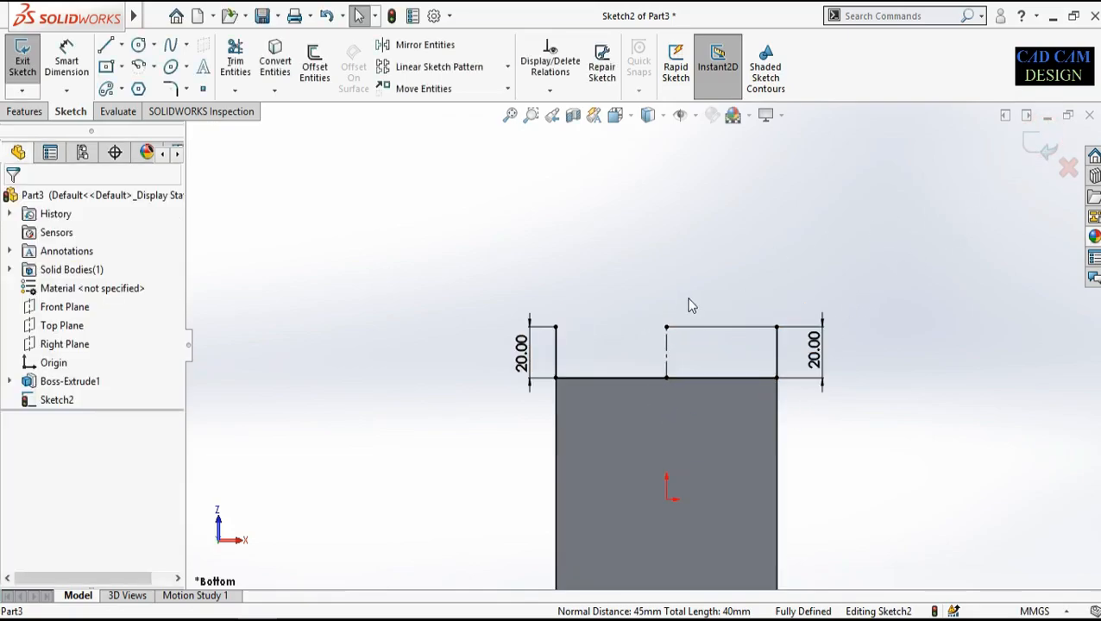
Step: Draw a semicircular centerpoint arc centred on the centerline's outer end, joining the outer ends of the two vertical side lines
{"action": "left_click", "coordinate": [140, 69]}
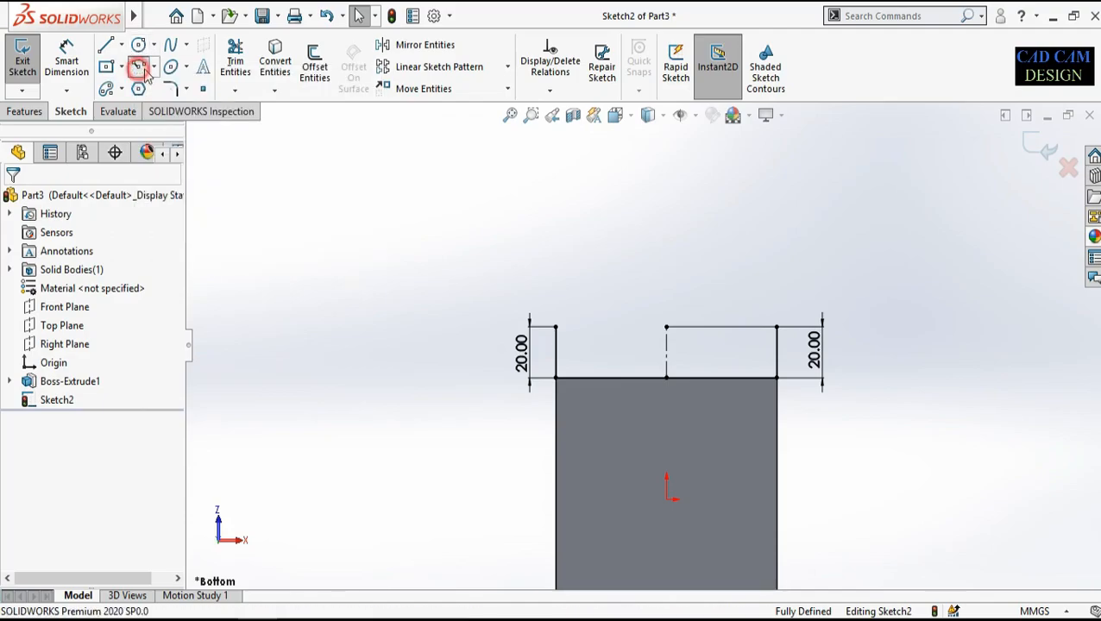
{"action": "left_click", "coordinate": [667, 328]}
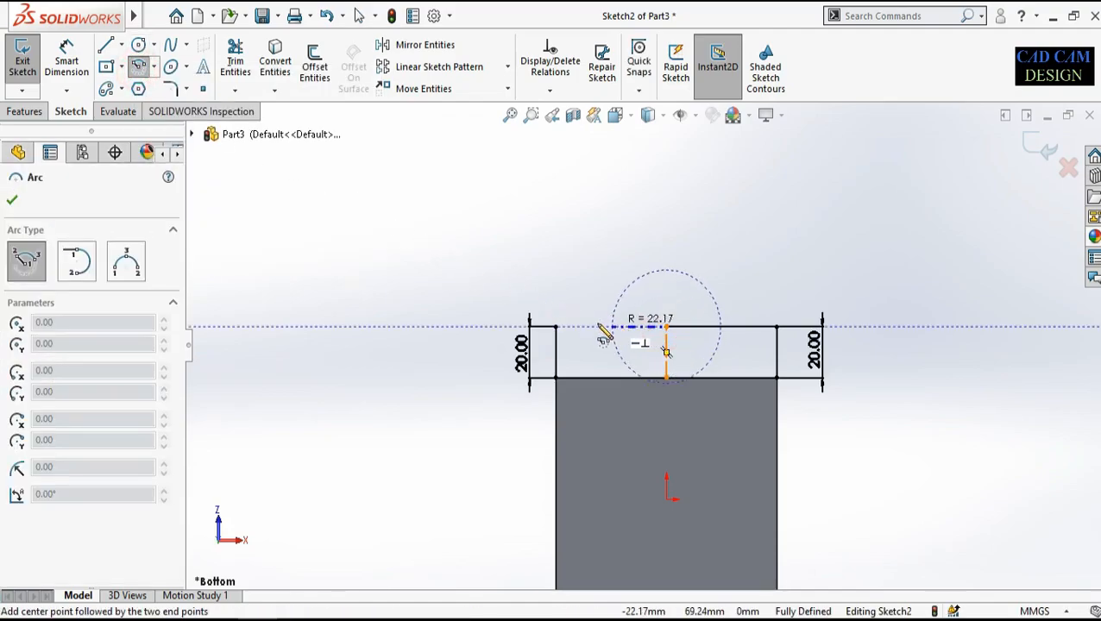
{"action": "left_click", "coordinate": [556, 327]}
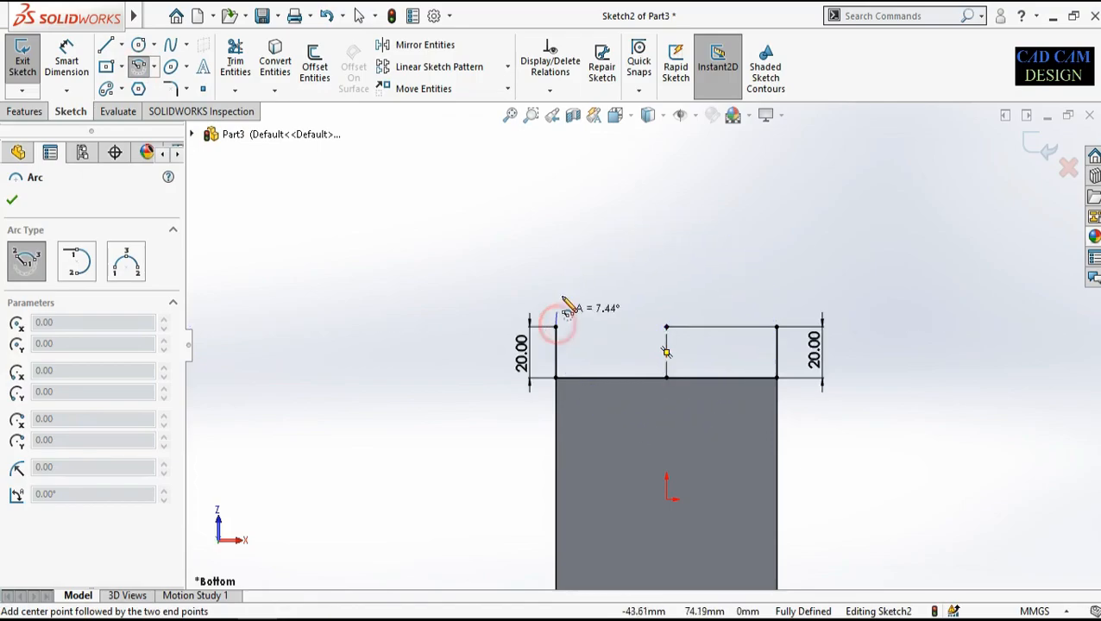
{"action": "left_click", "coordinate": [776, 327]}
{"action": "right_click", "coordinate": [861, 252]}
{"action": "left_click", "coordinate": [889, 275]}
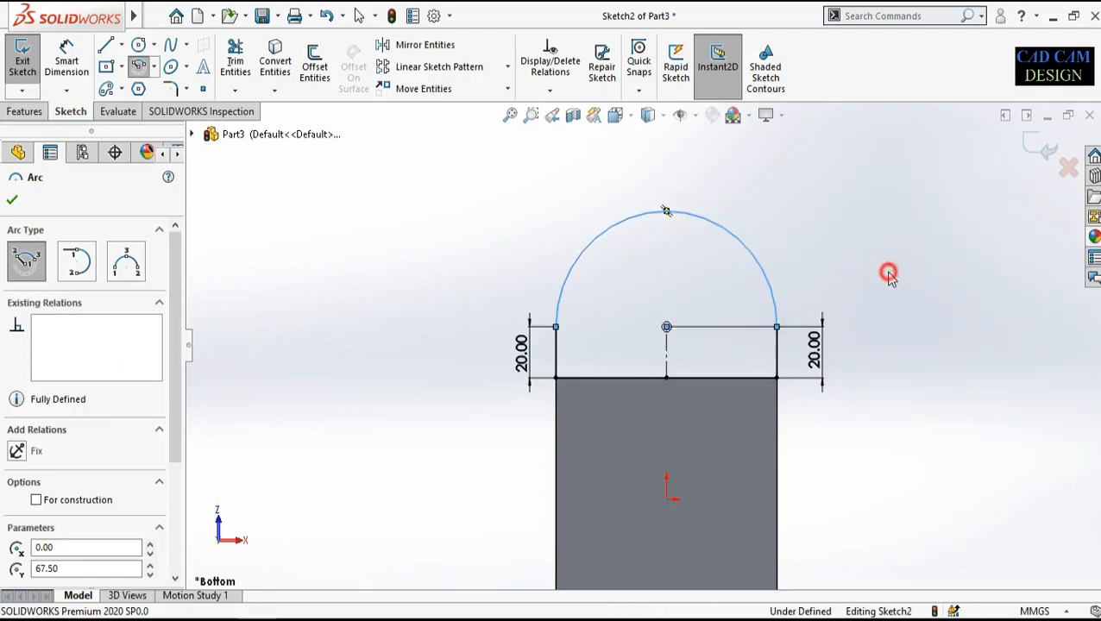
Step: Examine the rounded tab profile against the block from different angles, return to the normal sketch view, and consult the reference drawing
{"action": "scroll", "coordinate": [826, 292], "scroll_direction": "up", "scroll_amount": 3}
{"action": "middle_click_drag", "start_coordinate": [826, 292], "coordinate": [590, 429]}
{"action": "scroll", "coordinate": [590, 429], "scroll_direction": "down", "scroll_amount": 2}
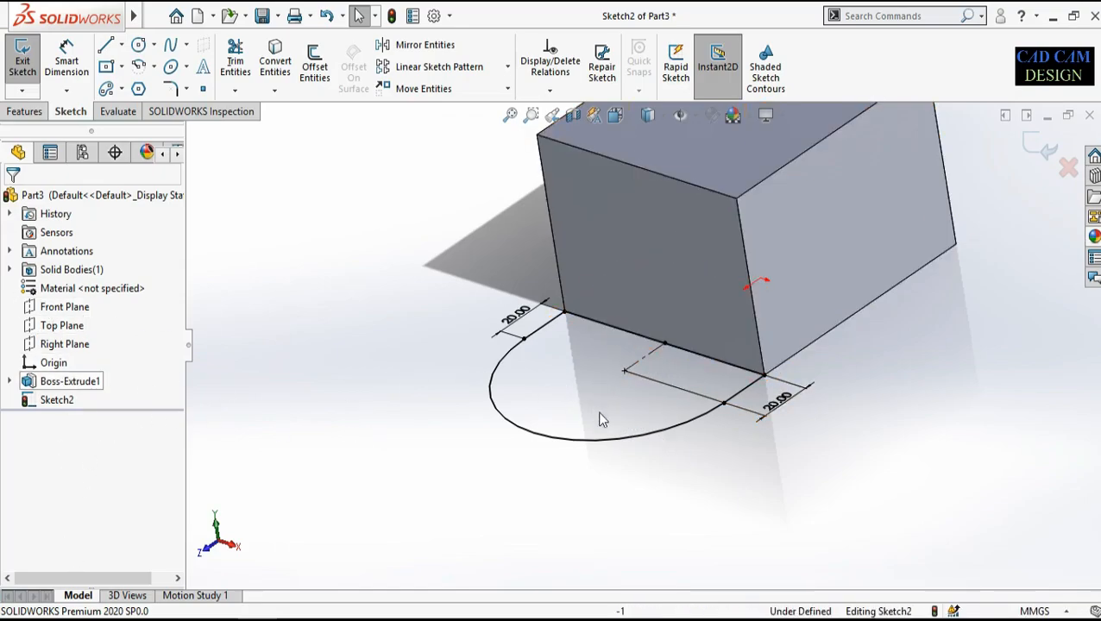
{"action": "mouse_move", "coordinate": [646, 455]}
{"action": "middle_mouse_down"}
{"action": "mouse_move", "coordinate": [794, 179]}
{"action": "mouse_move", "coordinate": [552, 285]}
{"action": "mouse_move", "coordinate": [259, 388]}
{"action": "mouse_move", "coordinate": [4, 434]}
{"action": "middle_mouse_up"}
{"action": "right_click", "coordinate": [49, 400]}
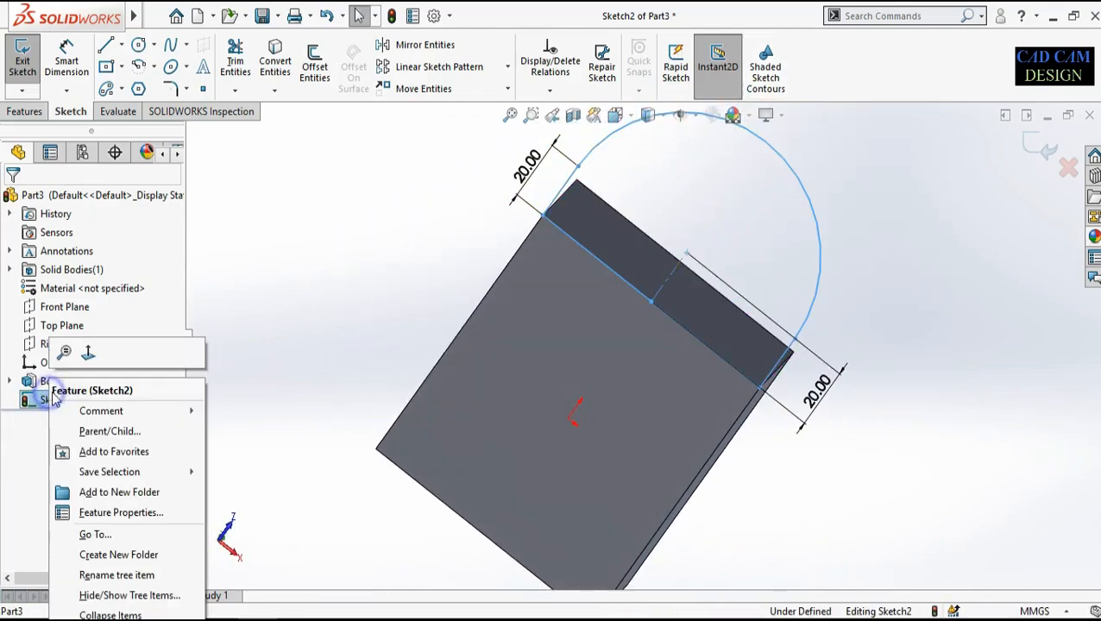
{"action": "left_click", "coordinate": [59, 288]}
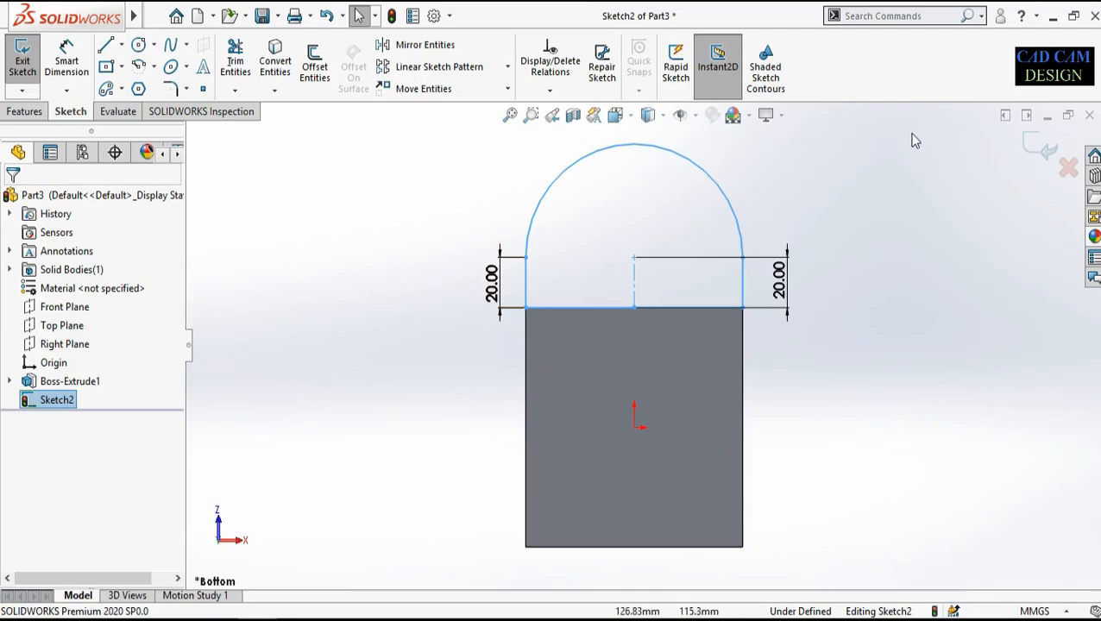
{"action": "scroll", "coordinate": [863, 155], "scroll_direction": "down", "scroll_amount": 2}
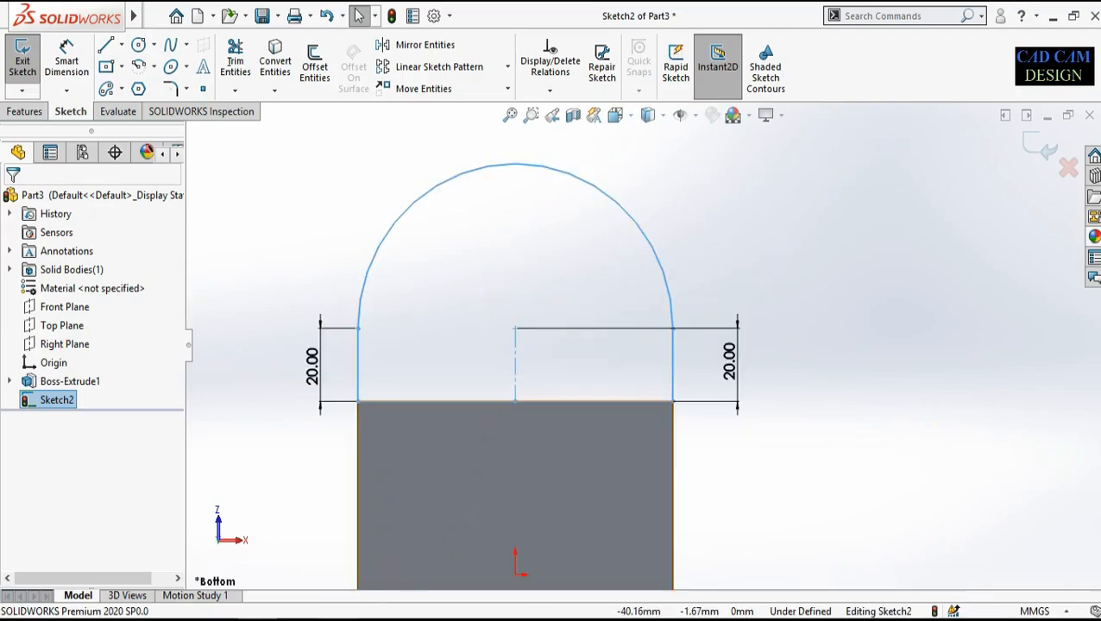
{"action": "left_click", "coordinate": [339, 618]}
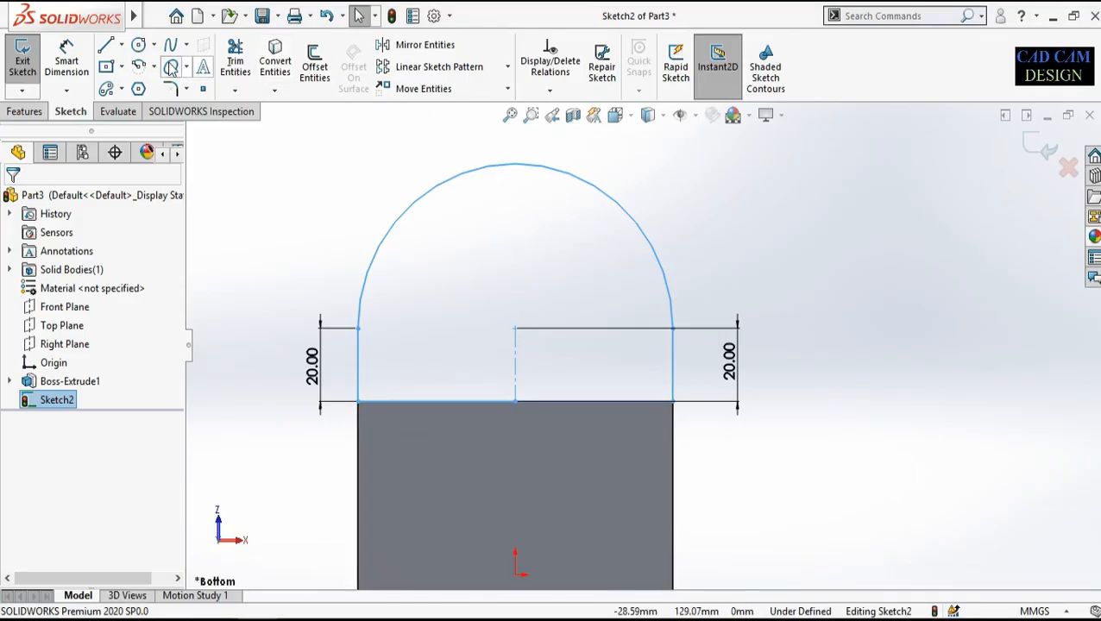
Step: Sketch a vertical line about 52 mm long just right of the centerline, crossing the arc near its top
{"action": "left_click", "coordinate": [121, 45]}
{"action": "left_click", "coordinate": [122, 67]}
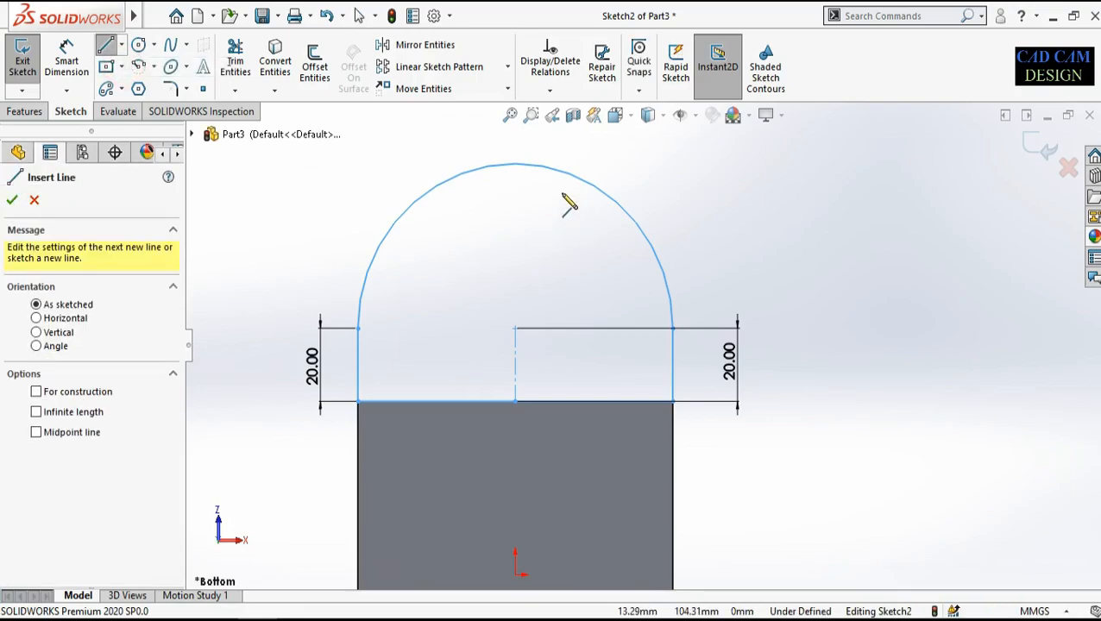
{"action": "left_click", "coordinate": [559, 343]}
{"action": "left_click", "coordinate": [559, 153]}
{"action": "right_click", "coordinate": [612, 171]}
{"action": "left_click", "coordinate": [641, 185]}
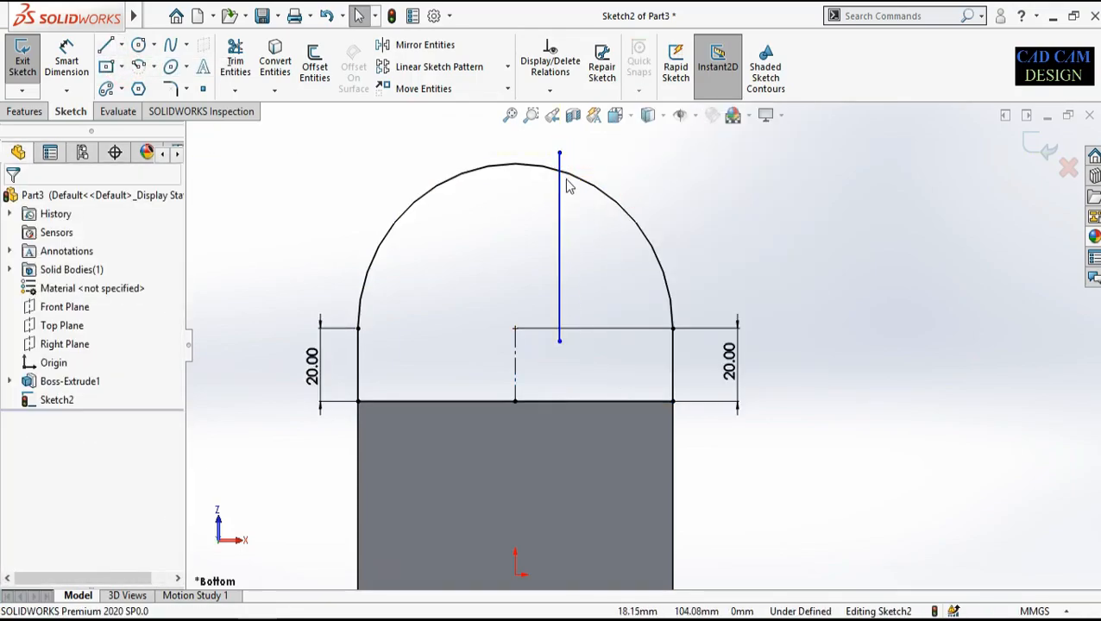
Step: Dimension the distance between the centerline and the new vertical line as 10 mm
{"action": "right_click_drag", "start_coordinate": [579, 323], "coordinate": [588, 190]}
{"action": "left_click", "coordinate": [516, 344]}
{"action": "left_click", "coordinate": [561, 280]}
{"action": "left_click", "coordinate": [536, 238]}
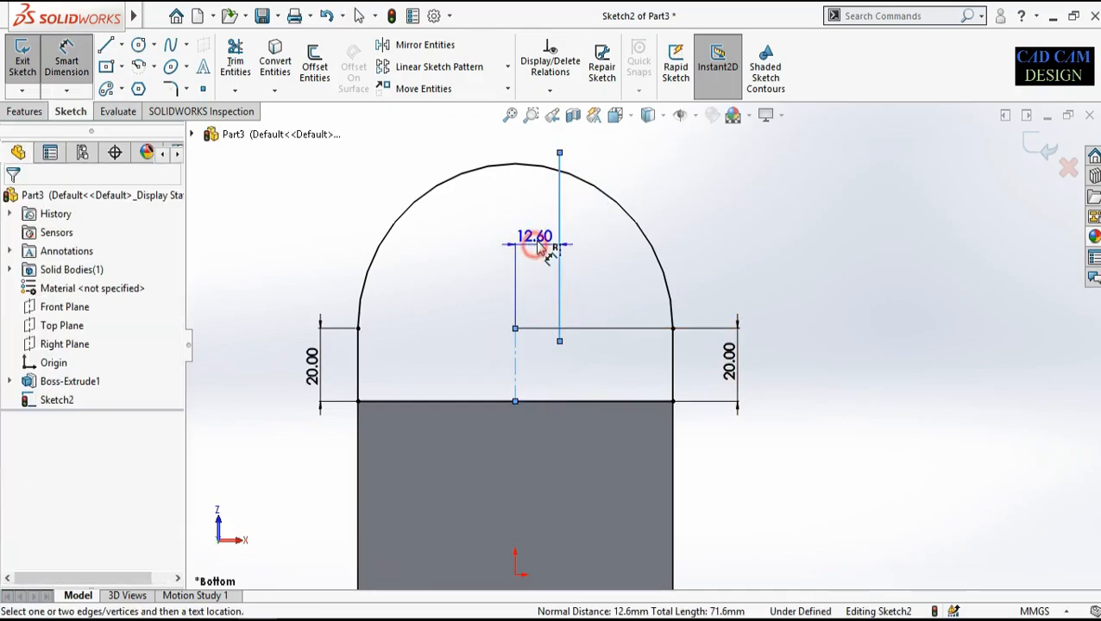
{"action": "key", "text": "Return"}
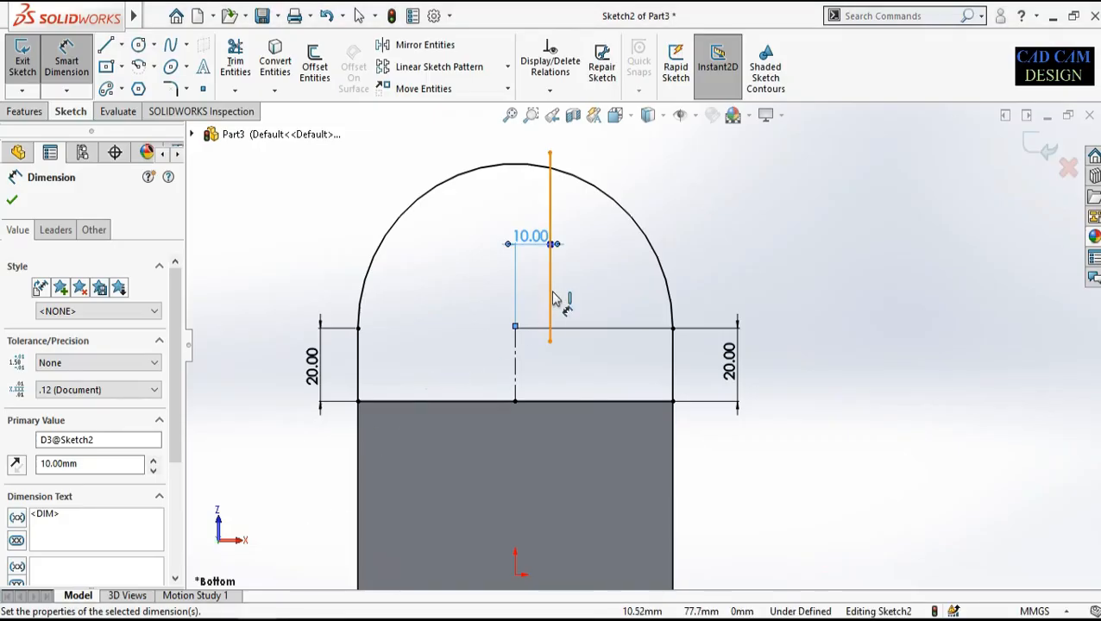
Step: Draw a slanted line from the vertical line's intersection with the arc to the arc's right endpoint
{"action": "left_click", "coordinate": [105, 46]}
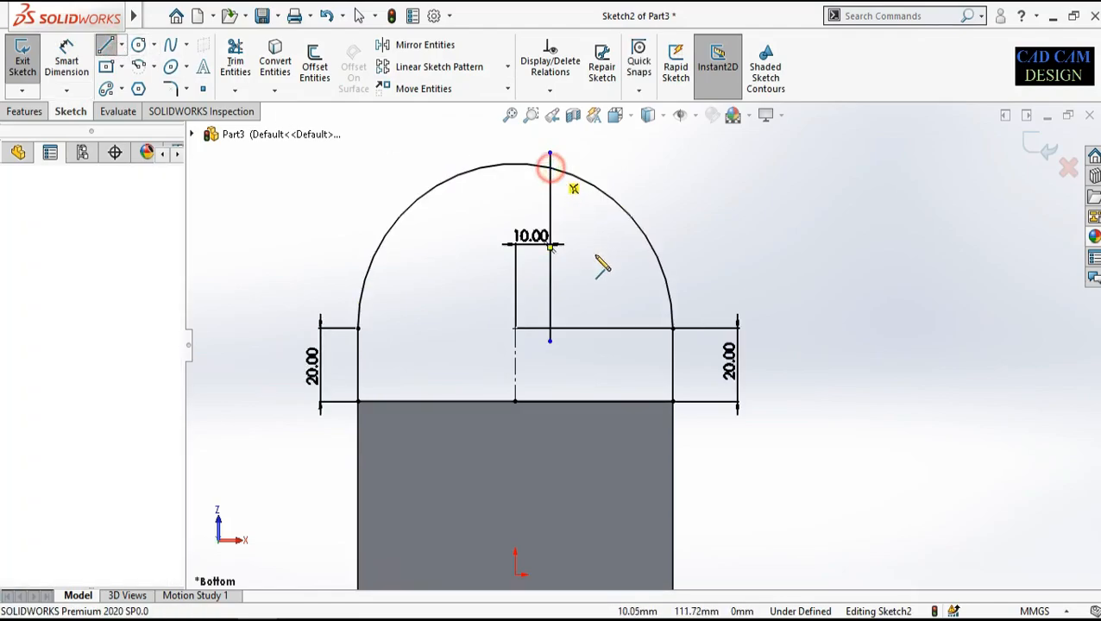
{"action": "left_click", "coordinate": [550, 167]}
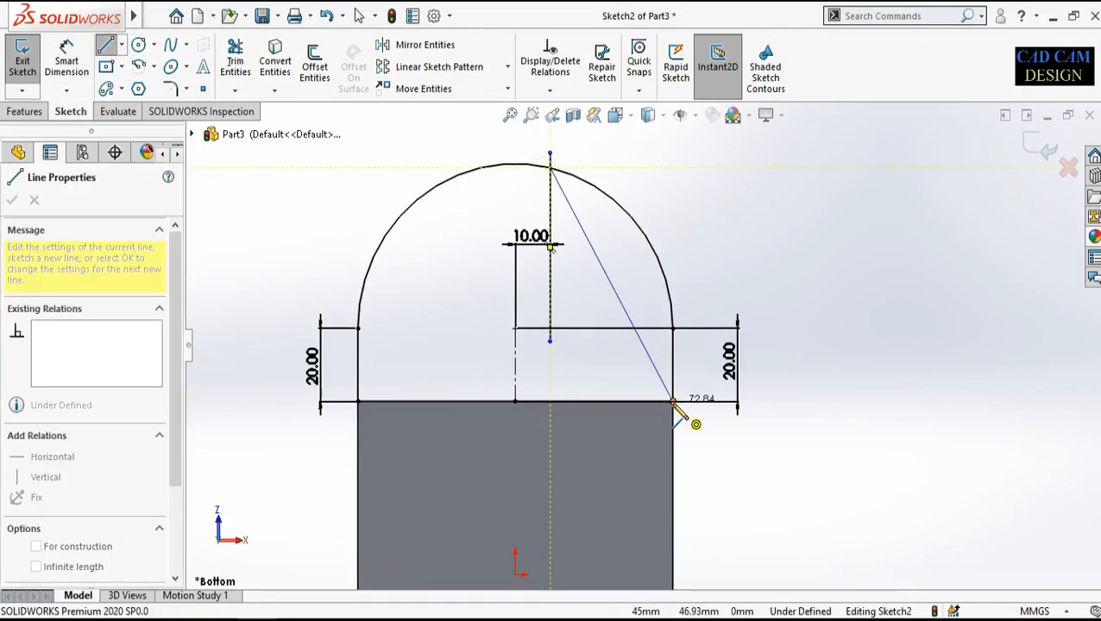
{"action": "left_click", "coordinate": [673, 328]}
{"action": "right_click", "coordinate": [787, 298]}
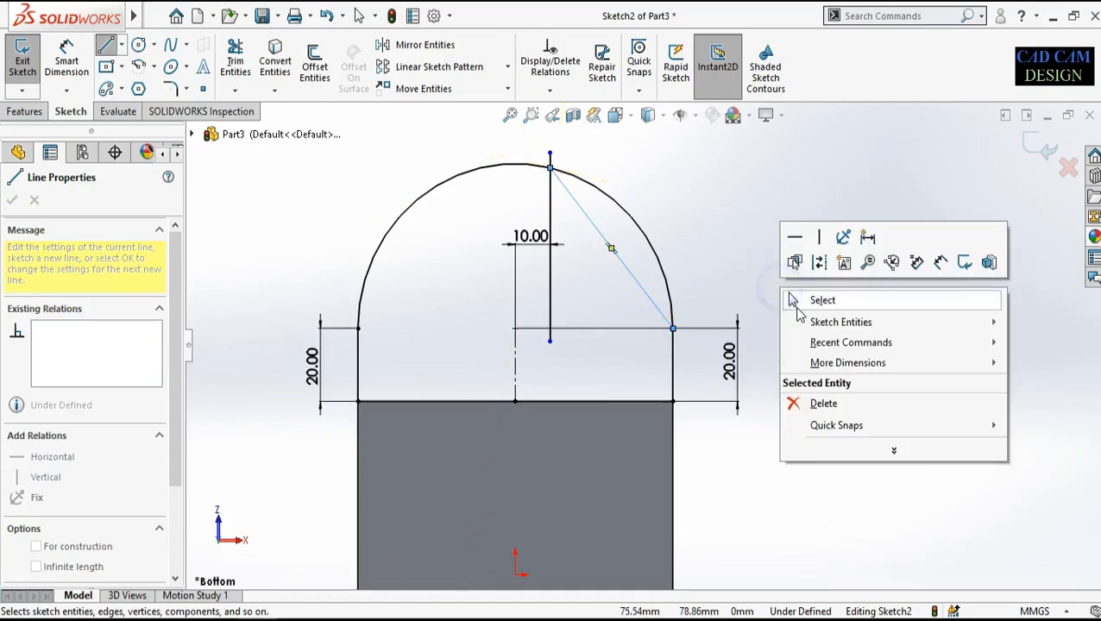
{"action": "left_click", "coordinate": [807, 298]}
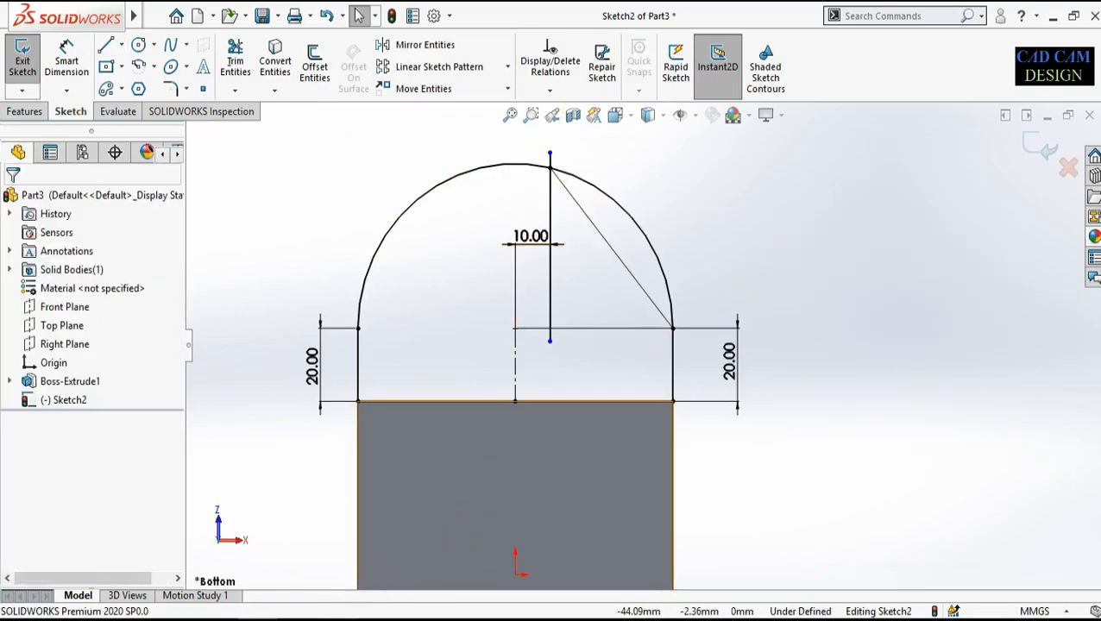
Step: Convert the vertical line 10 mm from the centerline to construction geometry
{"action": "mouse_move", "coordinate": [297, 619]}
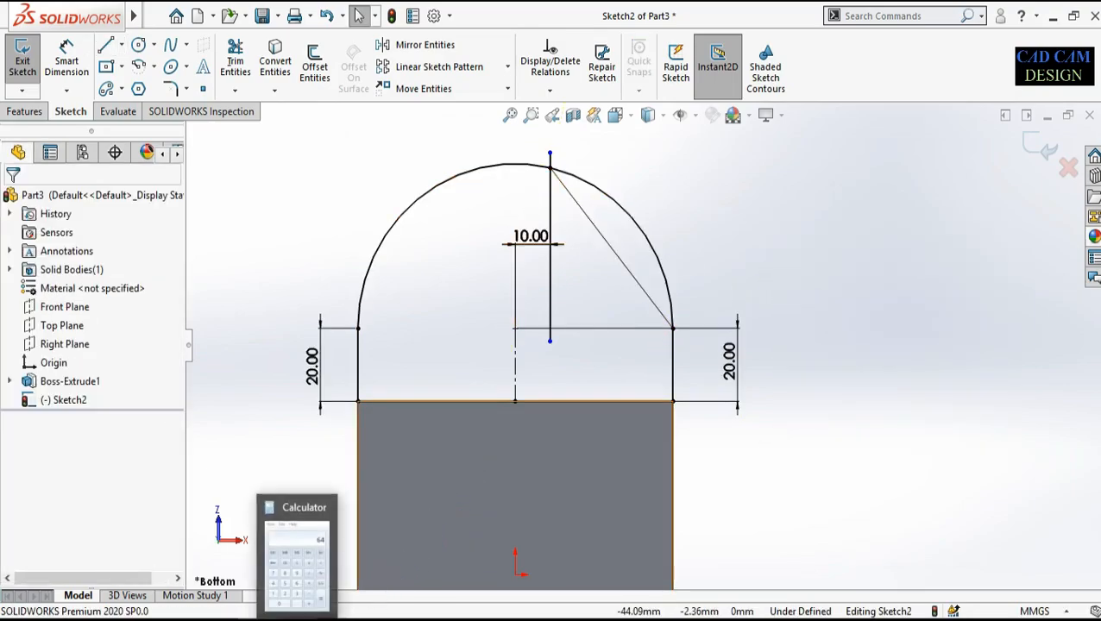
{"action": "left_click", "coordinate": [550, 274]}
{"action": "right_click", "coordinate": [550, 275]}
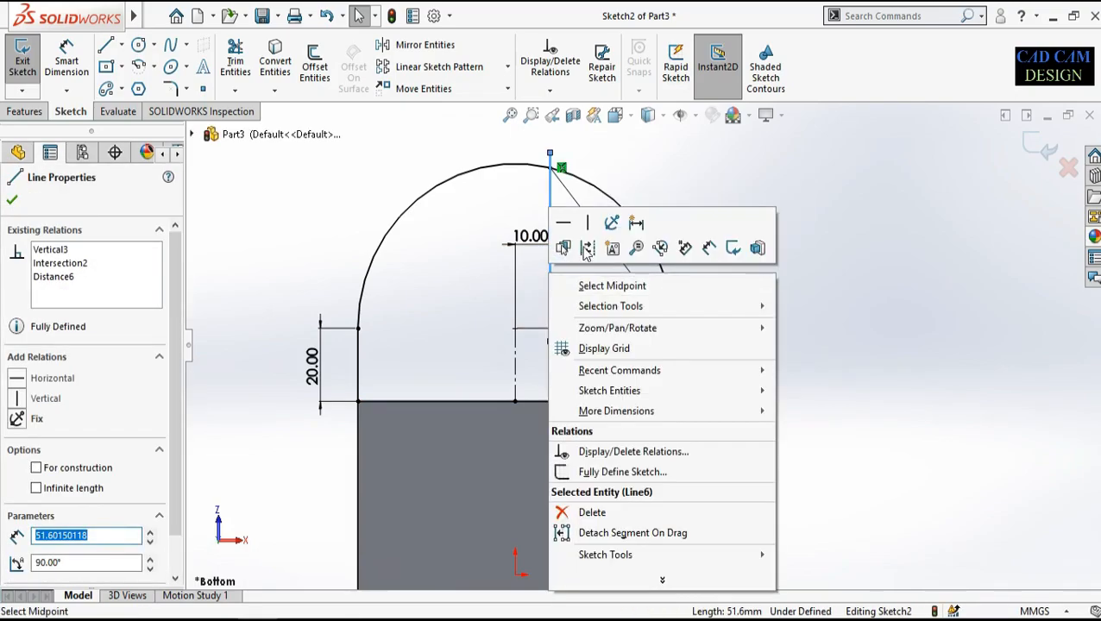
{"action": "left_click", "coordinate": [592, 253]}
{"action": "left_click", "coordinate": [676, 211]}
{"action": "scroll", "coordinate": [509, 175], "scroll_direction": "down", "scroll_amount": 2}
{"action": "scroll", "coordinate": [590, 238], "scroll_direction": "up", "scroll_amount": 3}
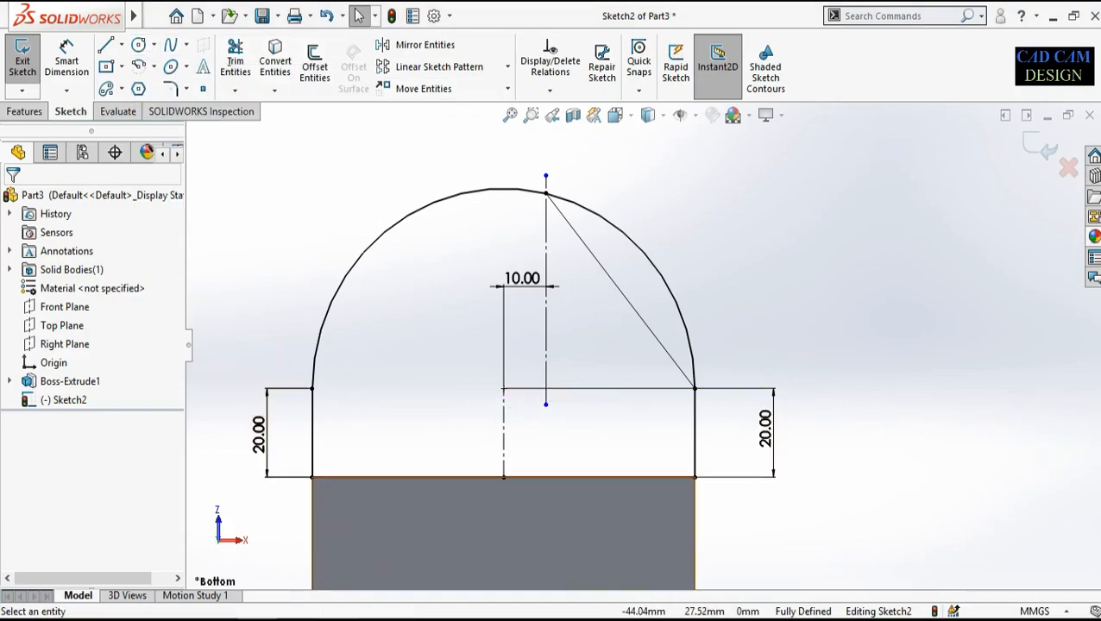
Step: Consult the reference drawing and delete the symmetric relation on the arc's right endpoint
{"action": "left_click", "coordinate": [335, 616]}
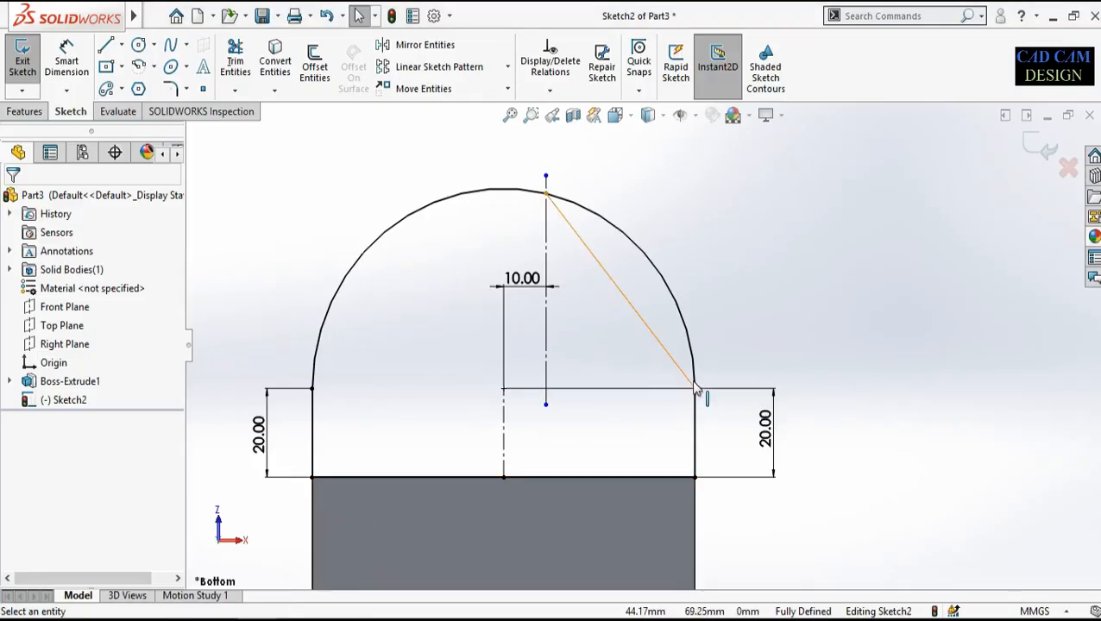
{"action": "left_click", "coordinate": [696, 388]}
{"action": "right_click", "coordinate": [695, 389]}
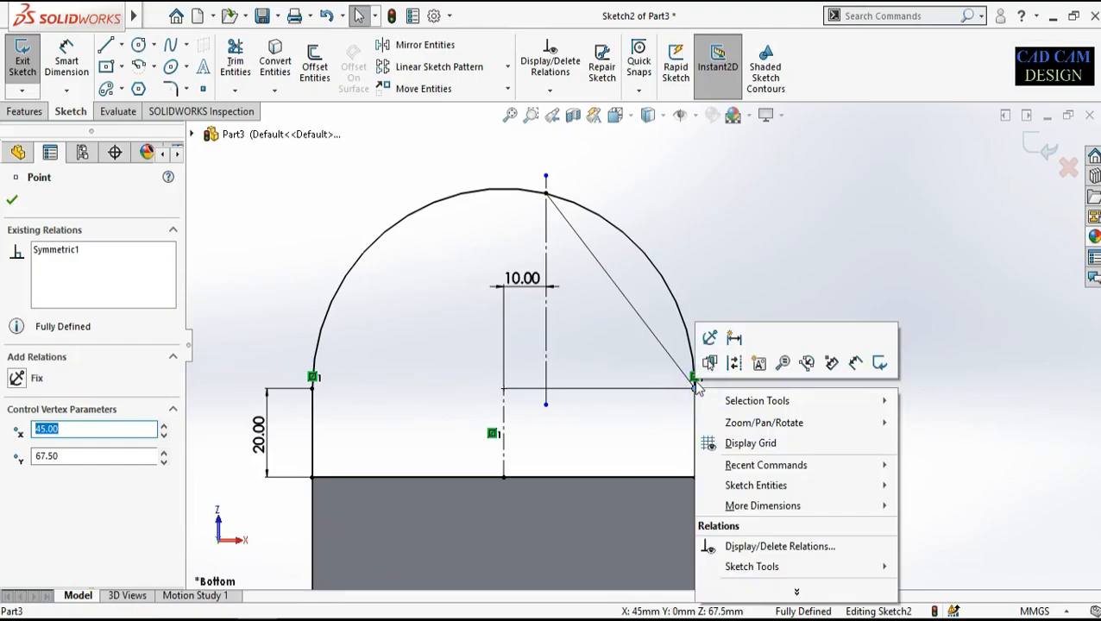
{"action": "left_click", "coordinate": [695, 380]}
{"action": "right_click", "coordinate": [696, 381]}
{"action": "mouse_move", "coordinate": [714, 591]}
{"action": "left_click", "coordinate": [736, 576]}
Step: Move the shared endpoint of the arc and the slanted line down close to the block's upper-right corner
{"action": "mouse_move", "coordinate": [696, 390]}
{"action": "left_mouse_down"}
{"action": "mouse_move", "coordinate": [682, 412]}
{"action": "mouse_move", "coordinate": [686, 457]}
{"action": "mouse_move", "coordinate": [725, 484]}
{"action": "mouse_move", "coordinate": [738, 484]}
{"action": "mouse_move", "coordinate": [739, 407]}
{"action": "mouse_move", "coordinate": [749, 402]}
{"action": "mouse_move", "coordinate": [754, 484]}
{"action": "mouse_move", "coordinate": [774, 509]}
{"action": "mouse_move", "coordinate": [755, 509]}
{"action": "left_mouse_up"}
{"action": "scroll", "coordinate": [735, 509], "scroll_direction": "down", "scroll_amount": 5}
{"action": "left_click", "coordinate": [511, 299]}
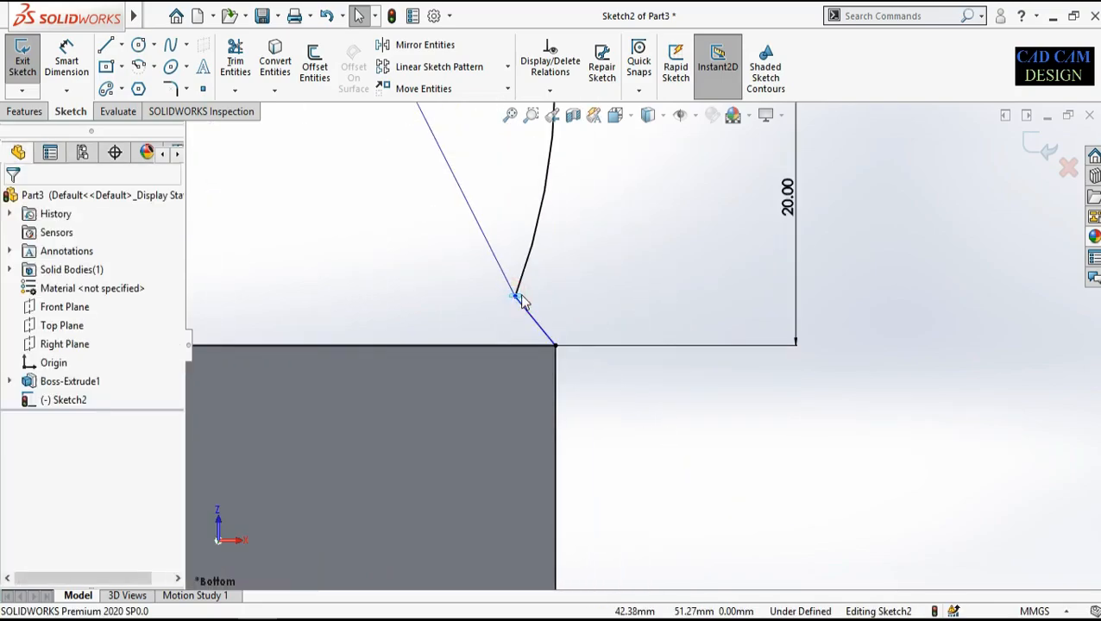
{"action": "left_click_drag", "start_coordinate": [514, 294], "coordinate": [541, 322]}
{"action": "scroll", "coordinate": [587, 307], "scroll_direction": "up", "scroll_amount": 2}
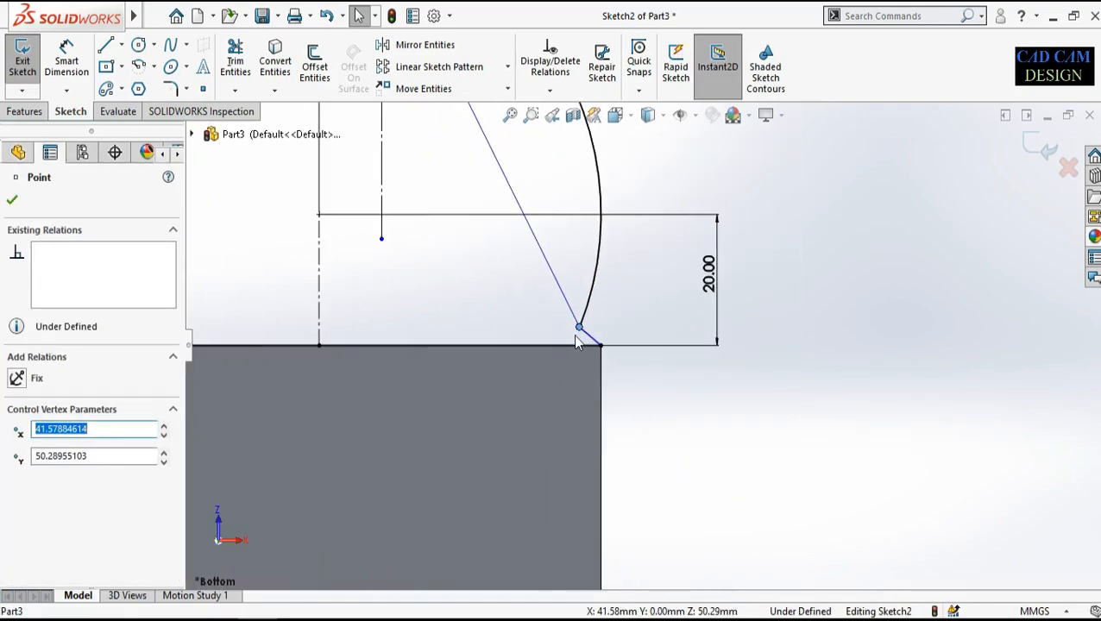
{"action": "scroll", "coordinate": [635, 293], "scroll_direction": "up", "scroll_amount": 3}
Step: Trim away the arc portion right of the vertical construction line and the short leftover line at the block's corner
{"action": "left_click", "coordinate": [235, 60]}
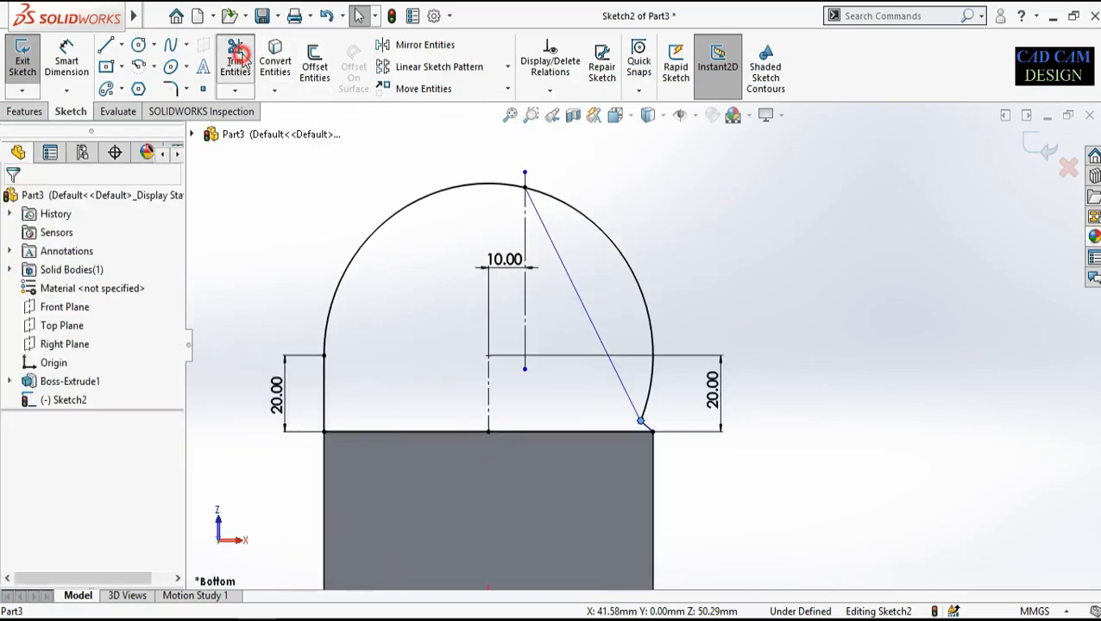
{"action": "left_click_drag", "start_coordinate": [646, 238], "coordinate": [619, 293]}
{"action": "scroll", "coordinate": [672, 468], "scroll_direction": "down", "scroll_amount": 3}
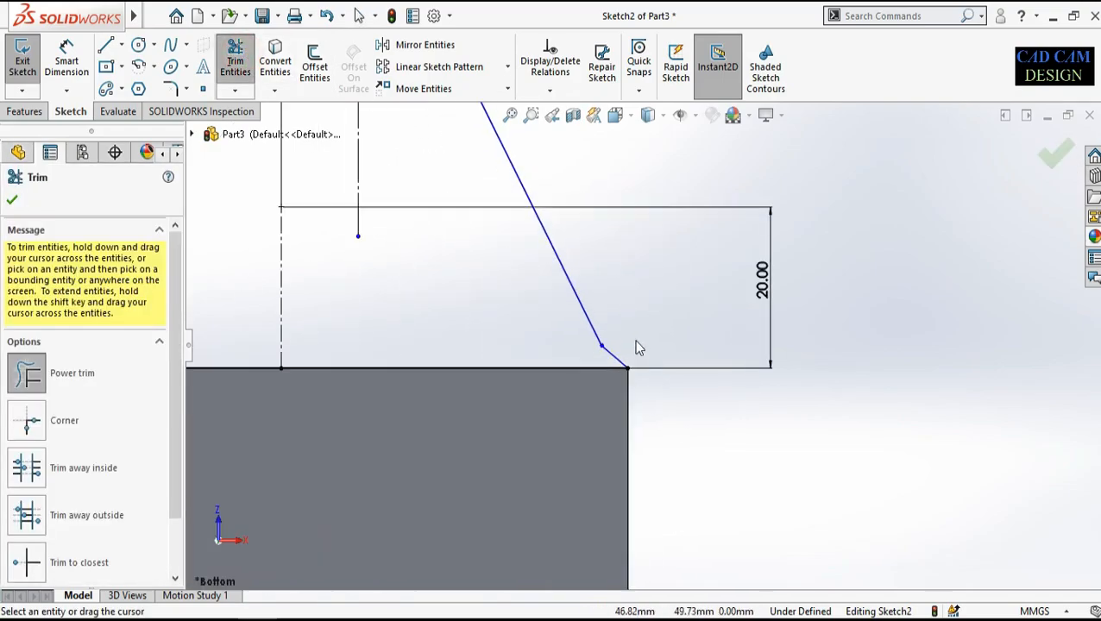
{"action": "scroll", "coordinate": [654, 377], "scroll_direction": "down", "scroll_amount": 2}
{"action": "right_click", "coordinate": [656, 379]}
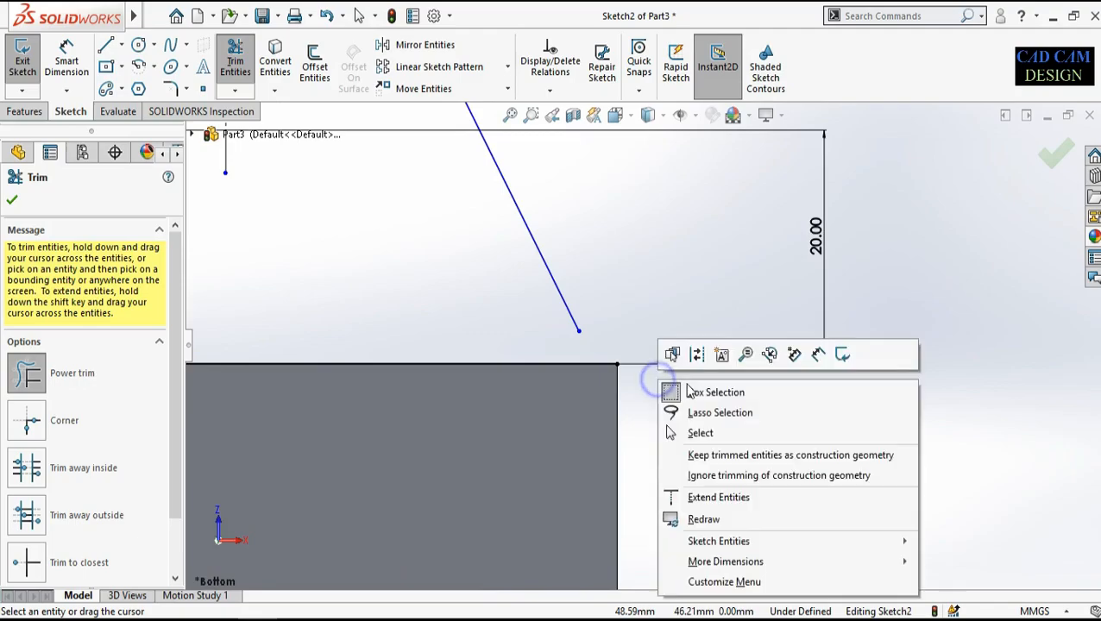
{"action": "left_click", "coordinate": [692, 388]}
{"action": "left_click", "coordinate": [1055, 153]}
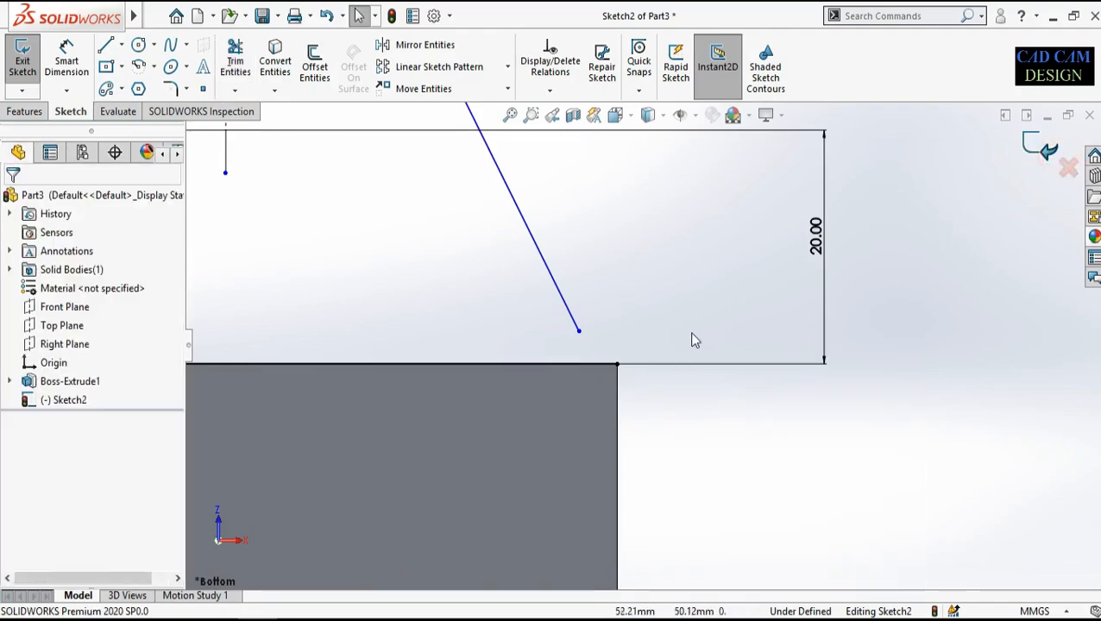
Step: Attach the slanted line's lower endpoint to the block's upper-right corner, closing the profile
{"action": "left_click_drag", "start_coordinate": [579, 333], "coordinate": [618, 364]}
{"action": "scroll", "coordinate": [718, 414], "scroll_direction": "up", "scroll_amount": 9}
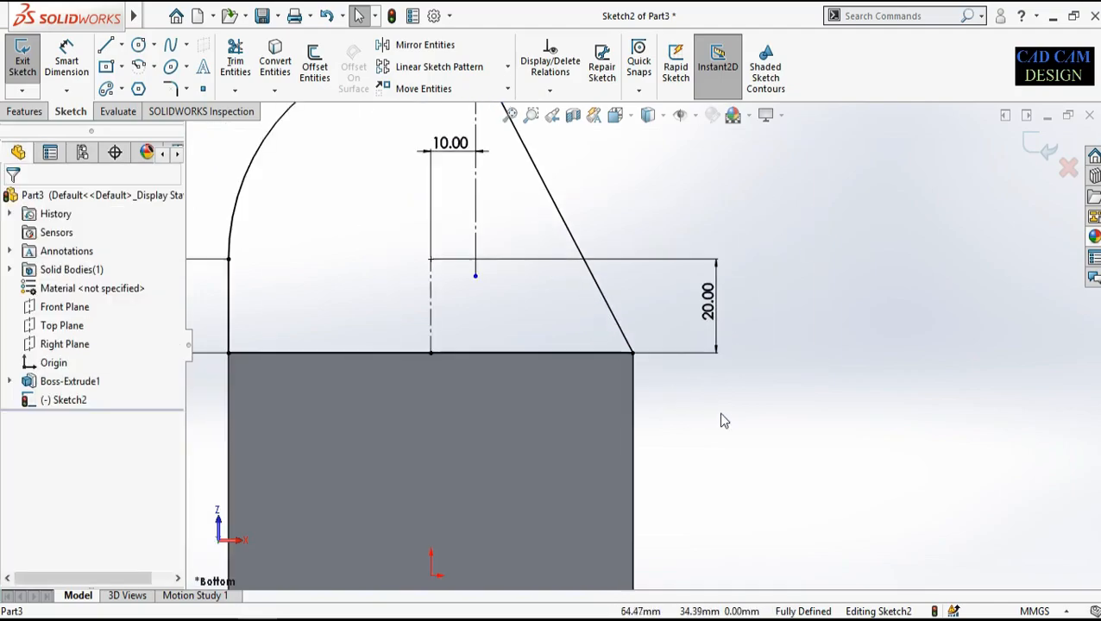
{"action": "scroll", "coordinate": [563, 186], "scroll_direction": "down", "scroll_amount": 3}
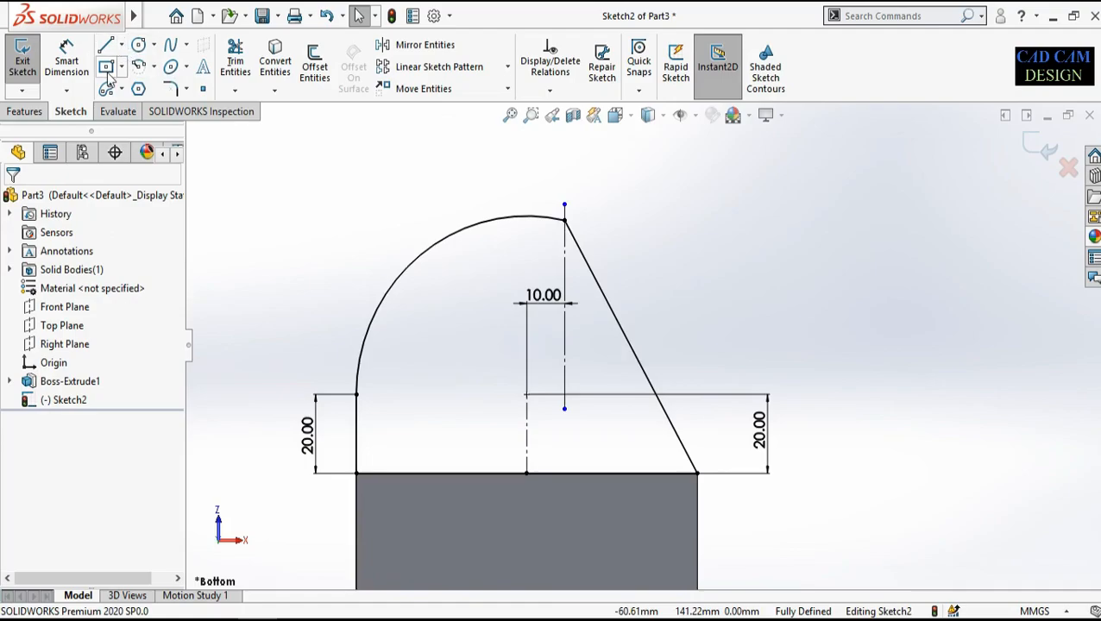
Step: Draw a horizontal line about 42 mm long from the arc's centre to the right, past the slanted line
{"action": "left_click", "coordinate": [105, 45]}
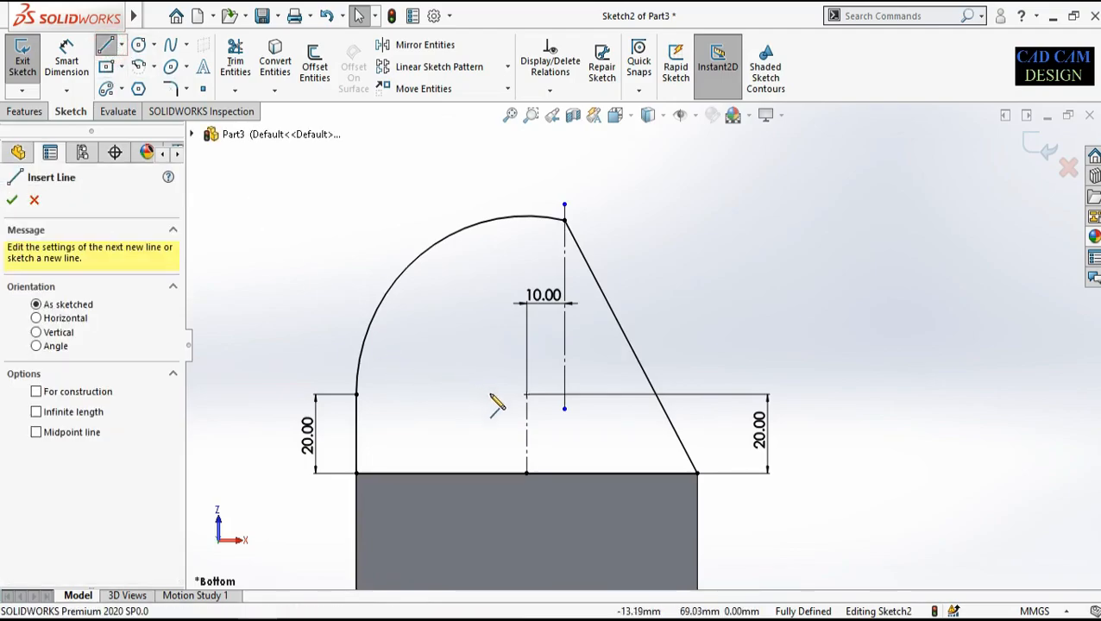
{"action": "left_click", "coordinate": [526, 395]}
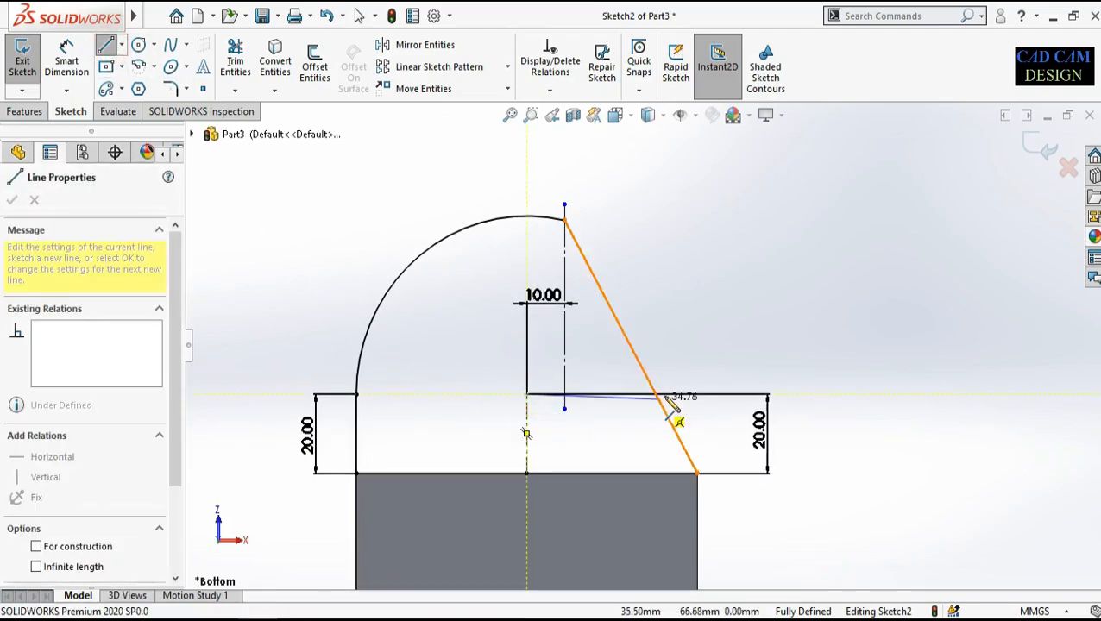
{"action": "left_click", "coordinate": [685, 394]}
{"action": "right_click", "coordinate": [705, 302]}
{"action": "left_click", "coordinate": [725, 371]}
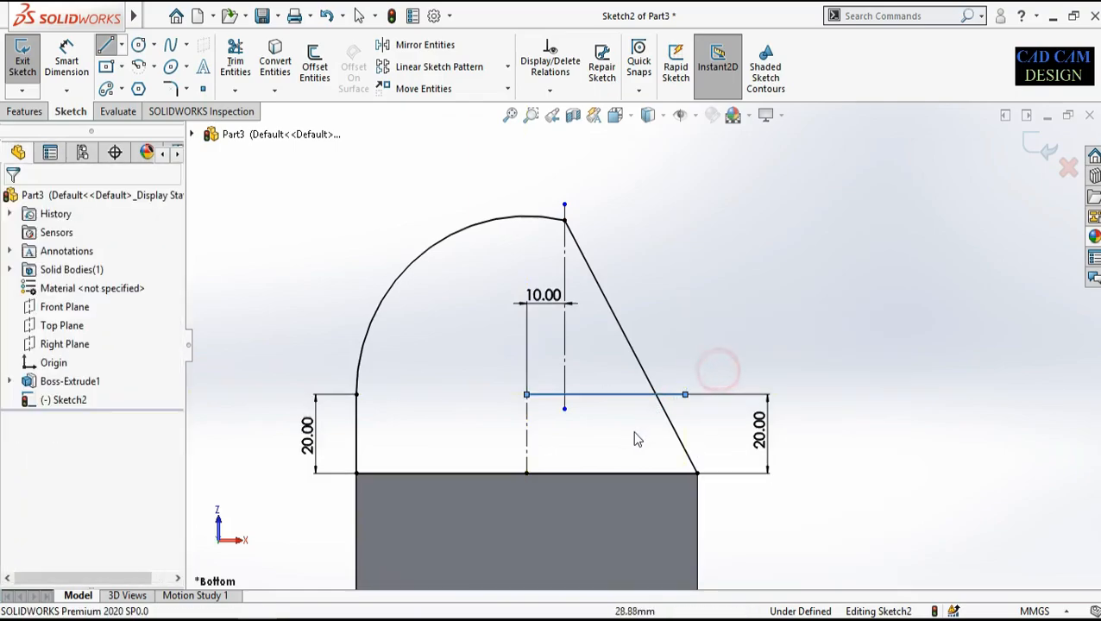
Step: Reposition the centerline's 20 mm dimension to its left side and convert the new horizontal line to construction geometry
{"action": "left_click", "coordinate": [449, 415]}
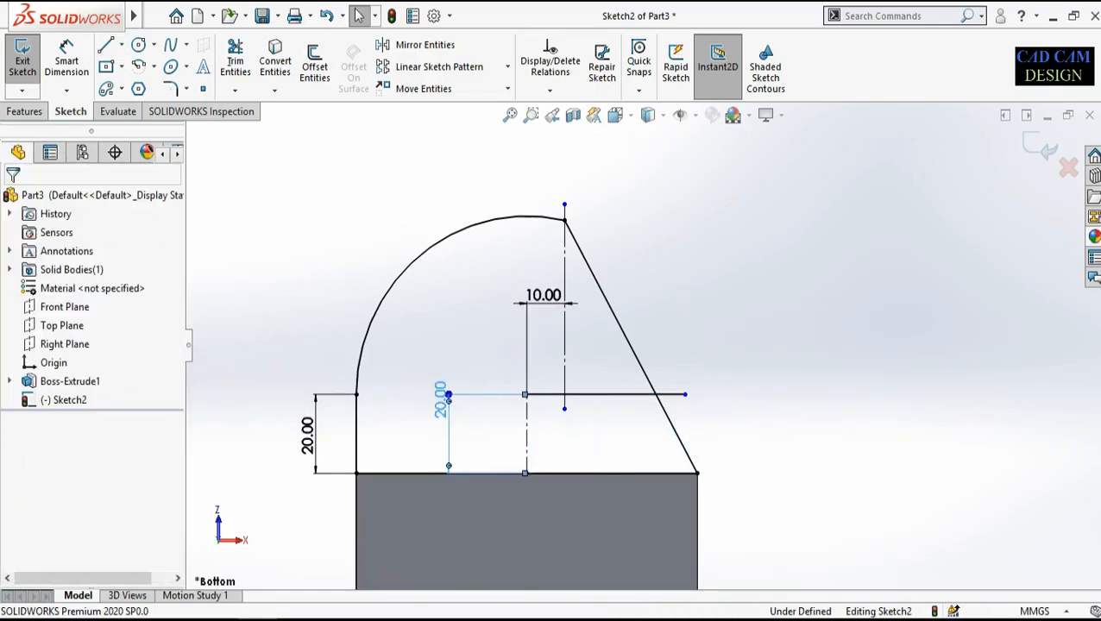
{"action": "key", "text": "Escape"}
{"action": "scroll", "coordinate": [657, 487], "scroll_direction": "down", "scroll_amount": 3}
{"action": "left_click", "coordinate": [566, 325]}
{"action": "right_click", "coordinate": [567, 325]}
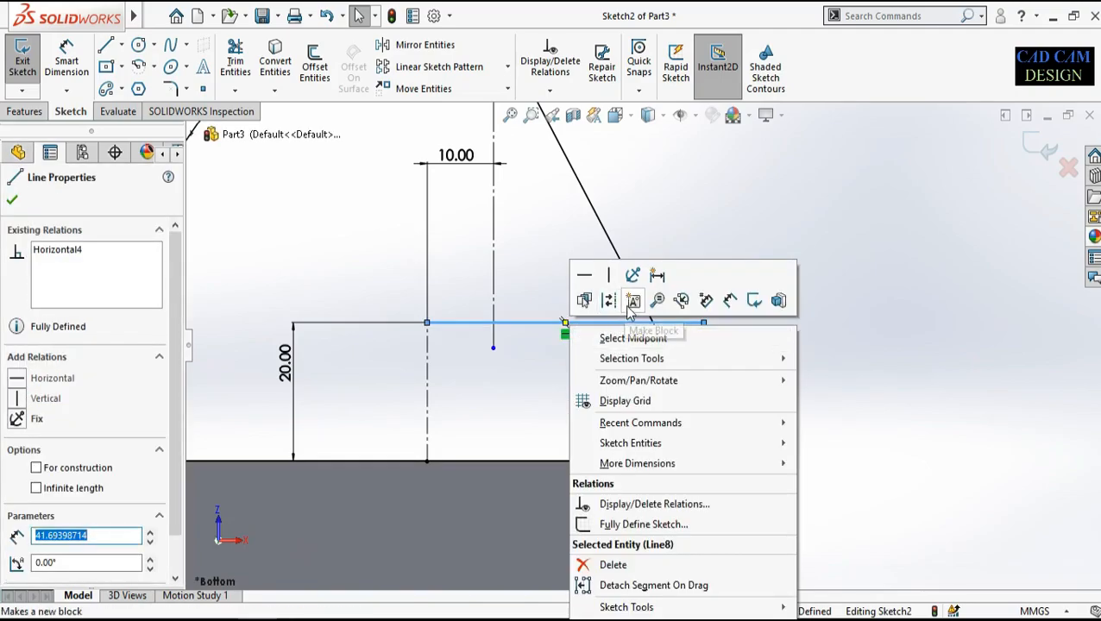
{"action": "left_click", "coordinate": [609, 303]}
{"action": "left_click", "coordinate": [767, 218]}
{"action": "scroll", "coordinate": [587, 358], "scroll_direction": "up", "scroll_amount": 4}
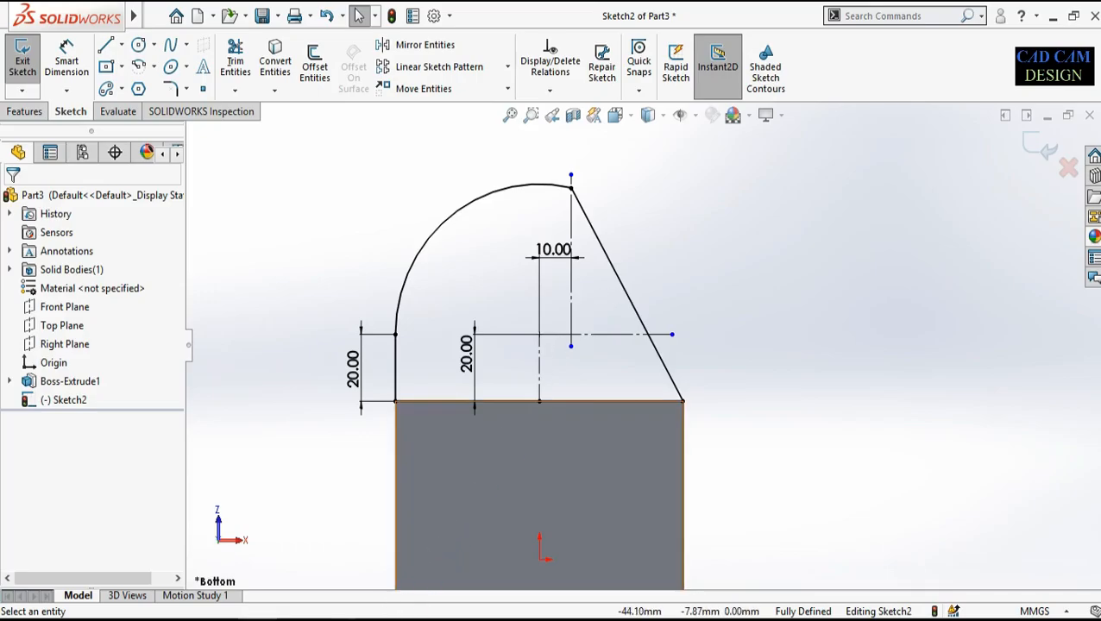
Step: Draw a vertical line up from the crossing of the construction lines, and a horizontal line from its upper end to the slanted side
{"action": "left_click", "coordinate": [396, 618]}
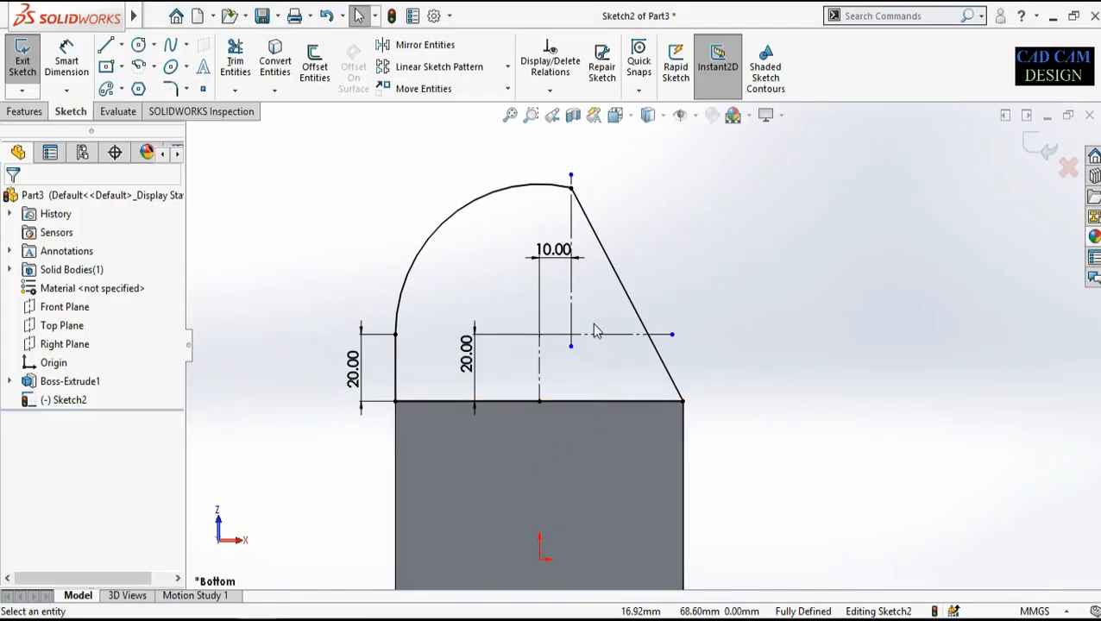
{"action": "left_click", "coordinate": [106, 45]}
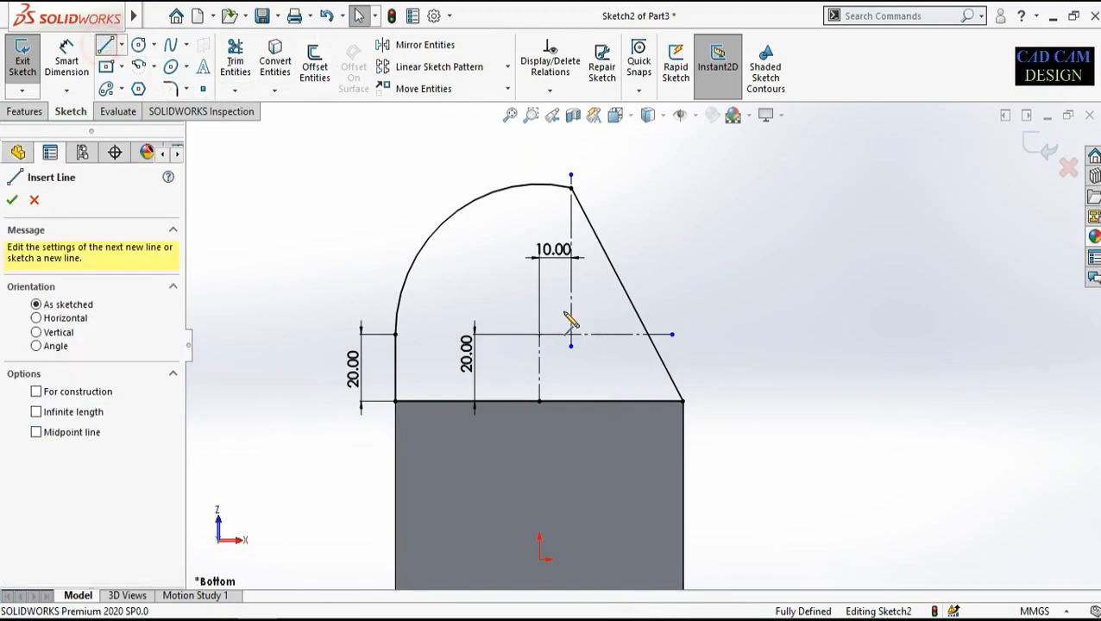
{"action": "left_click", "coordinate": [570, 345]}
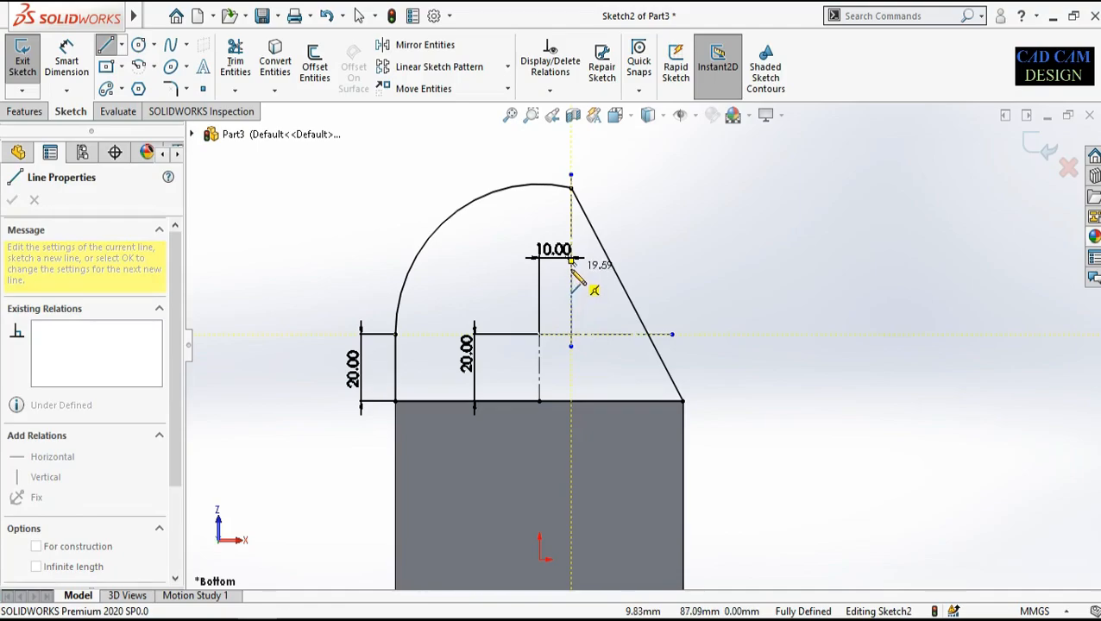
{"action": "left_click", "coordinate": [571, 278]}
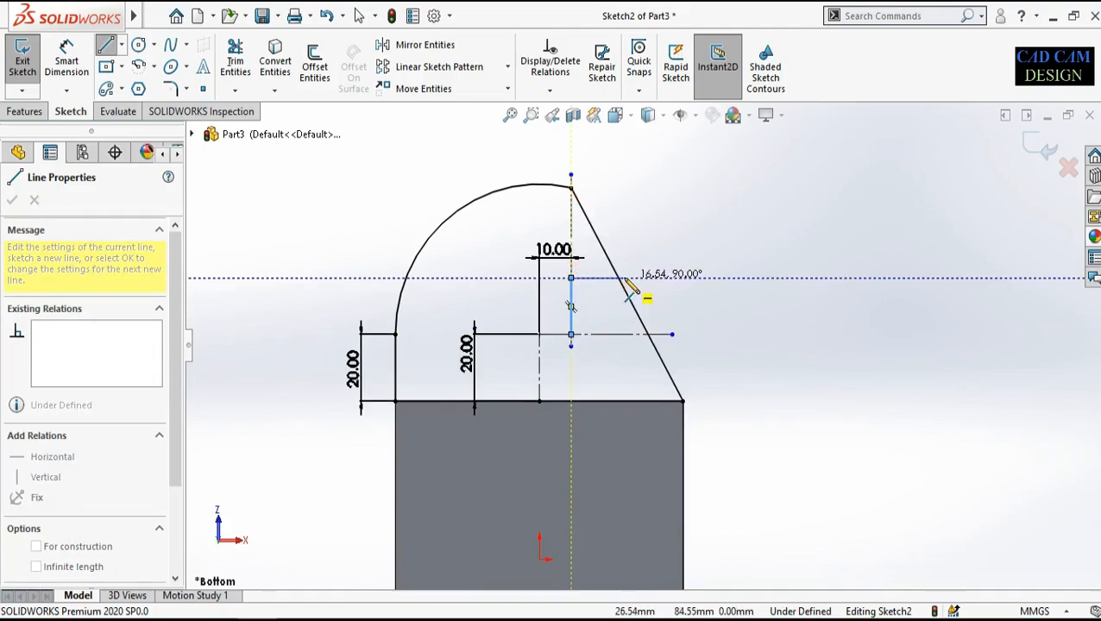
{"action": "right_click", "coordinate": [684, 301]}
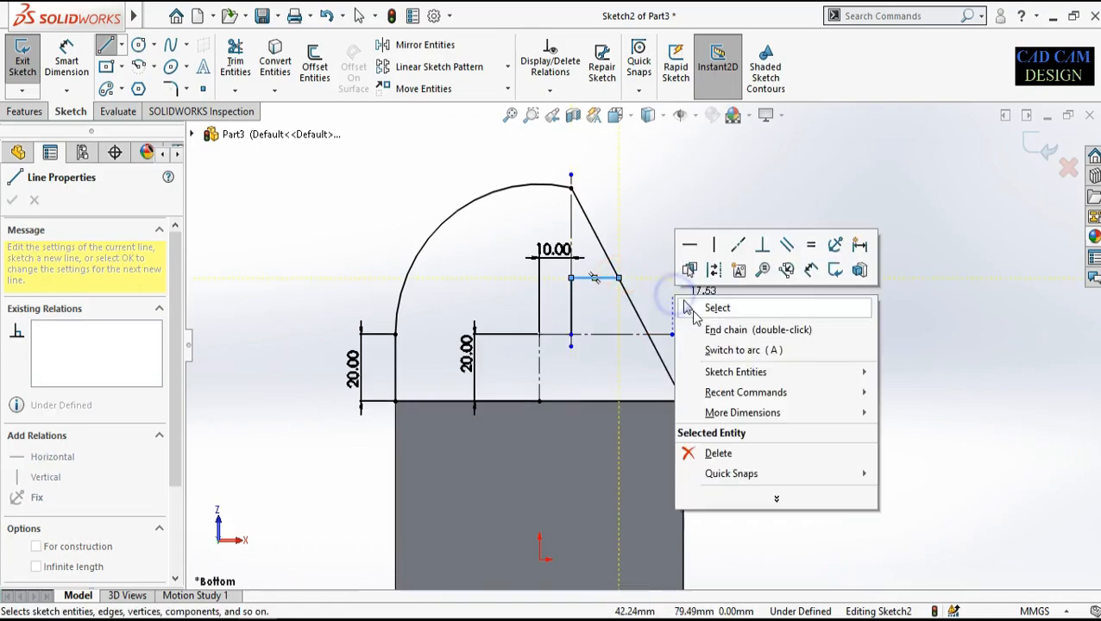
{"action": "left_click", "coordinate": [716, 308]}
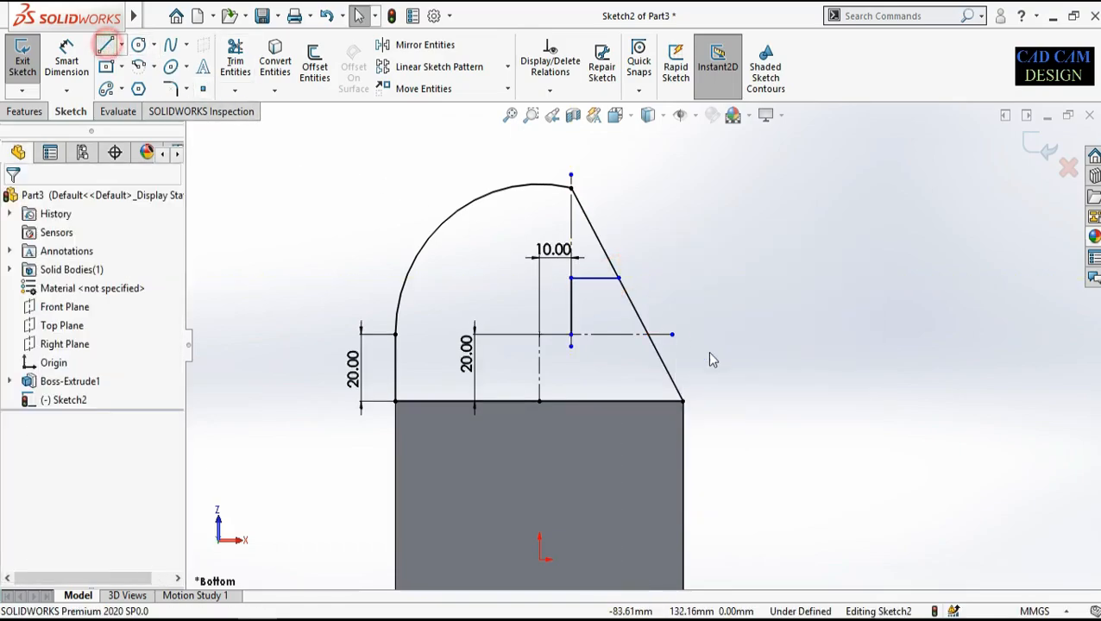
Step: Draw a horizontal line about 24 mm long from the notch's lower corner to the slanted side, along the construction line
{"action": "left_click", "coordinate": [571, 334]}
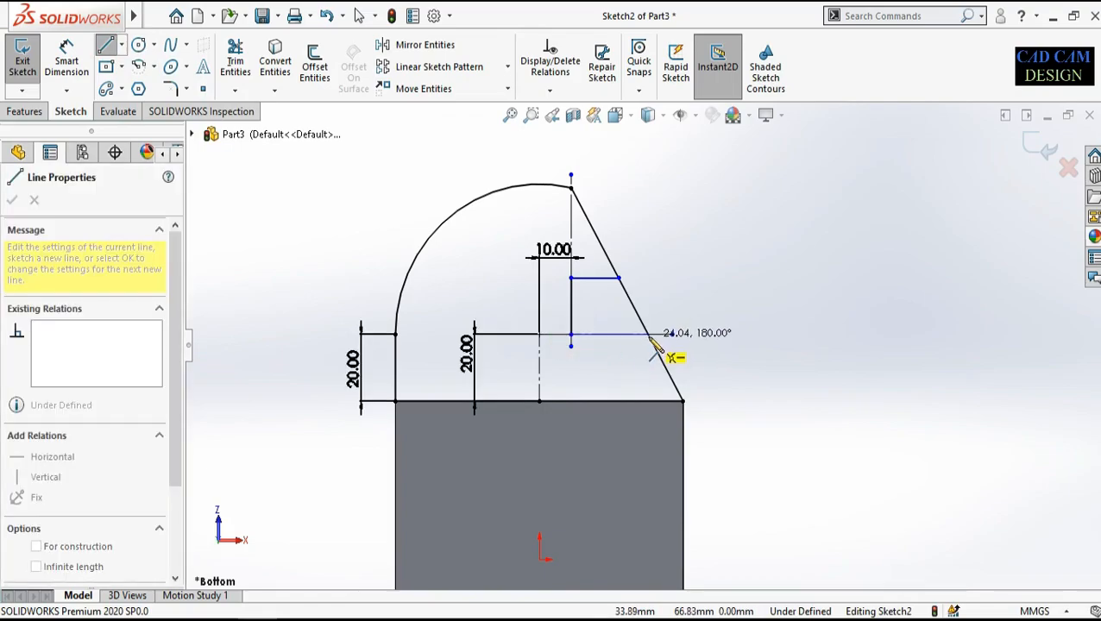
{"action": "left_click", "coordinate": [648, 334]}
{"action": "right_click", "coordinate": [765, 290]}
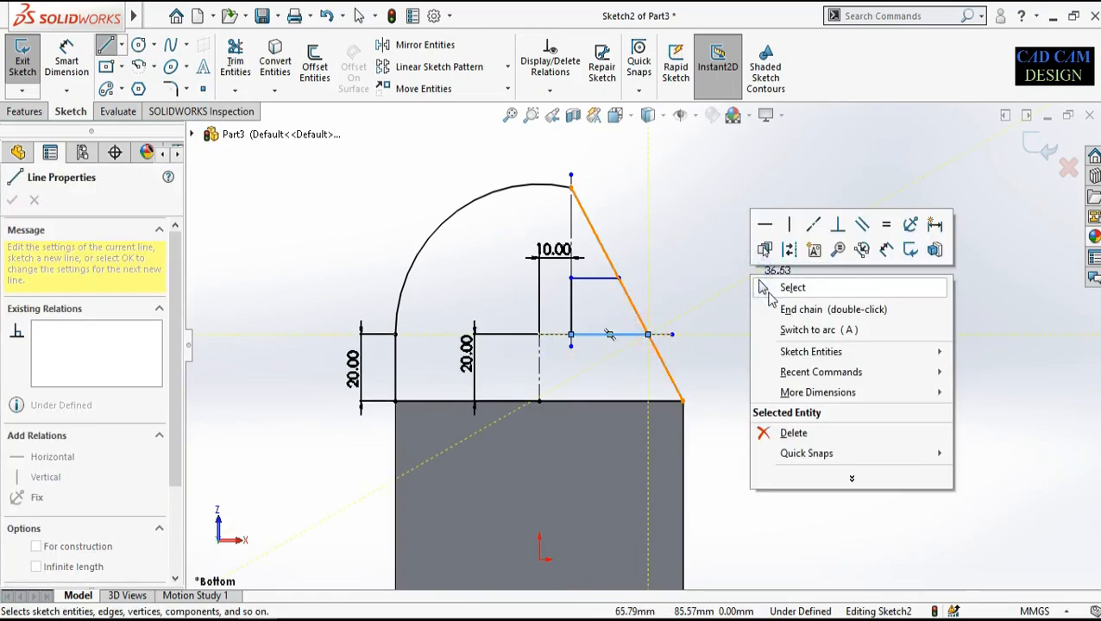
{"action": "left_click", "coordinate": [768, 290]}
{"action": "left_click", "coordinate": [154, 12]}
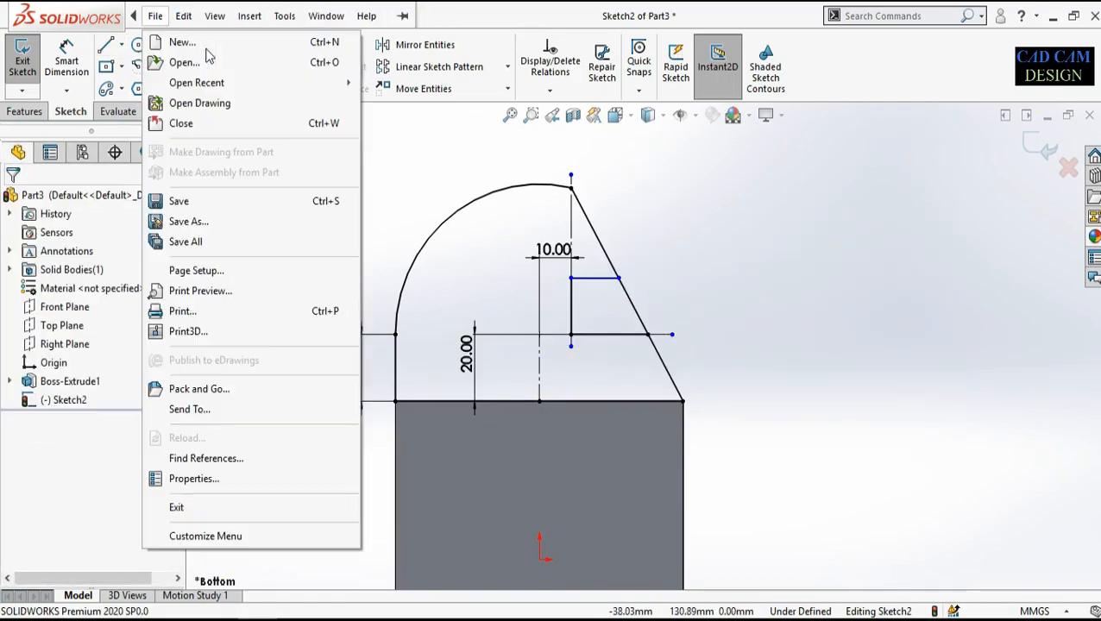
{"action": "left_click", "coordinate": [442, 153]}
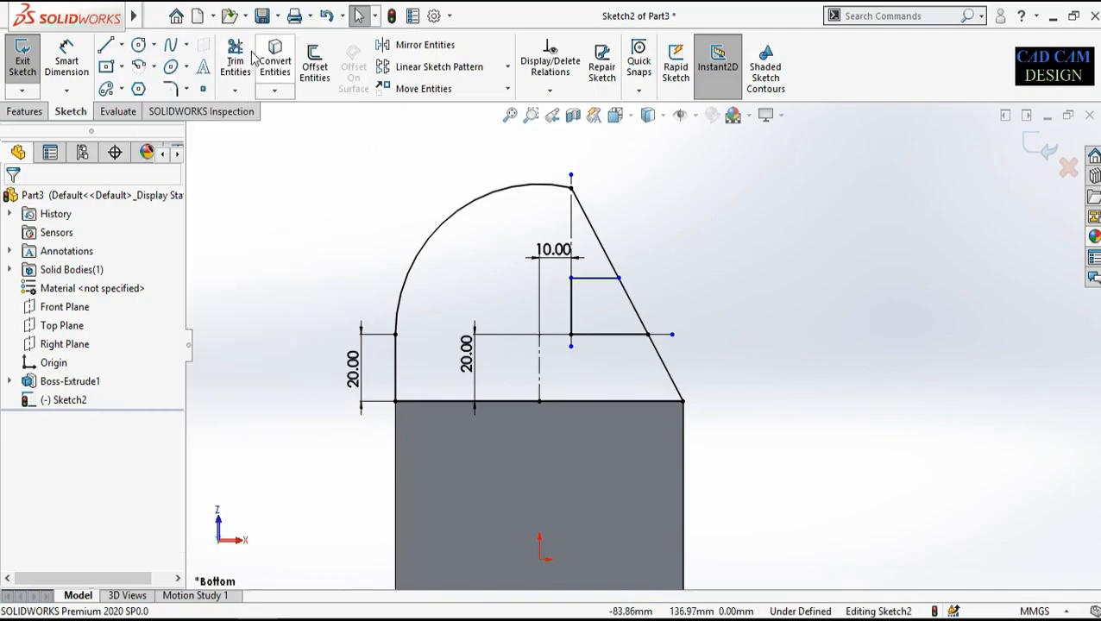
Step: Trim away the part of the slanted side between the two horizontal lines, opening the notch
{"action": "left_click", "coordinate": [235, 60]}
{"action": "scroll", "coordinate": [648, 293], "scroll_direction": "down", "scroll_amount": 1}
{"action": "left_click_drag", "start_coordinate": [654, 295], "coordinate": [634, 302]}
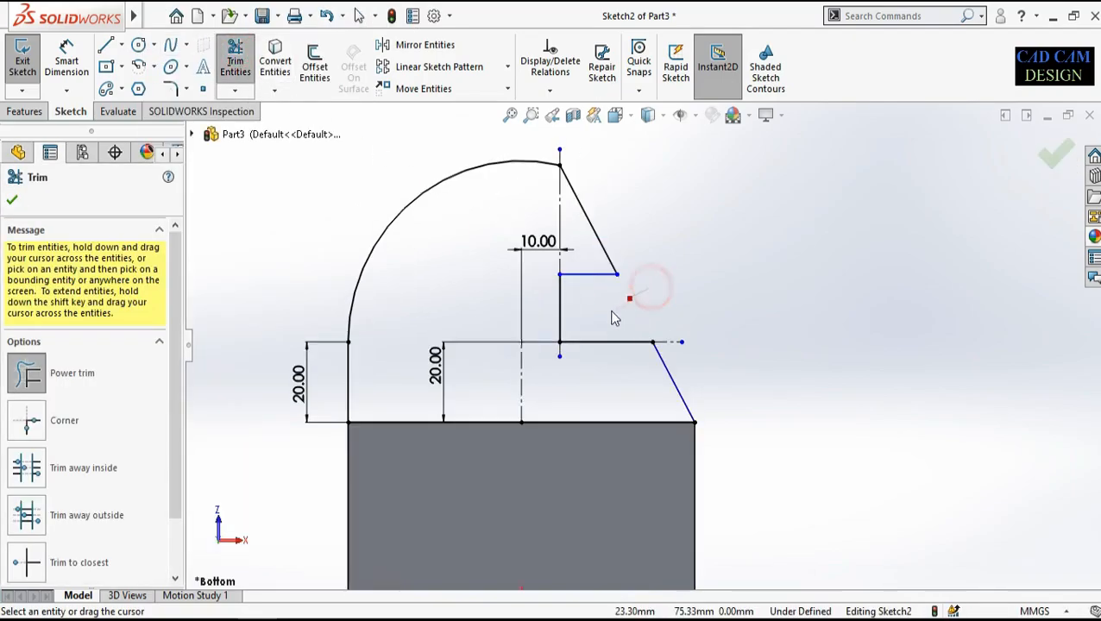
Step: Examine the notched tab profile and its position against the block's lower edge from an angled view
{"action": "scroll", "coordinate": [639, 341], "scroll_direction": "up", "scroll_amount": 3}
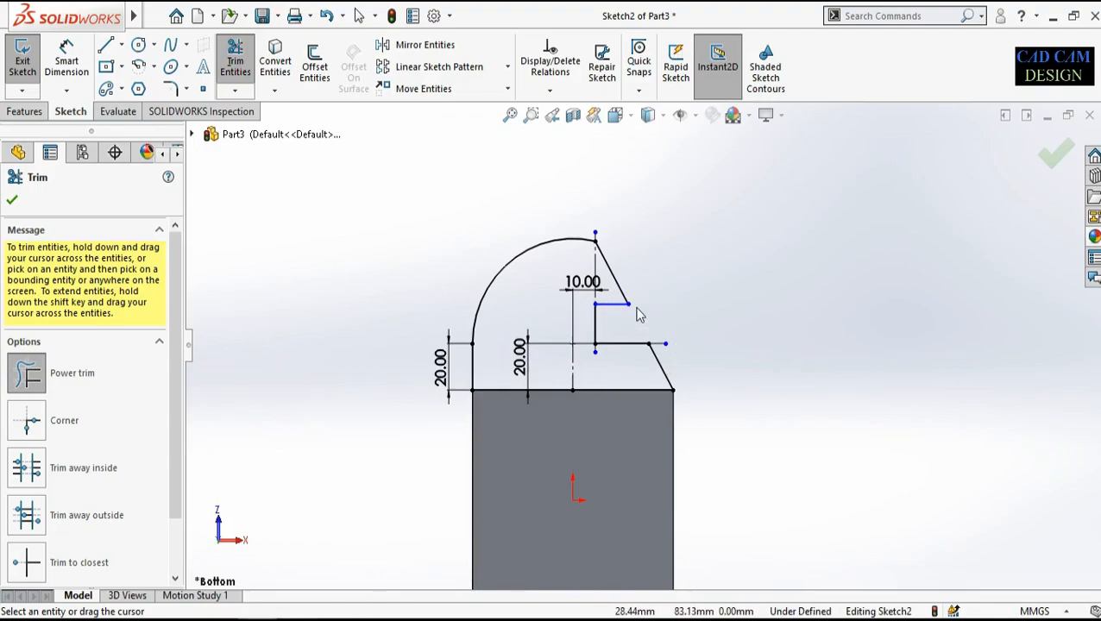
{"action": "scroll", "coordinate": [641, 302], "scroll_direction": "up", "scroll_amount": 3}
{"action": "mouse_move", "coordinate": [642, 291]}
{"action": "middle_mouse_down"}
{"action": "mouse_move", "coordinate": [561, 320]}
{"action": "mouse_move", "coordinate": [524, 347]}
{"action": "mouse_move", "coordinate": [642, 508]}
{"action": "mouse_move", "coordinate": [663, 489]}
{"action": "mouse_move", "coordinate": [621, 538]}
{"action": "middle_mouse_up"}
{"action": "scroll", "coordinate": [629, 470], "scroll_direction": "down", "scroll_amount": 2}
{"action": "scroll", "coordinate": [630, 470], "scroll_direction": "down", "scroll_amount": 2}
{"action": "mouse_move", "coordinate": [565, 450]}
{"action": "middle_mouse_down"}
{"action": "mouse_move", "coordinate": [590, 417]}
{"action": "mouse_move", "coordinate": [565, 373]}
{"action": "mouse_move", "coordinate": [625, 375]}
{"action": "mouse_move", "coordinate": [559, 397]}
{"action": "middle_mouse_up"}
{"action": "scroll", "coordinate": [652, 379], "scroll_direction": "down", "scroll_amount": 2}
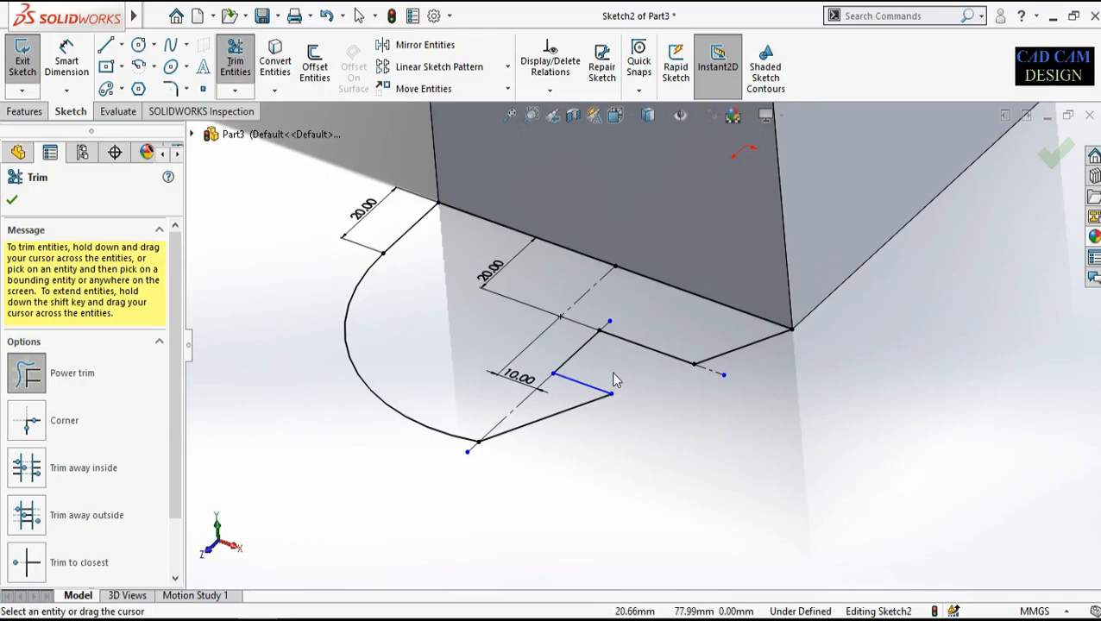
{"action": "scroll", "coordinate": [616, 380], "scroll_direction": "up", "scroll_amount": 1}
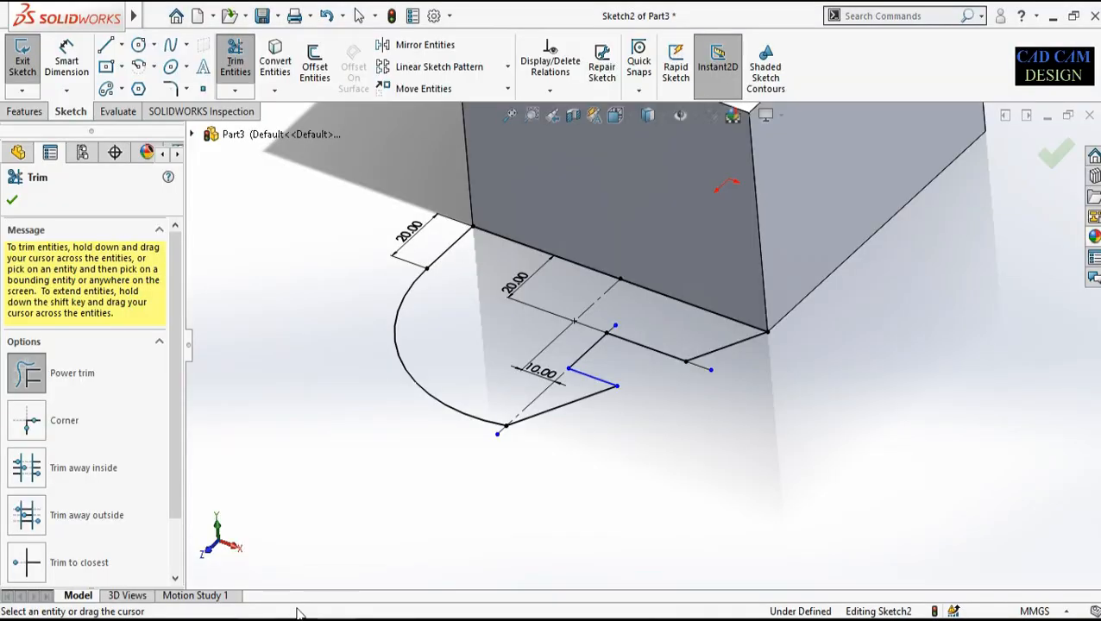
Step: Extrude the notched tab profile 16 mm as a blind boss in the reversed direction, merged with the block
{"action": "left_click", "coordinate": [17, 130]}
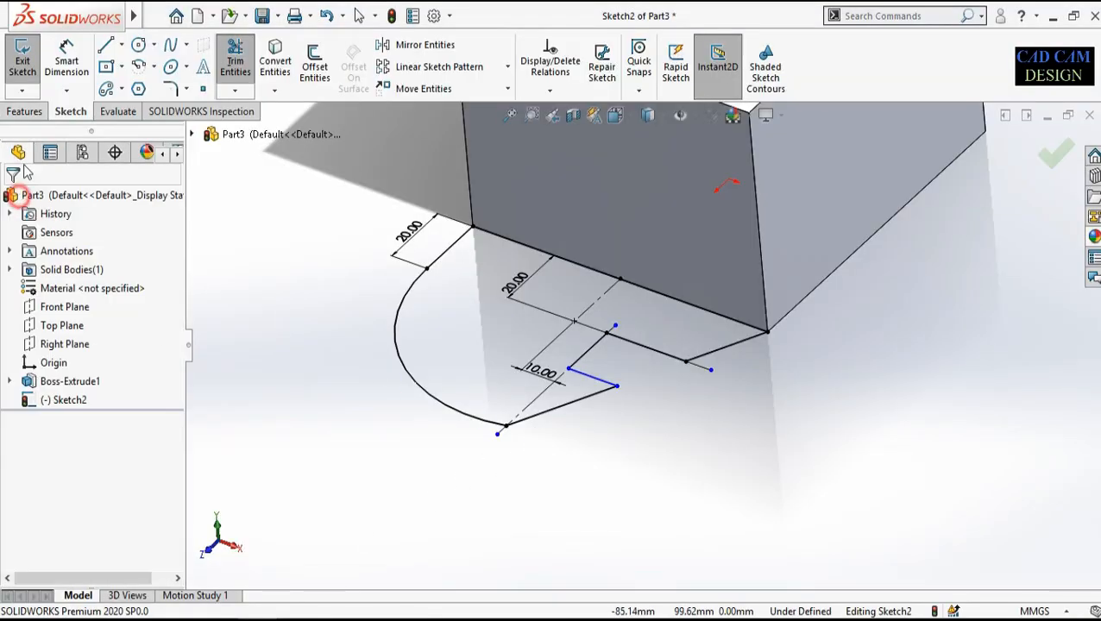
{"action": "left_click", "coordinate": [23, 111]}
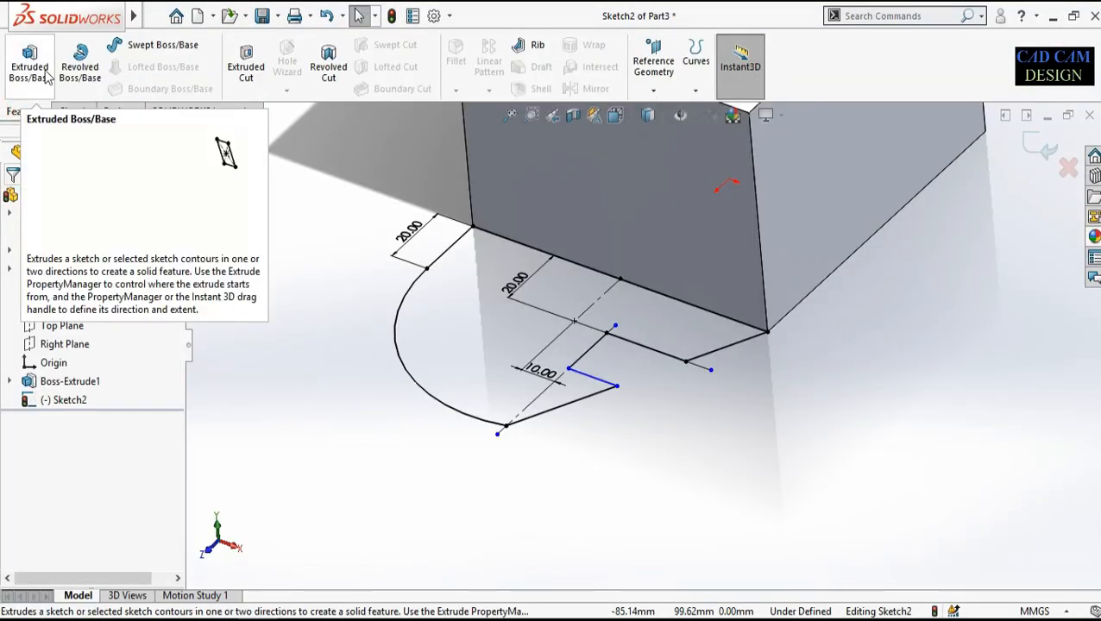
{"action": "left_click", "coordinate": [29, 62]}
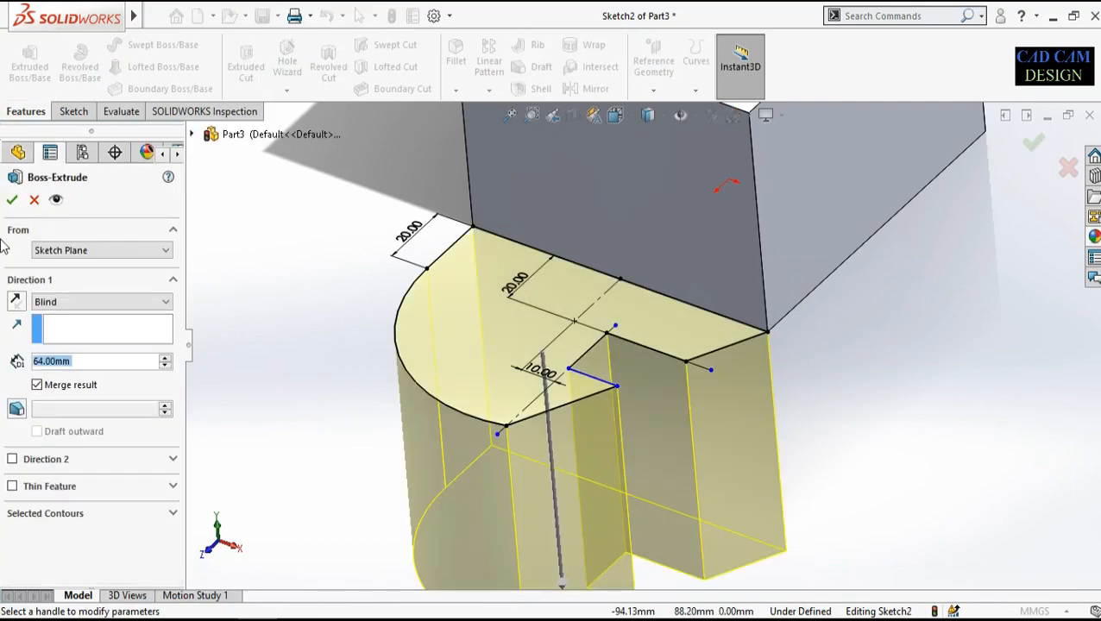
{"action": "left_click", "coordinate": [15, 302]}
{"action": "left_click", "coordinate": [95, 361]}
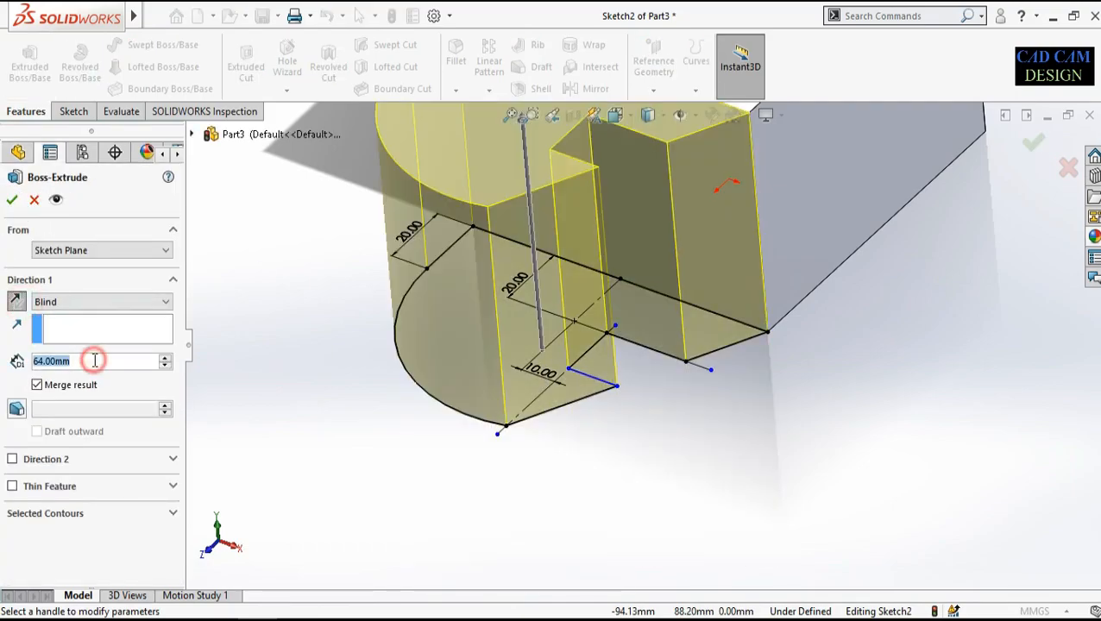
{"action": "type", "text": "16"}
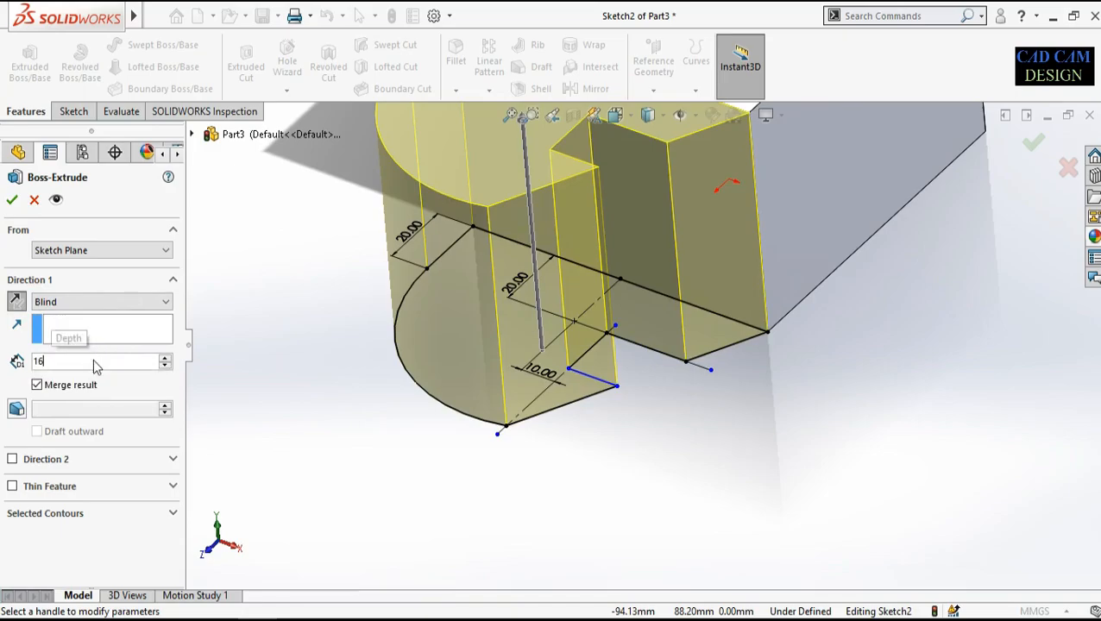
{"action": "key", "text": "Return"}
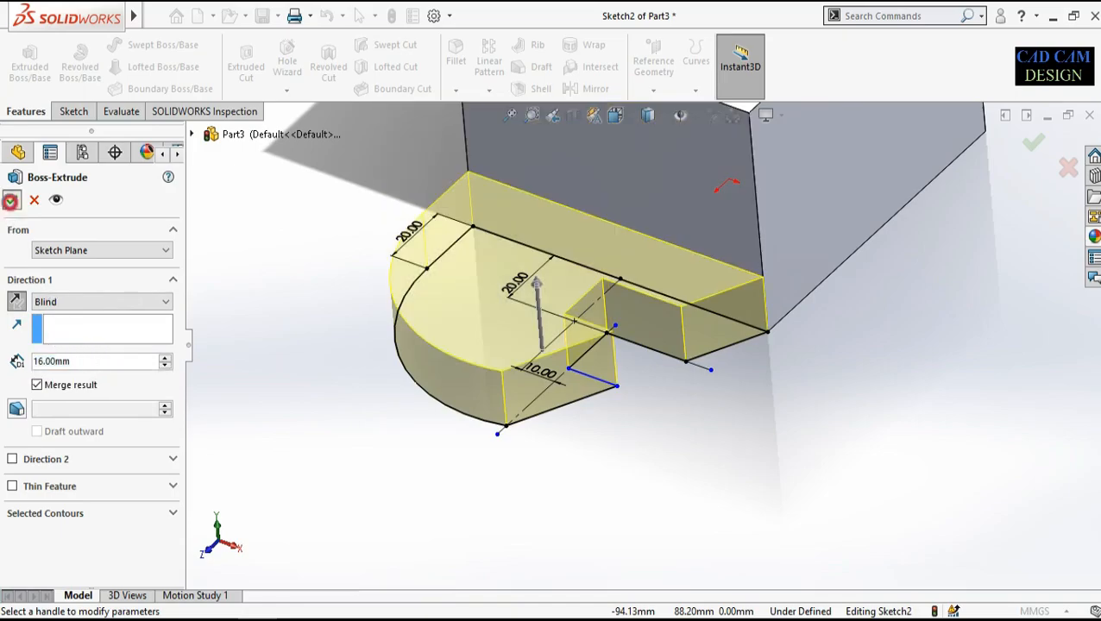
{"action": "left_click", "coordinate": [12, 199]}
Step: Examine the extruded tab and its notch from several angles against the reference drawing
{"action": "scroll", "coordinate": [439, 412], "scroll_direction": "up", "scroll_amount": 4}
{"action": "scroll", "coordinate": [619, 168], "scroll_direction": "down", "scroll_amount": 2}
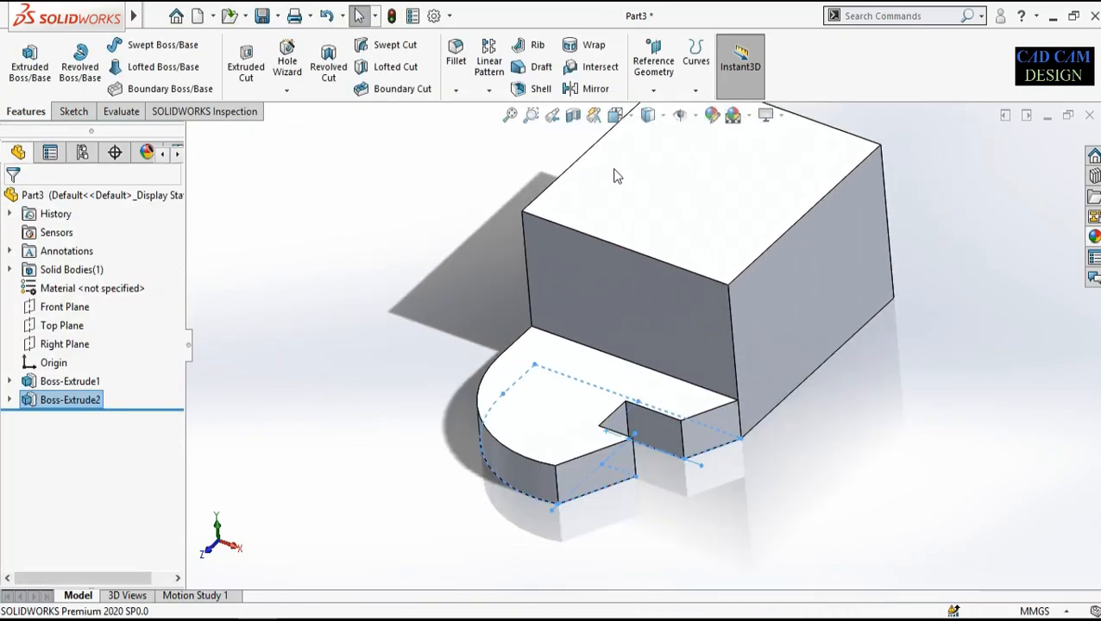
{"action": "middle_click_drag", "start_coordinate": [592, 266], "coordinate": [588, 290]}
{"action": "left_click", "coordinate": [435, 219]}
{"action": "scroll", "coordinate": [655, 412], "scroll_direction": "down", "scroll_amount": 2}
{"action": "scroll", "coordinate": [668, 460], "scroll_direction": "up", "scroll_amount": 2}
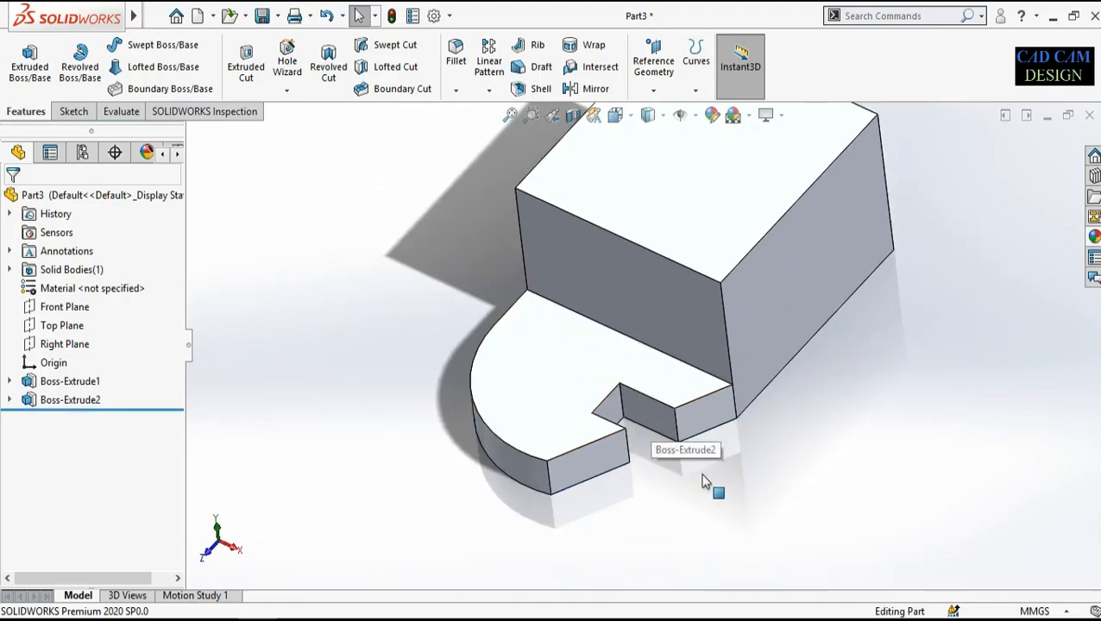
{"action": "scroll", "coordinate": [702, 403], "scroll_direction": "down", "scroll_amount": 1}
{"action": "middle_click_drag", "start_coordinate": [578, 404], "coordinate": [573, 418]}
{"action": "middle_click_drag", "start_coordinate": [670, 424], "coordinate": [682, 428]}
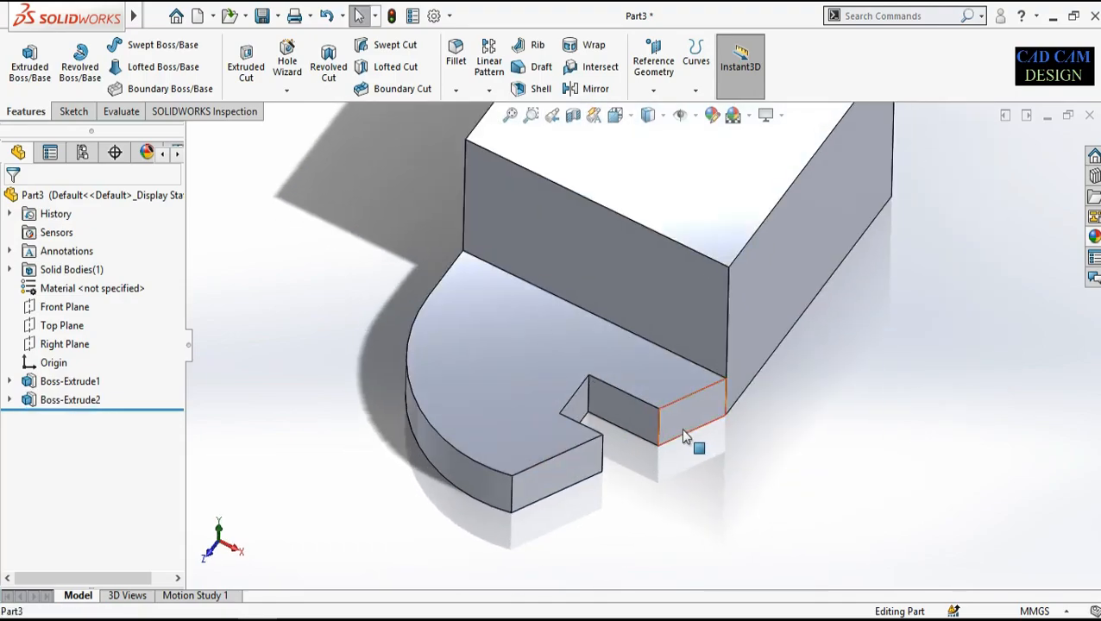
{"action": "key", "text": "alt+Tab"}
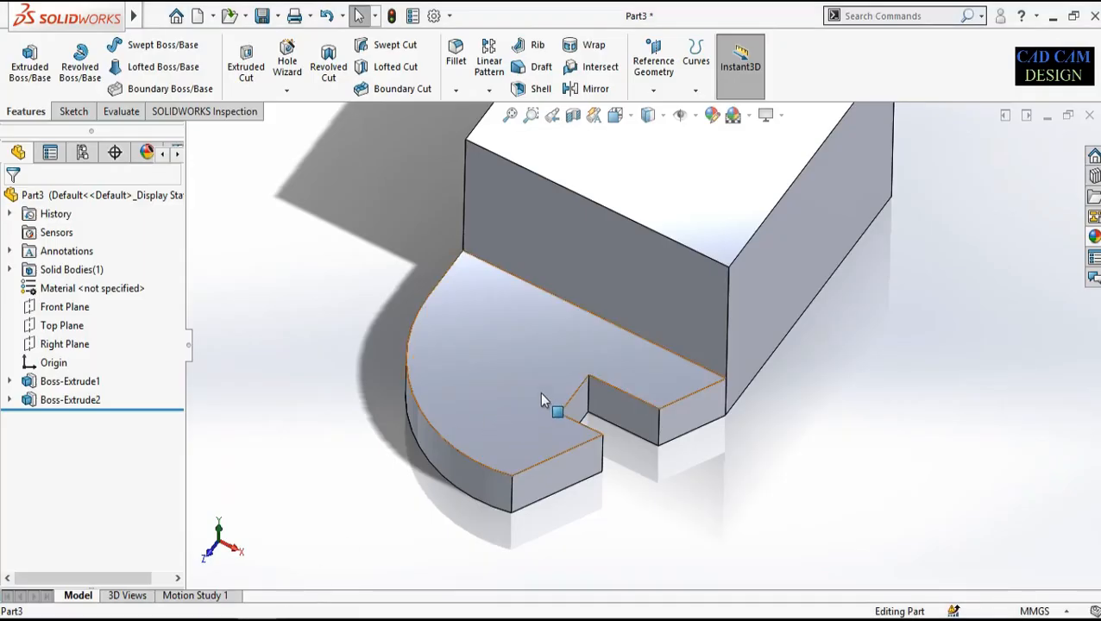
Step: Open the sketch of the block's base rectangle for editing
{"action": "scroll", "coordinate": [539, 393], "scroll_direction": "up", "scroll_amount": 3}
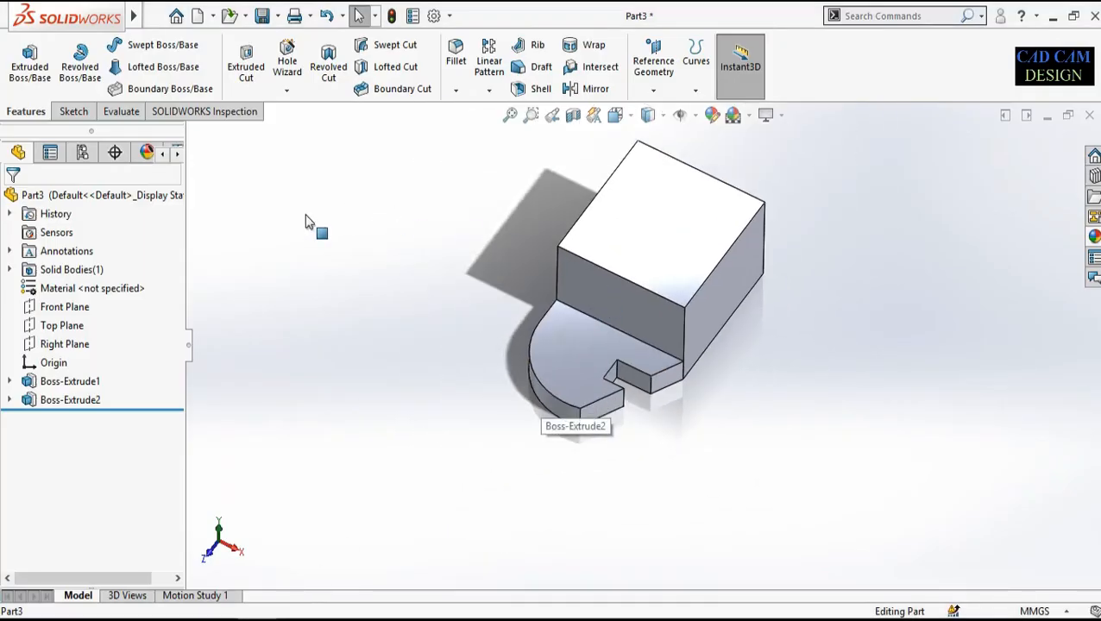
{"action": "left_click", "coordinate": [9, 382]}
{"action": "left_click", "coordinate": [68, 402]}
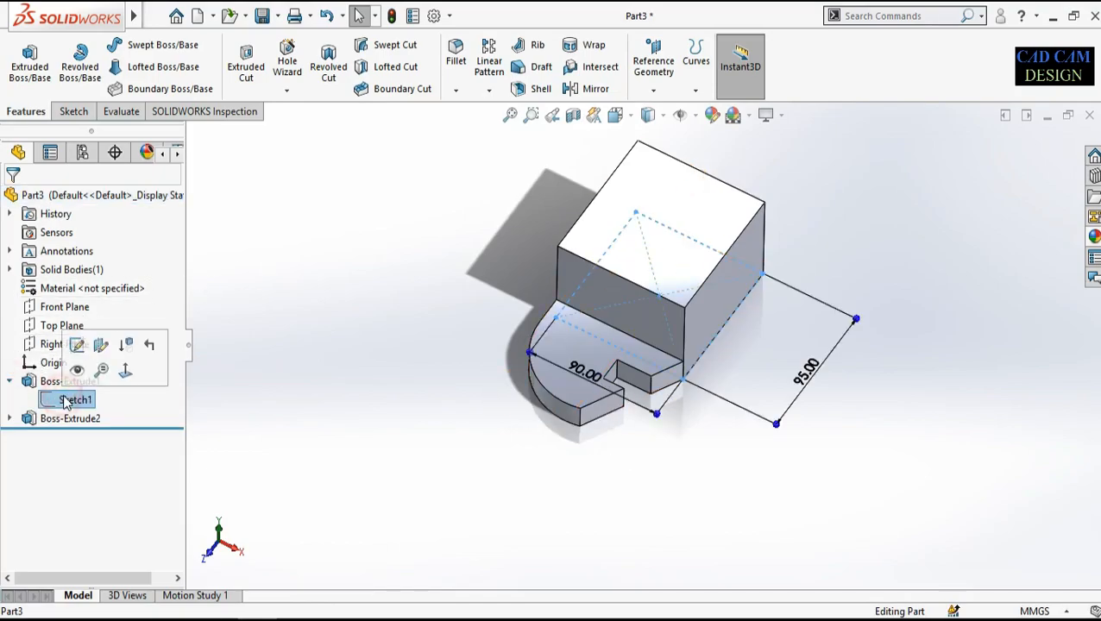
{"action": "right_click", "coordinate": [73, 399]}
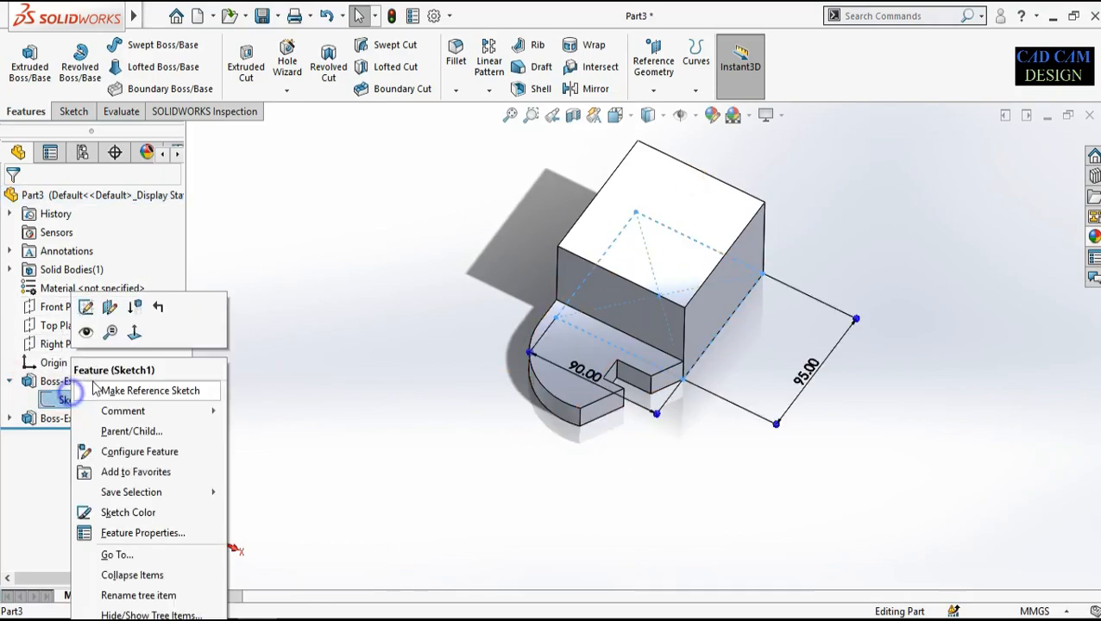
{"action": "left_click", "coordinate": [91, 306]}
{"action": "mouse_move", "coordinate": [639, 246]}
{"action": "middle_mouse_down"}
{"action": "mouse_move", "coordinate": [695, 228]}
{"action": "mouse_move", "coordinate": [663, 338]}
{"action": "mouse_move", "coordinate": [652, 332]}
{"action": "mouse_move", "coordinate": [649, 386]}
{"action": "mouse_move", "coordinate": [659, 389]}
{"action": "middle_mouse_up"}
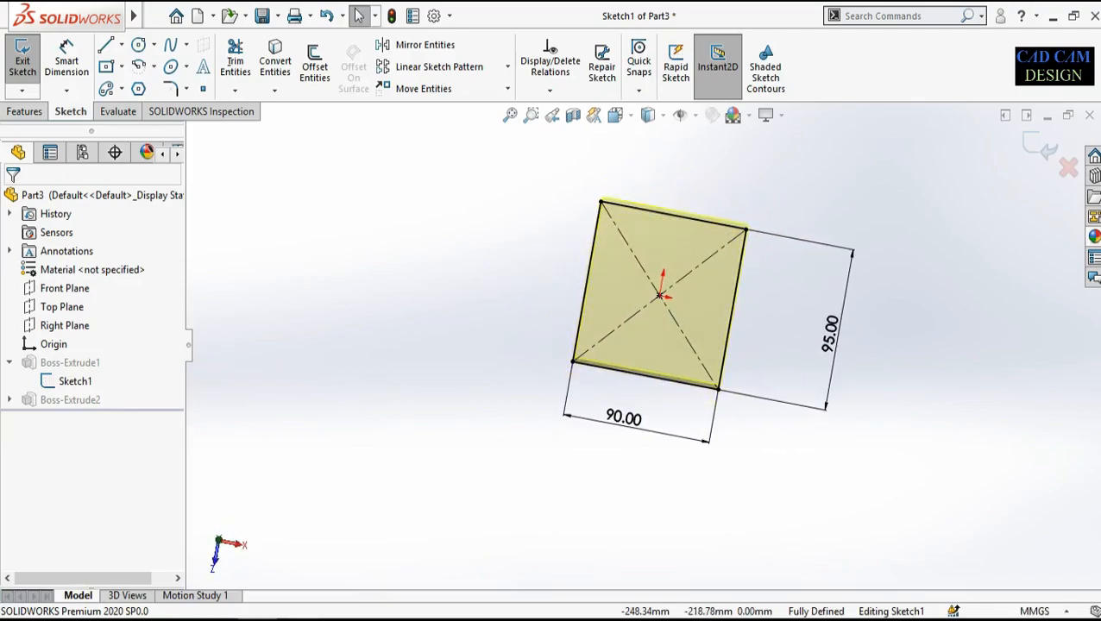
Step: Check the block's slanted corner dimensions on the holder block reference drawing in Paint, and return to SolidWorks
{"action": "left_click", "coordinate": [339, 618]}
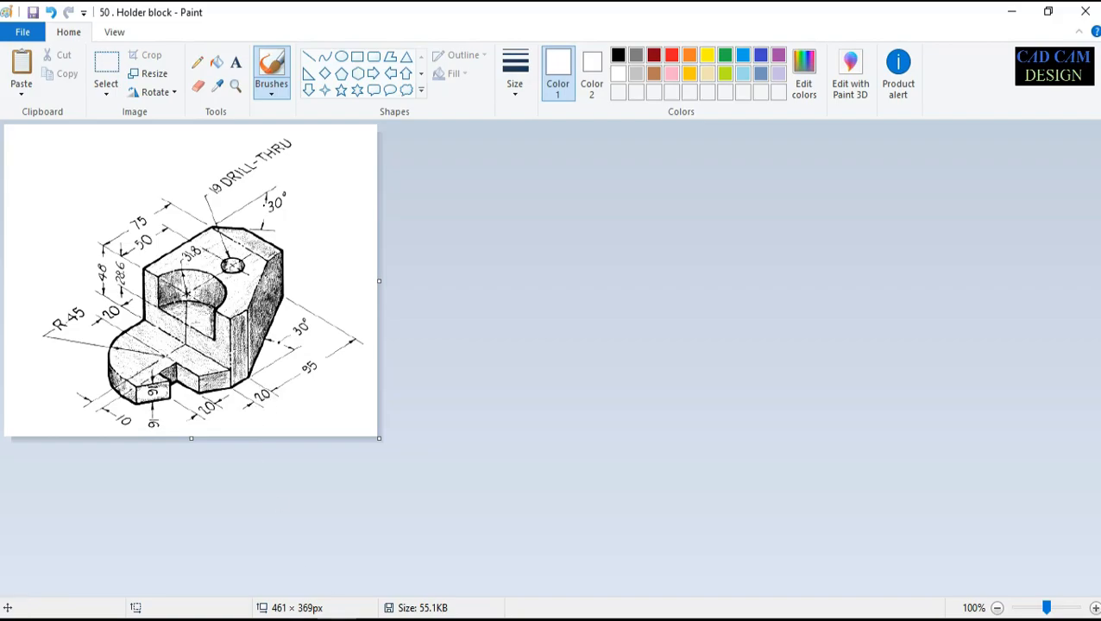
{"action": "key", "text": "alt+Tab"}
{"action": "key", "text": "alt+Tab"}
Step: Draw a slanted line across the rectangle's upper-right corner, from the upper edge to the lower part of the right edge
{"action": "left_click", "coordinate": [103, 47]}
{"action": "left_click", "coordinate": [704, 223]}
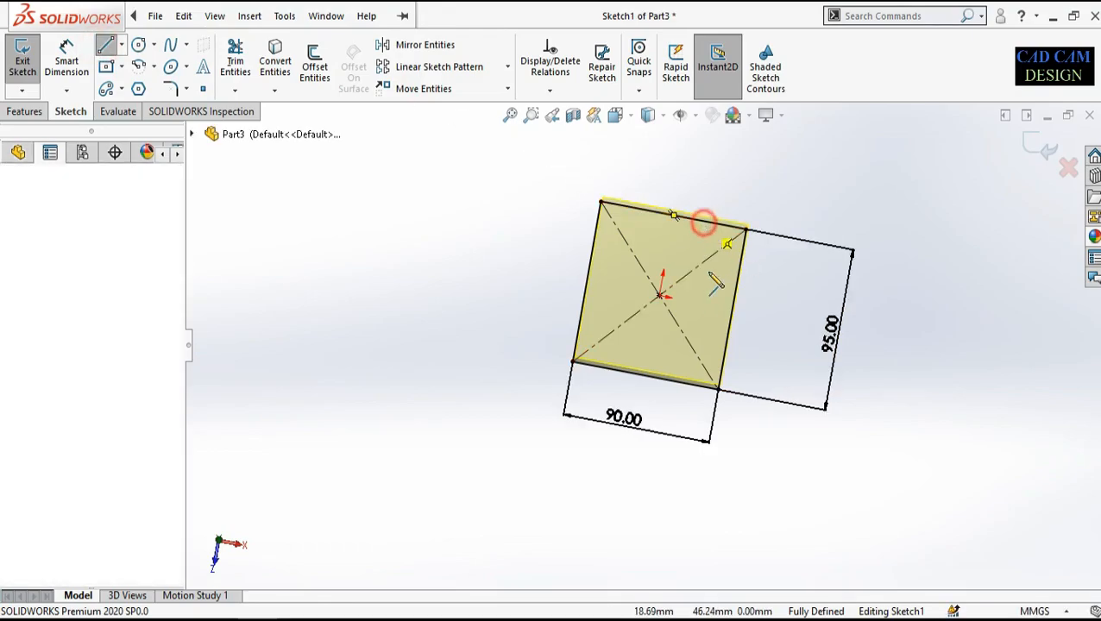
{"action": "left_click", "coordinate": [725, 352]}
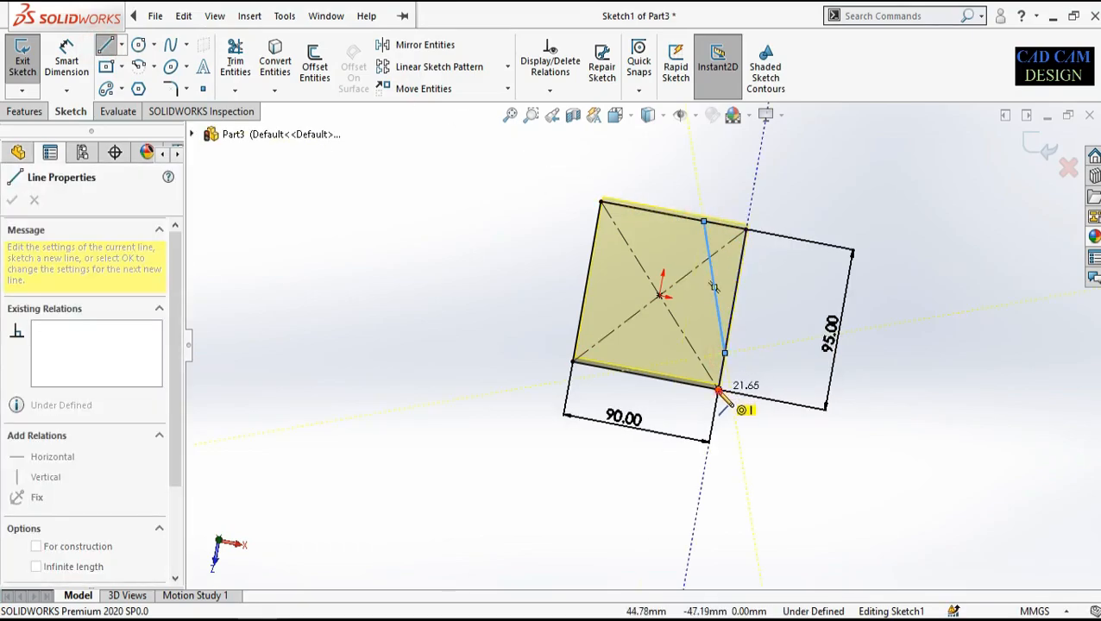
{"action": "right_click", "coordinate": [796, 318]}
{"action": "left_click", "coordinate": [820, 331]}
{"action": "scroll", "coordinate": [757, 255], "scroll_direction": "down", "scroll_amount": 2}
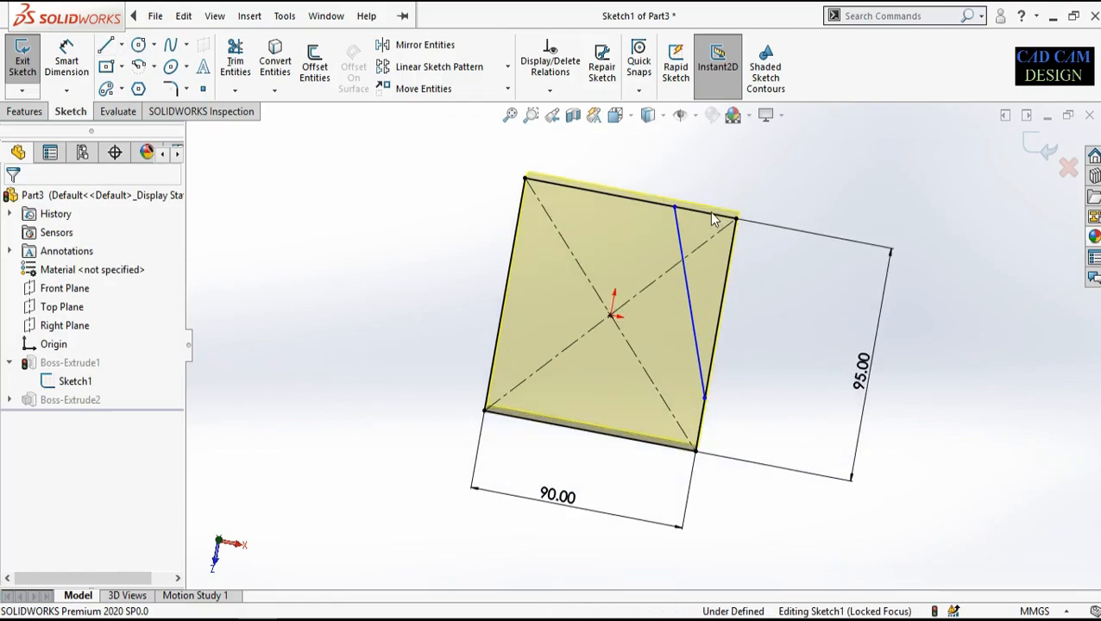
Step: Trim away the rectangle's upper-right corner outside the slanted line, including the diagonal construction line's end
{"action": "left_click", "coordinate": [235, 57]}
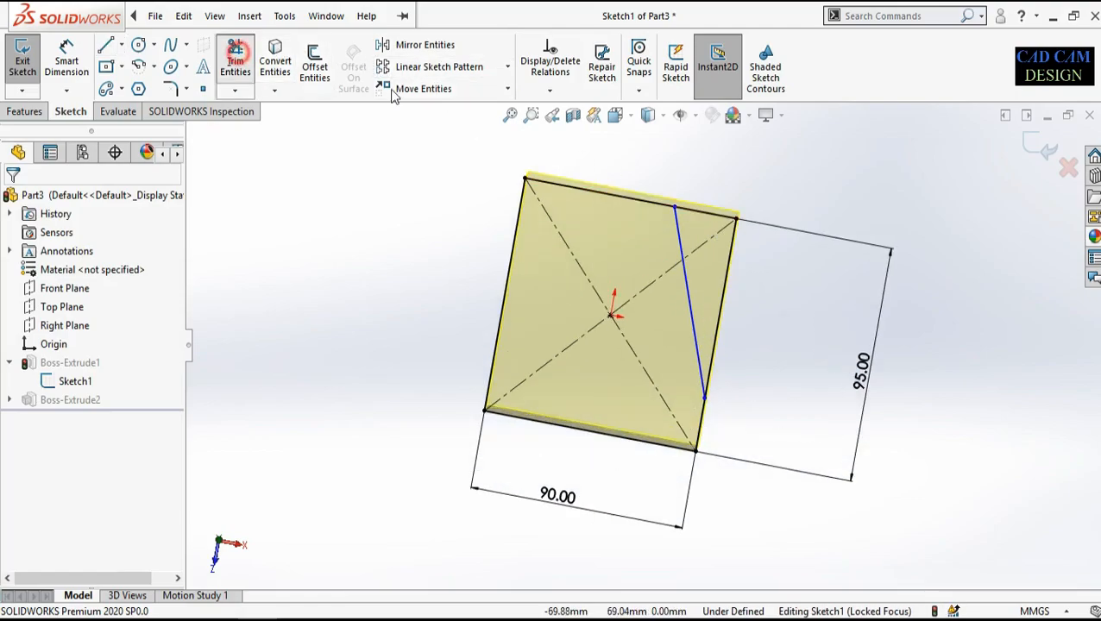
{"action": "left_click_drag", "start_coordinate": [737, 192], "coordinate": [736, 346]}
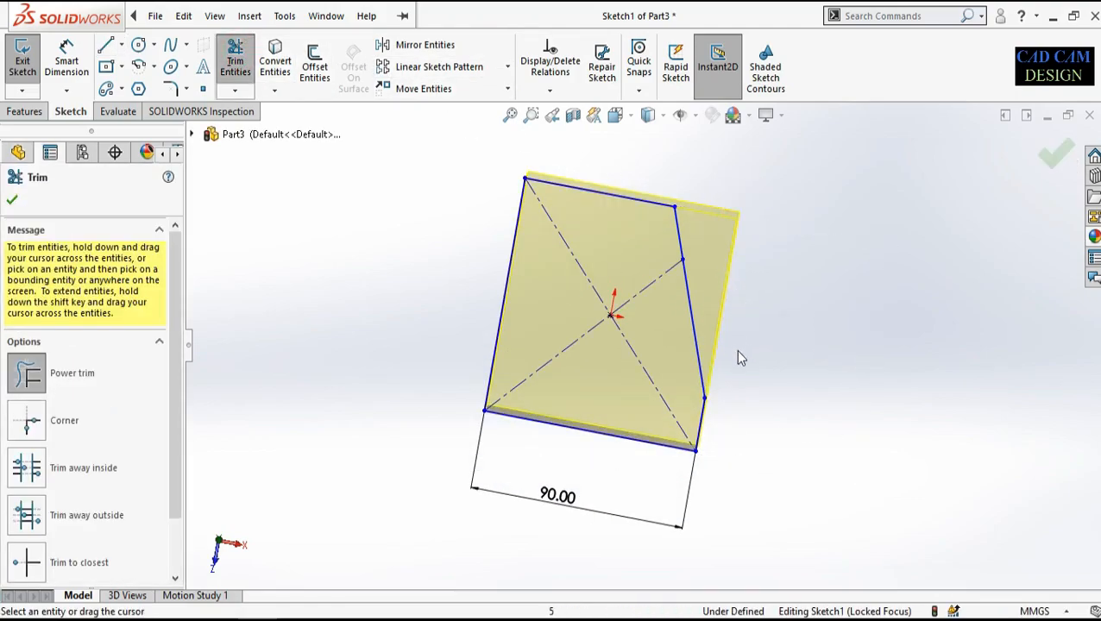
{"action": "scroll", "coordinate": [707, 460], "scroll_direction": "down", "scroll_amount": 5}
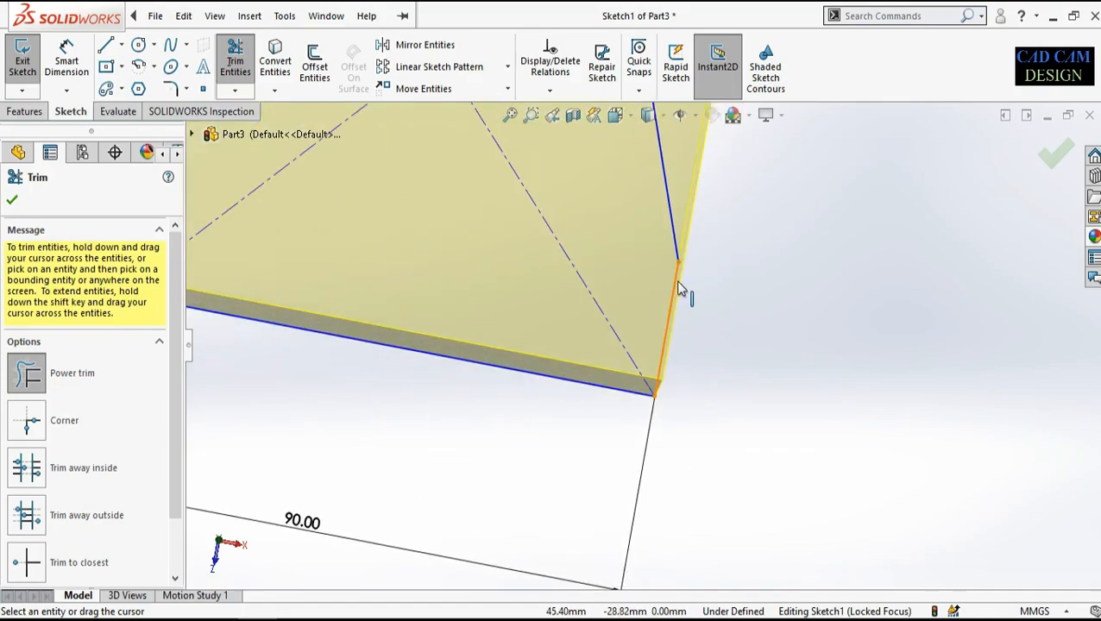
Step: Leave the Trim tool, recheck the slanted corner's angle and edge length on the Paint reference drawing, and return to SolidWorks
{"action": "key", "text": "Escape"}
{"action": "scroll", "coordinate": [639, 341], "scroll_direction": "up", "scroll_amount": 5}
{"action": "middle_click_drag", "start_coordinate": [639, 281], "coordinate": [654, 278]}
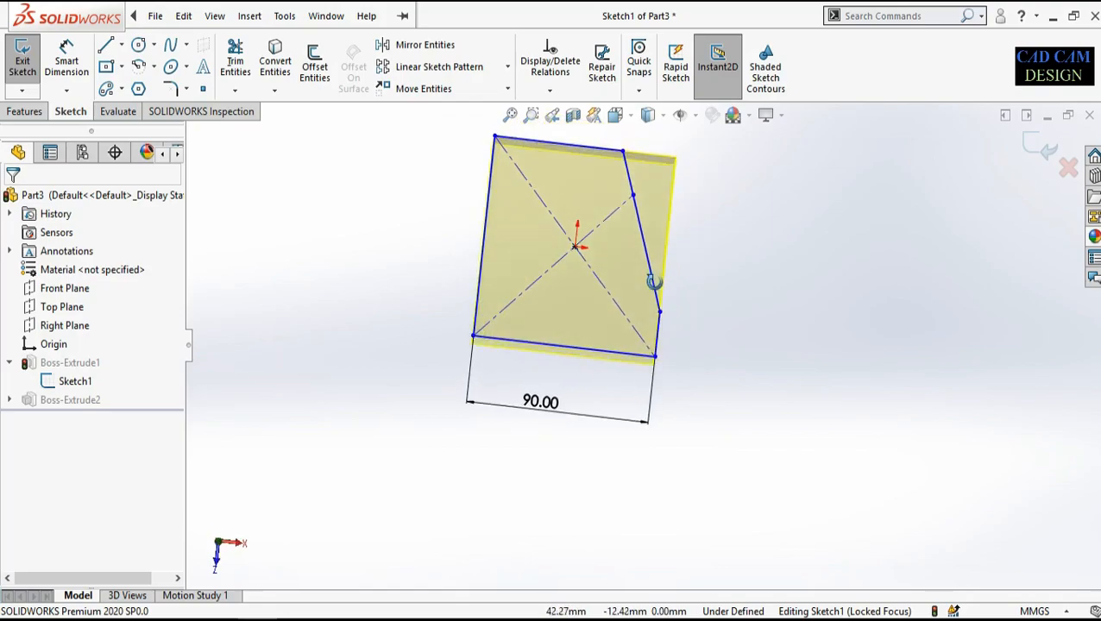
{"action": "middle_click_drag", "start_coordinate": [667, 325], "coordinate": [665, 257]}
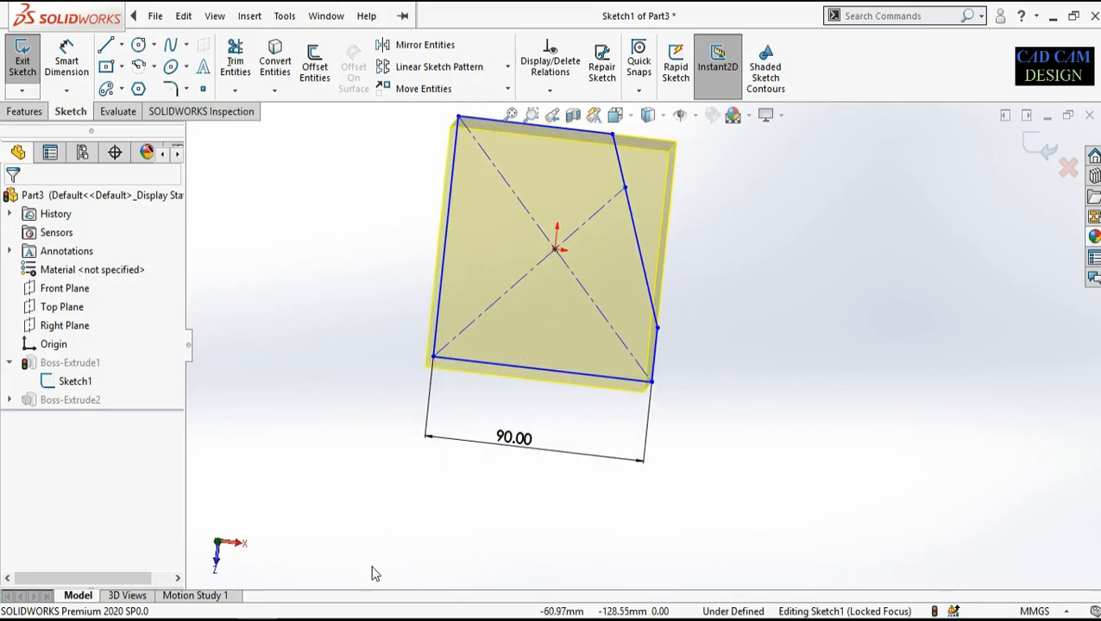
{"action": "left_click", "coordinate": [345, 616]}
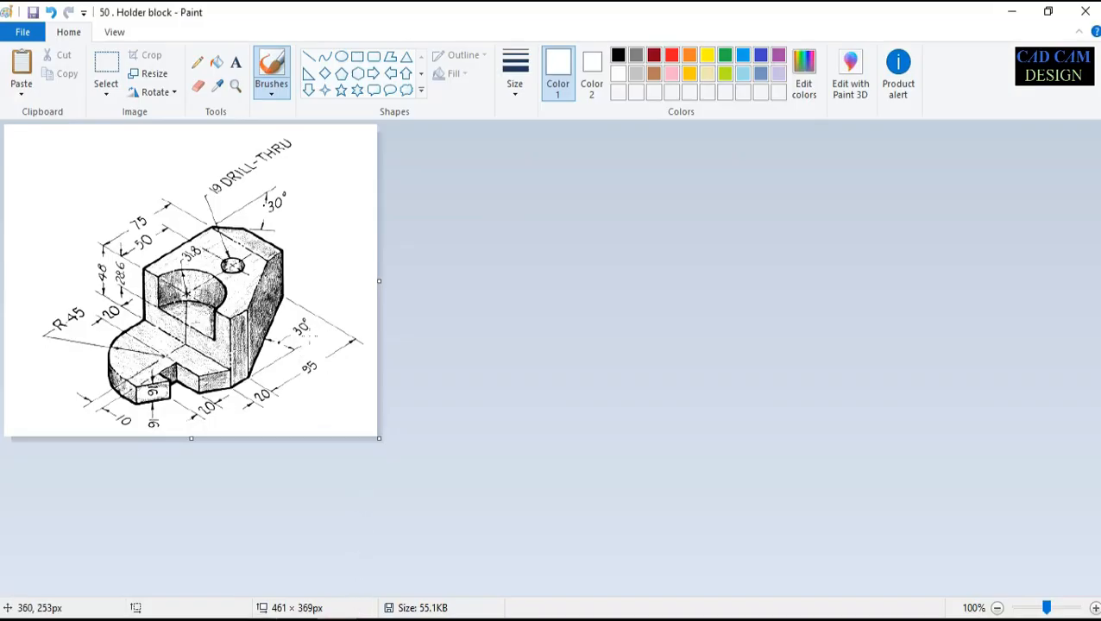
{"action": "left_click", "coordinate": [261, 616]}
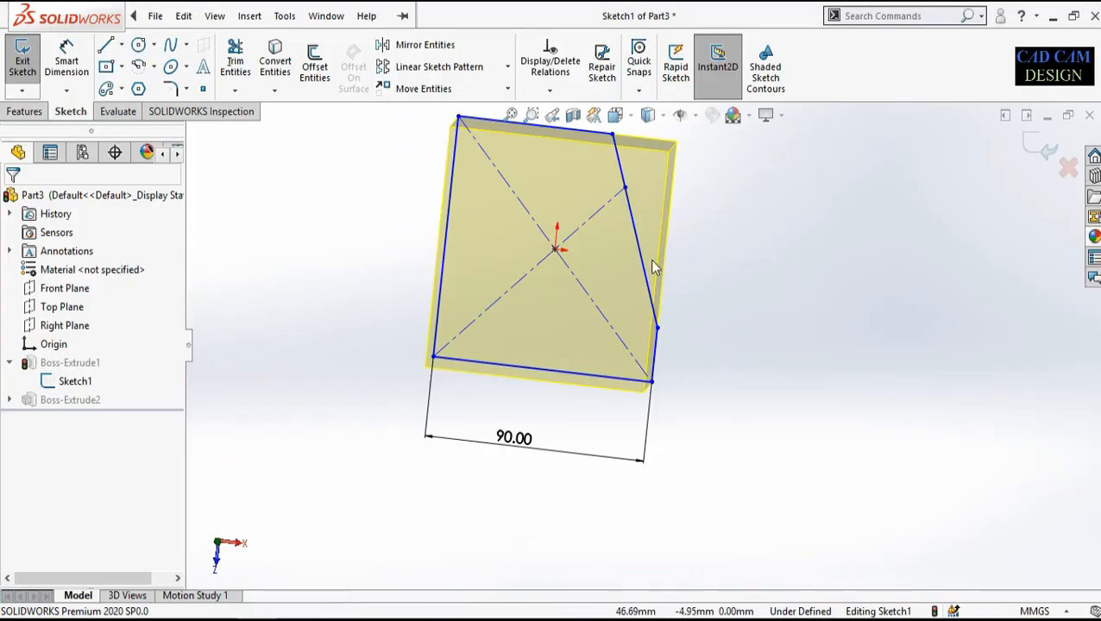
Step: View the block sketch from the top and dimension the short vertical edge below the slanted line to 20 mm
{"action": "left_click", "coordinate": [618, 119]}
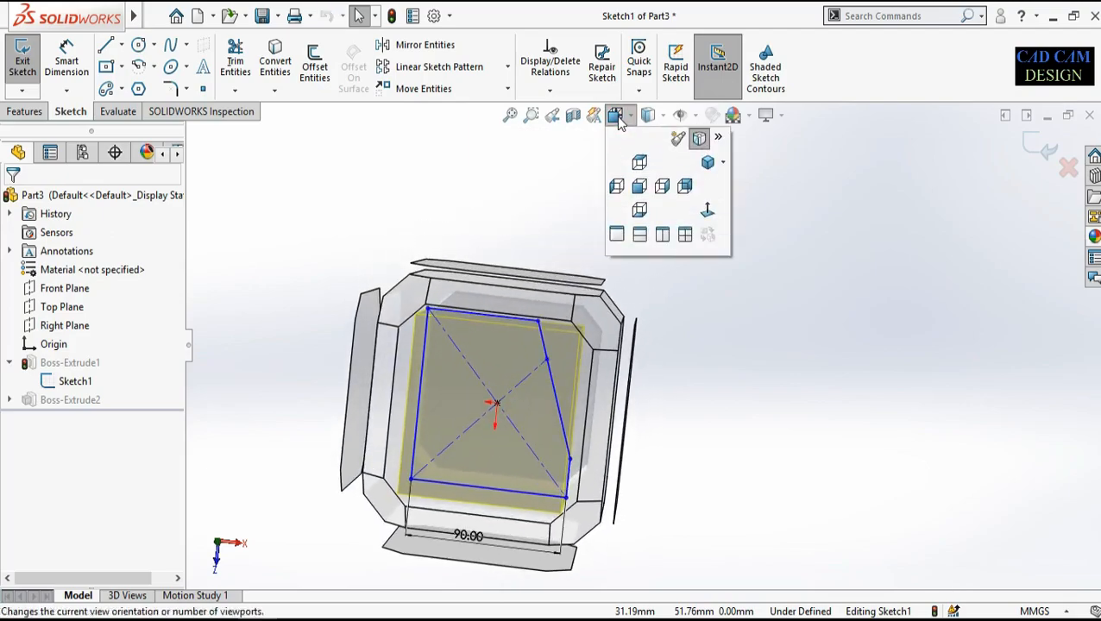
{"action": "left_click", "coordinate": [517, 382]}
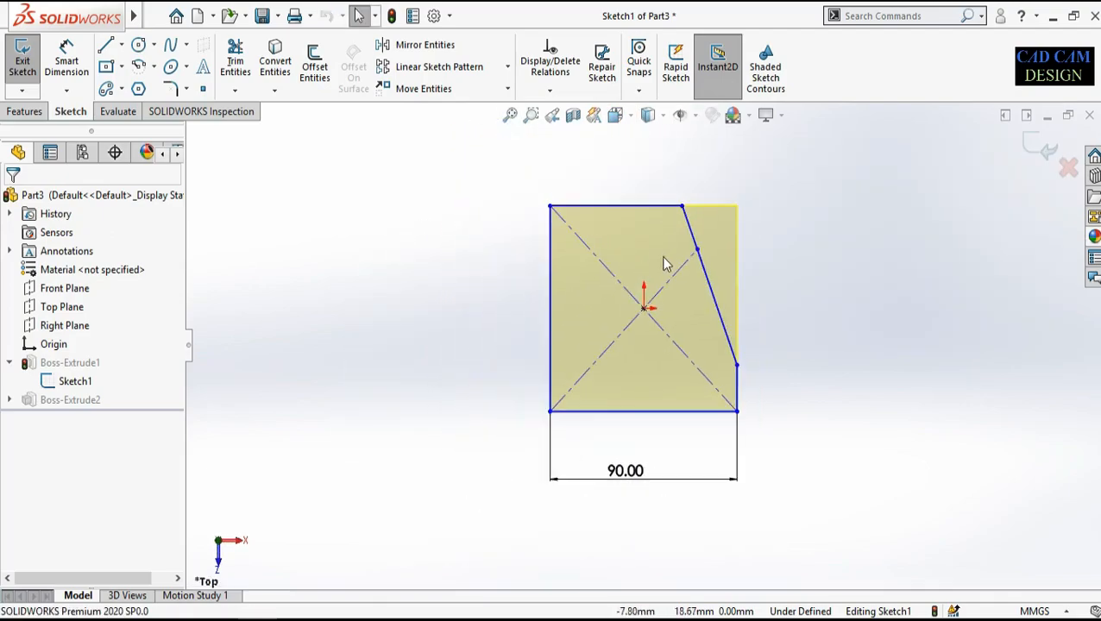
{"action": "right_click_drag", "start_coordinate": [746, 498], "coordinate": [731, 377]}
{"action": "left_click", "coordinate": [695, 458]}
{"action": "left_click", "coordinate": [747, 443]}
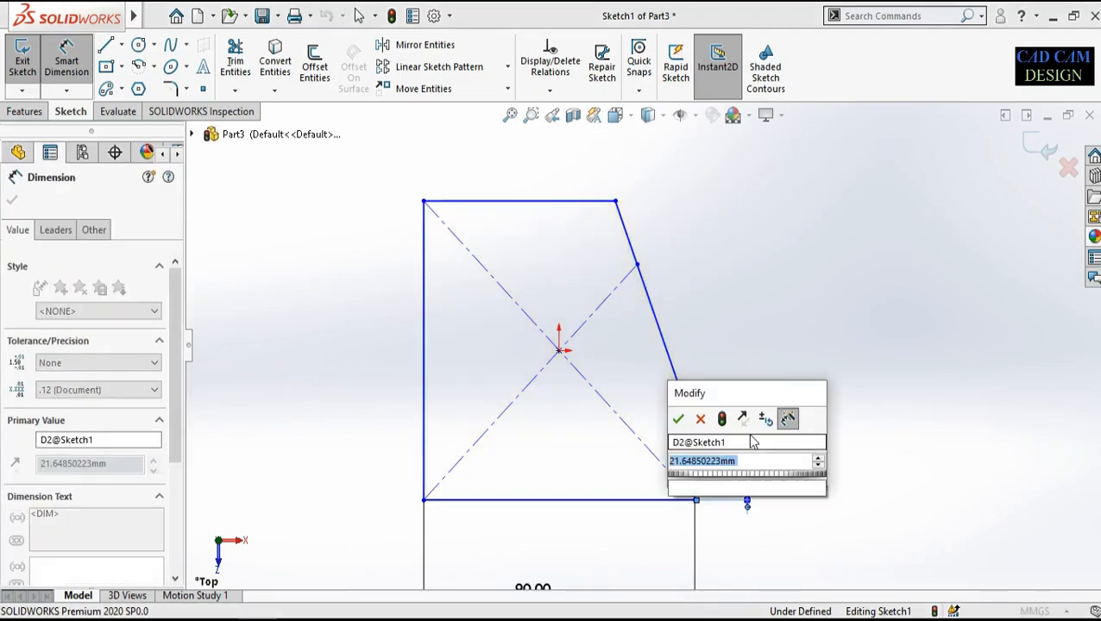
{"action": "type", "text": "20"}
{"action": "key", "text": "Return"}
{"action": "right_click", "coordinate": [806, 410]}
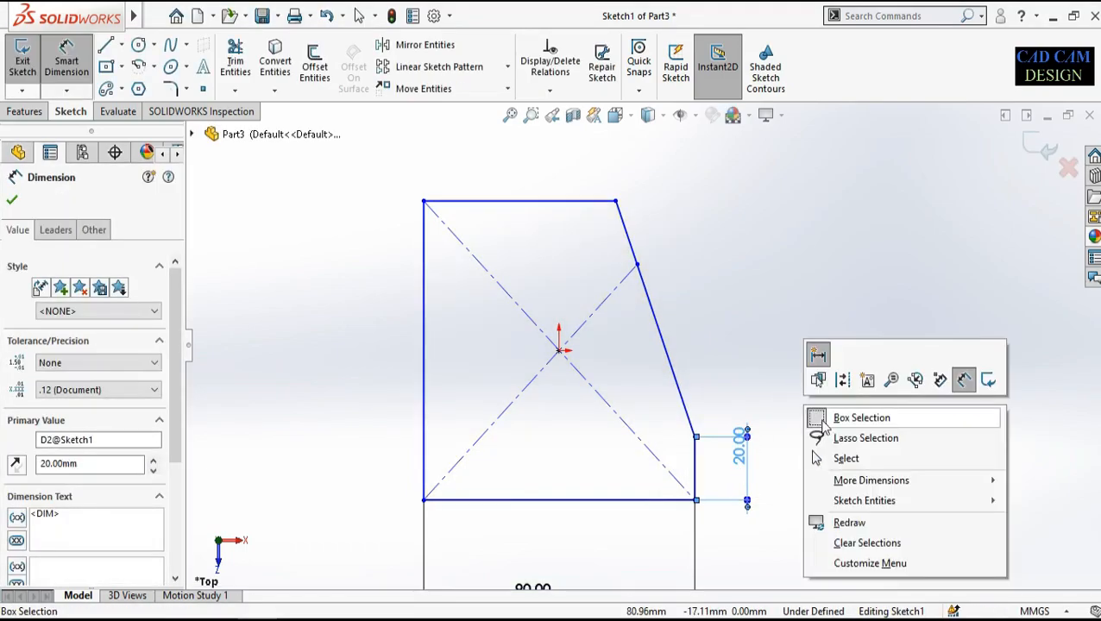
{"action": "left_click", "coordinate": [962, 386]}
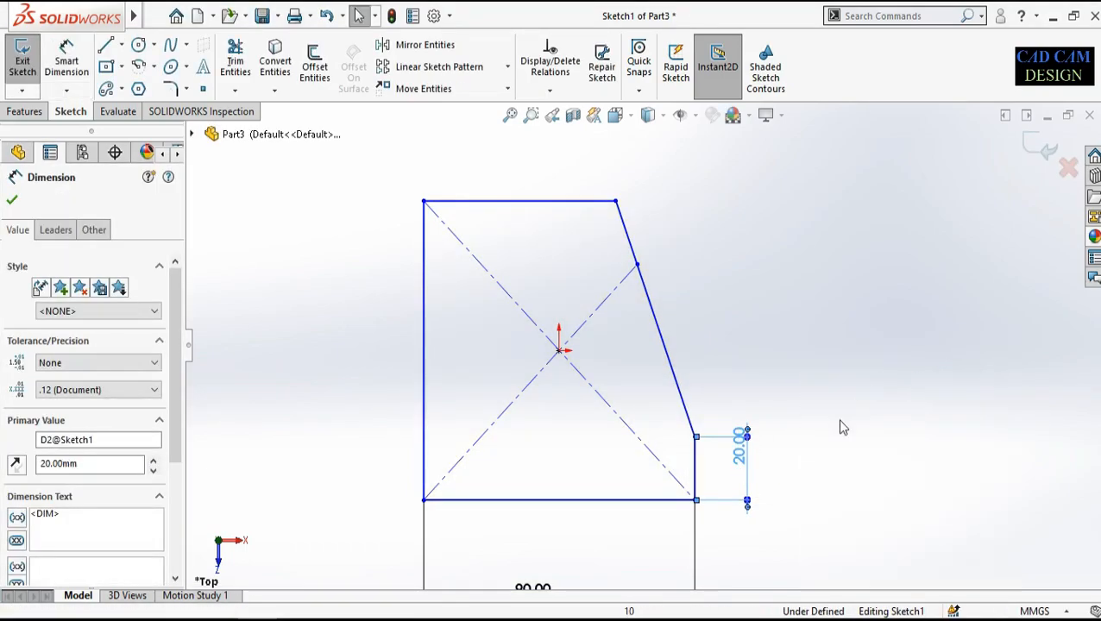
{"action": "left_click", "coordinate": [695, 462]}
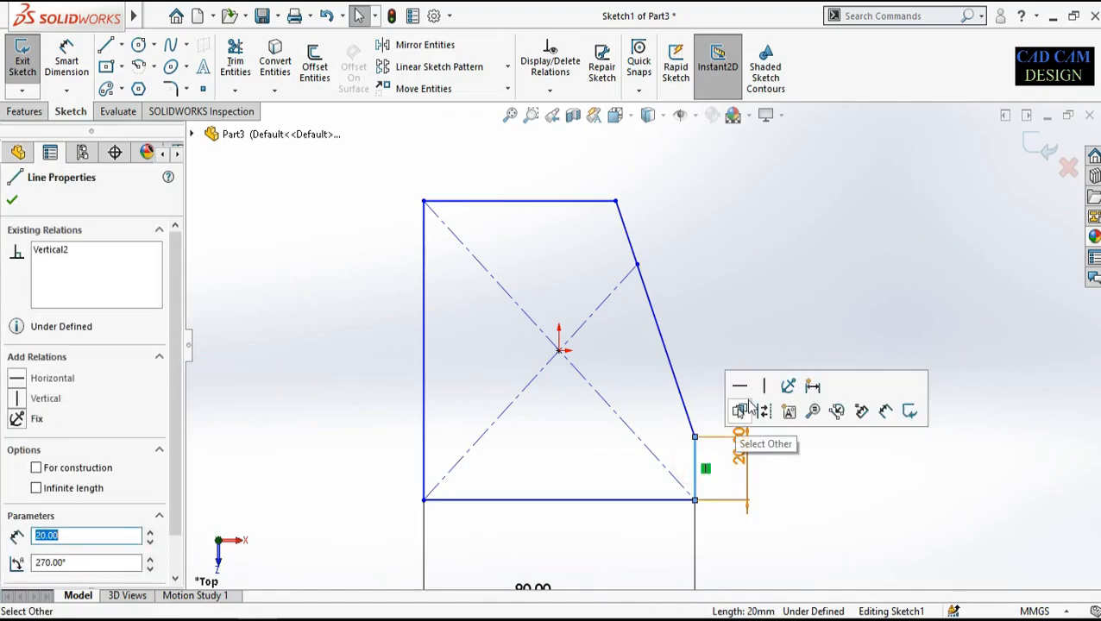
{"action": "left_click", "coordinate": [768, 406]}
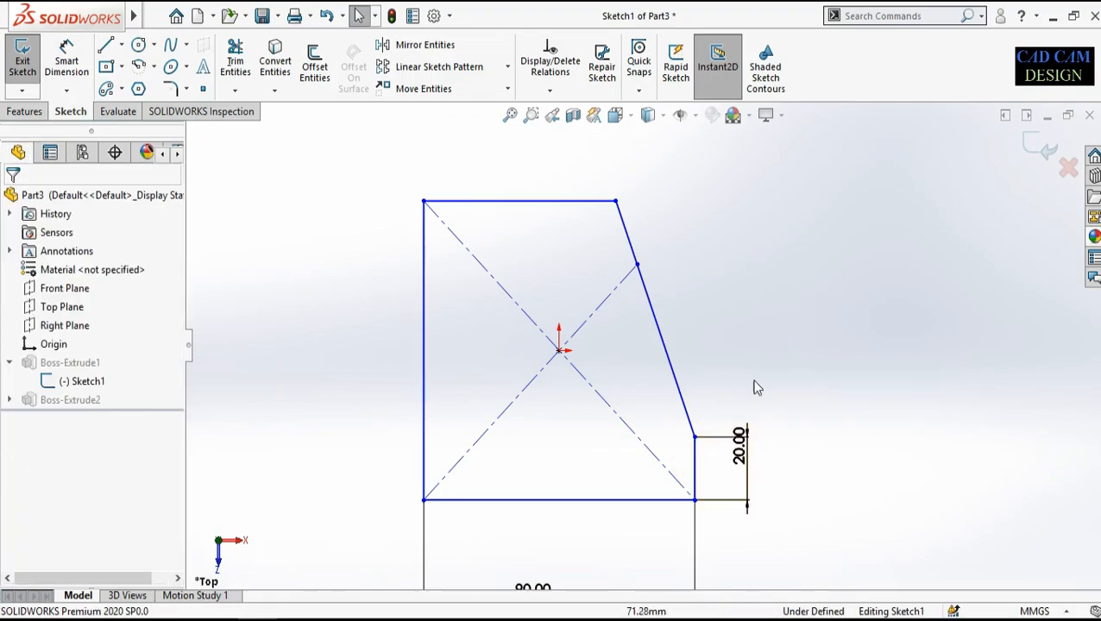
Step: Draw a vertical construction line from the slanted line's lower endpoint up to the level of the sketch's upper edge
{"action": "left_click", "coordinate": [122, 45]}
{"action": "left_click", "coordinate": [143, 85]}
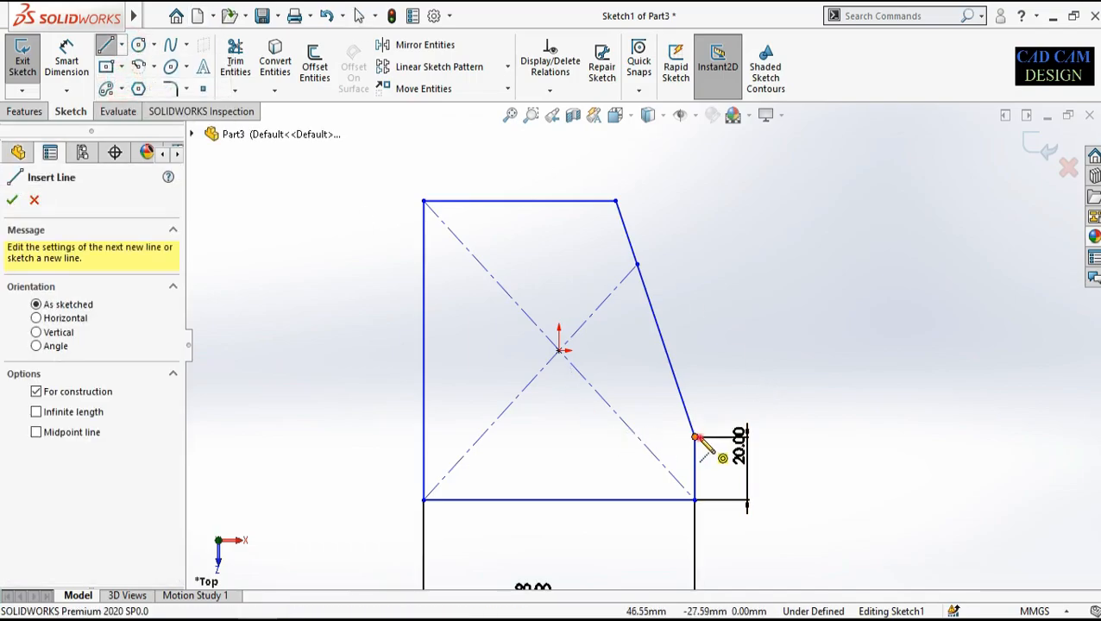
{"action": "left_click", "coordinate": [696, 438]}
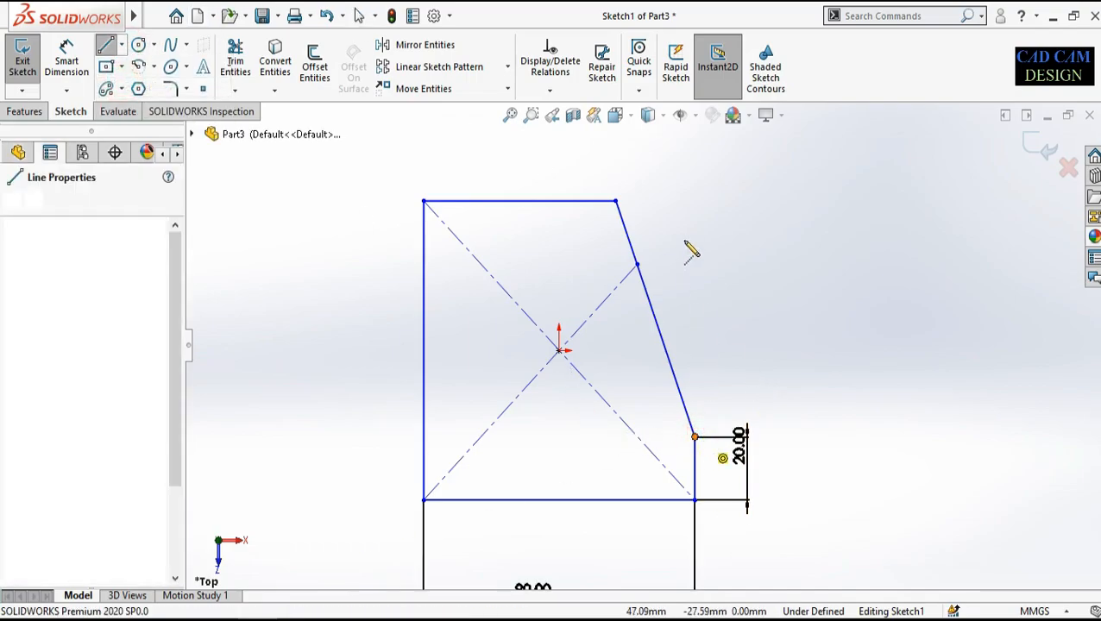
{"action": "left_click", "coordinate": [695, 202]}
{"action": "right_click", "coordinate": [786, 250]}
{"action": "left_click", "coordinate": [811, 255]}
Step: Dimension the angle between the slanted line and the vertical construction line to 30 degrees
{"action": "right_click_drag", "start_coordinate": [753, 399], "coordinate": [753, 326]}
{"action": "left_click", "coordinate": [669, 360]}
{"action": "left_click", "coordinate": [696, 305]}
{"action": "left_click", "coordinate": [682, 282]}
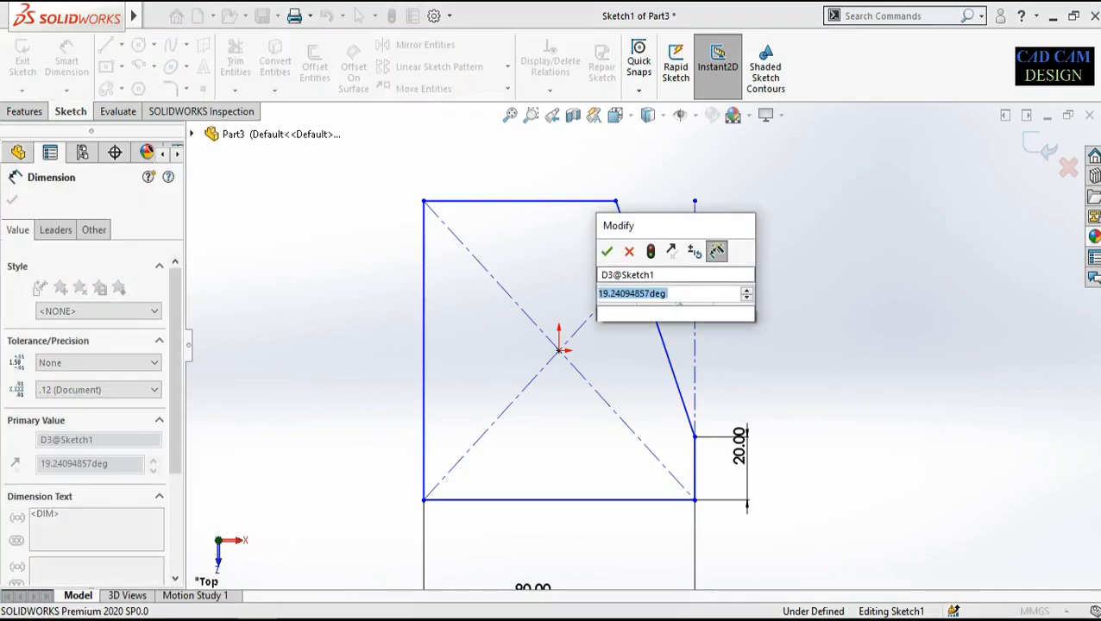
{"action": "type", "text": "30"}
{"action": "key", "text": "Return"}
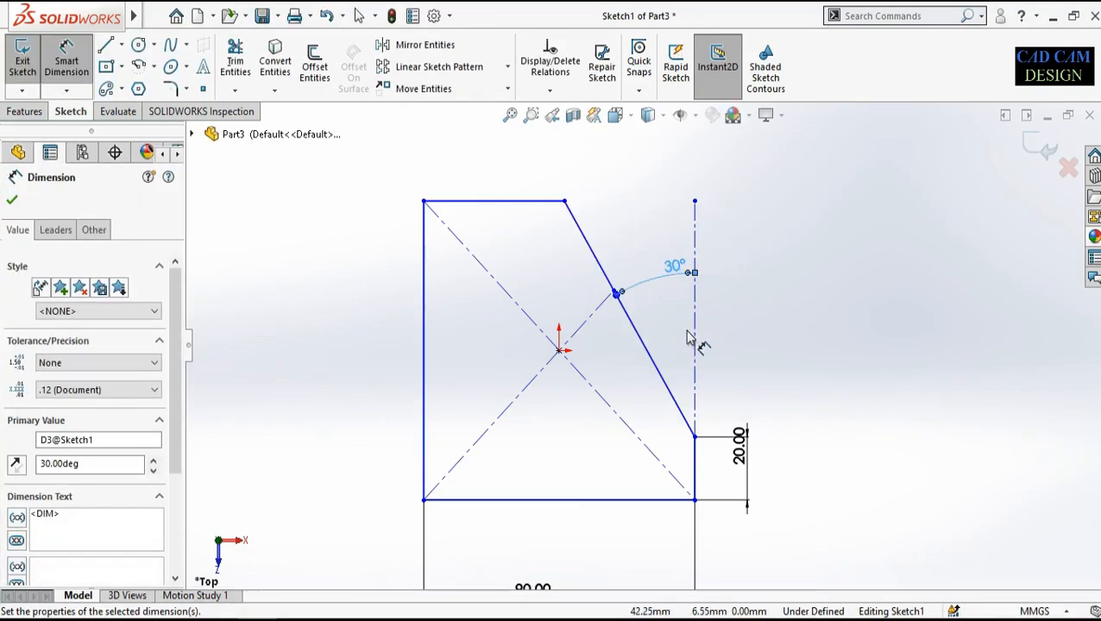
Step: Try to exit the block sketch, run Check Sketch for Feature, and examine the problem with Repair Sketch
{"action": "left_click", "coordinate": [1047, 143]}
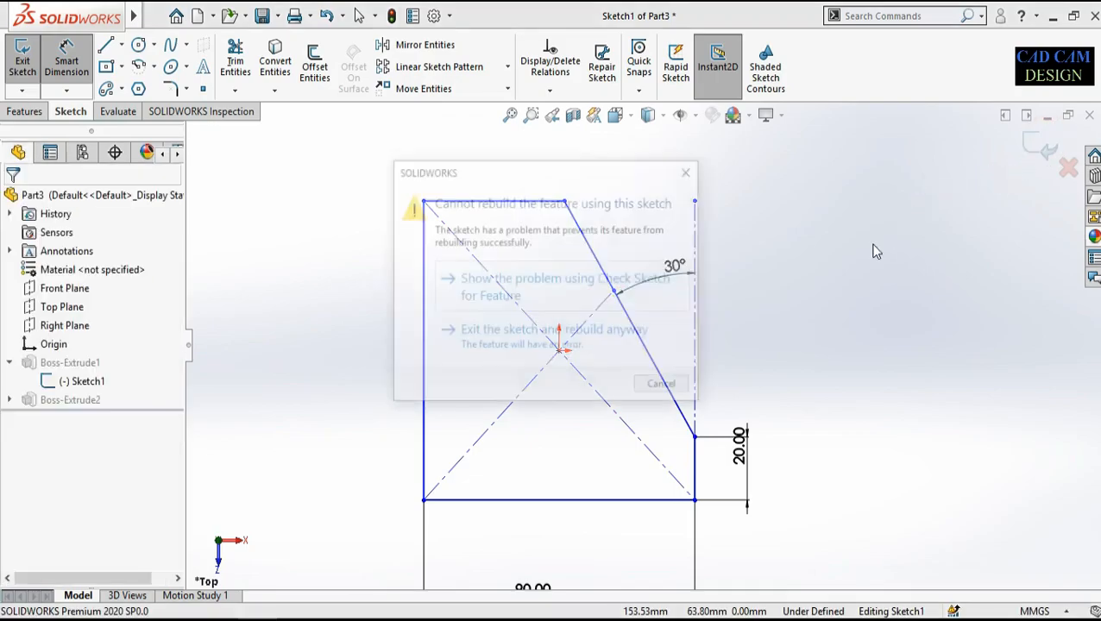
{"action": "left_click", "coordinate": [557, 298]}
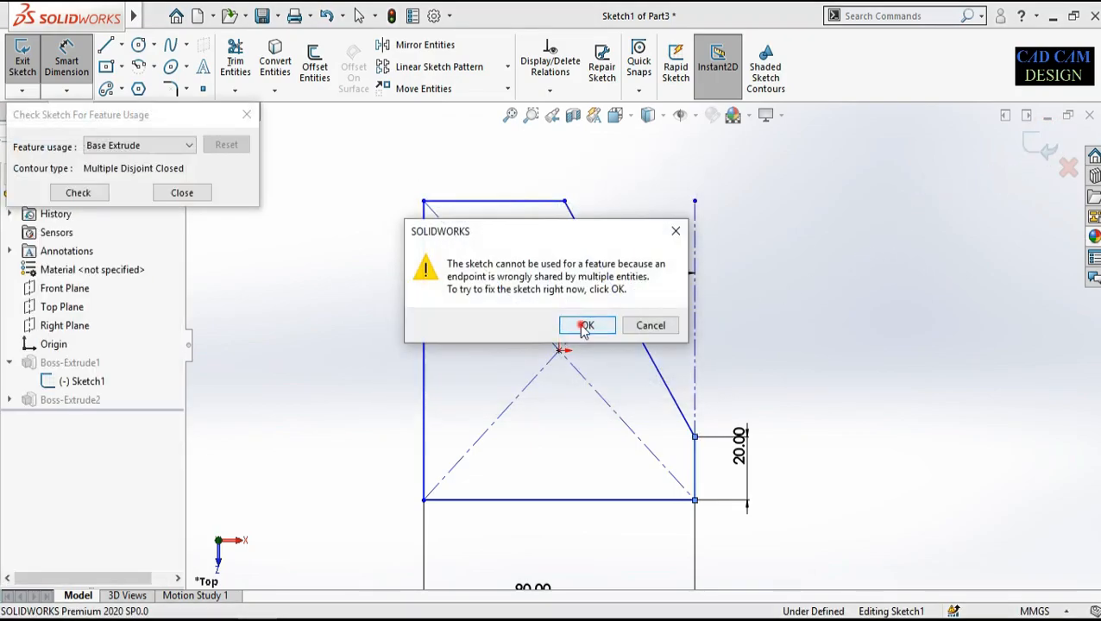
{"action": "left_click", "coordinate": [586, 326]}
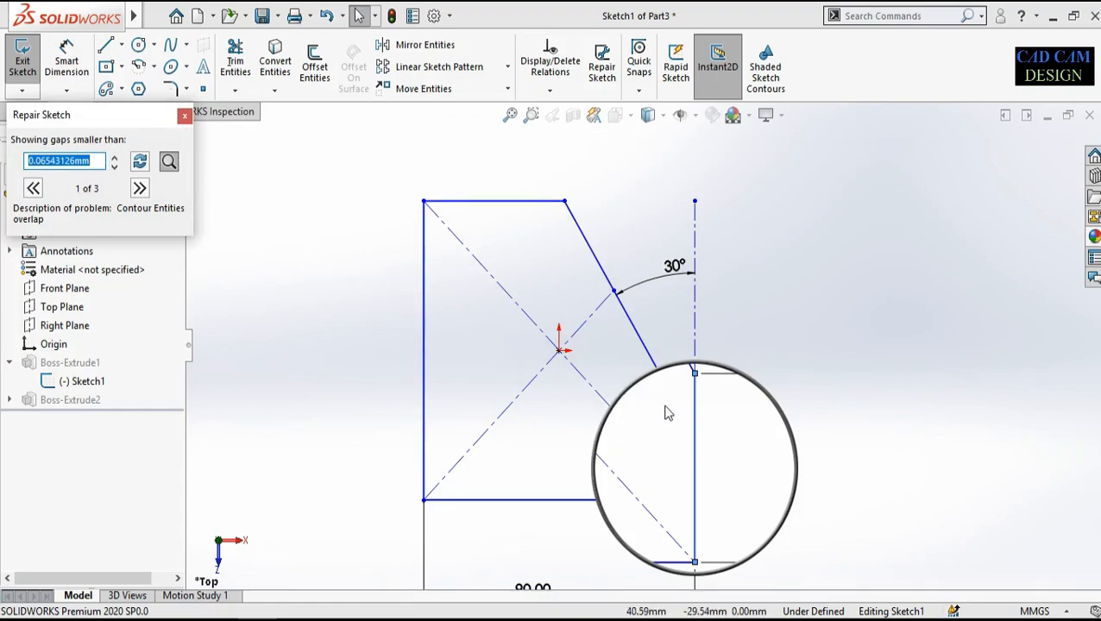
{"action": "left_click", "coordinate": [701, 409]}
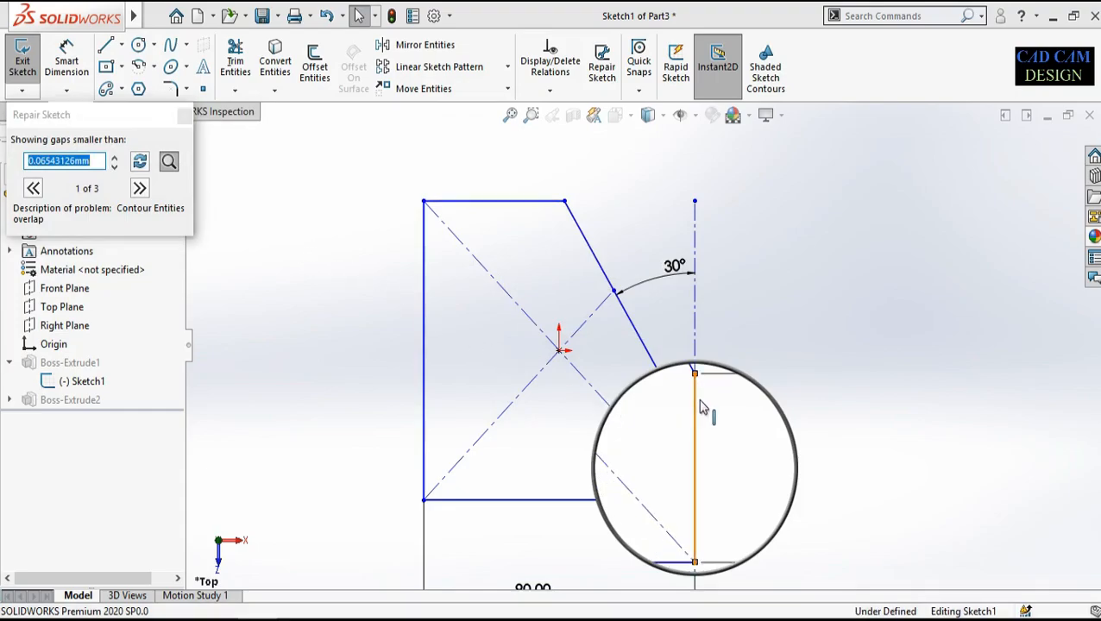
{"action": "left_click", "coordinate": [184, 117]}
Step: Delete the overlapping duplicate line on the 20 mm vertical edge of the block sketch
{"action": "scroll", "coordinate": [715, 477], "scroll_direction": "down", "scroll_amount": 4}
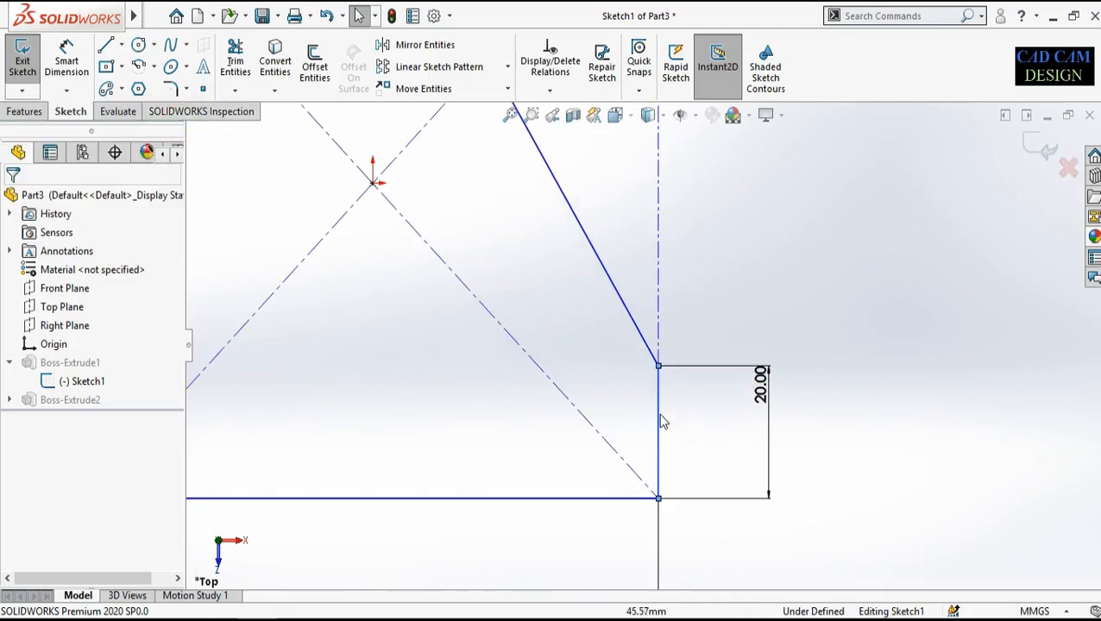
{"action": "left_click", "coordinate": [658, 410]}
{"action": "key", "text": "Delete"}
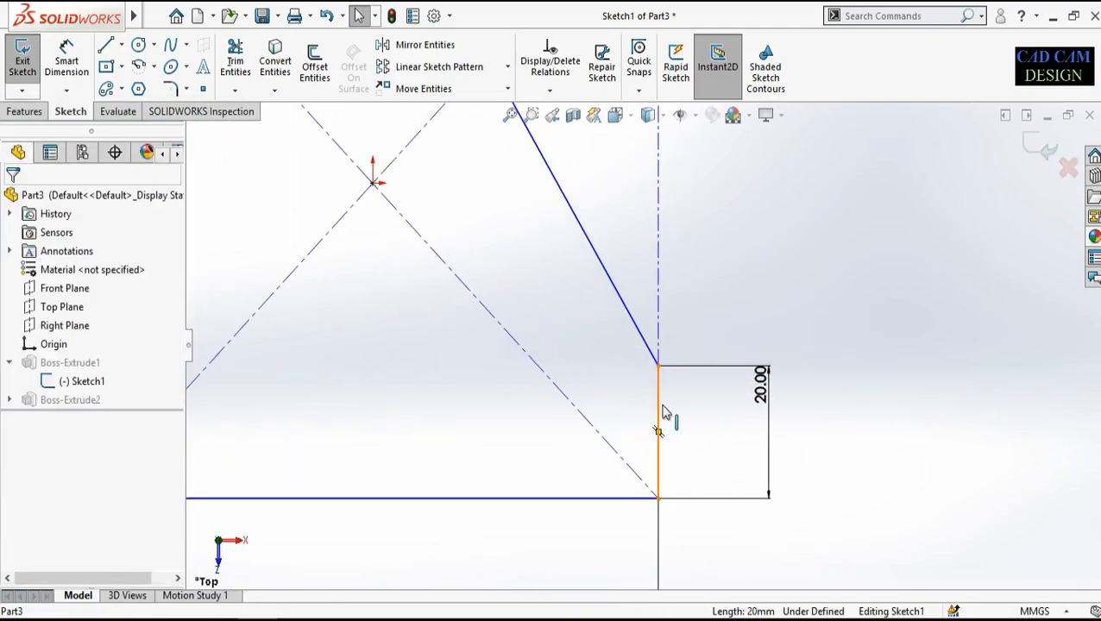
Step: Exit the block sketch and rebuild the part, continuing despite the Sketch2 warning and closing the What's Wrong report
{"action": "left_click", "coordinate": [1043, 145]}
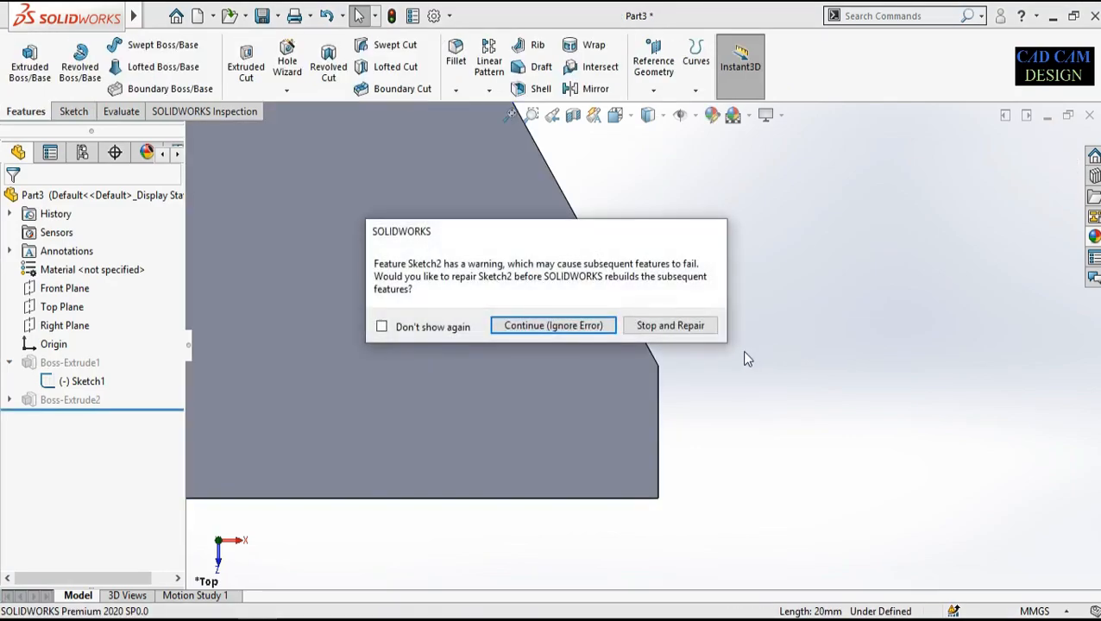
{"action": "left_click", "coordinate": [598, 326]}
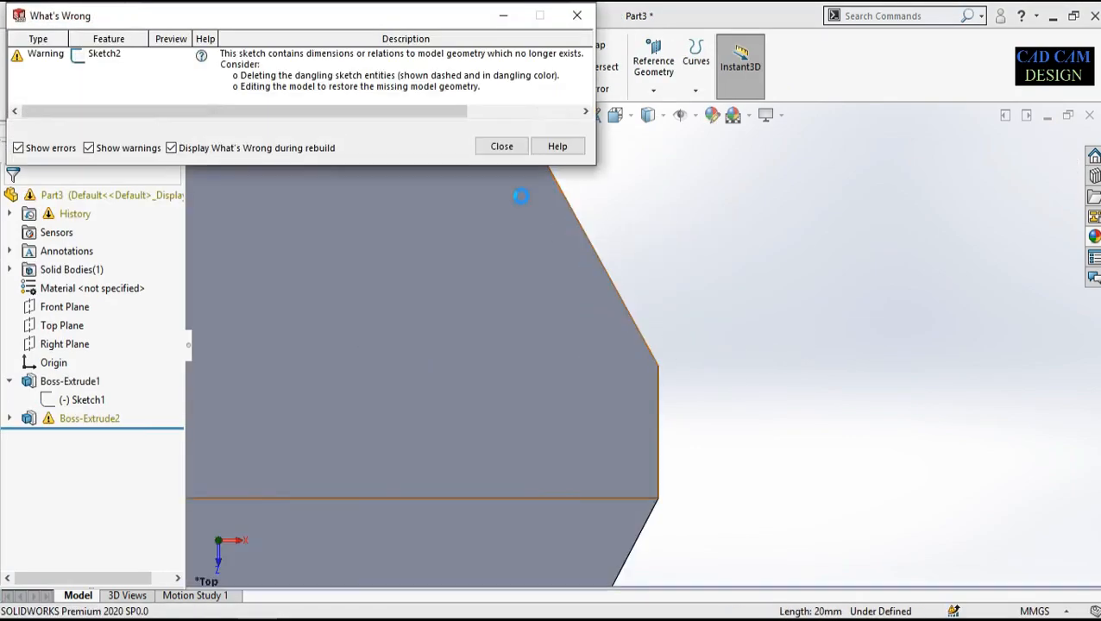
{"action": "left_click", "coordinate": [501, 145]}
{"action": "scroll", "coordinate": [731, 348], "scroll_direction": "up", "scroll_amount": 3}
{"action": "mouse_move", "coordinate": [701, 363]}
{"action": "middle_mouse_down"}
{"action": "mouse_move", "coordinate": [695, 278]}
{"action": "mouse_move", "coordinate": [651, 263]}
{"action": "mouse_move", "coordinate": [678, 204]}
{"action": "mouse_move", "coordinate": [602, 239]}
{"action": "middle_mouse_up"}
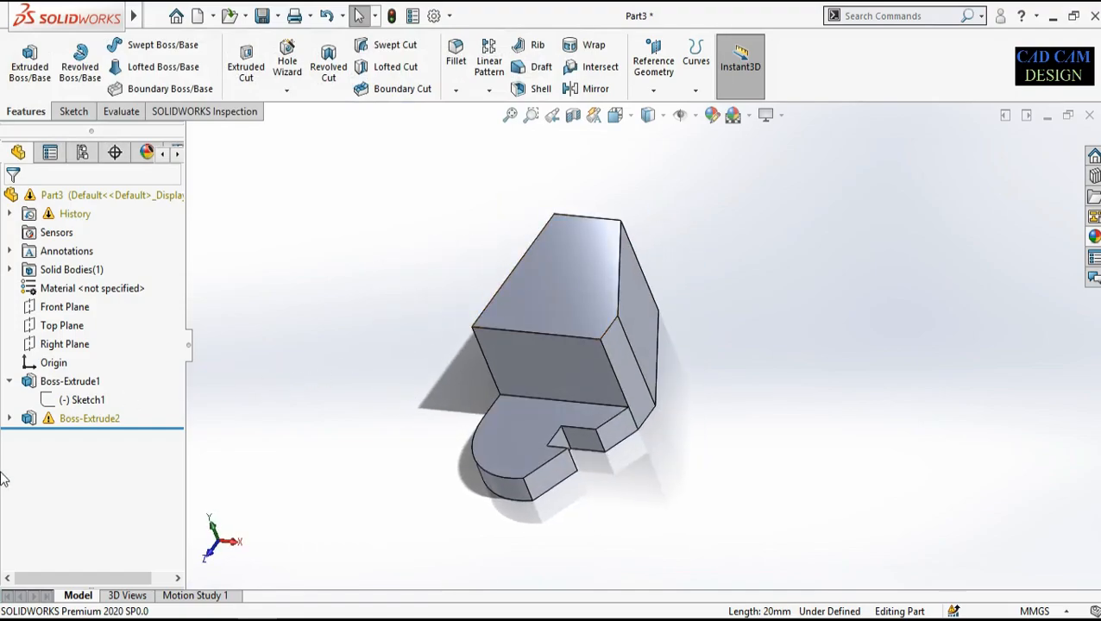
Step: Open Sketch2, the notched base tab's sketch under Boss-Extrude2, for editing at the corner where it meets the block
{"action": "left_click", "coordinate": [10, 418]}
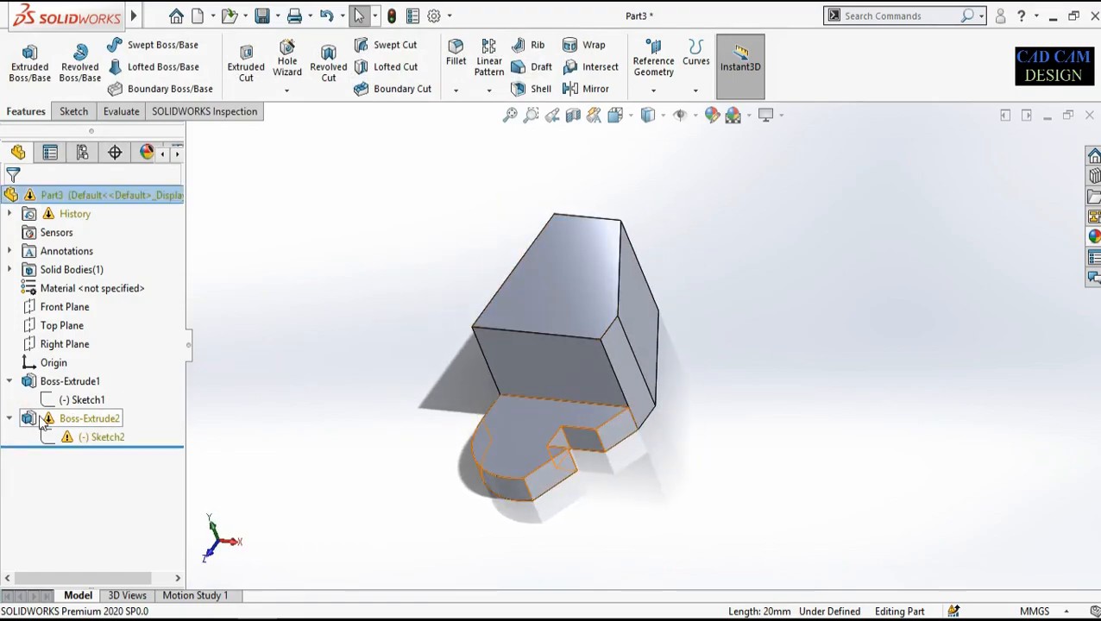
{"action": "mouse_move", "coordinate": [69, 437]}
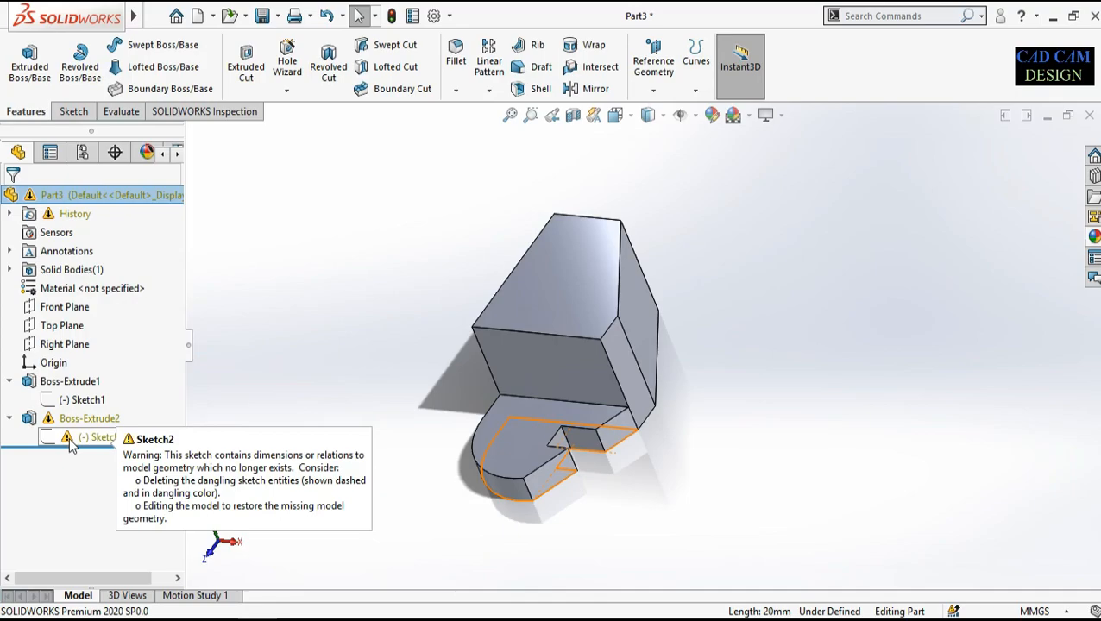
{"action": "right_click", "coordinate": [69, 437]}
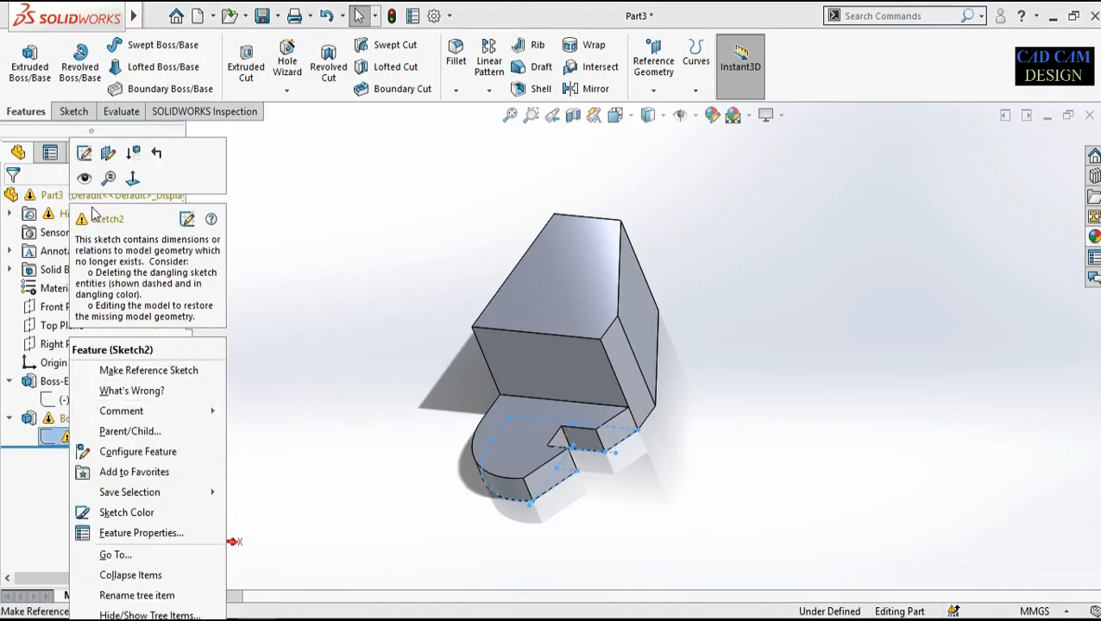
{"action": "left_click", "coordinate": [84, 156]}
{"action": "scroll", "coordinate": [631, 453], "scroll_direction": "down", "scroll_amount": 5}
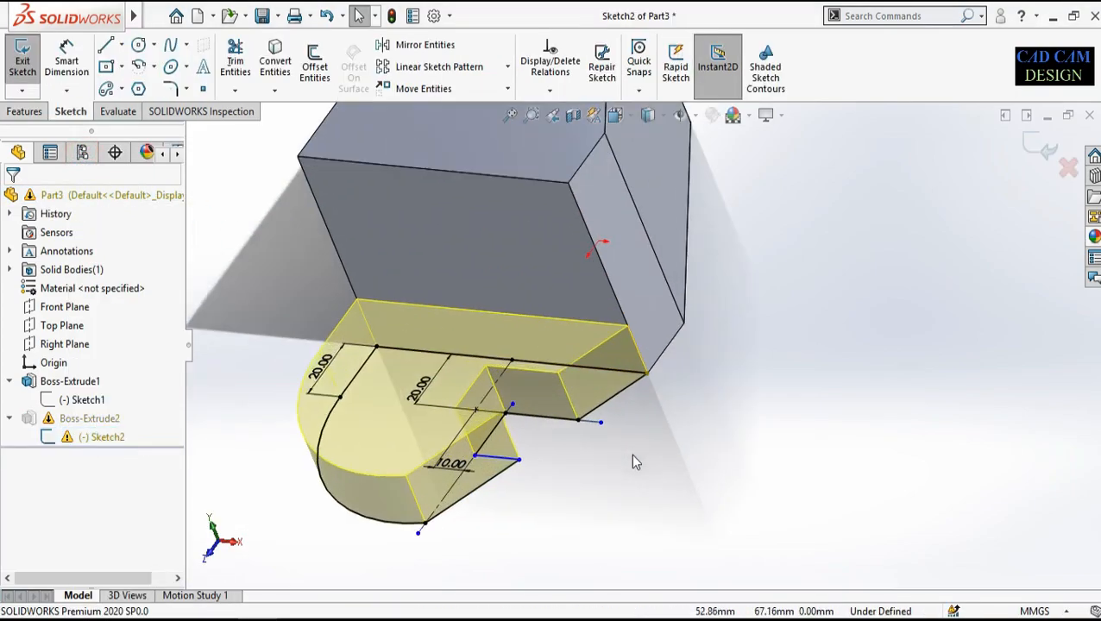
{"action": "scroll", "coordinate": [654, 373], "scroll_direction": "down", "scroll_amount": 6}
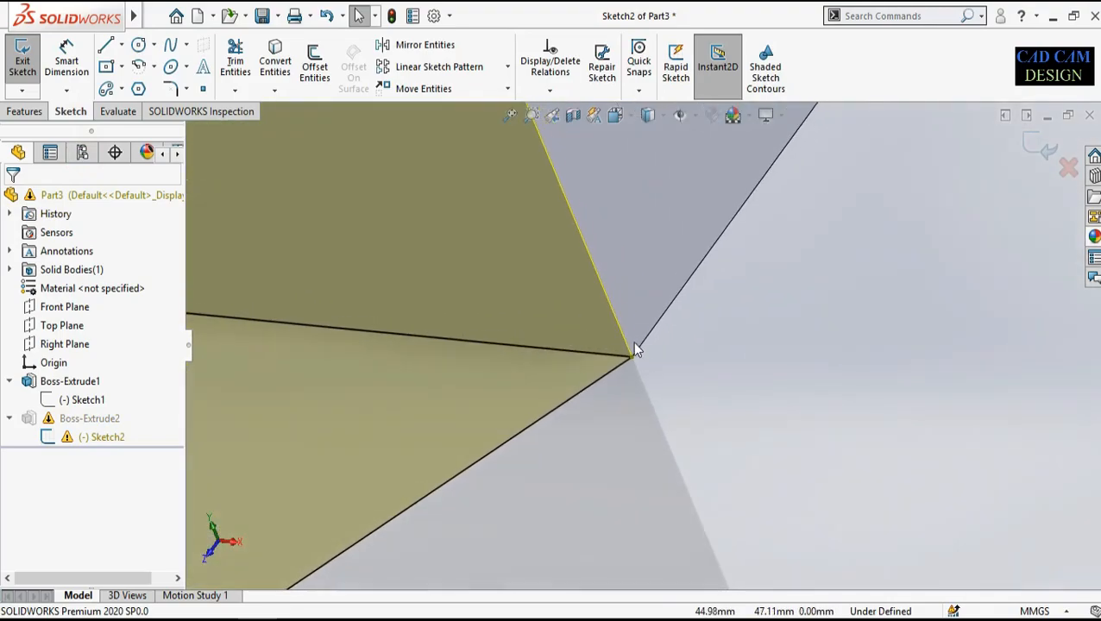
Step: Delete the dangling coincident relation on the tab sketch's corner point at the block, and exit the sketch to rebuild
{"action": "left_click", "coordinate": [631, 357]}
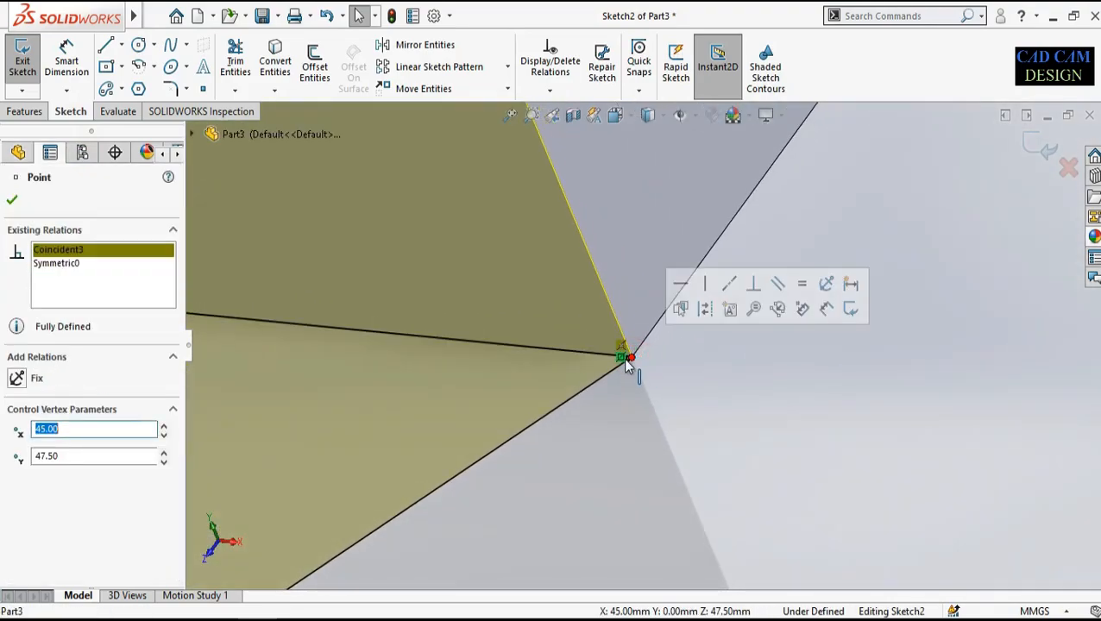
{"action": "right_click", "coordinate": [622, 348]}
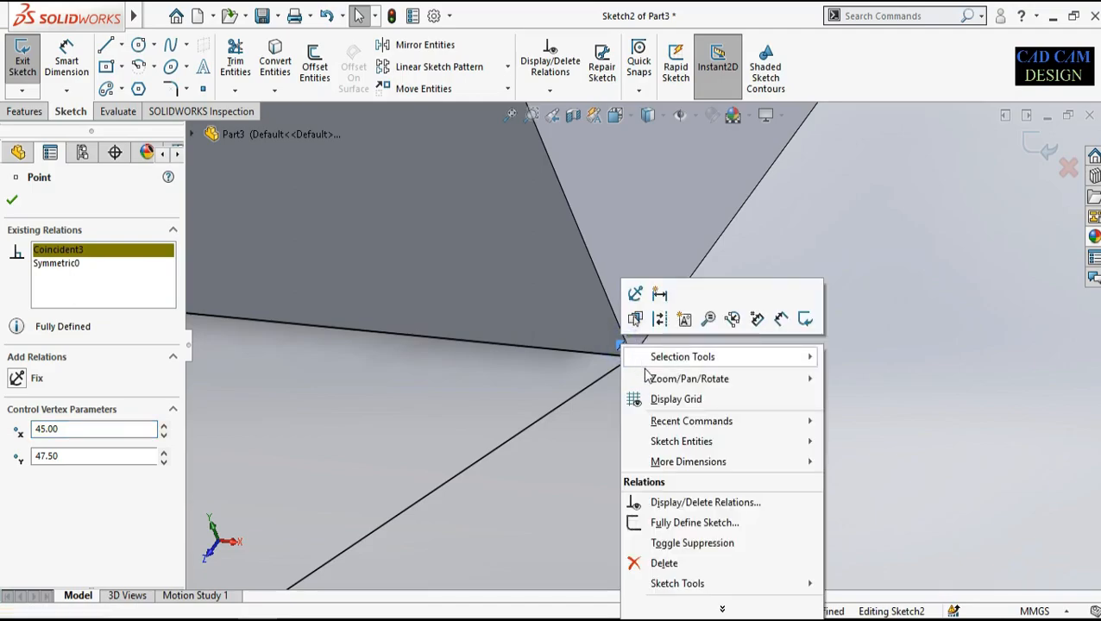
{"action": "left_click", "coordinate": [636, 563]}
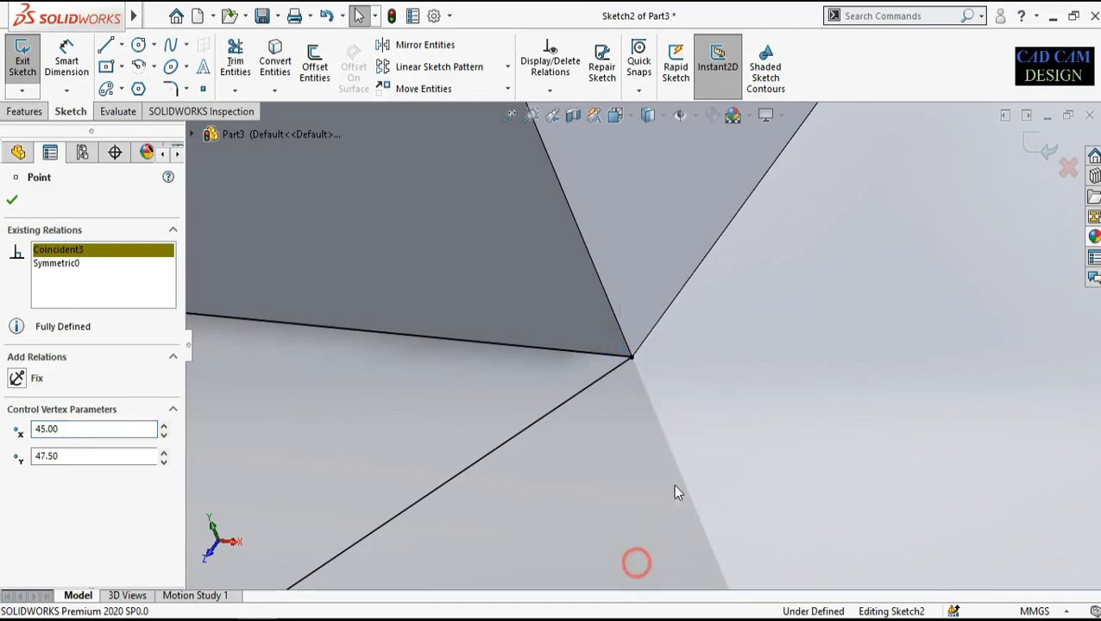
{"action": "left_click", "coordinate": [10, 202]}
{"action": "left_click", "coordinate": [1044, 150]}
{"action": "scroll", "coordinate": [608, 371], "scroll_direction": "up", "scroll_amount": 10}
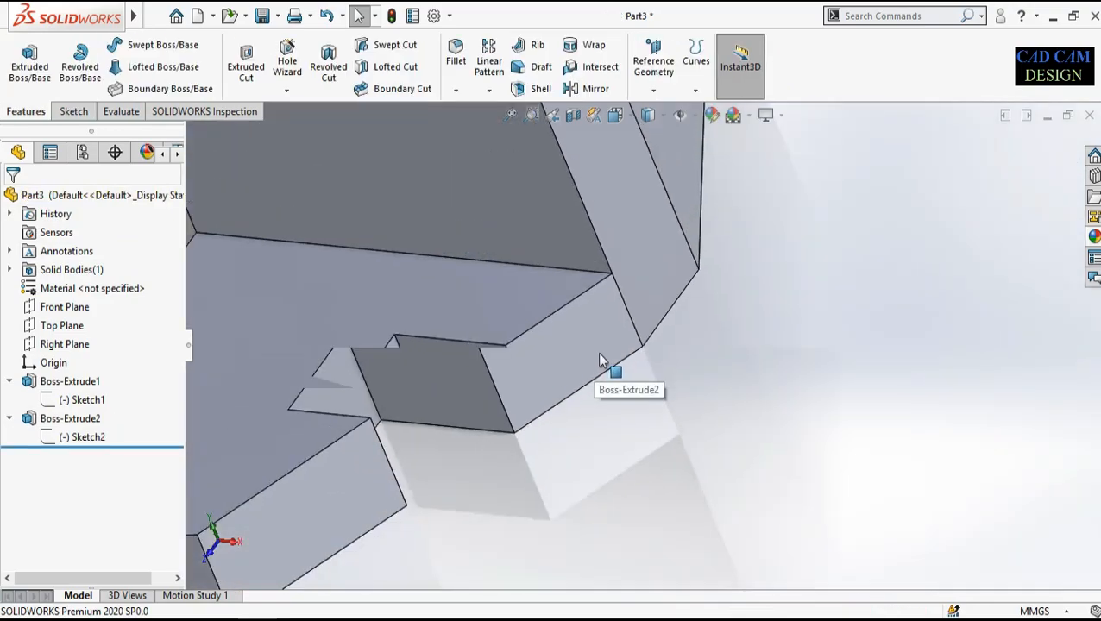
{"action": "middle_click_drag", "start_coordinate": [600, 374], "coordinate": [572, 412]}
{"action": "scroll", "coordinate": [621, 445], "scroll_direction": "down", "scroll_amount": 3}
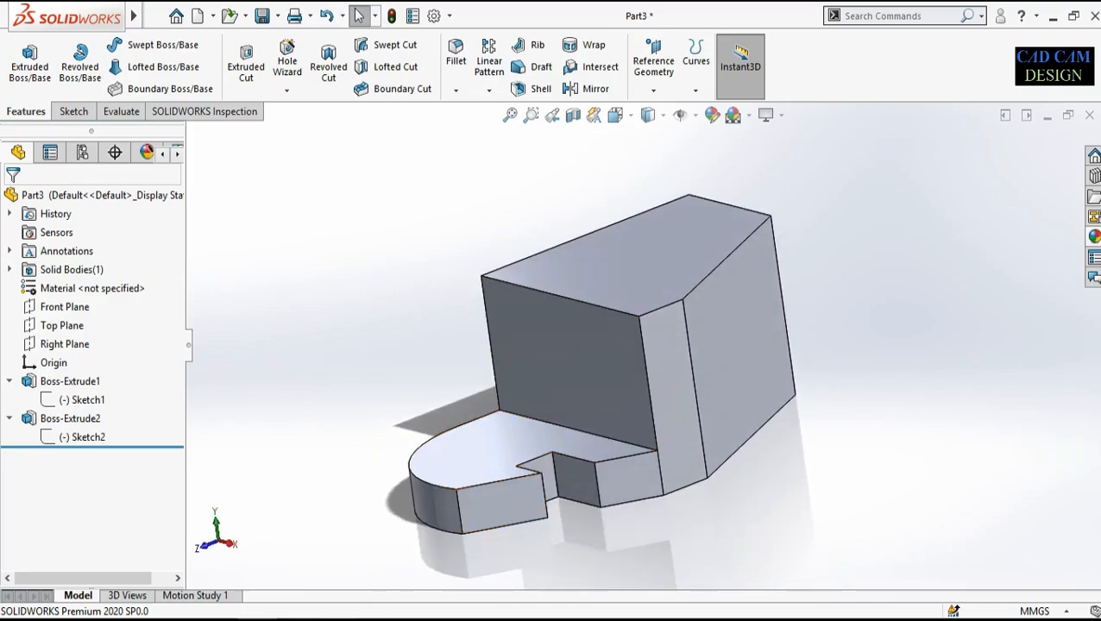
{"action": "key", "text": "alt+Tab"}
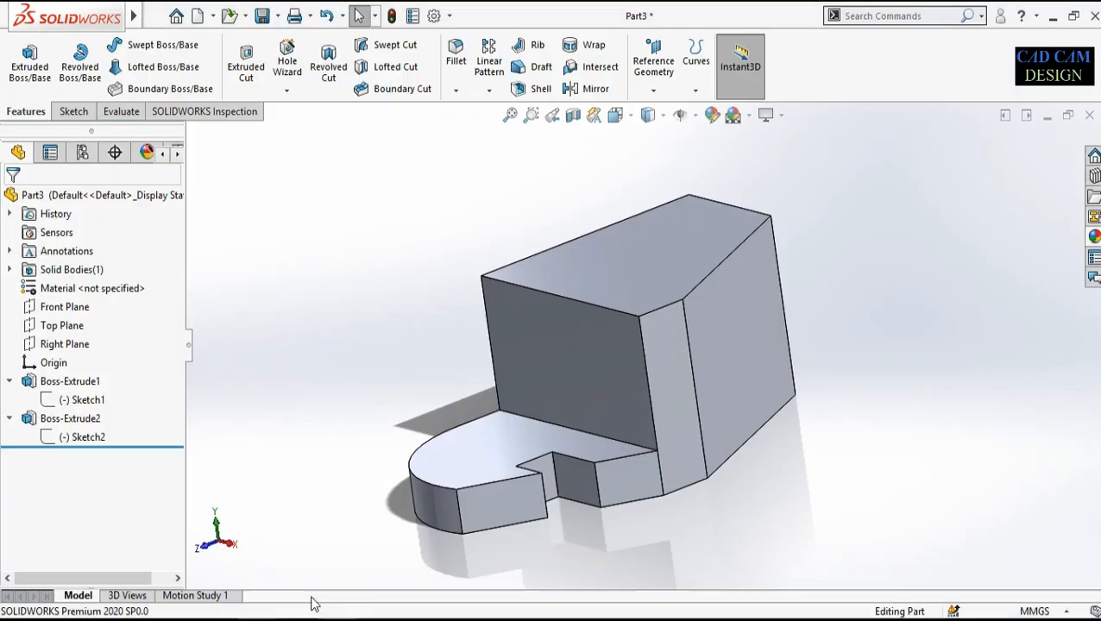
Step: Start a new sketch on the block's top face, view it face-on, and collapse both boss-extrude features in the tree
{"action": "left_click", "coordinate": [573, 273]}
{"action": "left_click", "coordinate": [622, 221]}
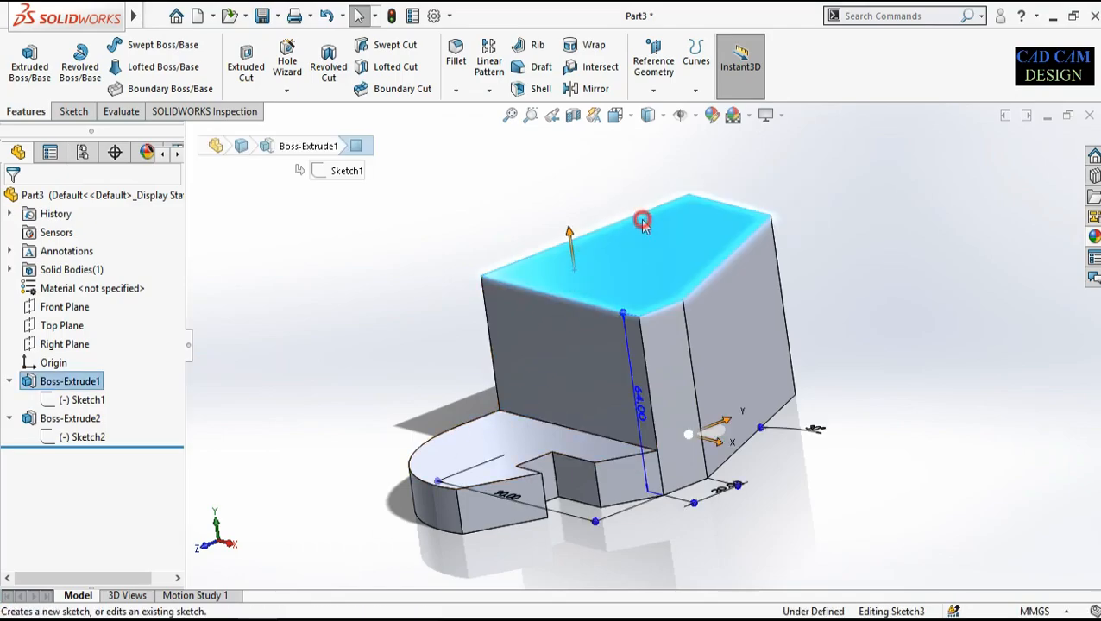
{"action": "left_click", "coordinate": [61, 466]}
{"action": "left_click", "coordinate": [97, 434]}
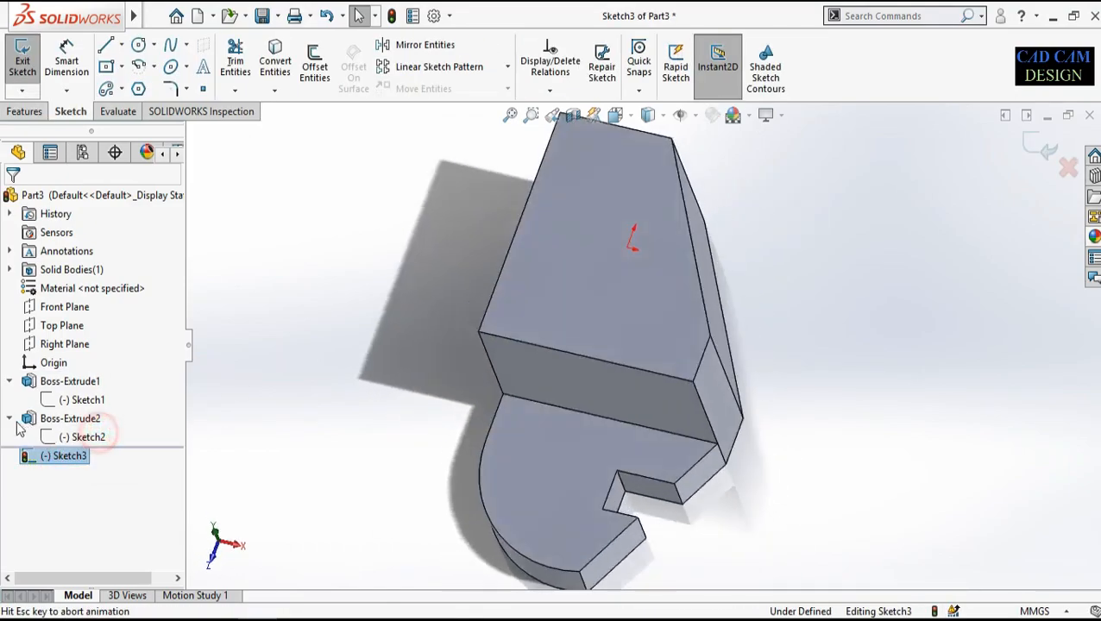
{"action": "left_click", "coordinate": [9, 419]}
{"action": "left_click", "coordinate": [9, 383]}
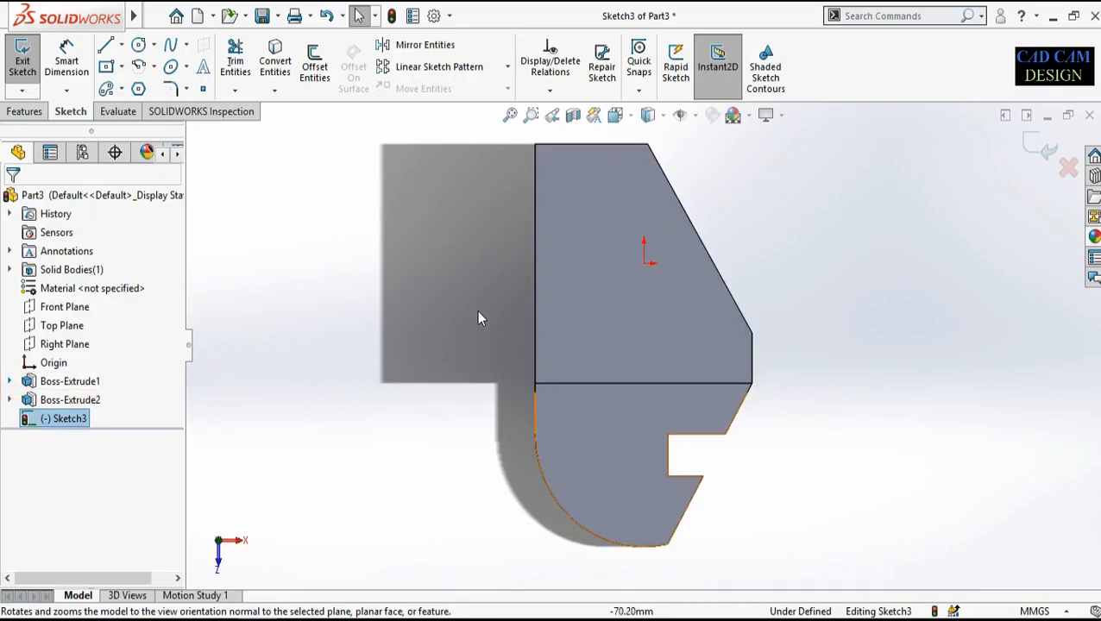
Step: Sketch a centerpoint semicircular arc of about 33 mm radius on the top face, centred on the midpoint of its front edge
{"action": "left_click", "coordinate": [154, 45]}
{"action": "left_click", "coordinate": [164, 66]}
{"action": "left_click", "coordinate": [154, 67]}
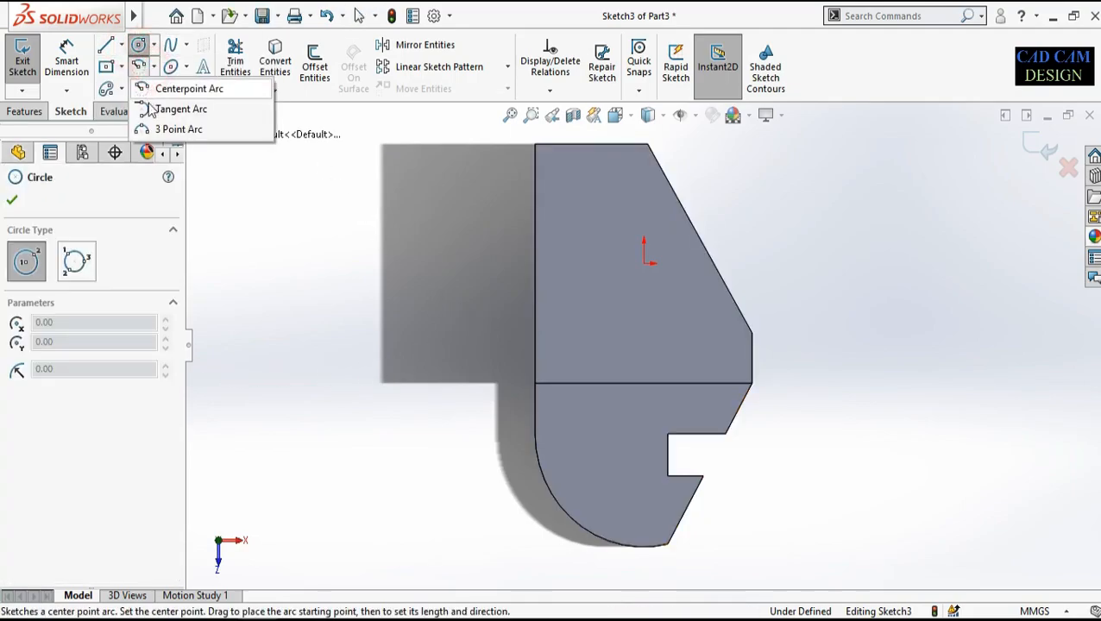
{"action": "left_click", "coordinate": [156, 89]}
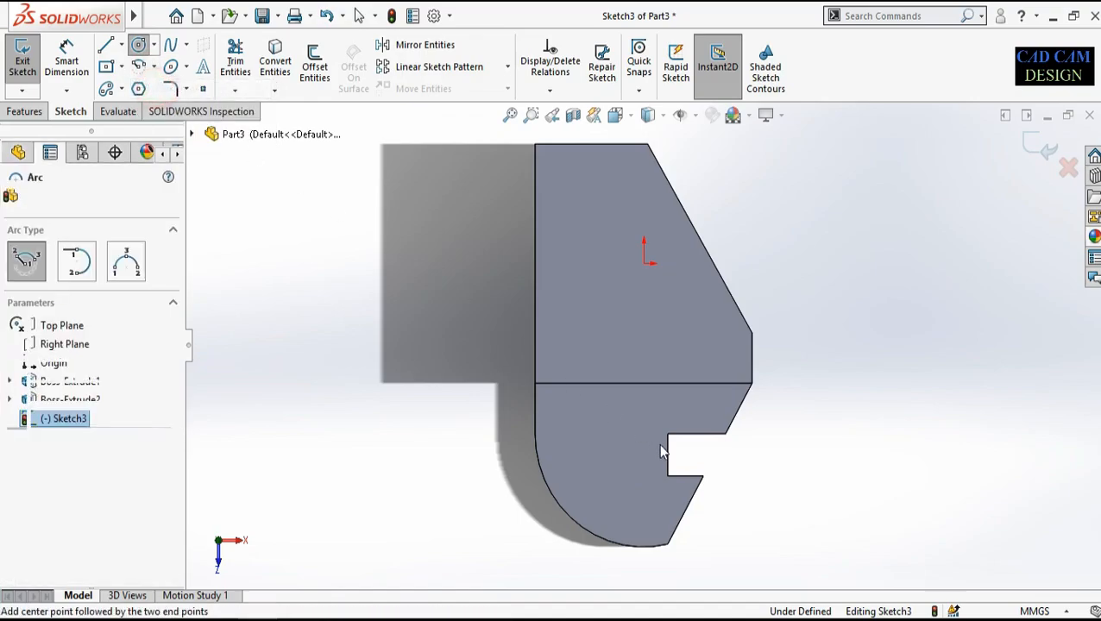
{"action": "left_click", "coordinate": [644, 382]}
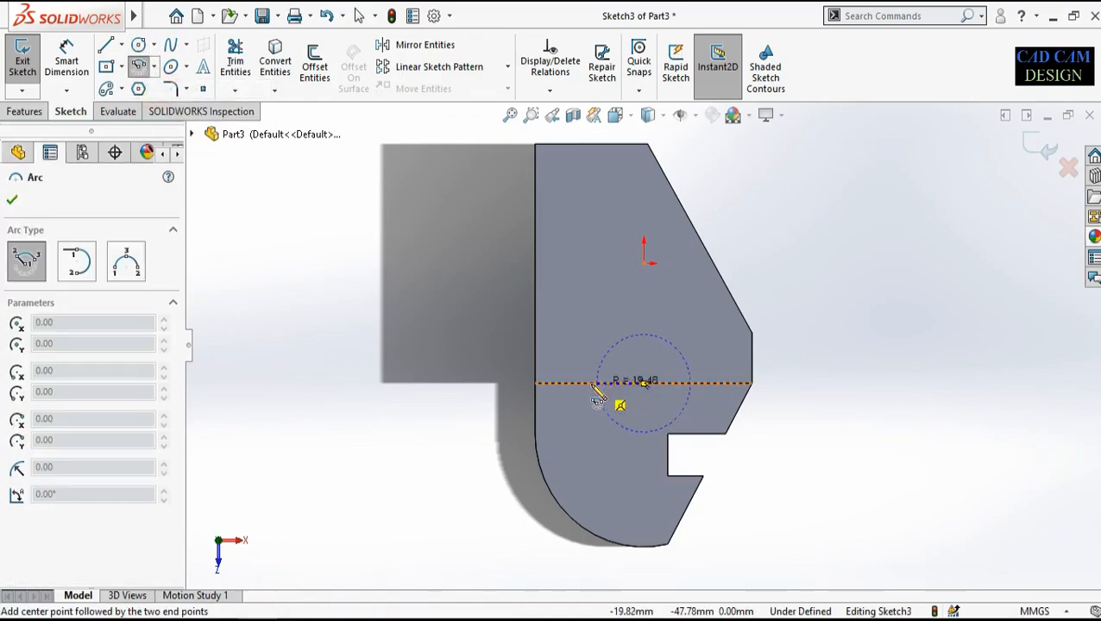
{"action": "left_click", "coordinate": [566, 383]}
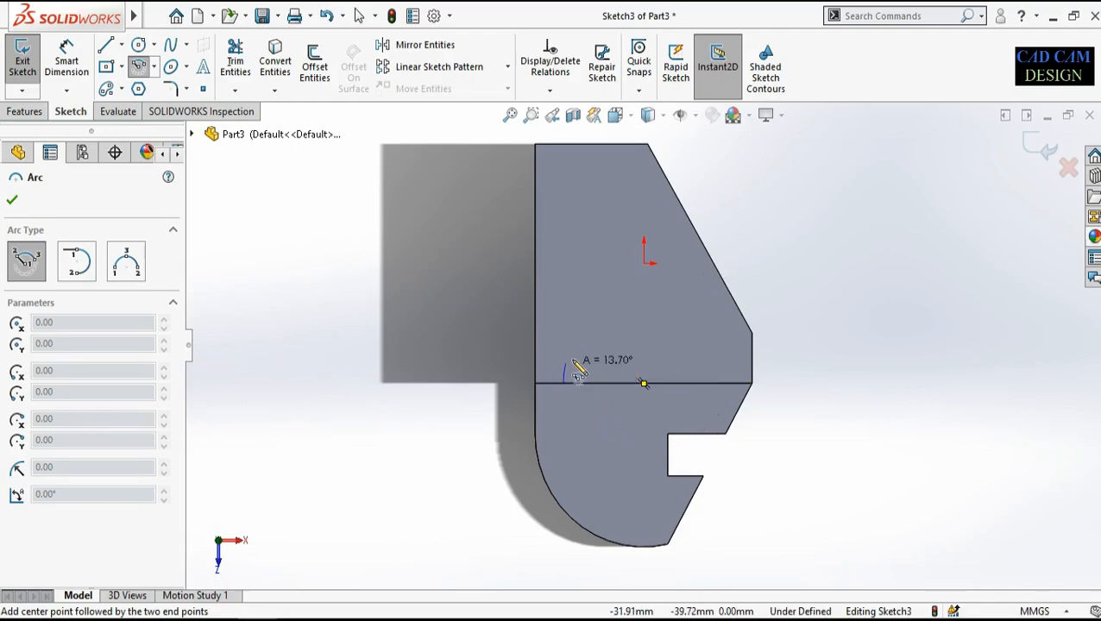
{"action": "left_click", "coordinate": [734, 392]}
{"action": "right_click", "coordinate": [804, 378]}
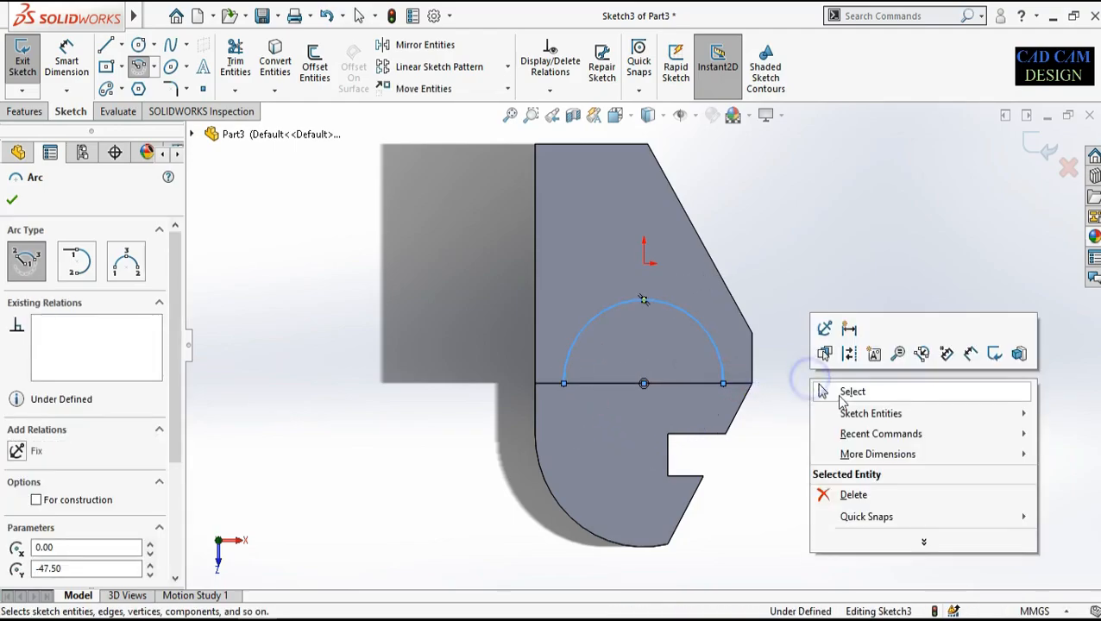
{"action": "left_click", "coordinate": [842, 393]}
Step: Convert the top face's front edge into a sketch line and trim its ends outside the arc to close the semicircle
{"action": "scroll", "coordinate": [658, 383], "scroll_direction": "down", "scroll_amount": 2}
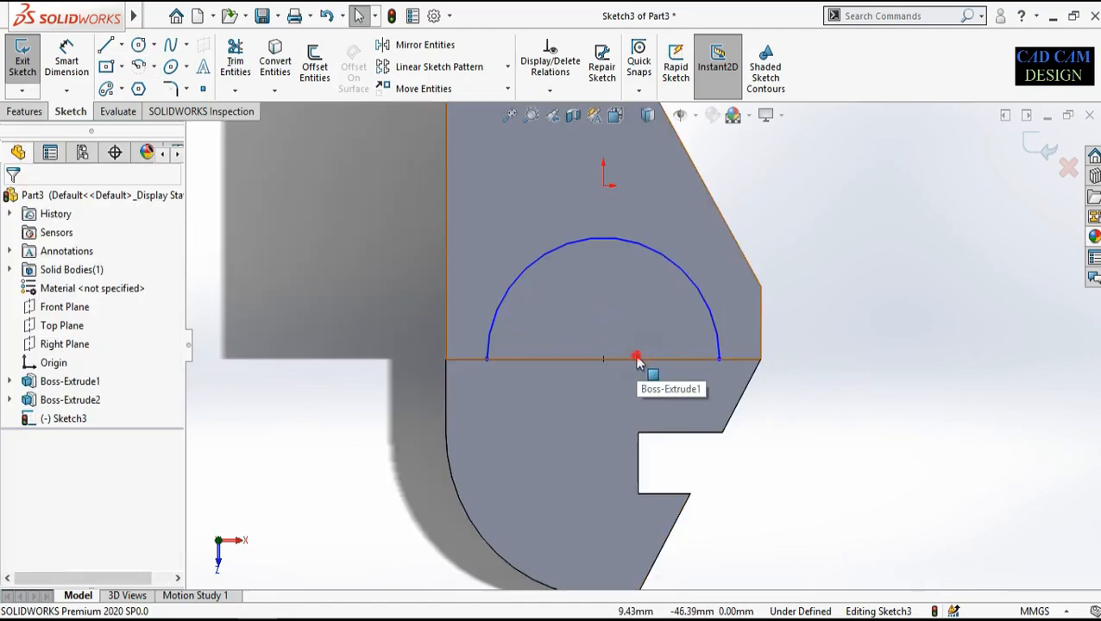
{"action": "mouse_move", "coordinate": [799, 385]}
{"action": "middle_mouse_down"}
{"action": "mouse_move", "coordinate": [789, 264]}
{"action": "mouse_move", "coordinate": [608, 324]}
{"action": "middle_mouse_up"}
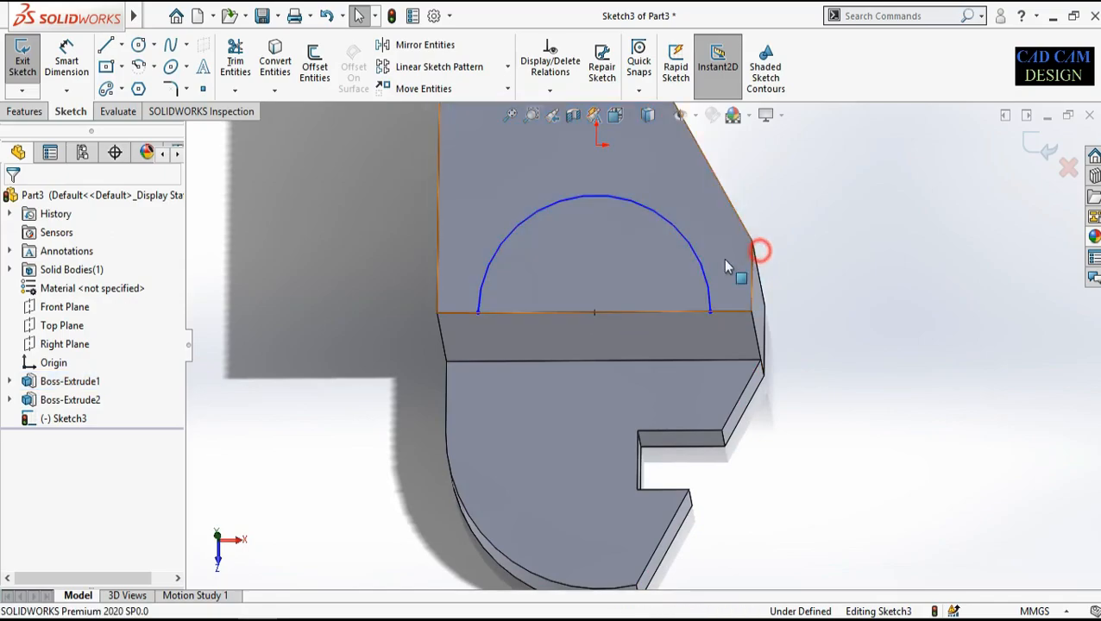
{"action": "left_click", "coordinate": [607, 316]}
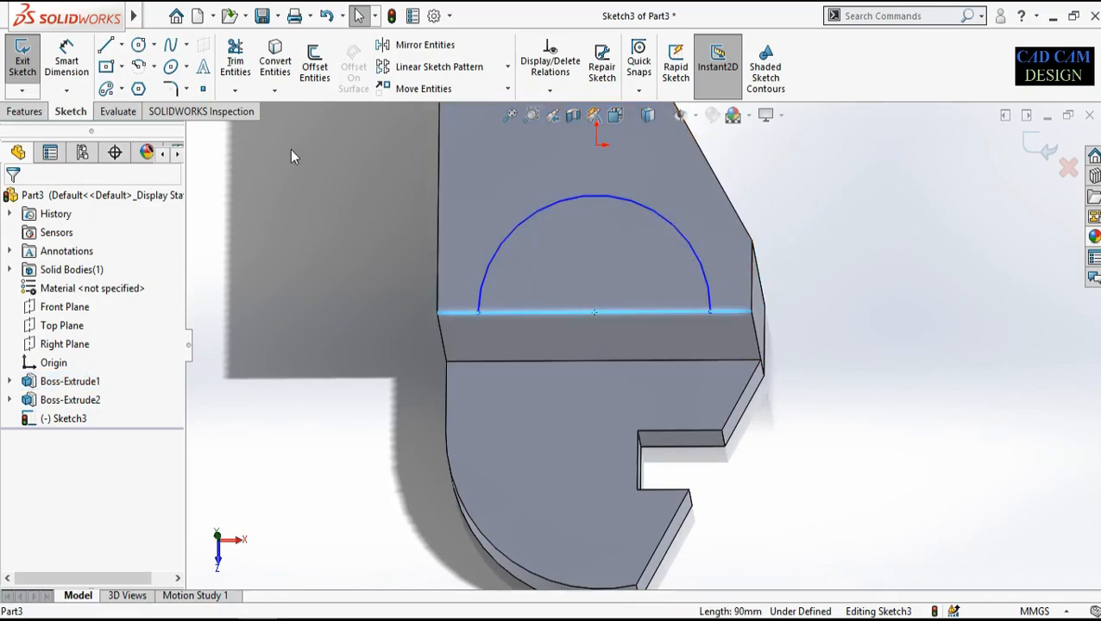
{"action": "left_click", "coordinate": [276, 61]}
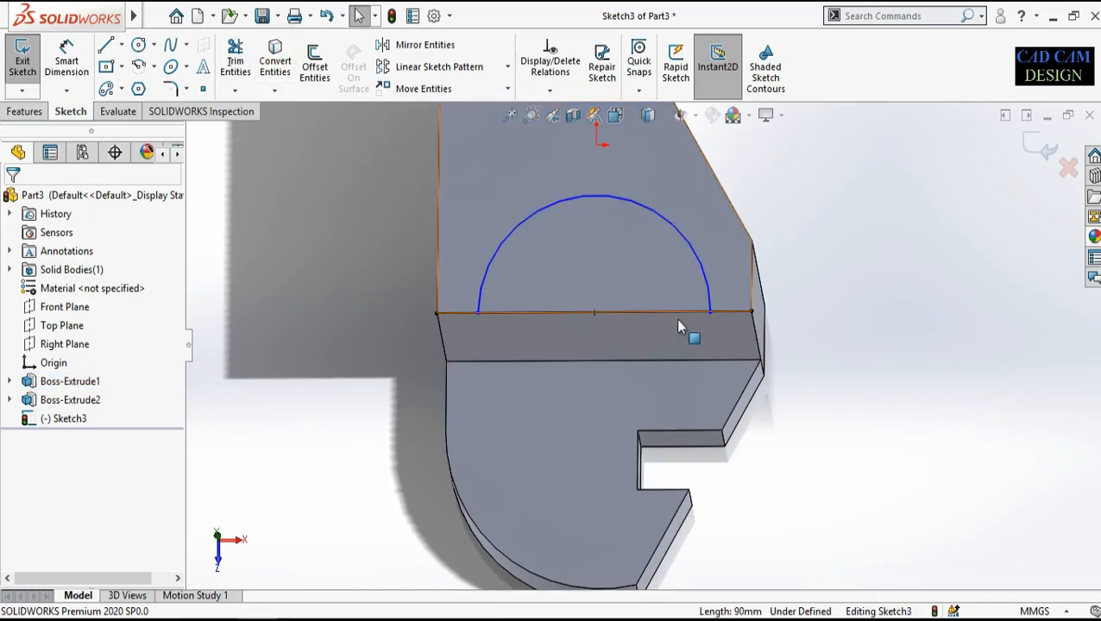
{"action": "left_click", "coordinate": [258, 54]}
{"action": "left_click", "coordinate": [33, 200]}
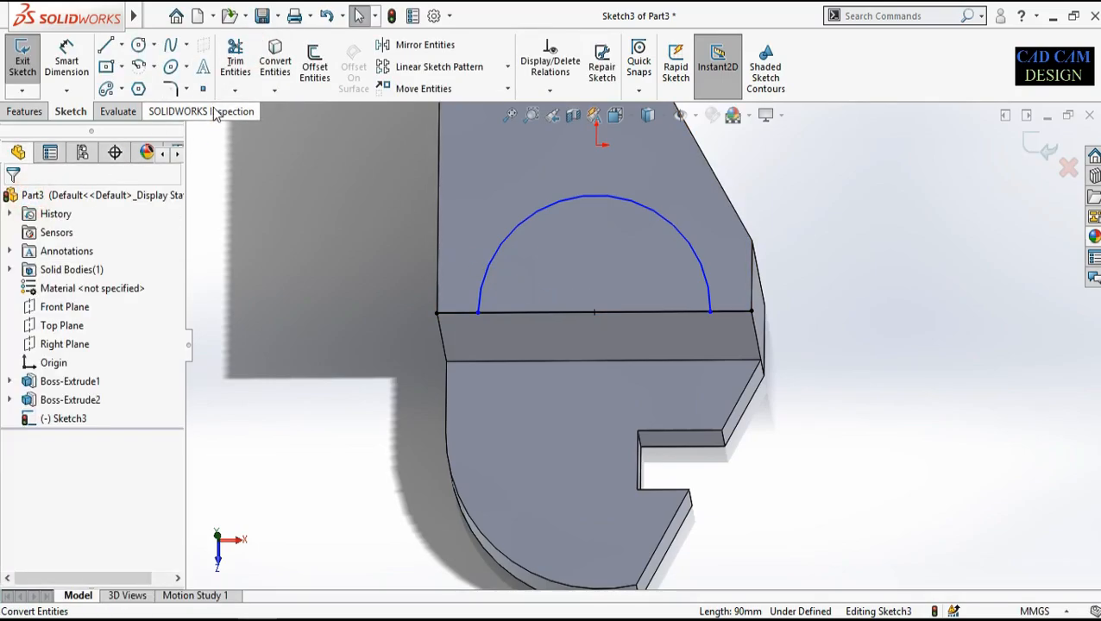
{"action": "left_click", "coordinate": [235, 61]}
{"action": "left_click_drag", "start_coordinate": [455, 282], "coordinate": [447, 326]}
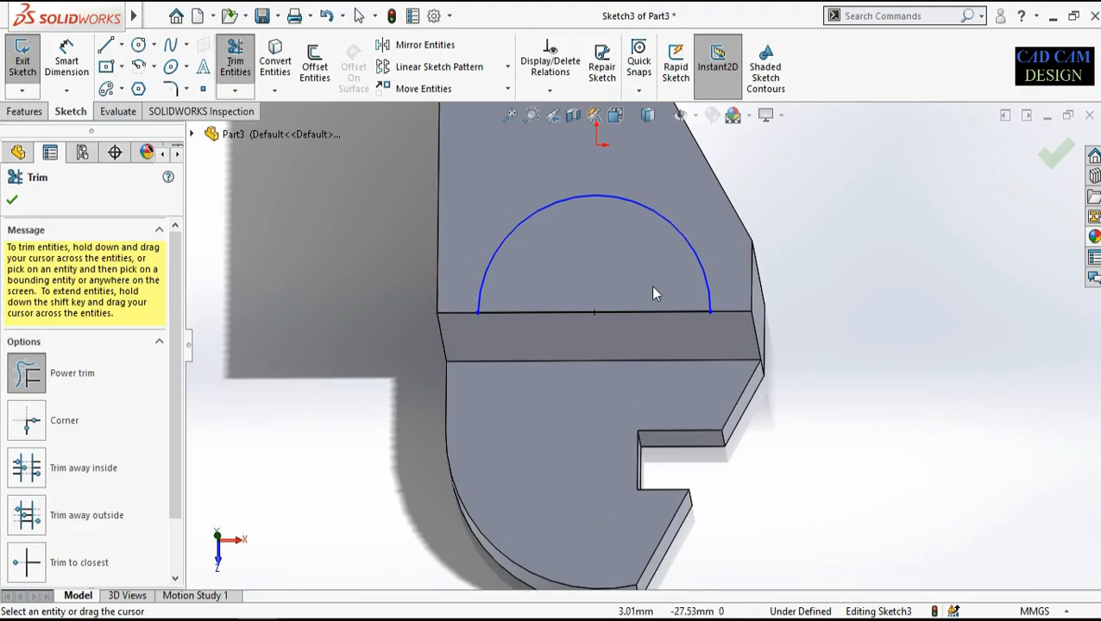
Step: Dimension the semicircular arc's radius as 31.8 mm and exit the sketch
{"action": "right_click_drag", "start_coordinate": [660, 376], "coordinate": [669, 221]}
{"action": "left_click", "coordinate": [664, 214]}
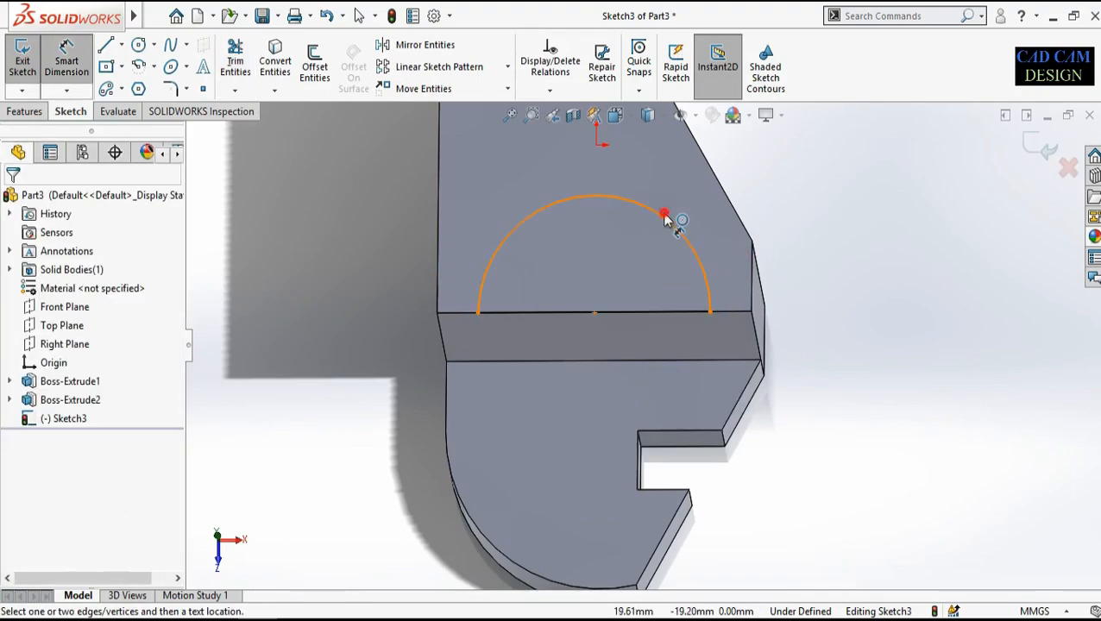
{"action": "left_click", "coordinate": [767, 170]}
{"action": "type", "text": "3"}
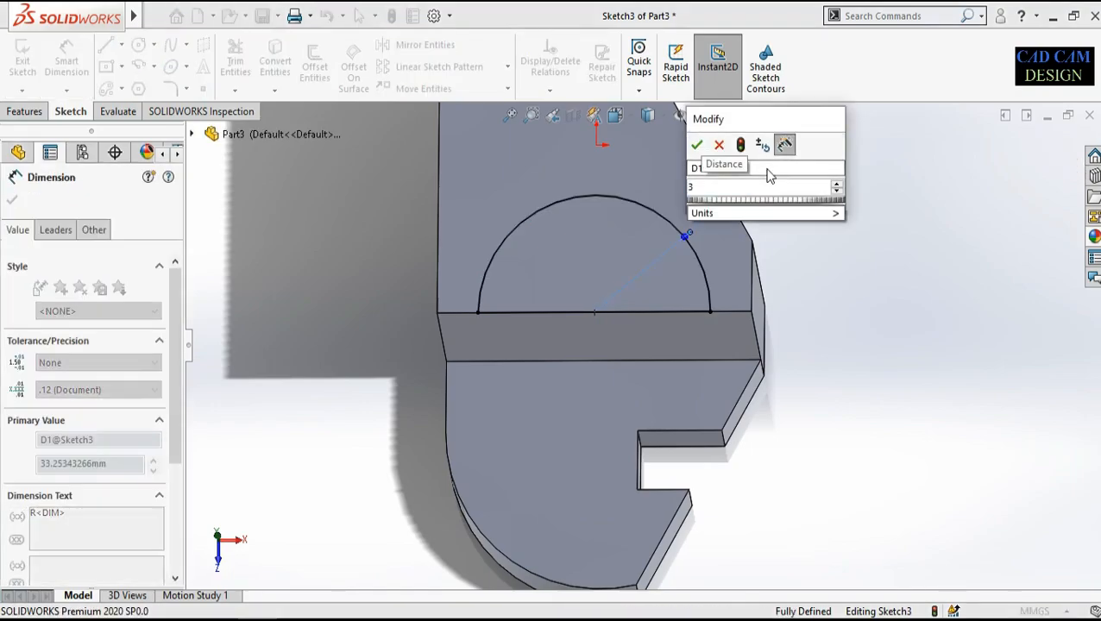
{"action": "type", "text": "1.8"}
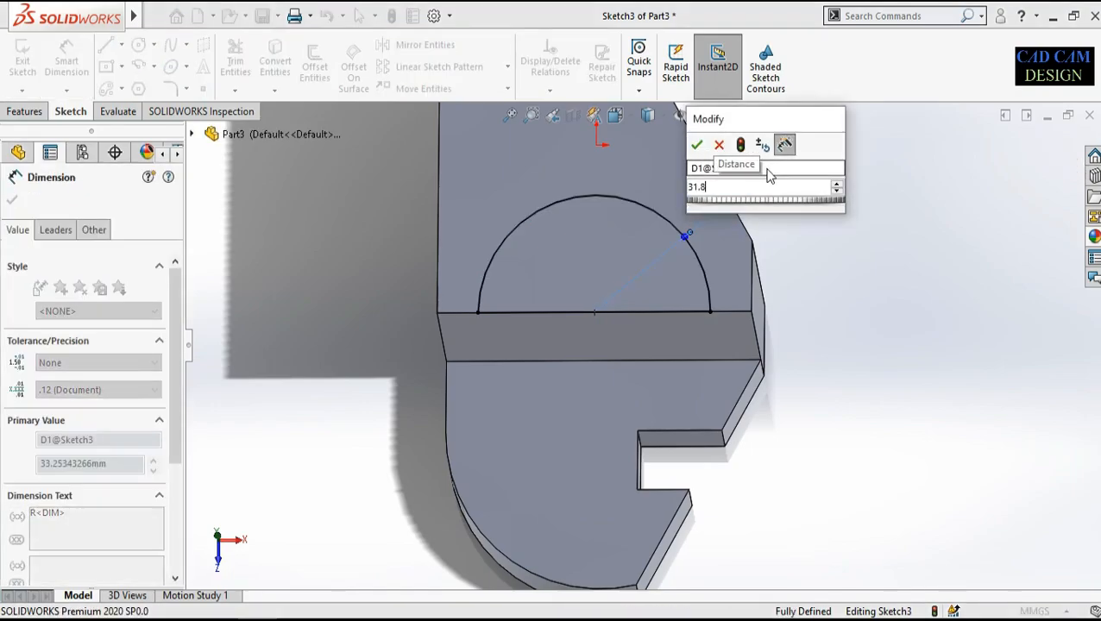
{"action": "key", "text": "Return"}
{"action": "left_click", "coordinate": [1049, 149]}
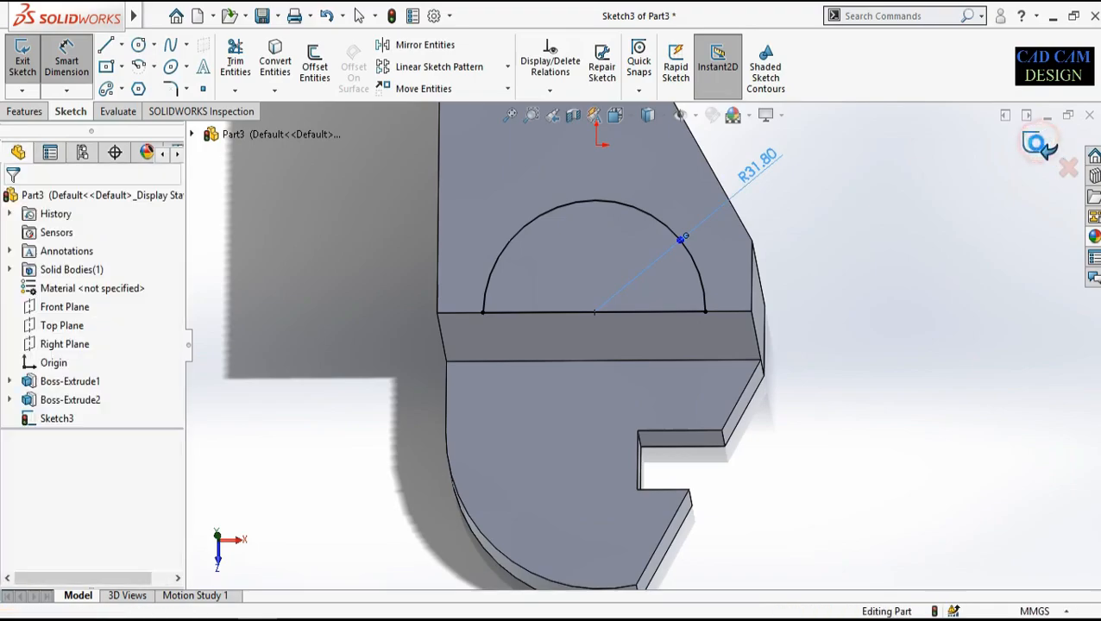
Step: Extrude-cut the semicircle 28.6 mm deep into the block as a blind cut, checking the depth against the reference drawing in Paint
{"action": "left_click", "coordinate": [26, 115]}
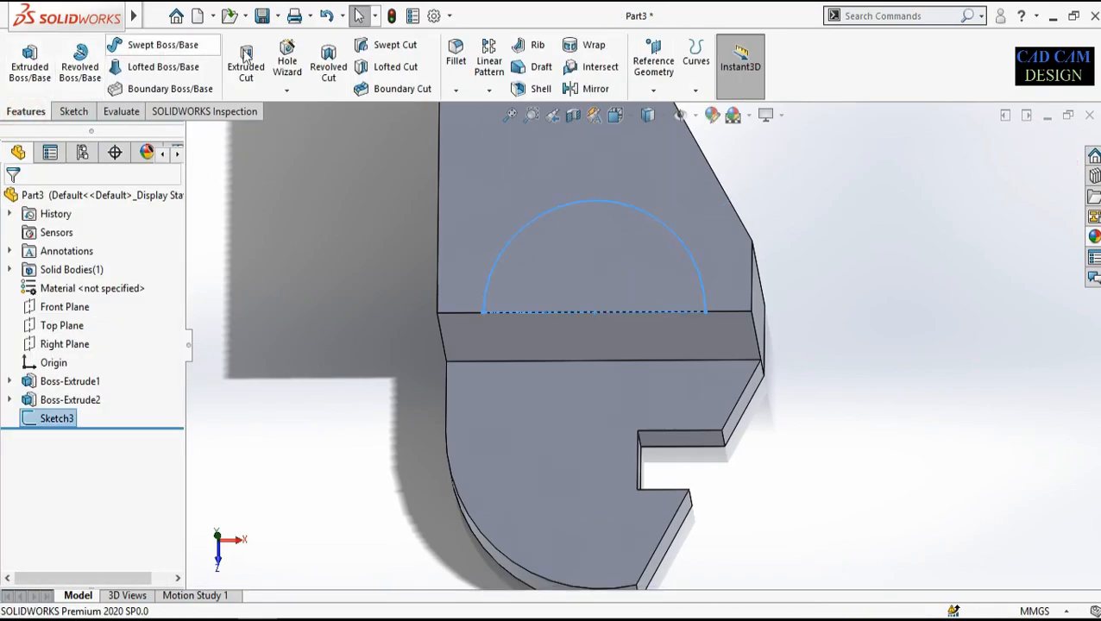
{"action": "left_click", "coordinate": [249, 62]}
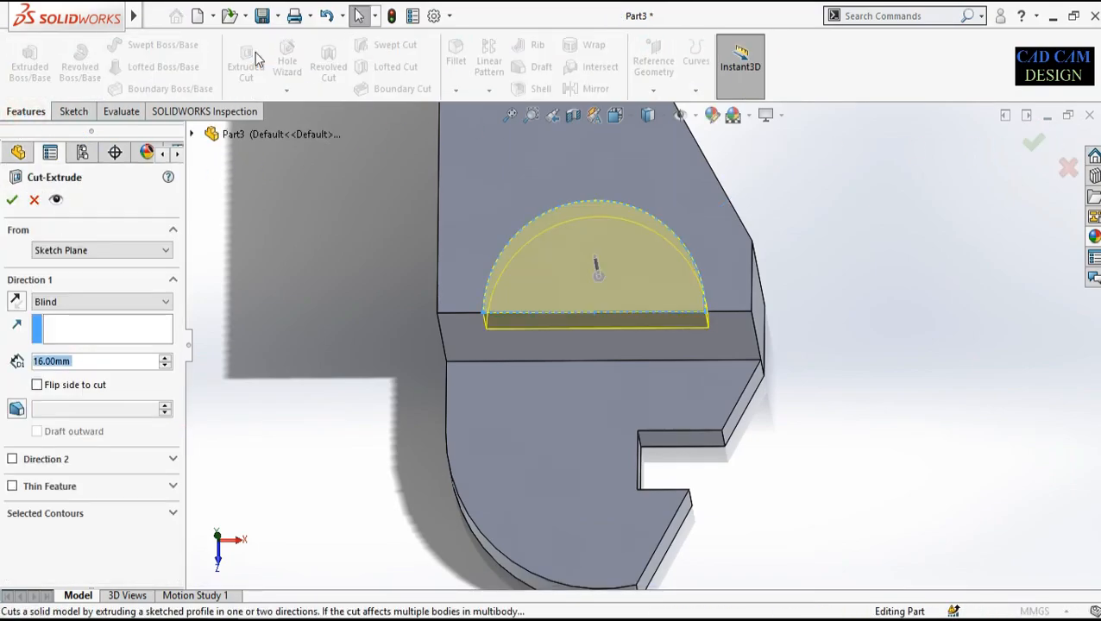
{"action": "mouse_move", "coordinate": [434, 231]}
{"action": "middle_mouse_down"}
{"action": "mouse_move", "coordinate": [443, 180]}
{"action": "mouse_move", "coordinate": [425, 224]}
{"action": "middle_mouse_up"}
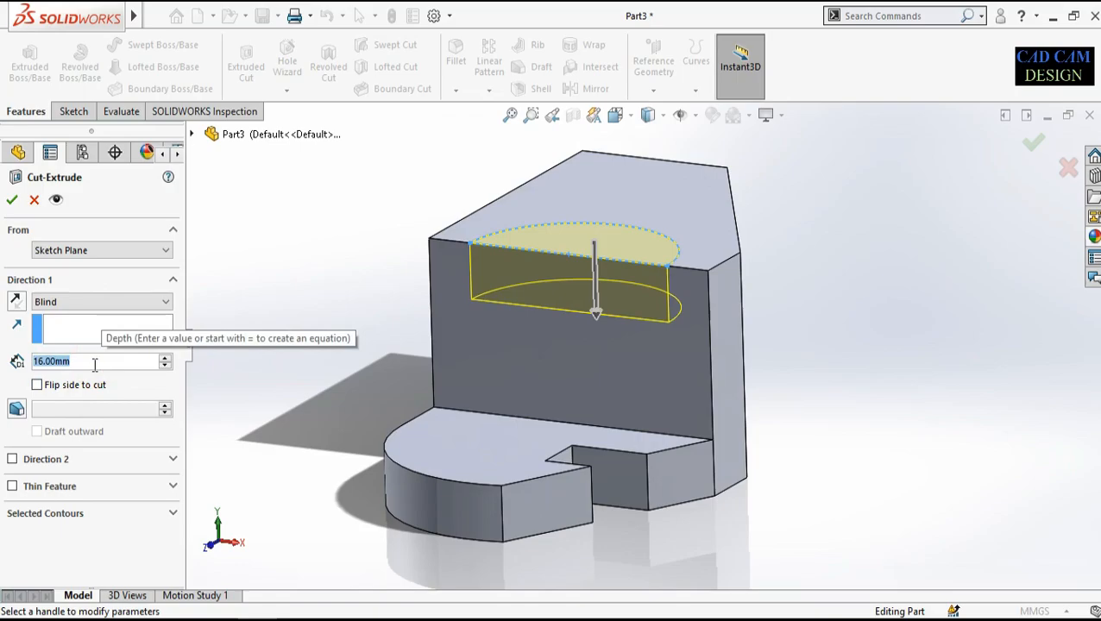
{"action": "type", "text": "28."}
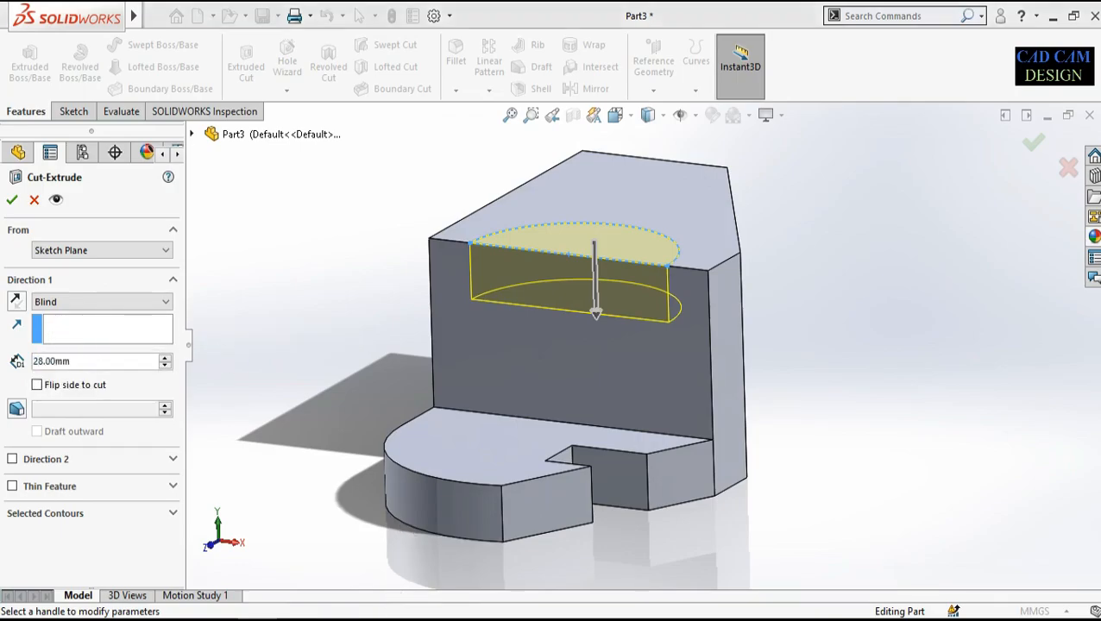
{"action": "key", "text": "alt+Tab"}
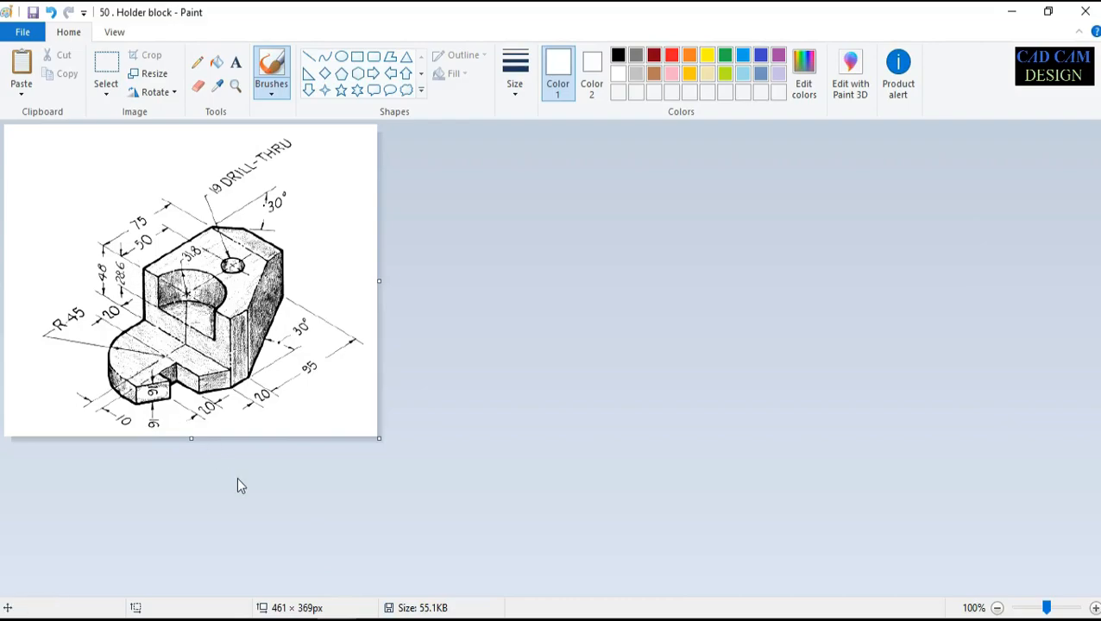
{"action": "key", "text": "alt+Tab"}
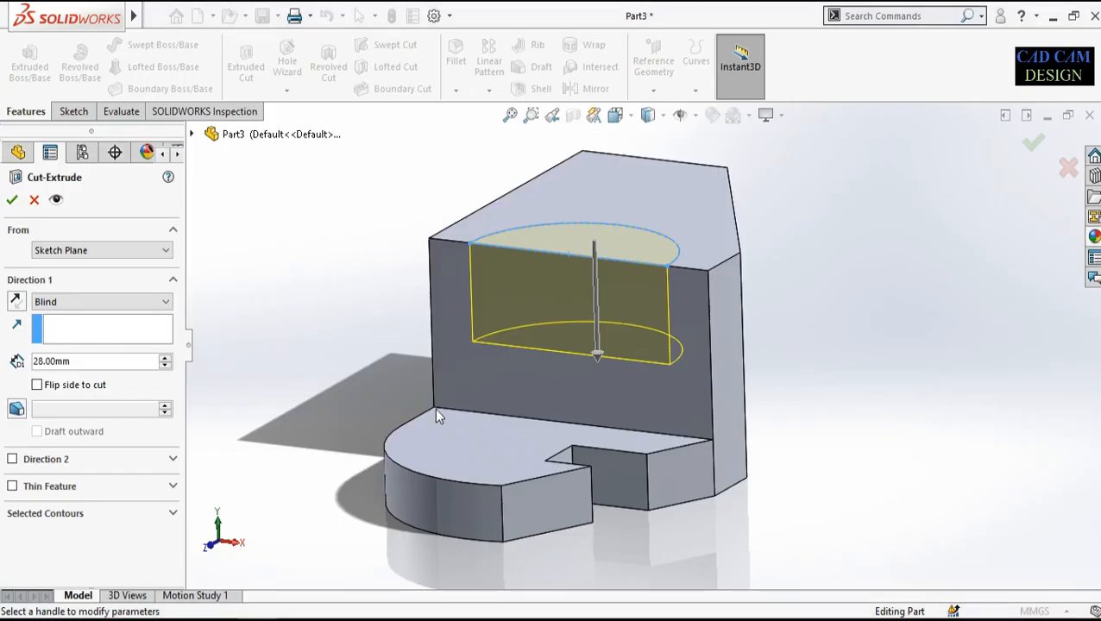
{"action": "double_click", "coordinate": [91, 361]}
{"action": "type", "text": "28.6"}
{"action": "key", "text": "Return"}
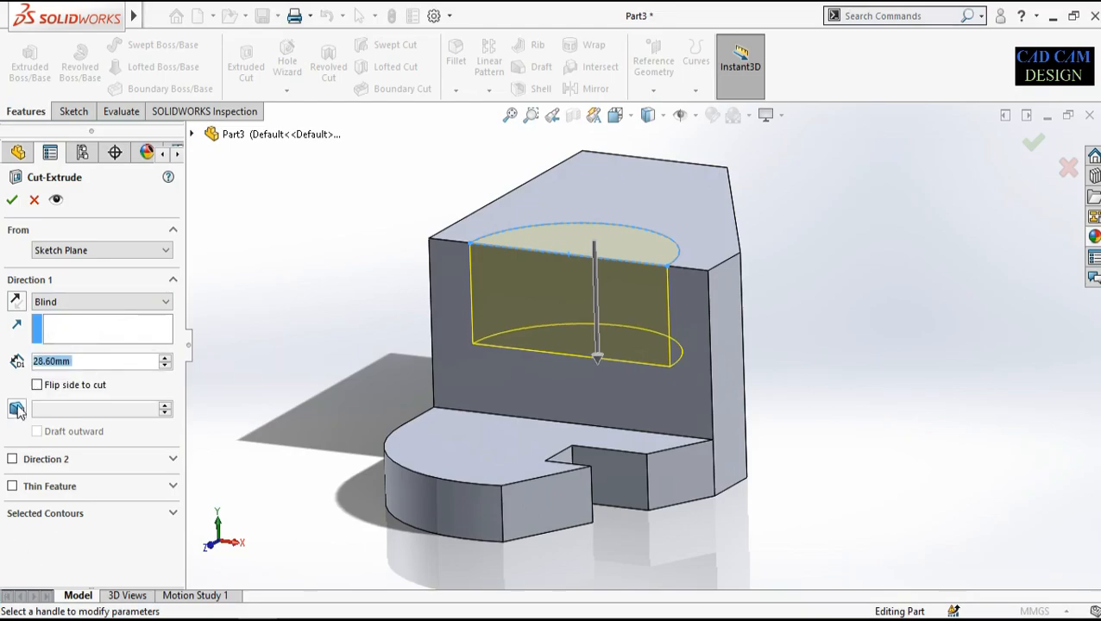
{"action": "left_click", "coordinate": [13, 199]}
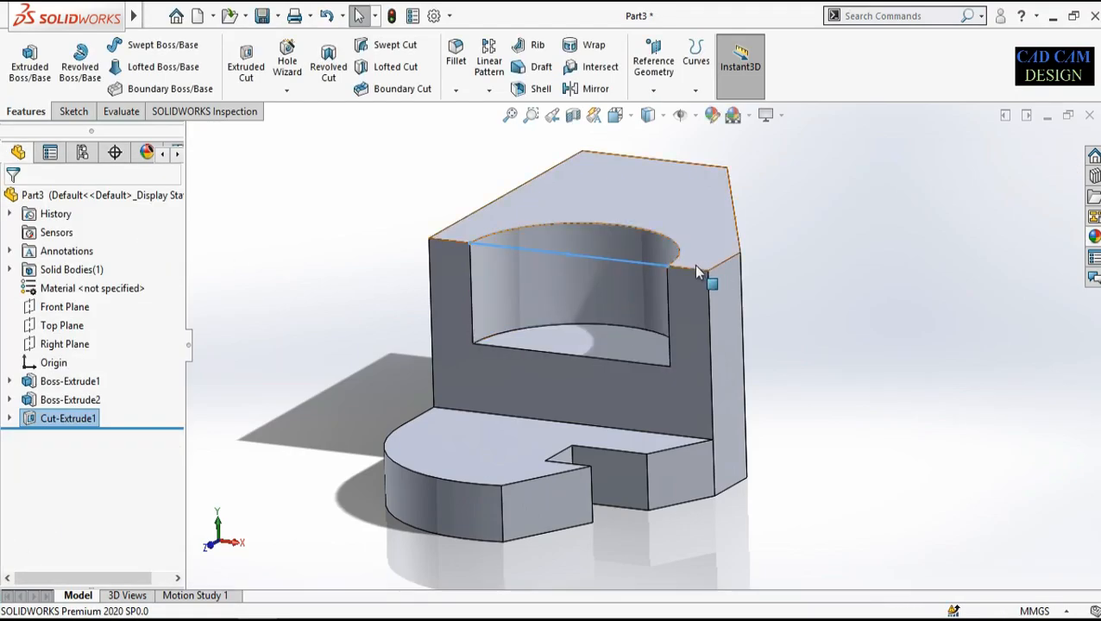
Step: Start another sketch on the block's top face behind the semicircular pocket and view it face-on
{"action": "middle_click_drag", "start_coordinate": [740, 274], "coordinate": [542, 446]}
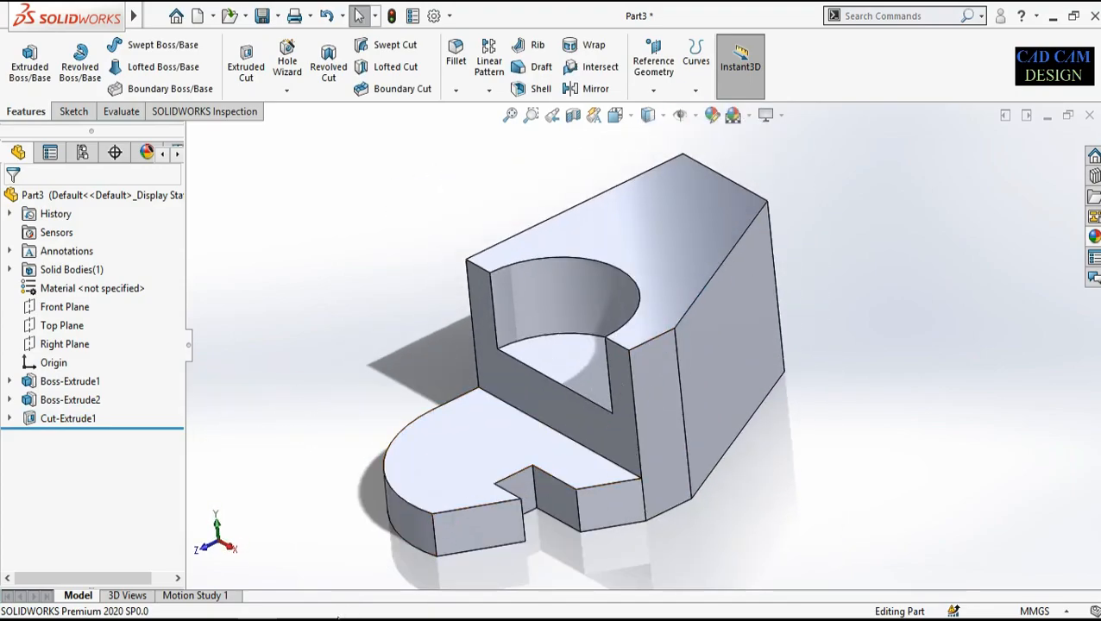
{"action": "left_click", "coordinate": [339, 617]}
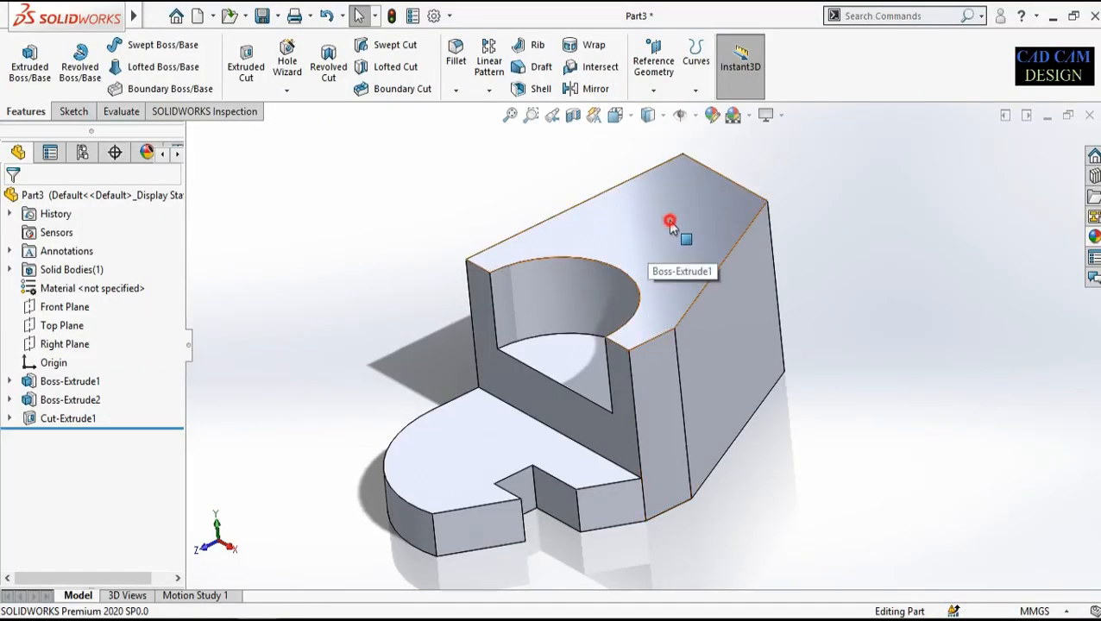
{"action": "left_click", "coordinate": [670, 227]}
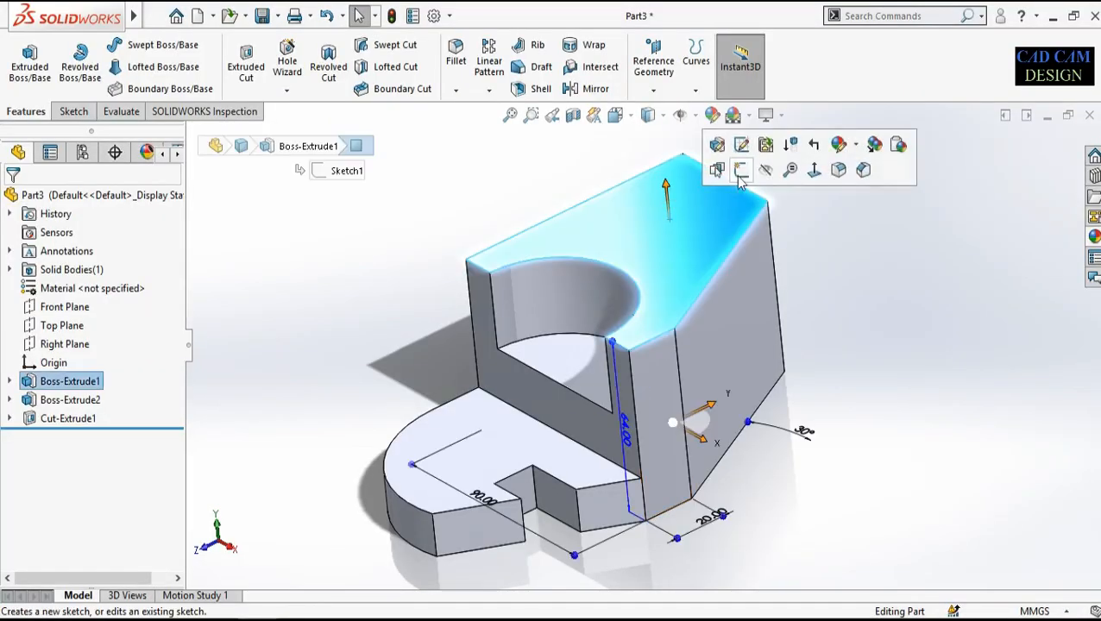
{"action": "left_click", "coordinate": [742, 171]}
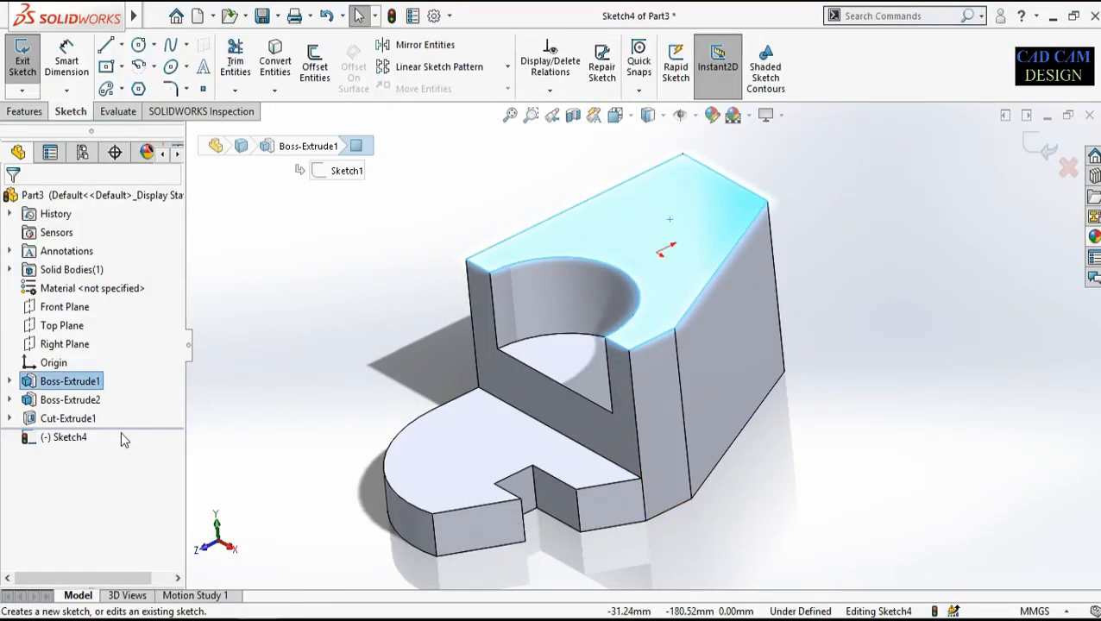
{"action": "right_click", "coordinate": [82, 440]}
{"action": "left_click", "coordinate": [180, 344]}
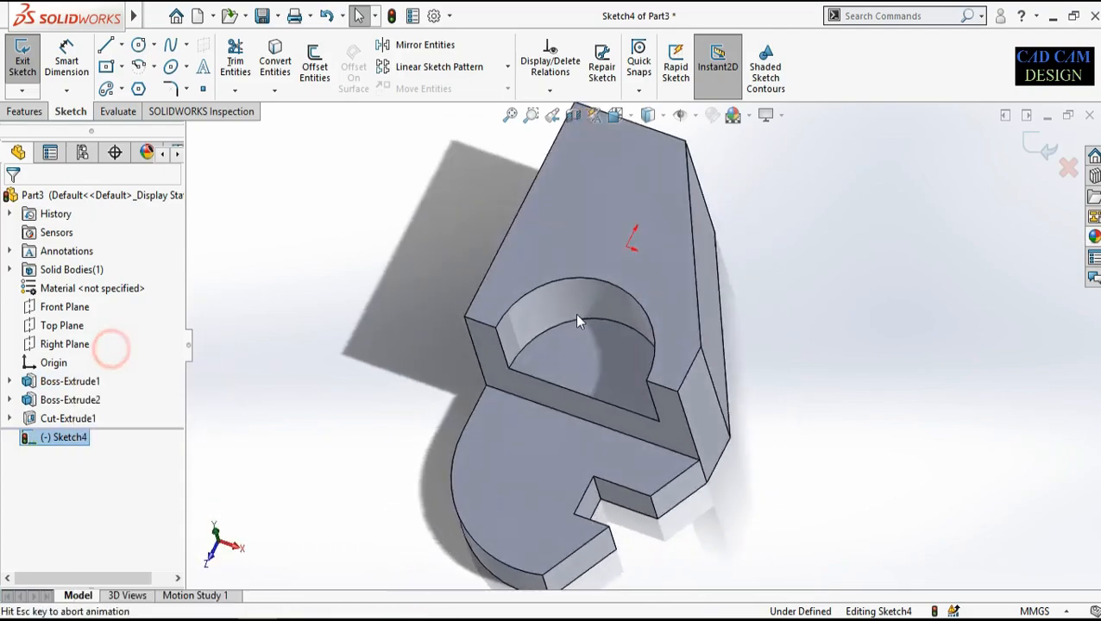
Step: Draw a vertical centerline from the midpoint of the pocket's open front side toward the back of the top face
{"action": "left_click", "coordinate": [122, 48]}
{"action": "left_click", "coordinate": [142, 87]}
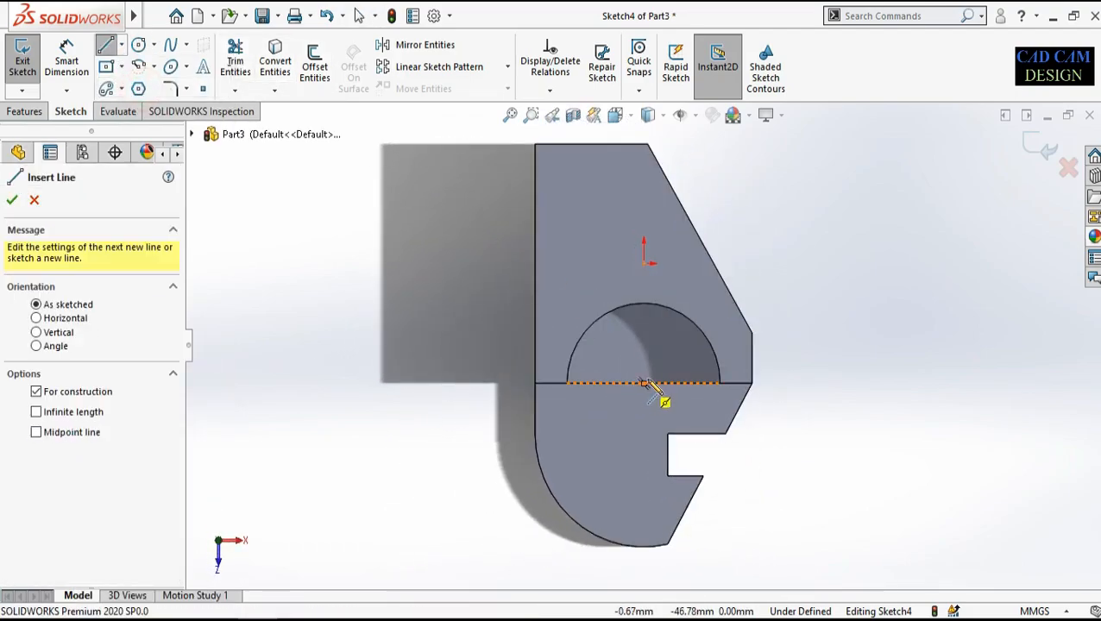
{"action": "left_click", "coordinate": [644, 383]}
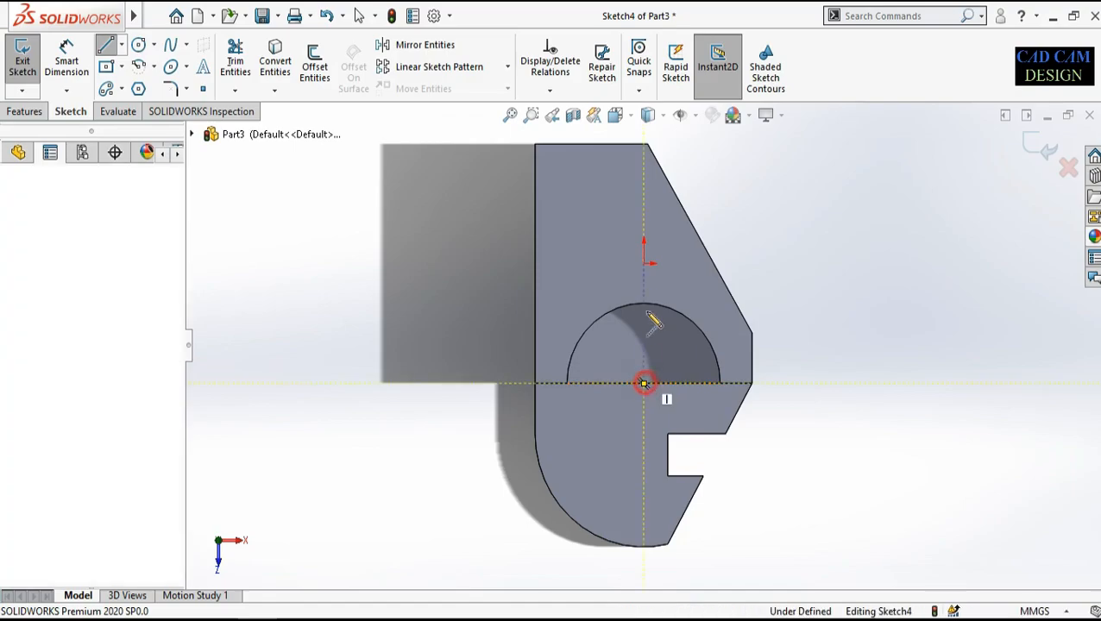
{"action": "left_click", "coordinate": [644, 225]}
{"action": "right_click", "coordinate": [798, 283]}
{"action": "left_click", "coordinate": [811, 290]}
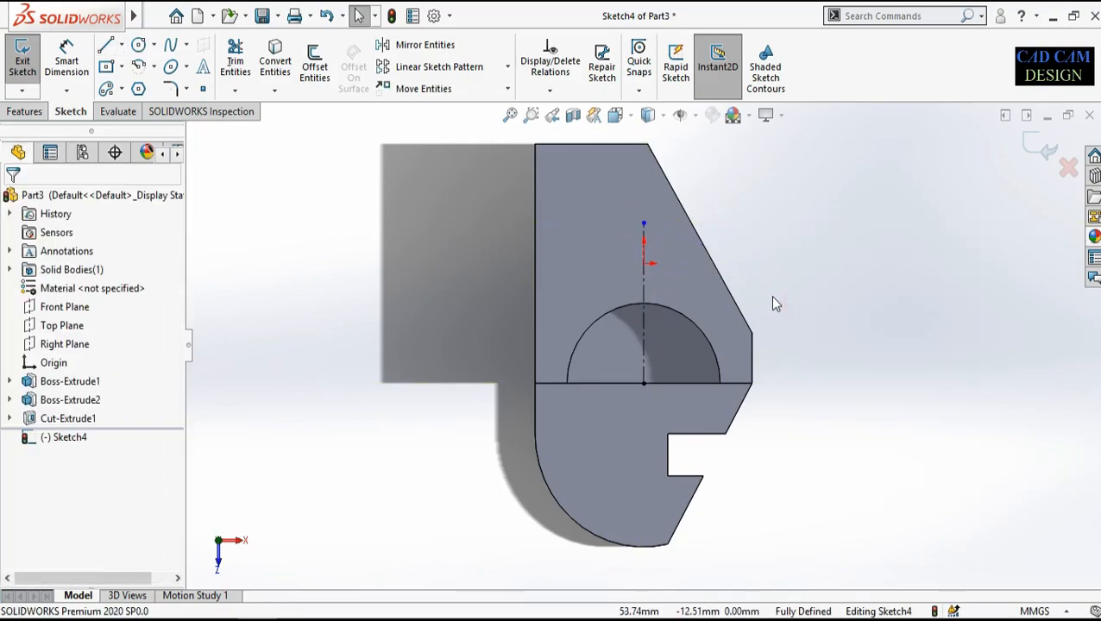
Step: Dimension the centerline's length as 50 mm and exit the sketch
{"action": "right_click_drag", "start_coordinate": [824, 394], "coordinate": [826, 295]}
{"action": "left_click", "coordinate": [640, 288]}
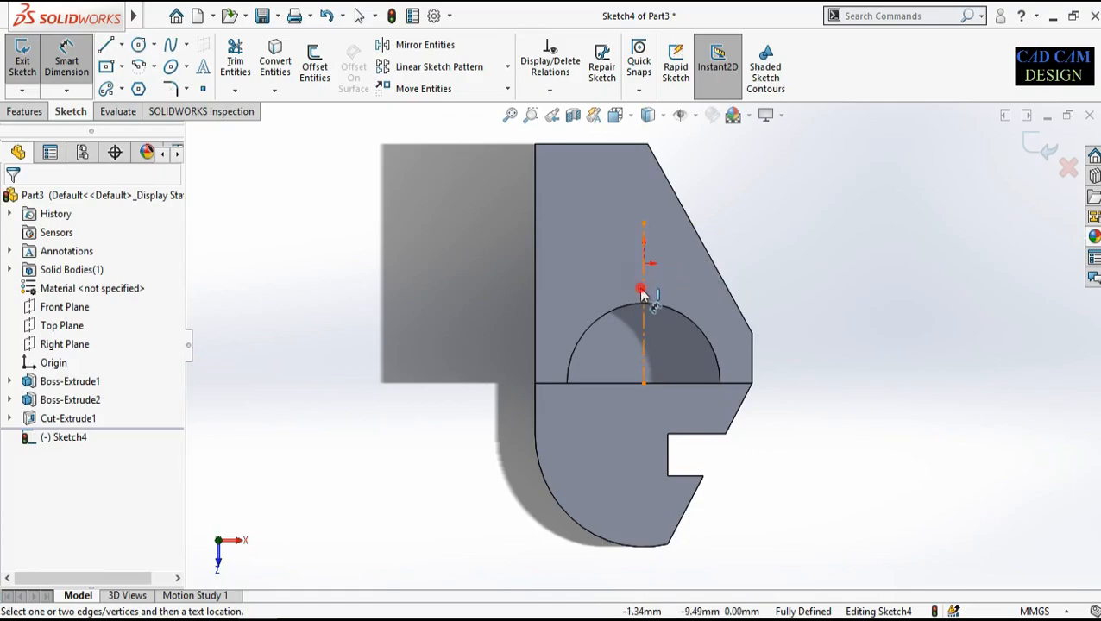
{"action": "left_click", "coordinate": [483, 300]}
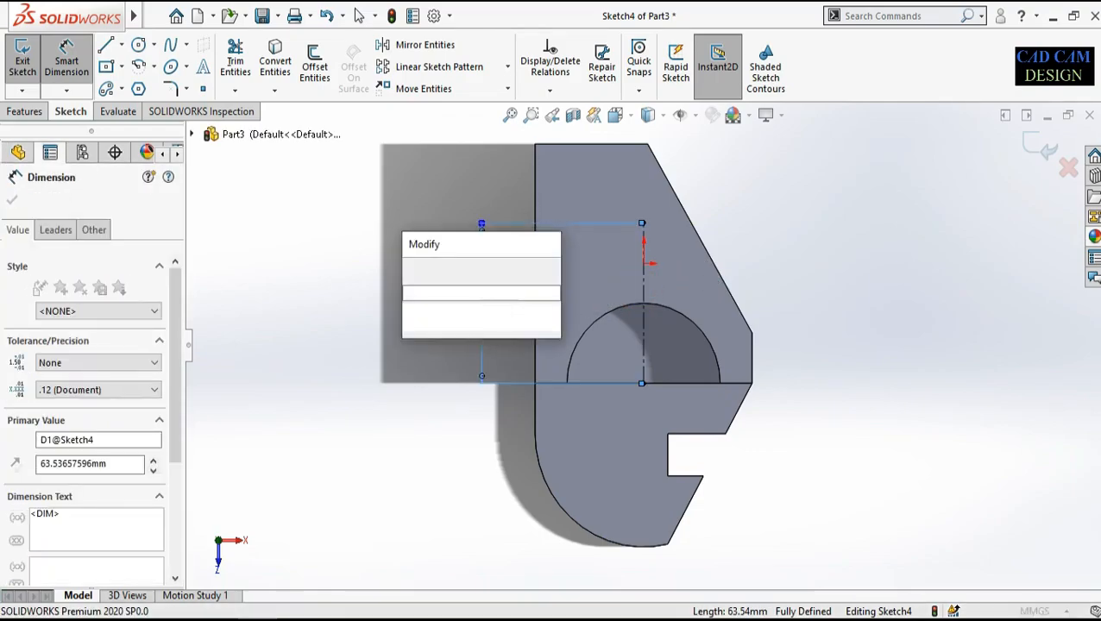
{"action": "type", "text": "50"}
{"action": "key", "text": "Return"}
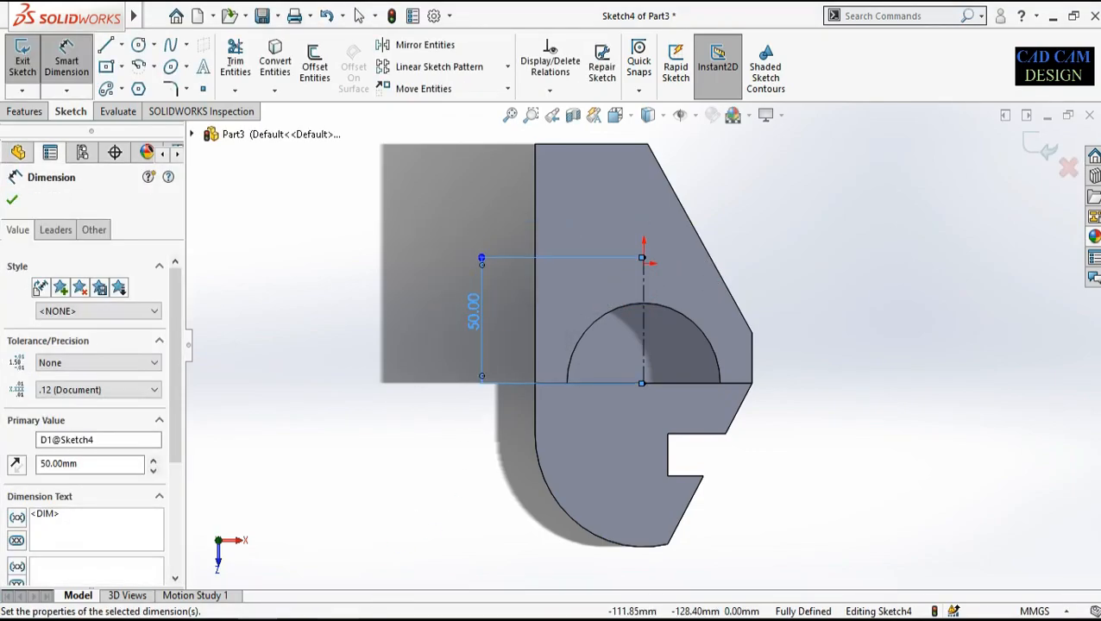
{"action": "left_click", "coordinate": [336, 619]}
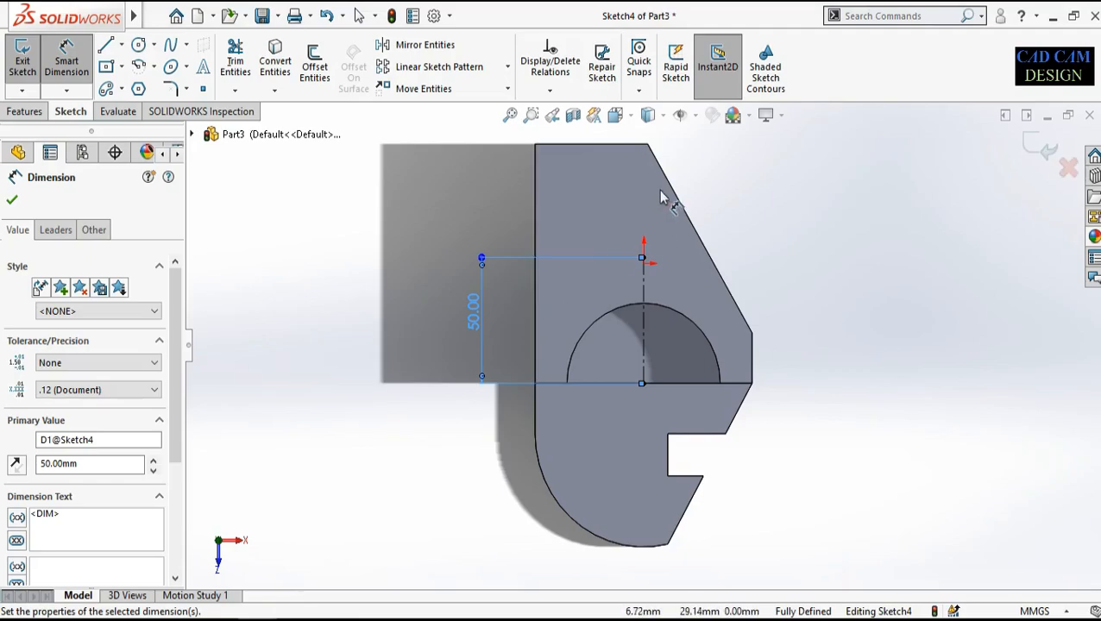
{"action": "scroll", "coordinate": [652, 267], "scroll_direction": "down", "scroll_amount": 4}
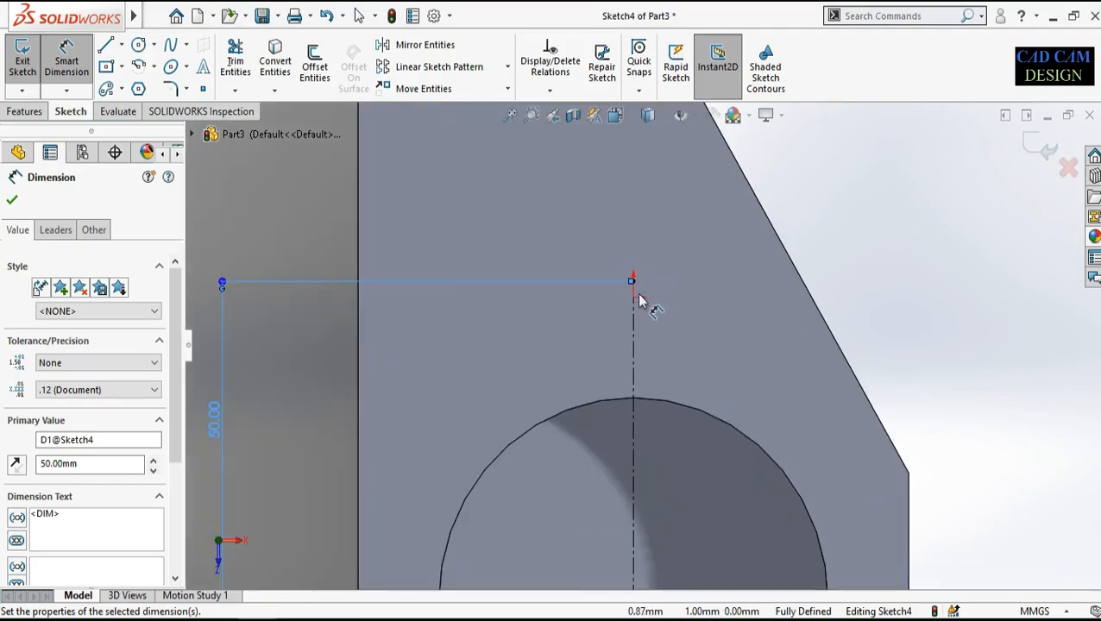
{"action": "scroll", "coordinate": [640, 299], "scroll_direction": "down", "scroll_amount": 3}
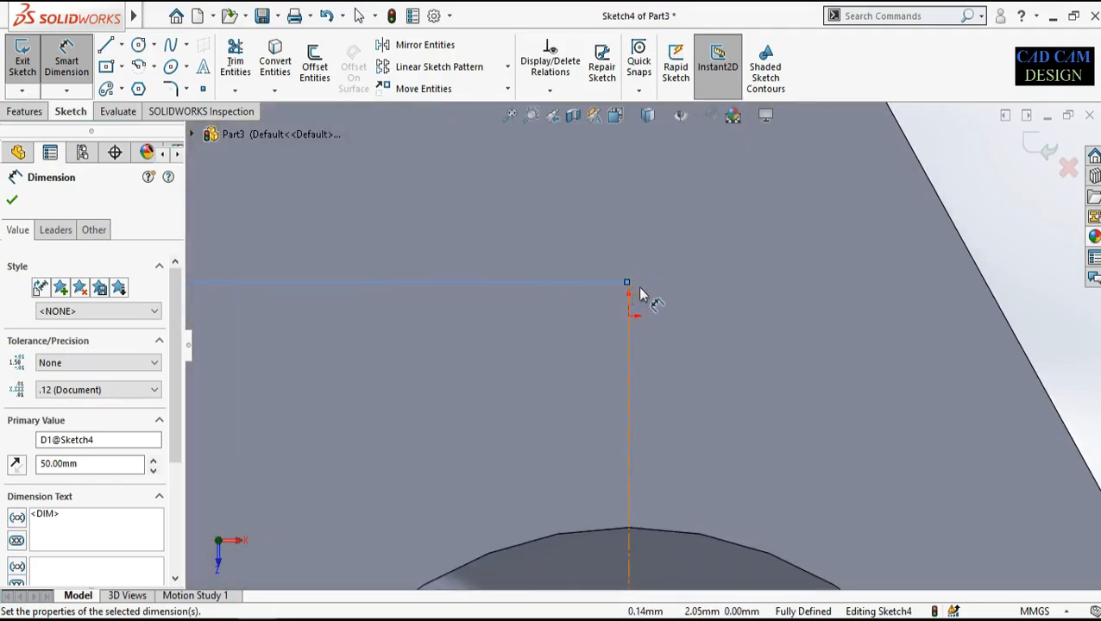
{"action": "left_click", "coordinate": [1032, 143]}
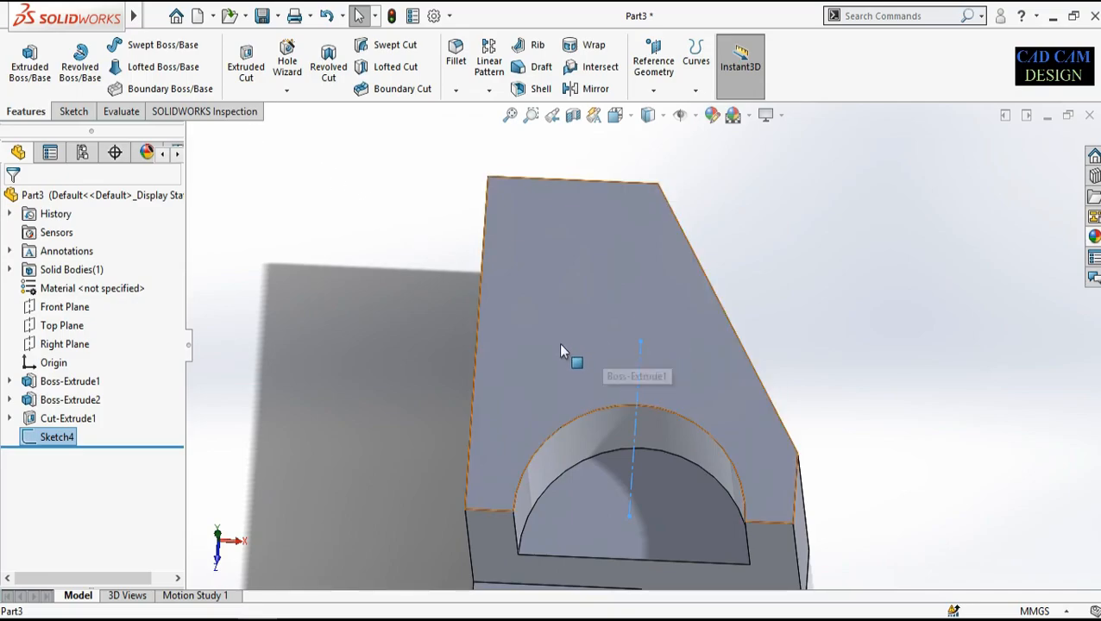
Step: Start a Hole Wizard hole using the plain Hole type, the ANSI Metric standard and Drill sizes
{"action": "left_click", "coordinate": [286, 90]}
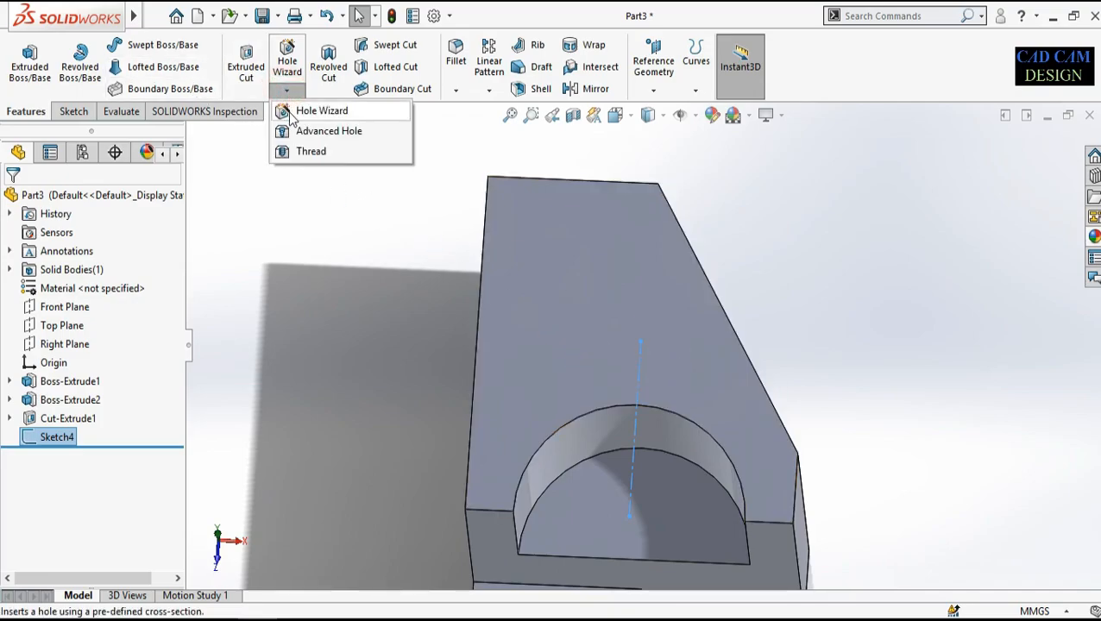
{"action": "left_click", "coordinate": [310, 111]}
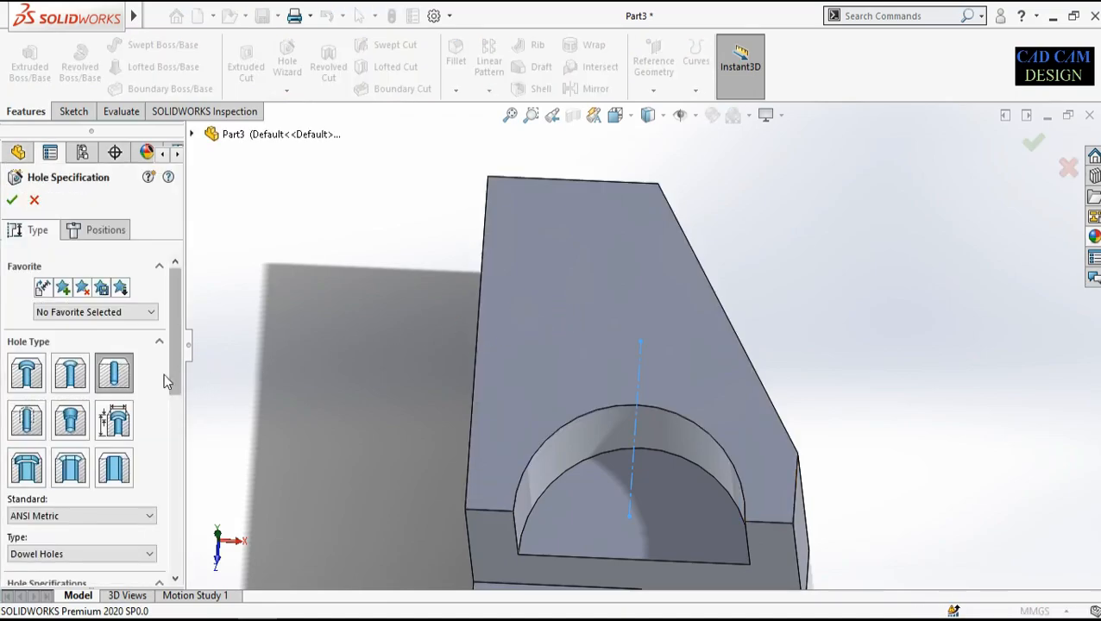
{"action": "left_click_drag", "start_coordinate": [177, 304], "coordinate": [157, 317]}
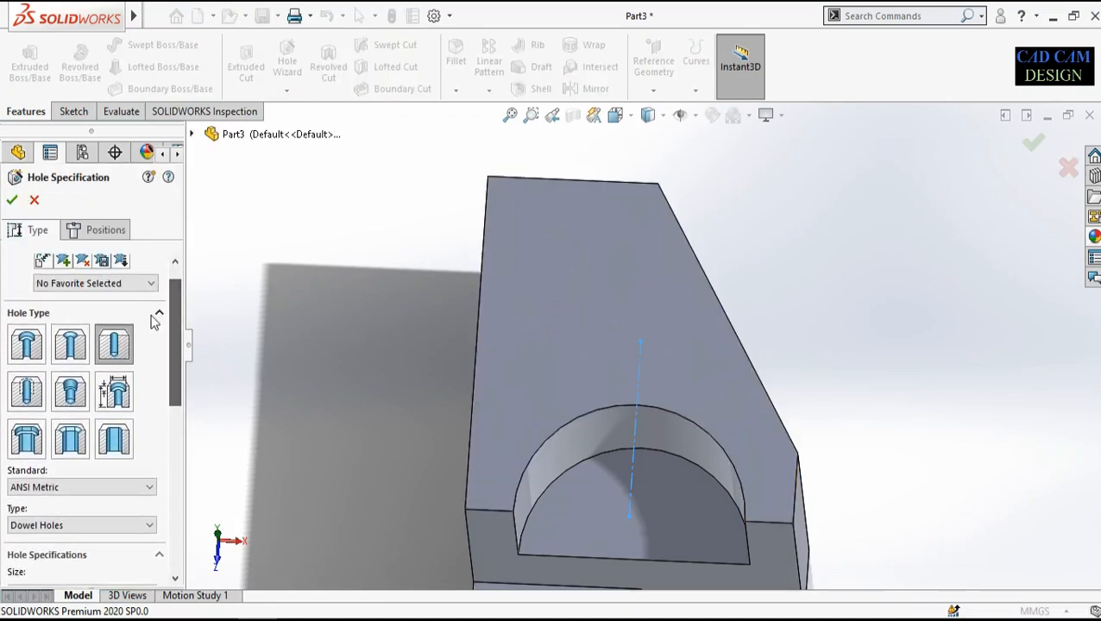
{"action": "left_click", "coordinate": [112, 343]}
{"action": "left_click_drag", "start_coordinate": [176, 305], "coordinate": [177, 360]}
{"action": "left_click", "coordinate": [129, 361]}
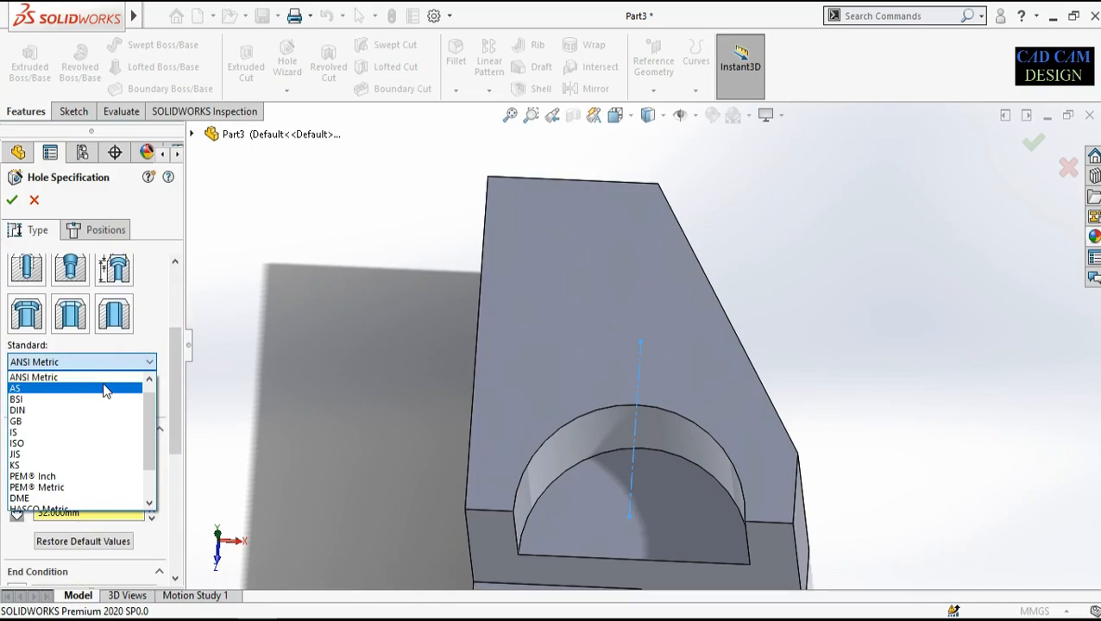
{"action": "left_click", "coordinate": [95, 379]}
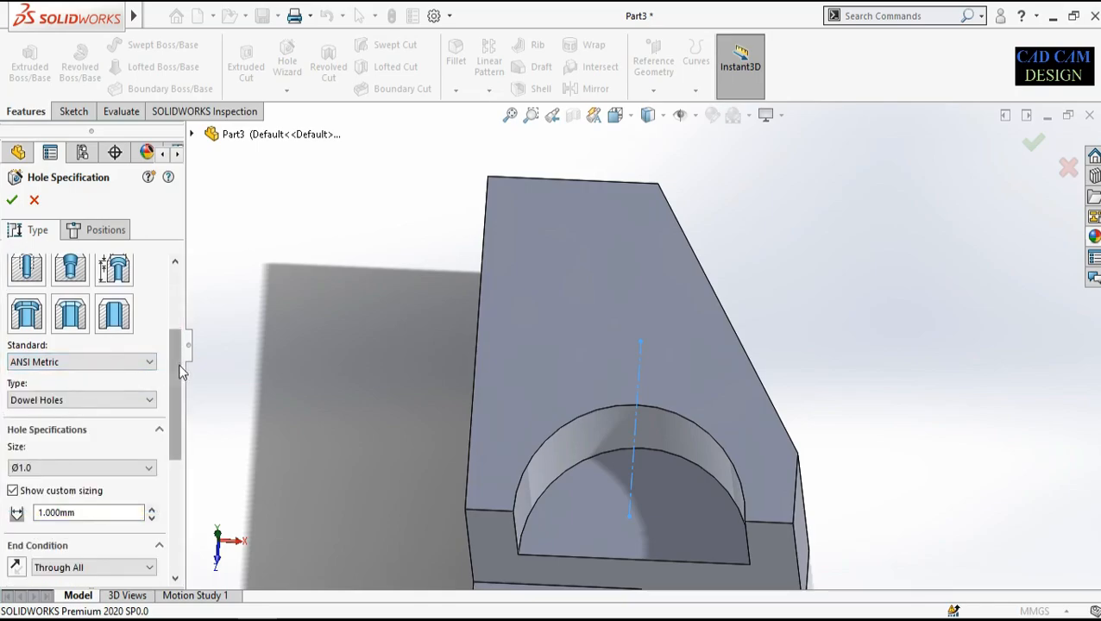
{"action": "left_click_drag", "start_coordinate": [177, 367], "coordinate": [169, 390]}
{"action": "left_click", "coordinate": [105, 358]}
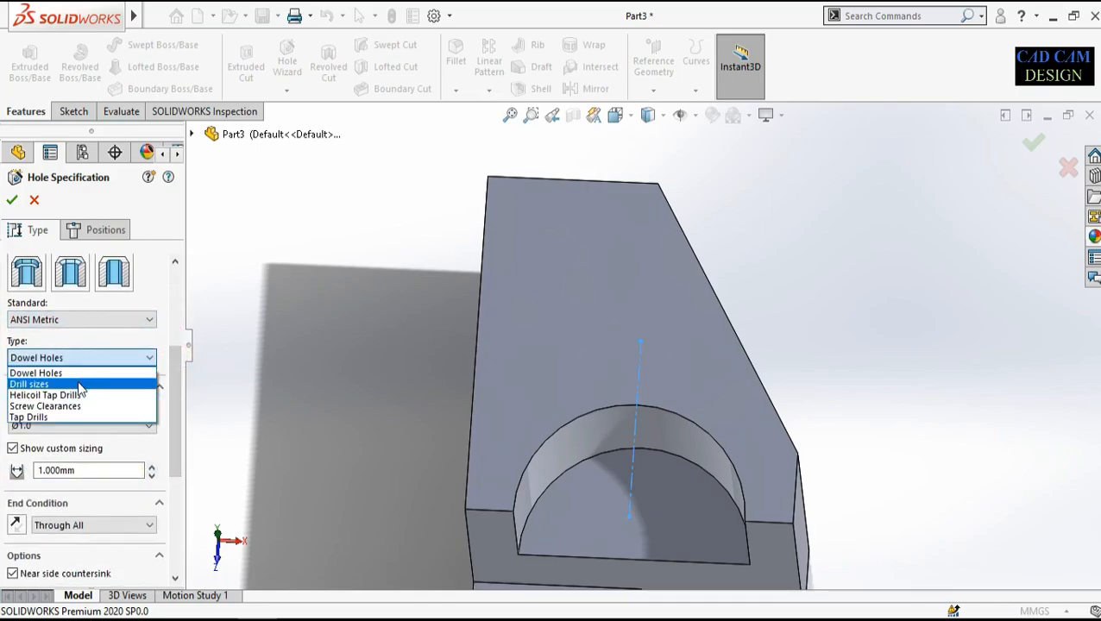
{"action": "left_click", "coordinate": [80, 385]}
Step: Set the drilled hole's size to Ø19.0 with a Through All end condition
{"action": "left_click_drag", "start_coordinate": [175, 374], "coordinate": [168, 399]}
{"action": "left_click", "coordinate": [78, 329]}
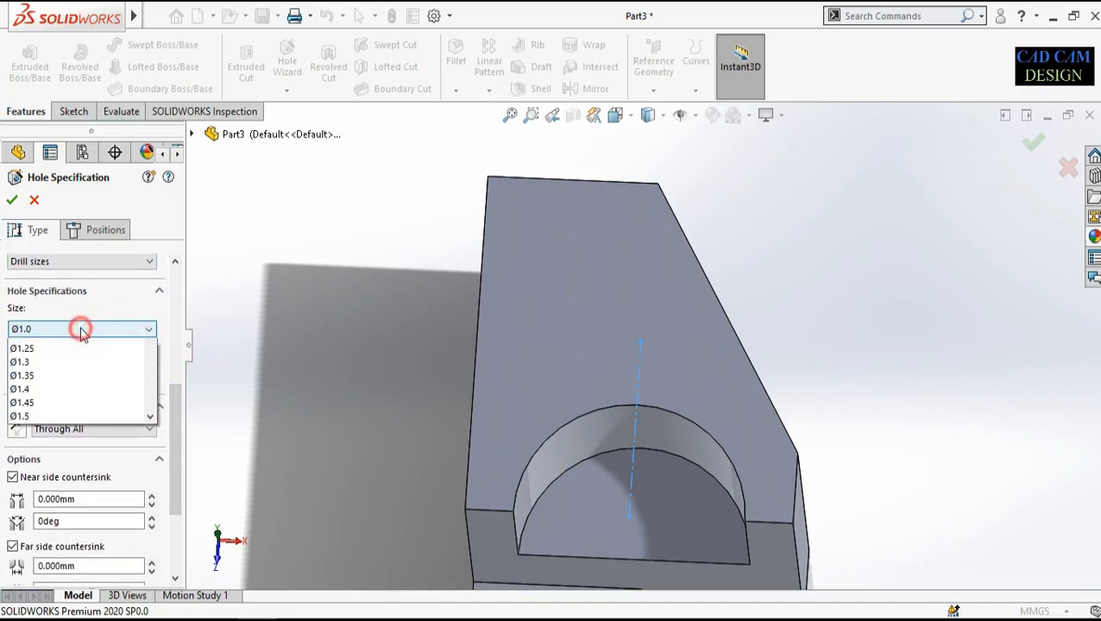
{"action": "scroll", "coordinate": [57, 437], "scroll_direction": "down", "scroll_amount": 8}
{"action": "scroll", "coordinate": [60, 439], "scroll_direction": "down", "scroll_amount": 20}
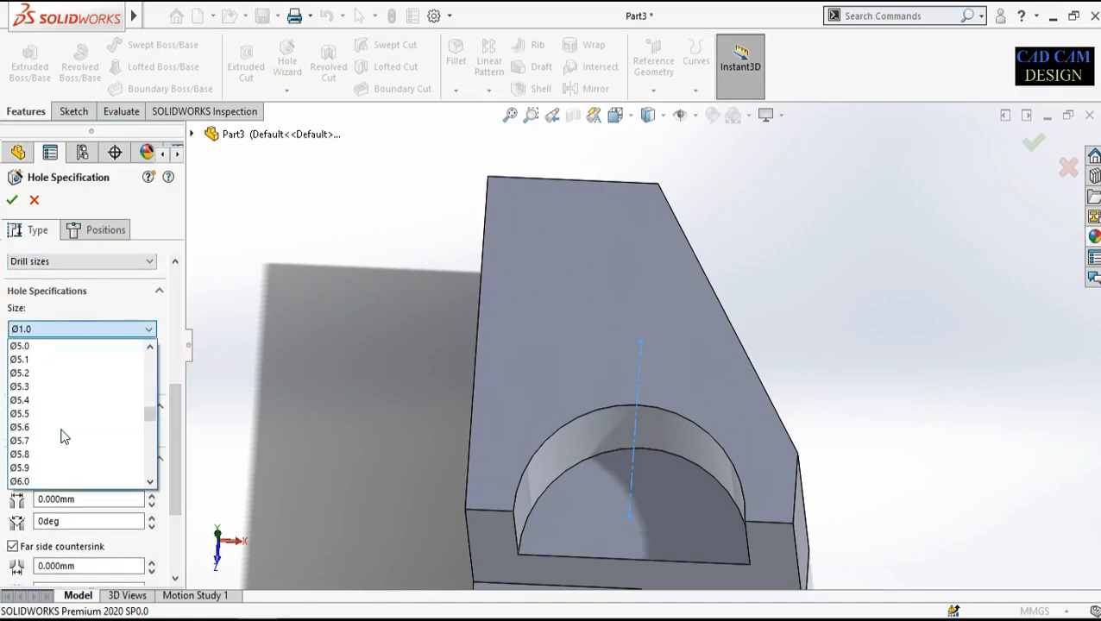
{"action": "scroll", "coordinate": [61, 437], "scroll_direction": "down", "scroll_amount": 15}
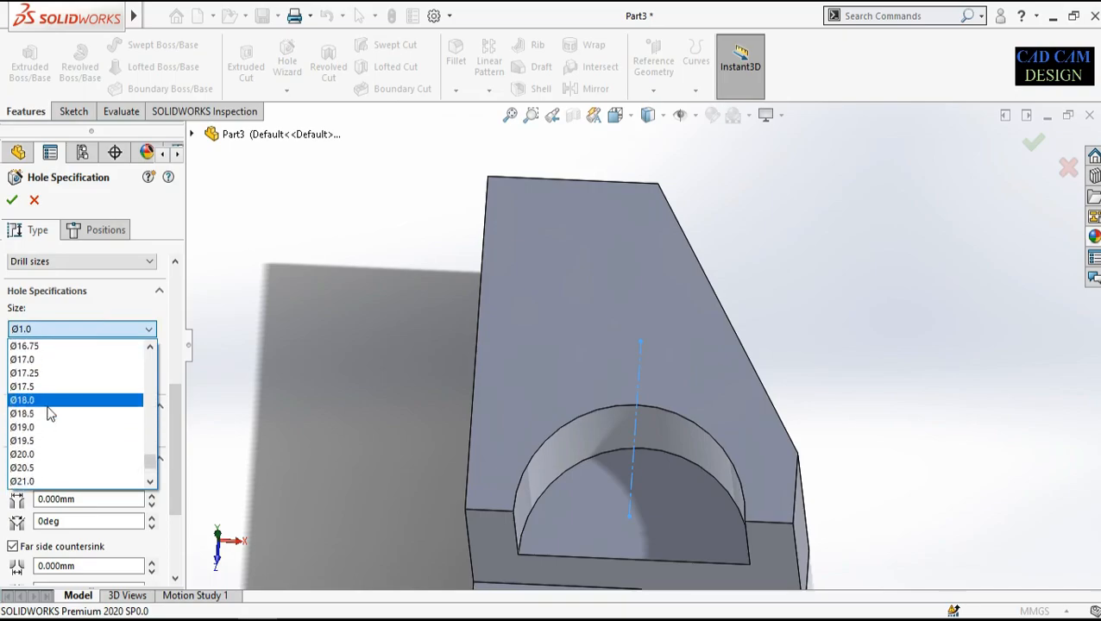
{"action": "left_click", "coordinate": [58, 430]}
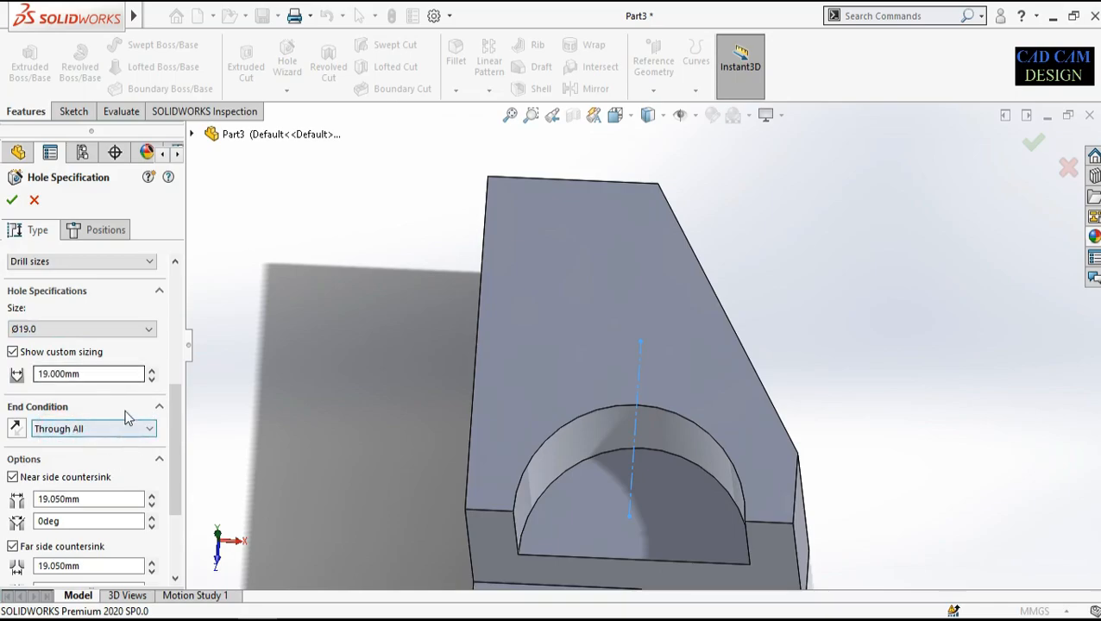
{"action": "left_click", "coordinate": [106, 429]}
{"action": "left_click", "coordinate": [95, 459]}
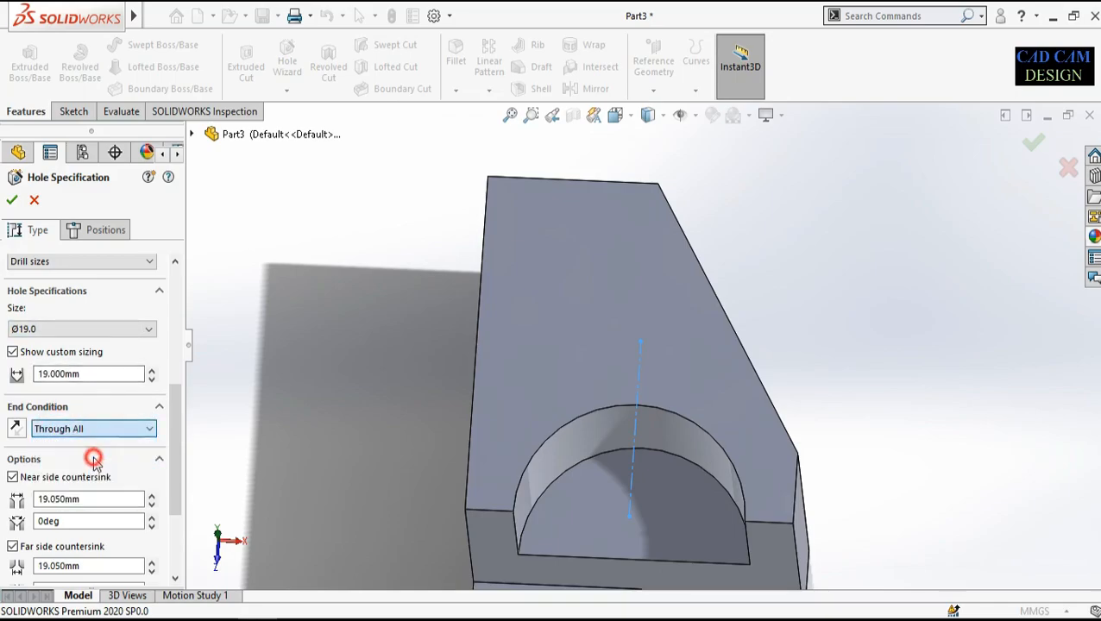
Step: Position the hole with a 3D sketch at the centerline's back endpoint on the top face and try to accept it
{"action": "left_click", "coordinate": [104, 231]}
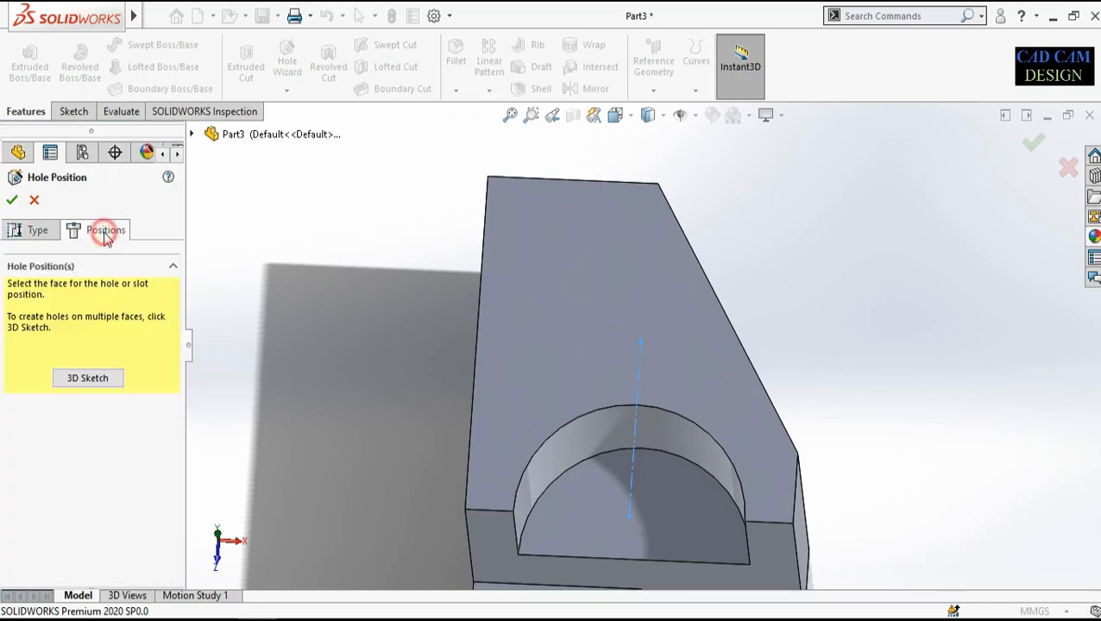
{"action": "left_click", "coordinate": [104, 378]}
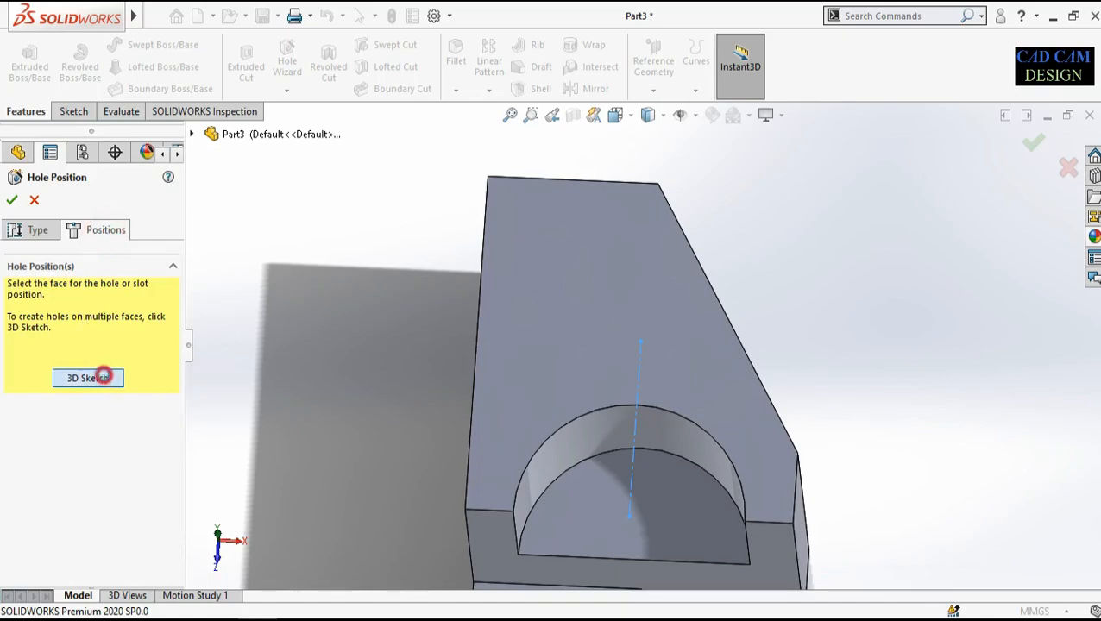
{"action": "left_click", "coordinate": [640, 343]}
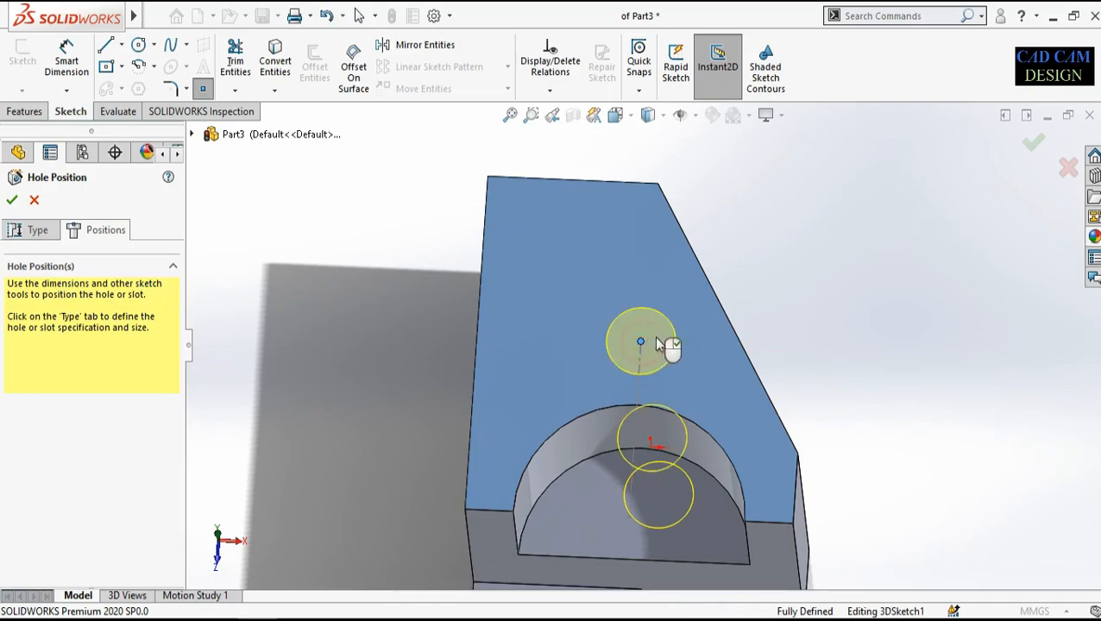
{"action": "middle_click_drag", "start_coordinate": [611, 380], "coordinate": [828, 332]}
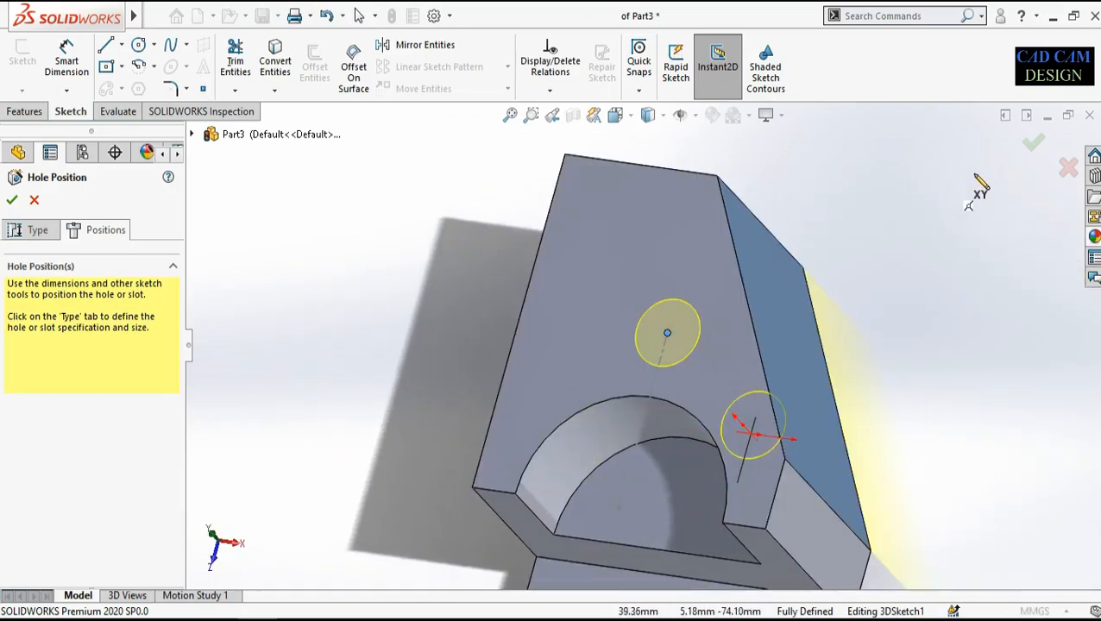
{"action": "left_click", "coordinate": [1034, 144]}
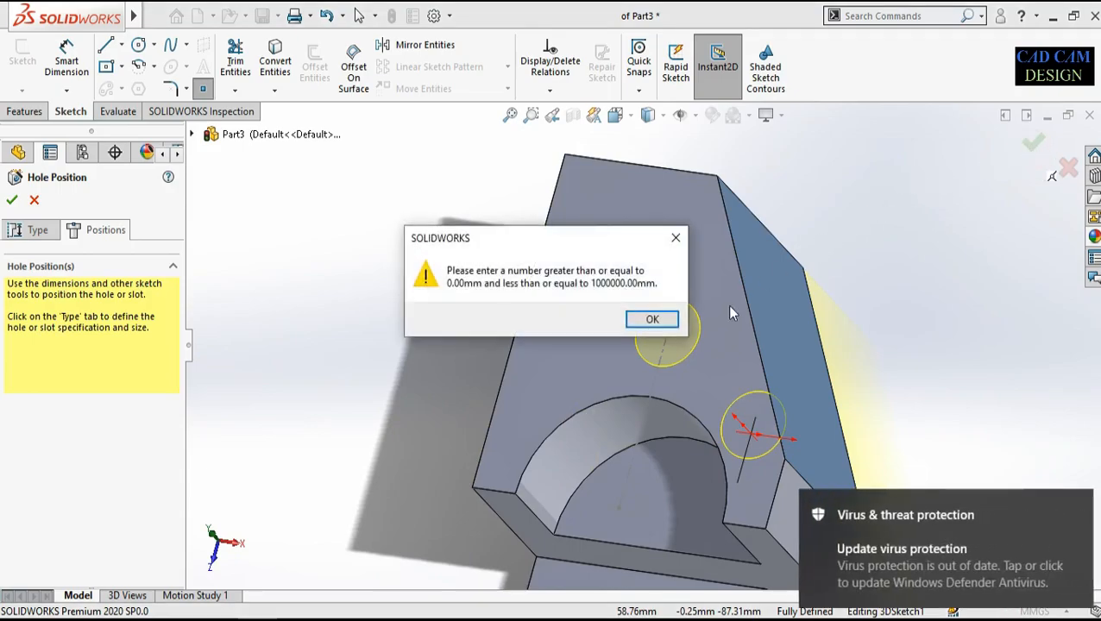
{"action": "left_click", "coordinate": [1079, 507]}
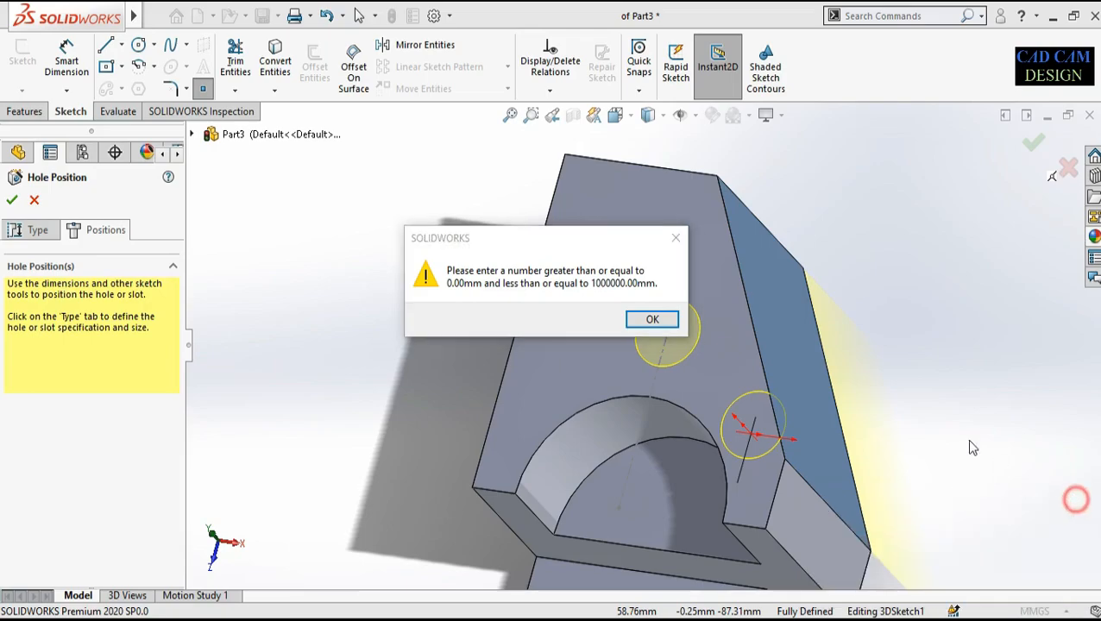
{"action": "left_click", "coordinate": [653, 320]}
Step: Turn off the near side and far side countersinks in the hole specification and try to create the Ø19.0 hole
{"action": "left_click", "coordinate": [15, 231]}
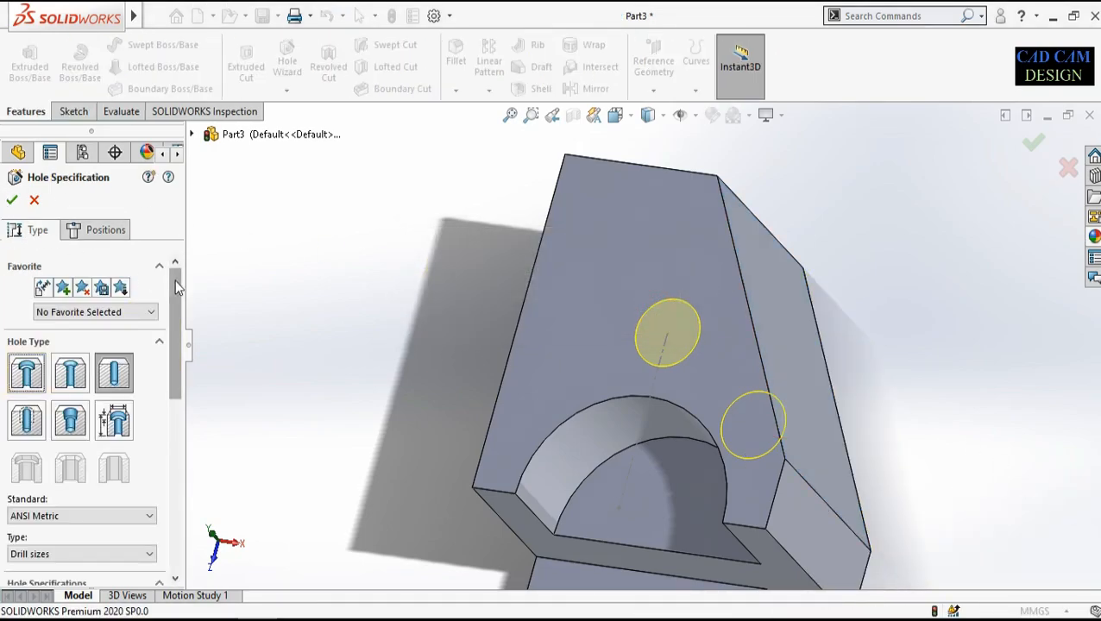
{"action": "left_click_drag", "start_coordinate": [172, 293], "coordinate": [166, 418]}
{"action": "scroll", "coordinate": [166, 418], "scroll_direction": "down", "scroll_amount": 2}
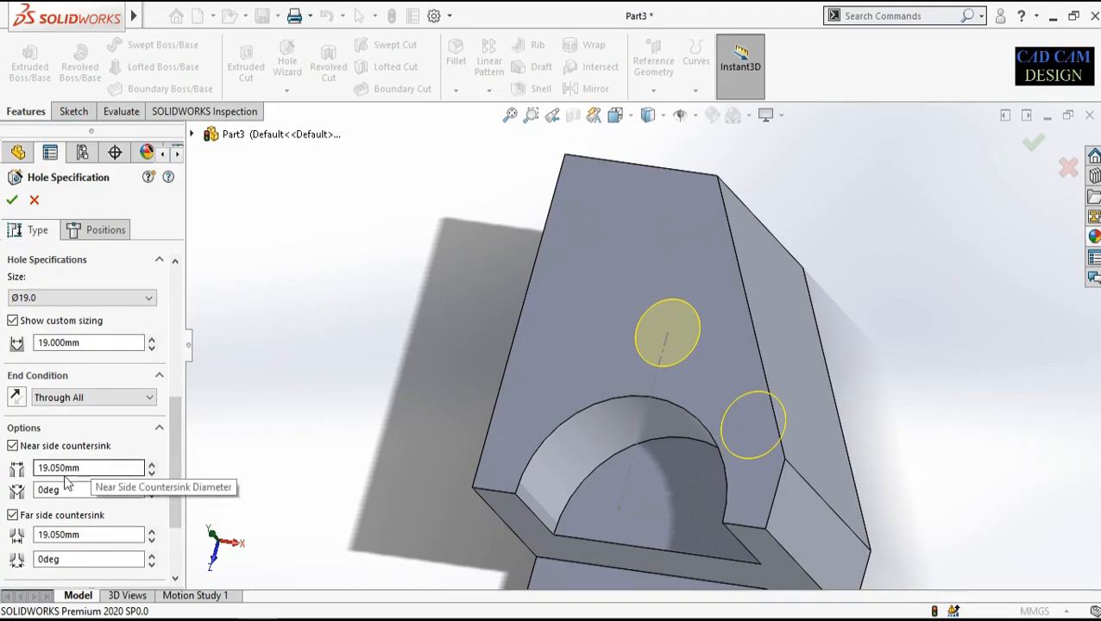
{"action": "scroll", "coordinate": [172, 441], "scroll_direction": "down", "scroll_amount": 2}
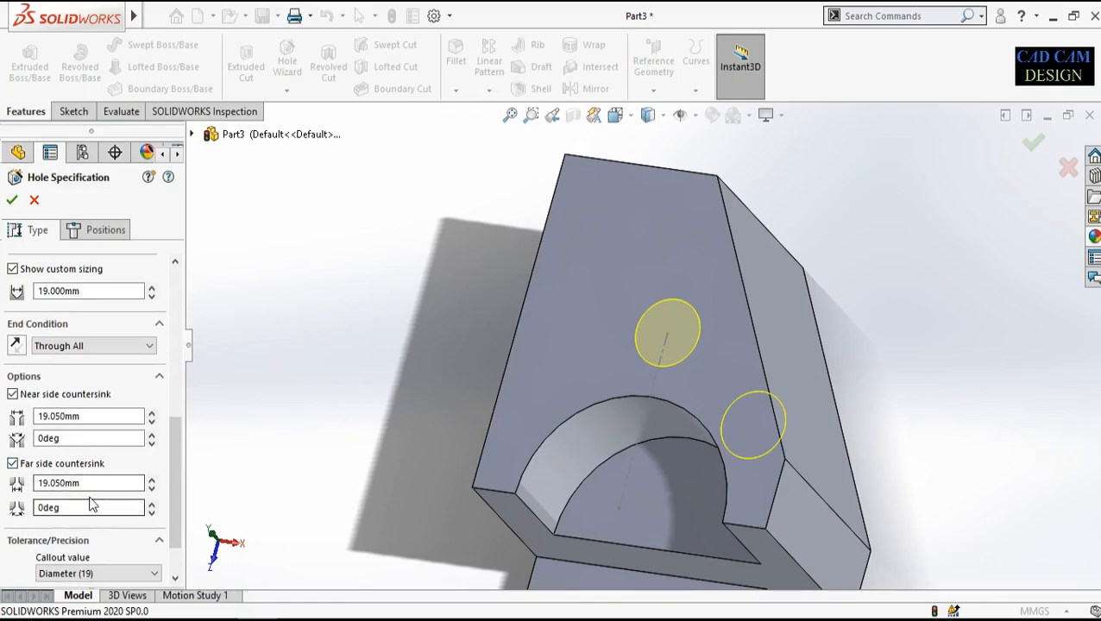
{"action": "left_click_drag", "start_coordinate": [173, 488], "coordinate": [172, 516]}
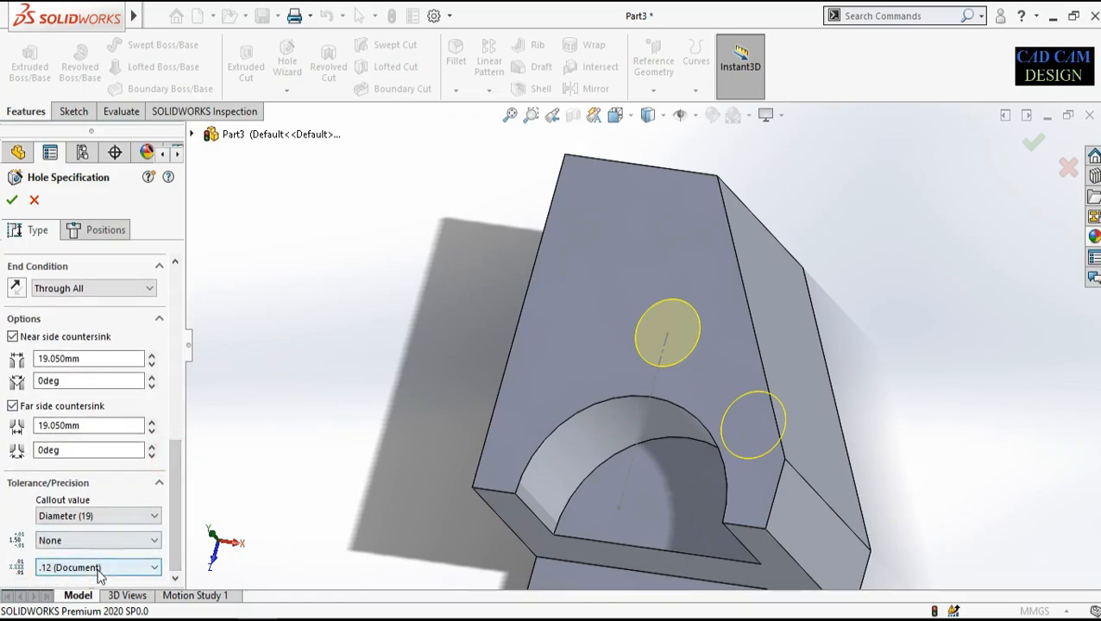
{"action": "left_click", "coordinate": [121, 517]}
{"action": "left_click", "coordinate": [122, 521]}
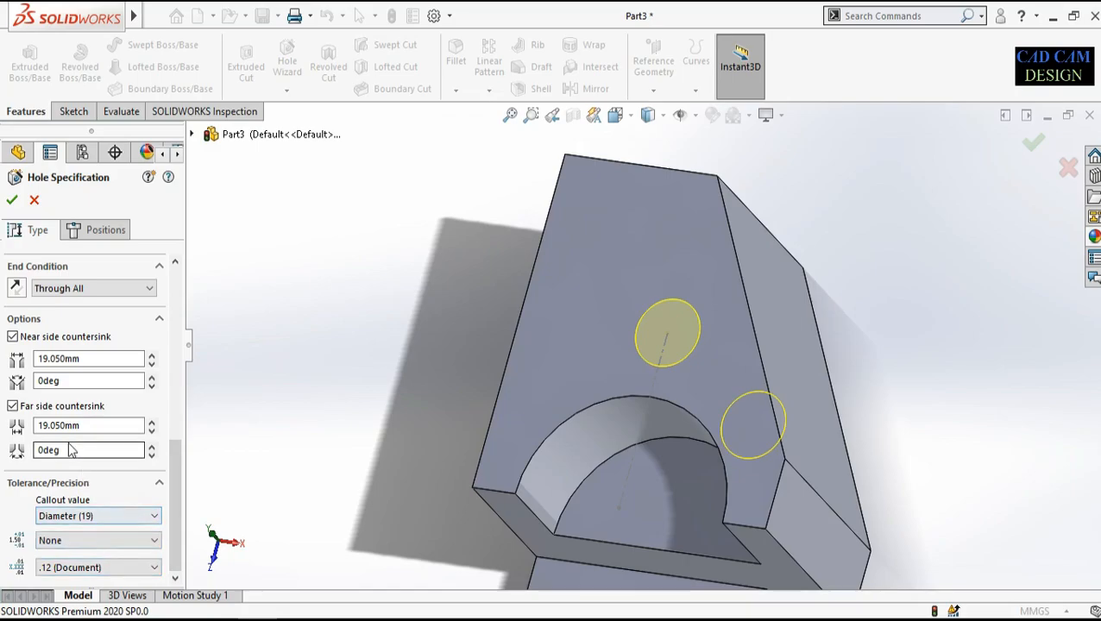
{"action": "left_click", "coordinate": [28, 409]}
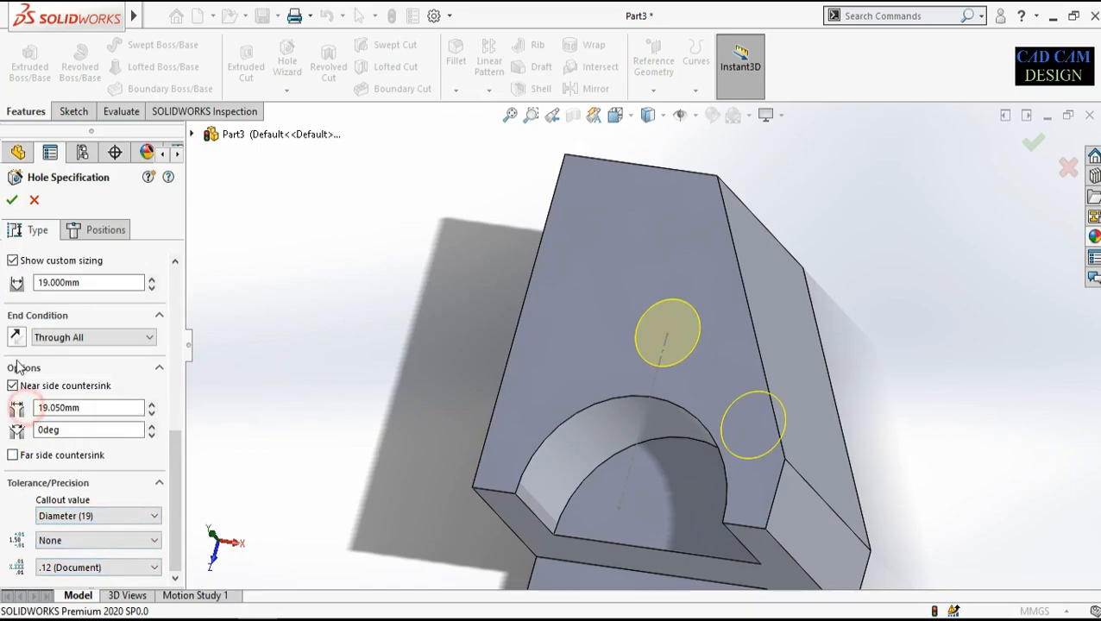
{"action": "left_click", "coordinate": [13, 386]}
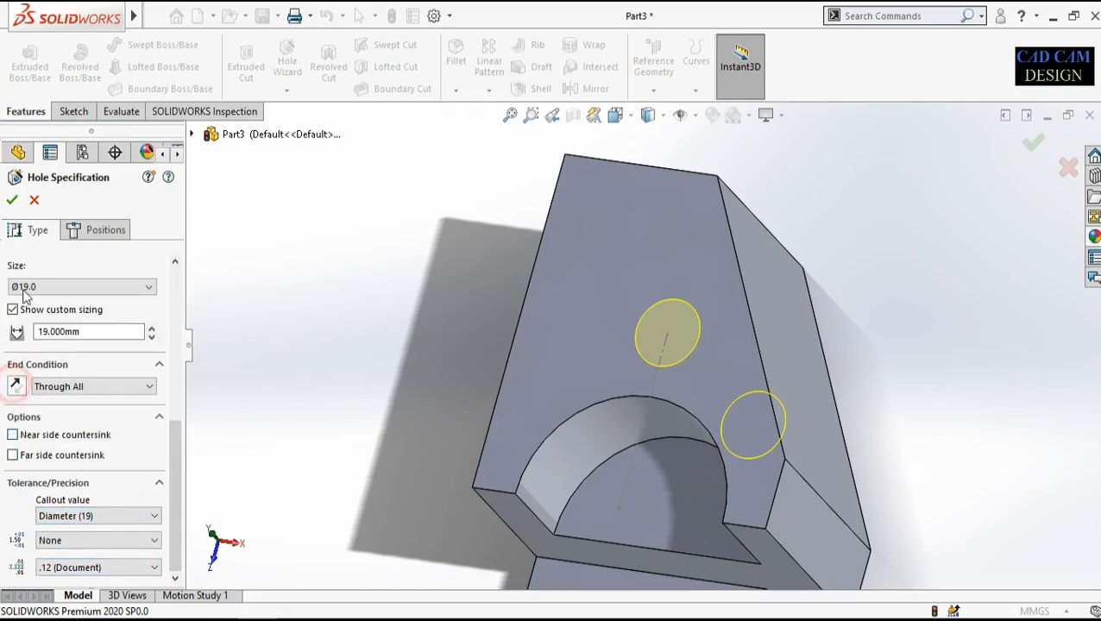
{"action": "left_click", "coordinate": [13, 199]}
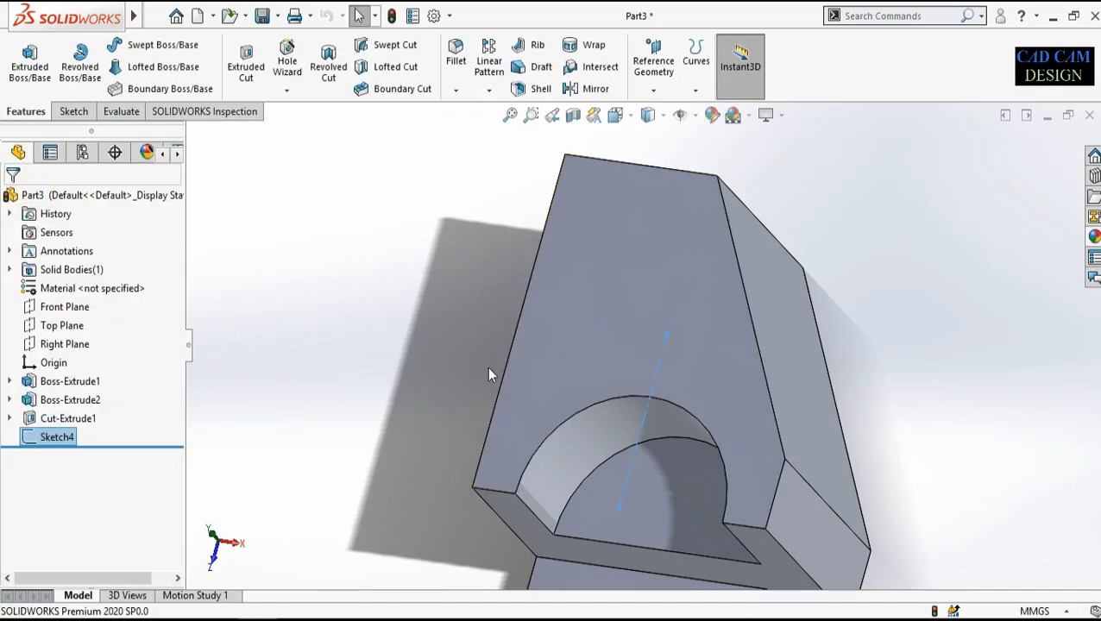
Step: Reopen the centerline sketch on the top face and draw a circle about 21.6 mm in diameter at the centerline's back endpoint
{"action": "left_click", "coordinate": [649, 421]}
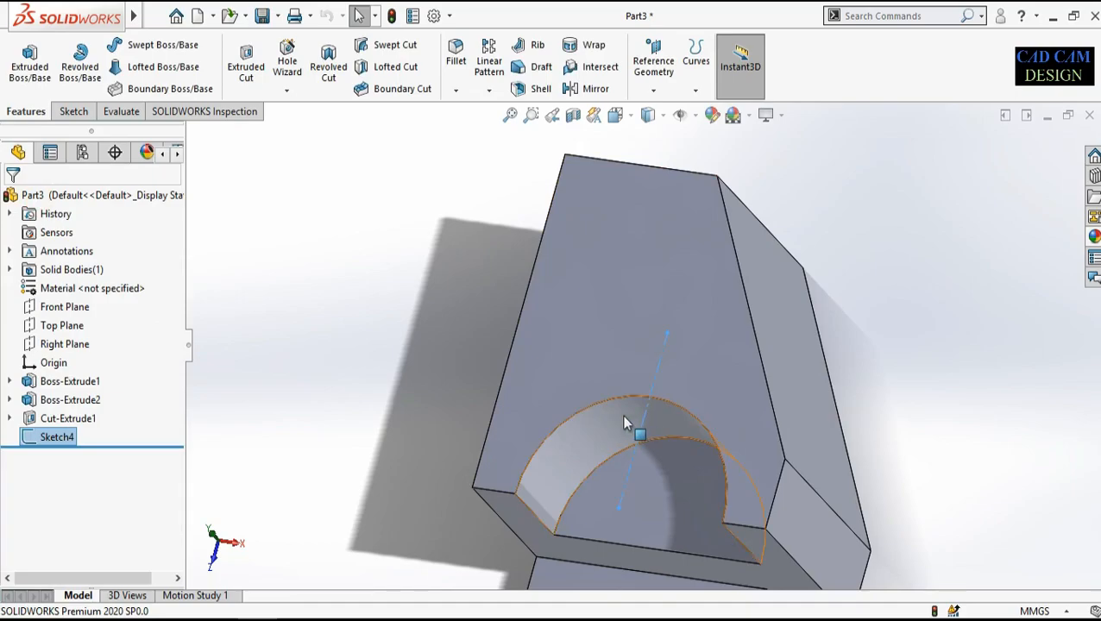
{"action": "middle_click_drag", "start_coordinate": [641, 381], "coordinate": [639, 378]}
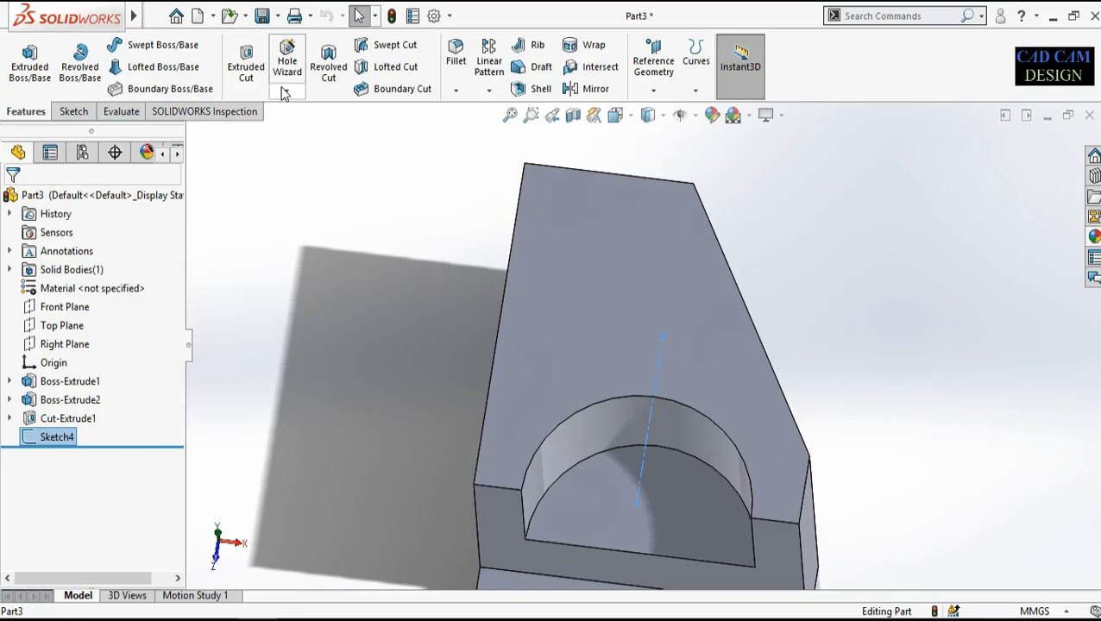
{"action": "right_click", "coordinate": [74, 440]}
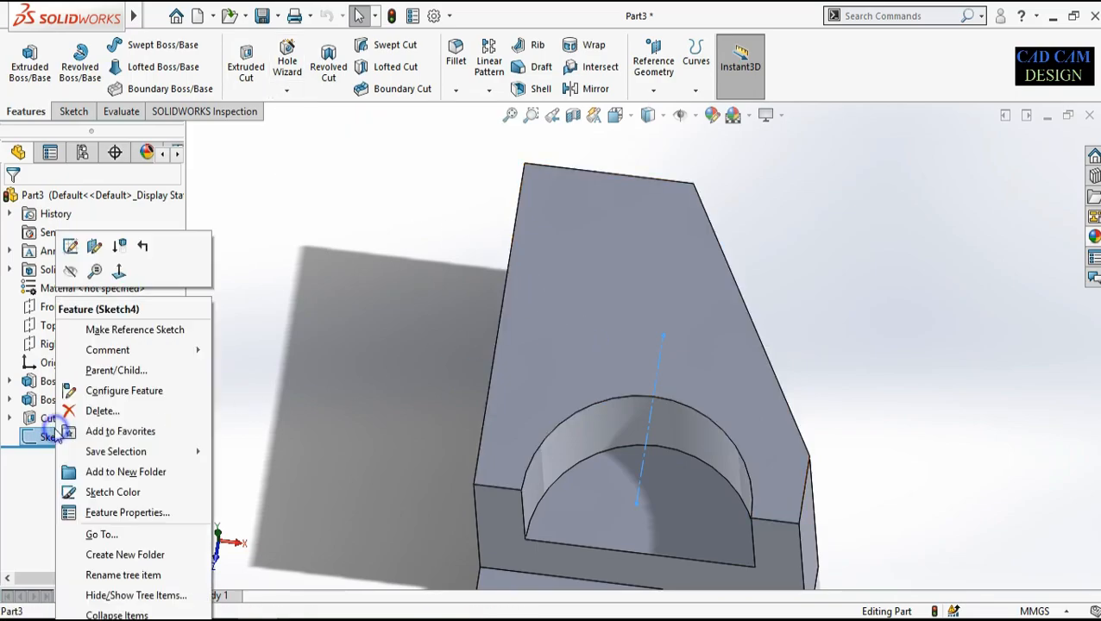
{"action": "left_click", "coordinate": [73, 249]}
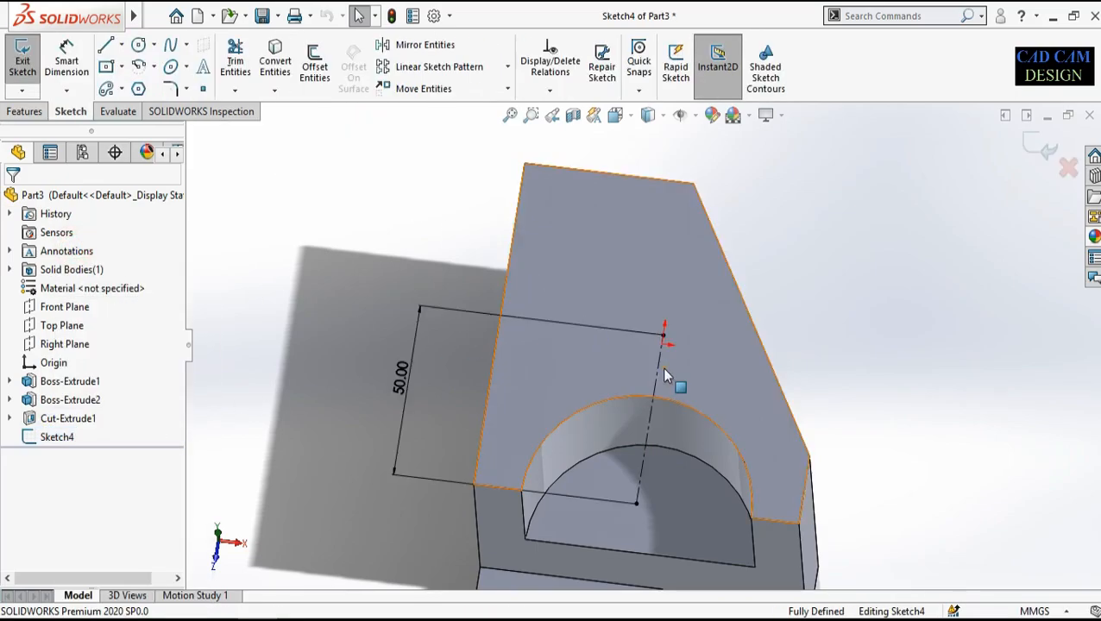
{"action": "right_click", "coordinate": [39, 442]}
{"action": "left_click", "coordinate": [82, 351]}
{"action": "left_click", "coordinate": [138, 45]}
{"action": "left_click", "coordinate": [679, 258]}
{"action": "left_click", "coordinate": [704, 262]}
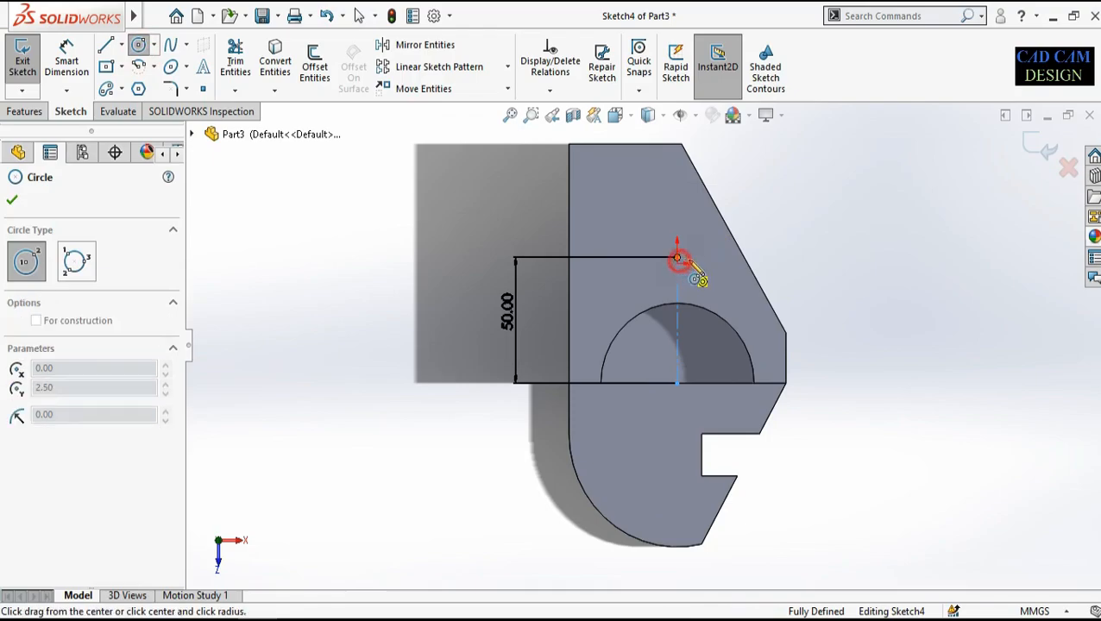
Step: Dimension the circle's diameter as 19 mm and close the sketch
{"action": "right_click_drag", "start_coordinate": [763, 318], "coordinate": [747, 210]}
{"action": "scroll", "coordinate": [759, 232], "scroll_direction": "down", "scroll_amount": 5}
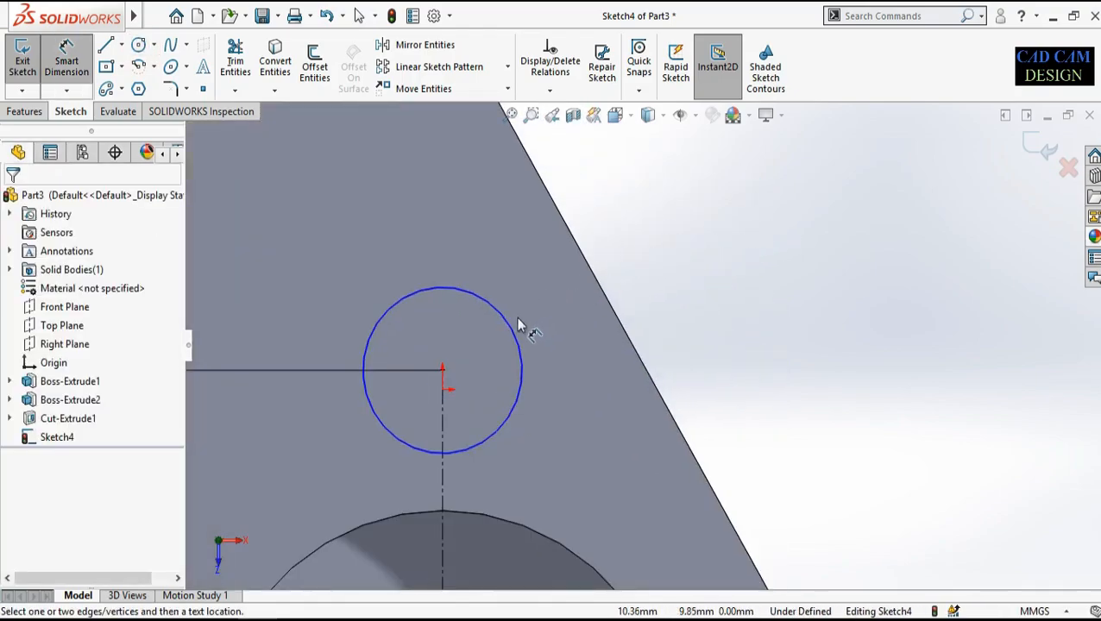
{"action": "left_click", "coordinate": [515, 336]}
{"action": "left_click", "coordinate": [567, 298]}
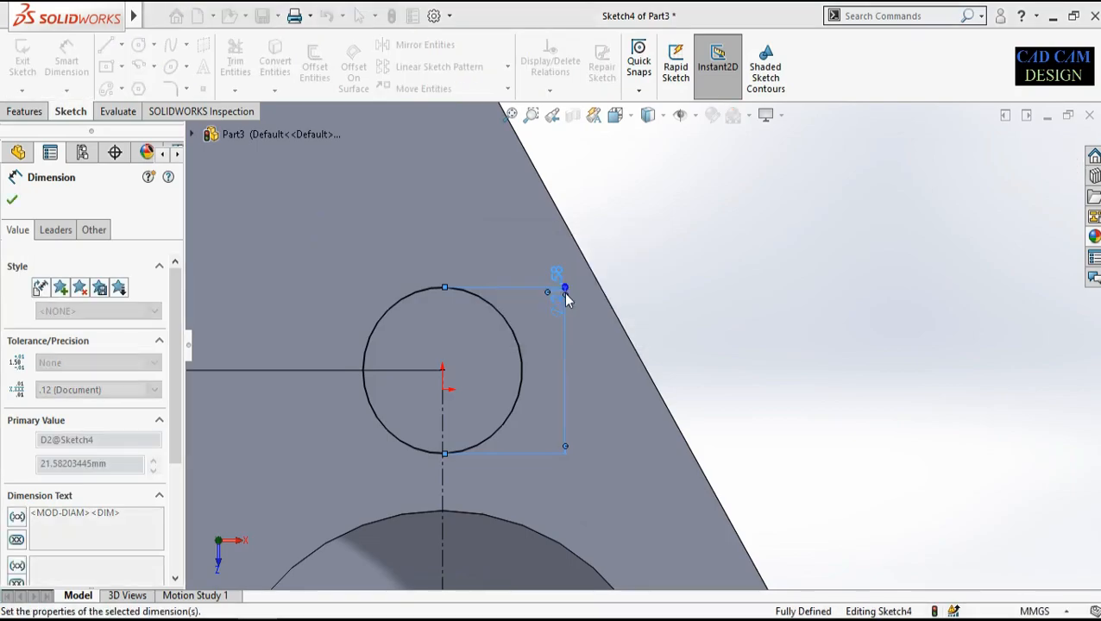
{"action": "key", "text": "Escape"}
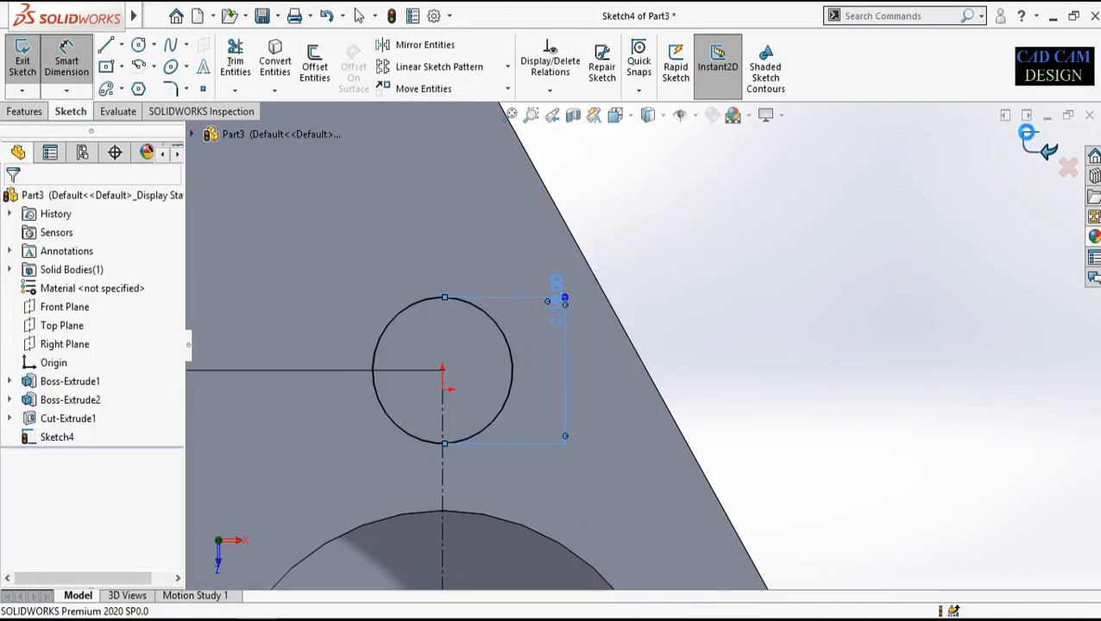
Step: Cut-extrude the 19 mm circle downward from the top face with a Through All end condition
{"action": "left_click", "coordinate": [27, 113]}
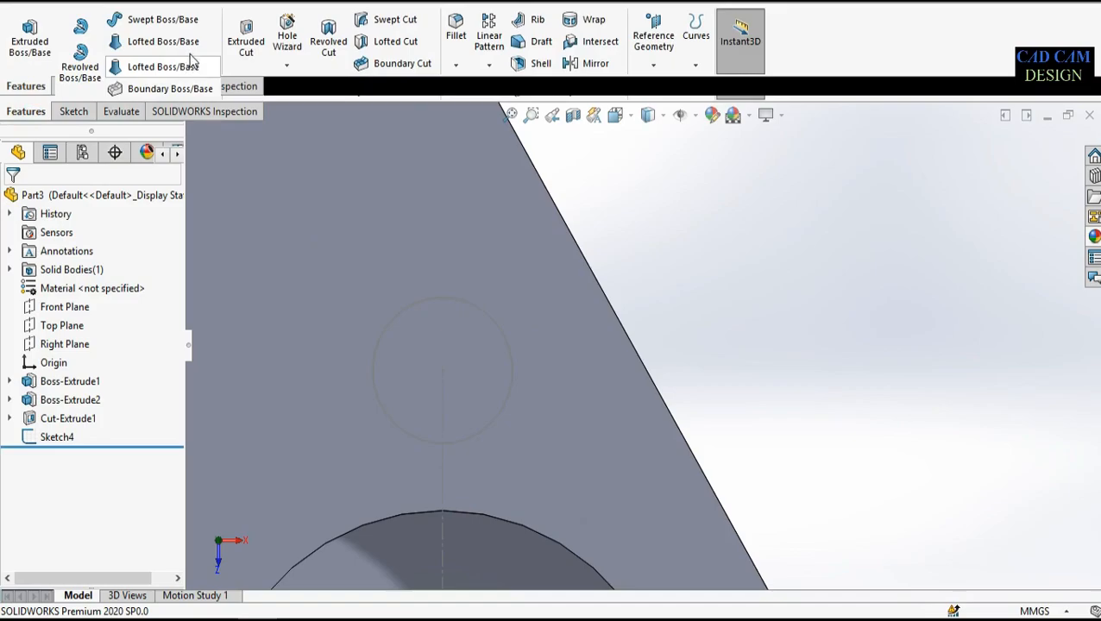
{"action": "left_click", "coordinate": [245, 53]}
{"action": "scroll", "coordinate": [458, 332], "scroll_direction": "up", "scroll_amount": 3}
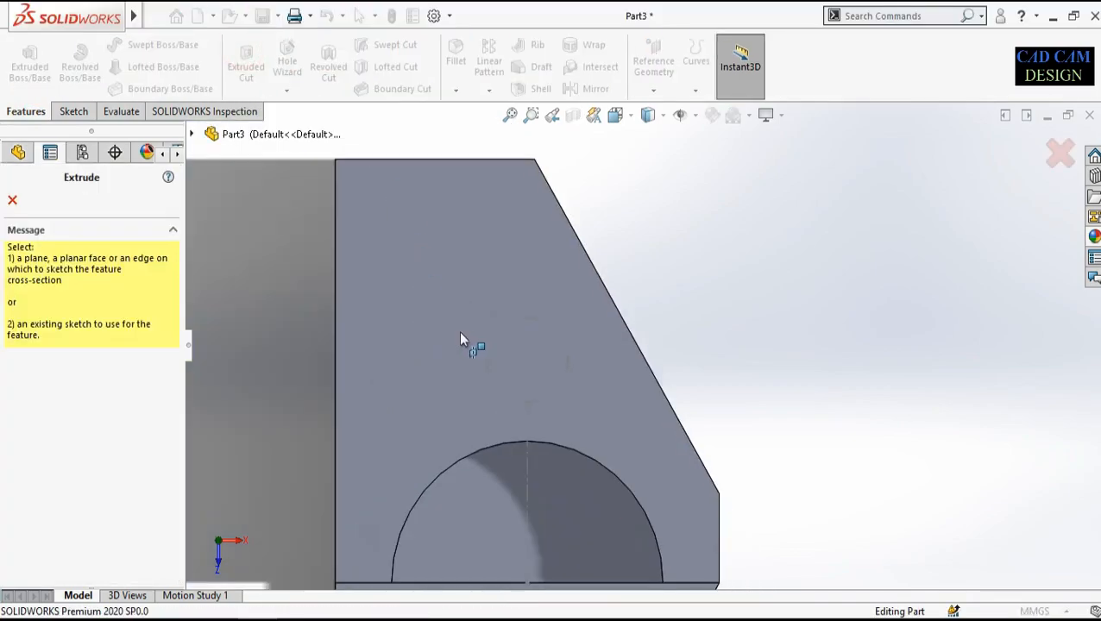
{"action": "left_click", "coordinate": [518, 323]}
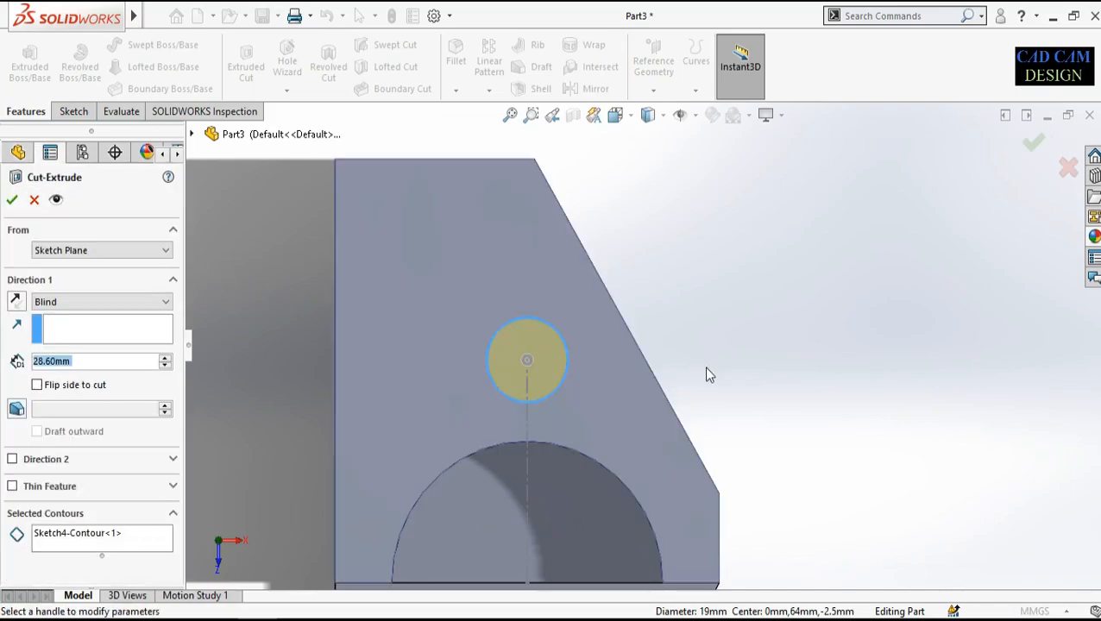
{"action": "middle_click_drag", "start_coordinate": [699, 354], "coordinate": [560, 393]}
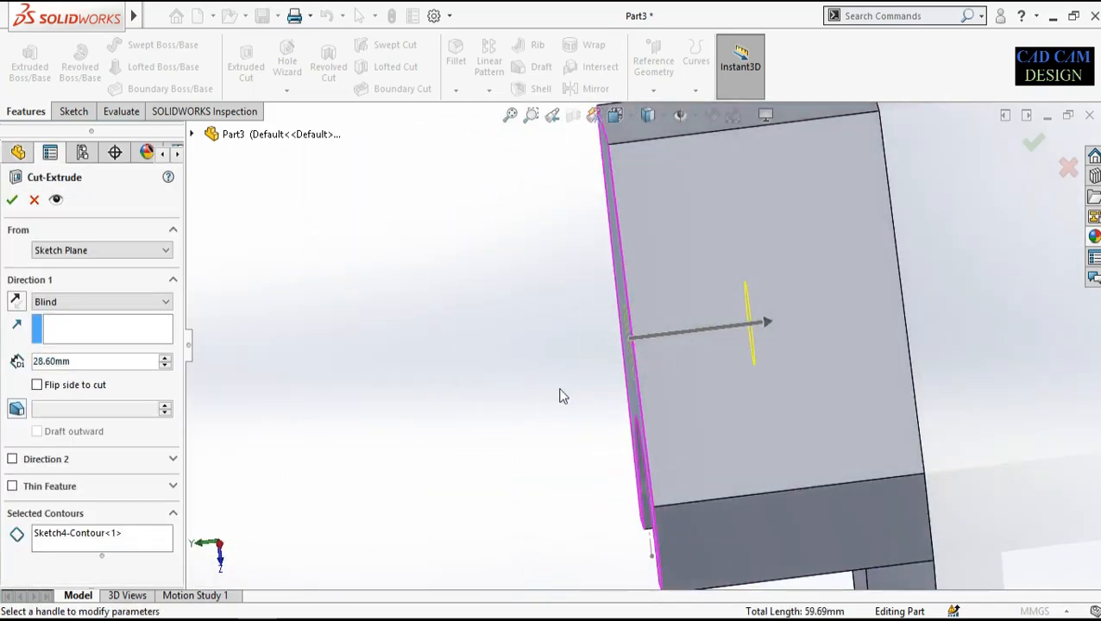
{"action": "left_click", "coordinate": [76, 302]}
{"action": "left_click", "coordinate": [58, 328]}
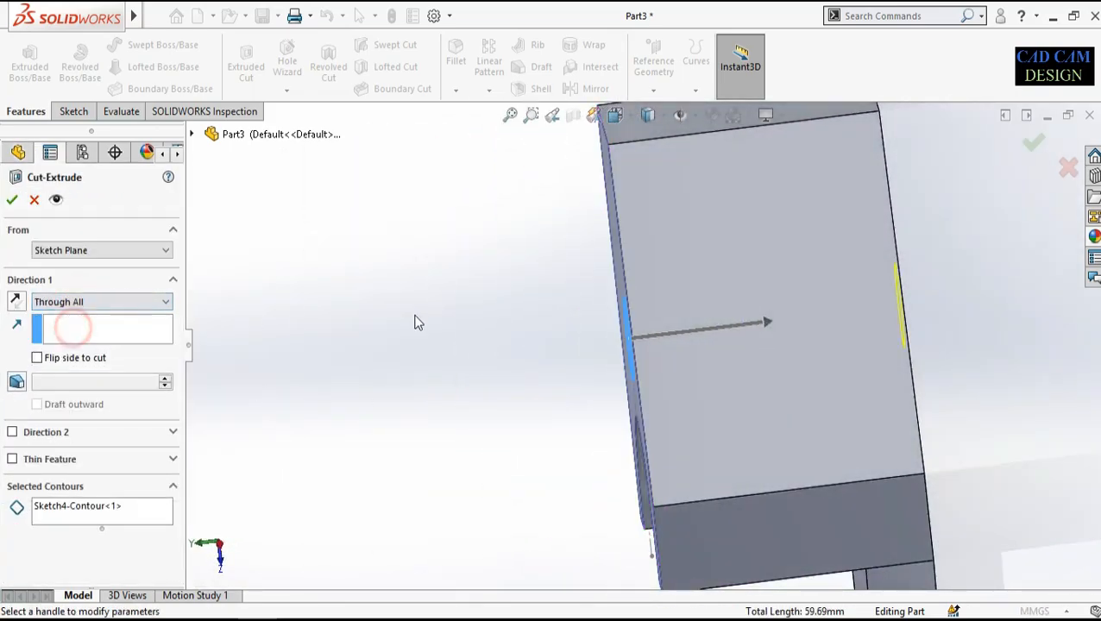
{"action": "left_click", "coordinate": [1035, 147]}
{"action": "middle_click_drag", "start_coordinate": [663, 376], "coordinate": [643, 424]}
{"action": "scroll", "coordinate": [736, 371], "scroll_direction": "down", "scroll_amount": 5}
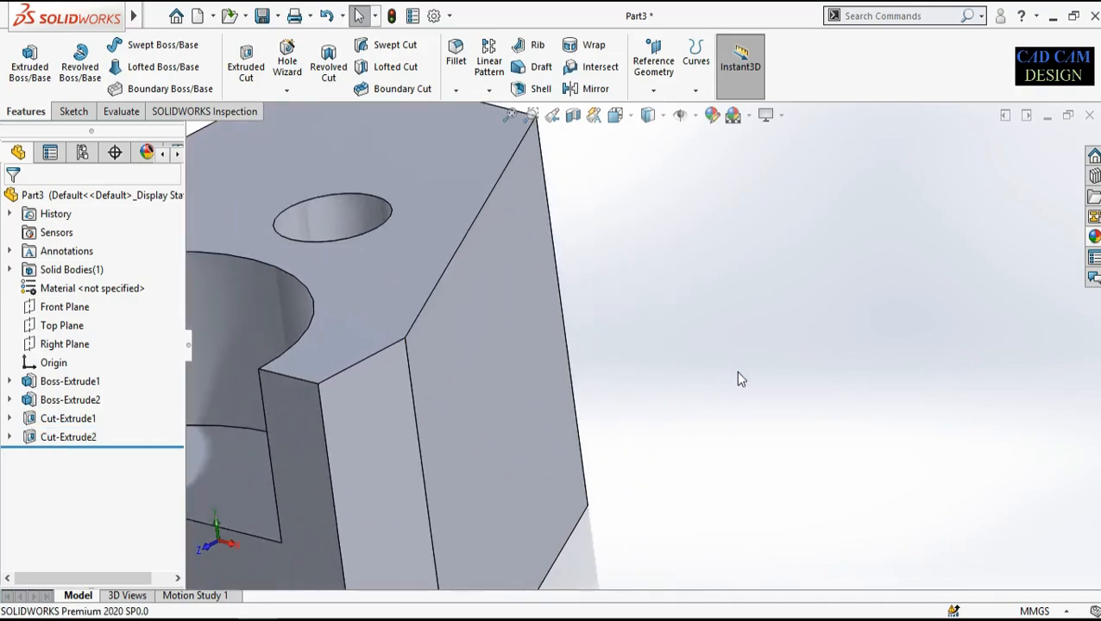
{"action": "middle_click_drag", "start_coordinate": [748, 367], "coordinate": [690, 368]}
{"action": "middle_click_drag", "start_coordinate": [362, 395], "coordinate": [517, 380]}
Step: Consult the holder block drawing in Paint and calculate 95 minus 75 in the calculator, then close the calculator
{"action": "key", "text": "alt+Tab"}
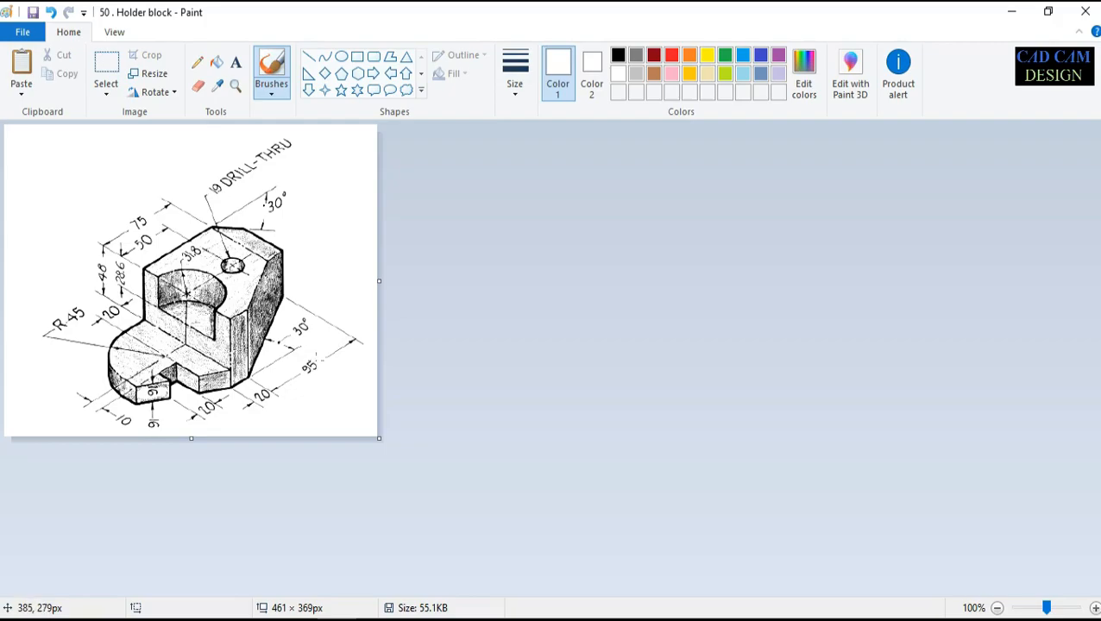
{"action": "key", "text": "alt+Tab"}
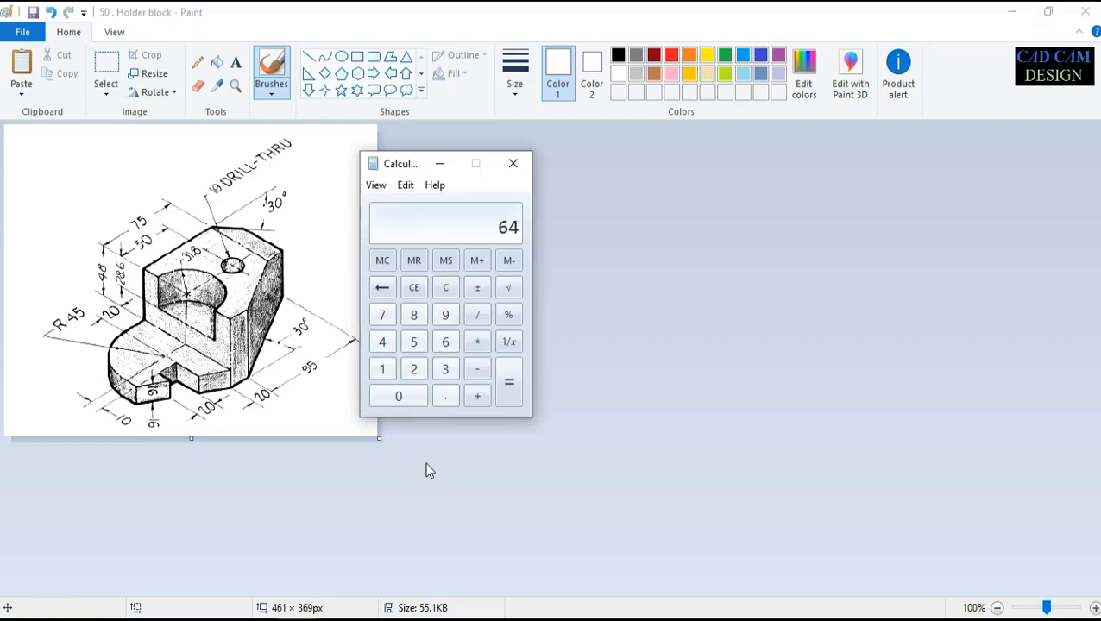
{"action": "left_click", "coordinate": [445, 316]}
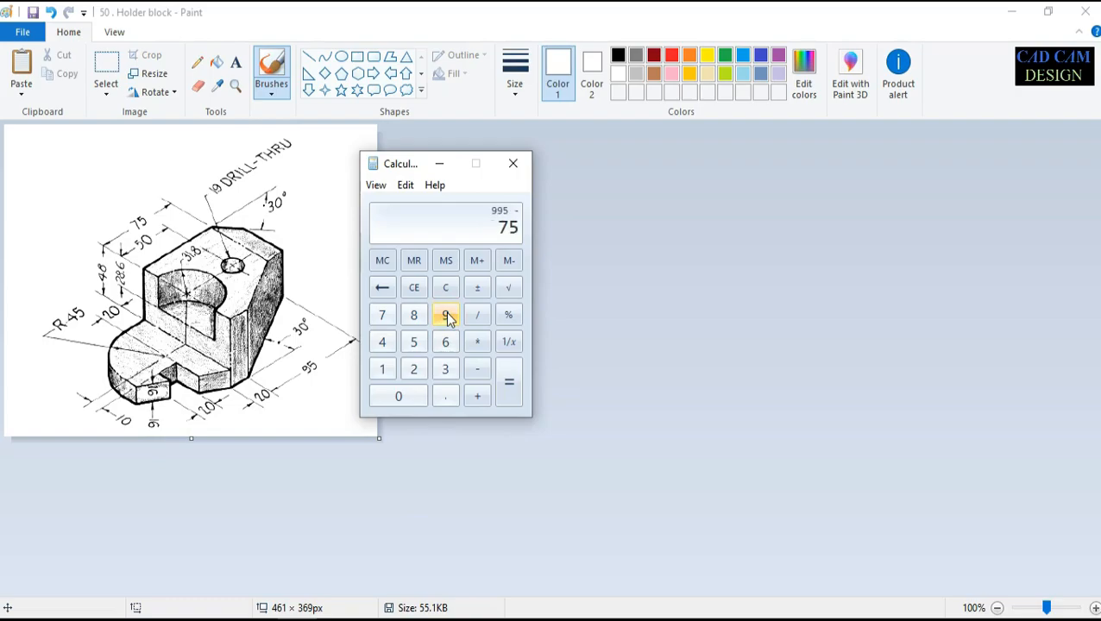
{"action": "left_click", "coordinate": [444, 290]}
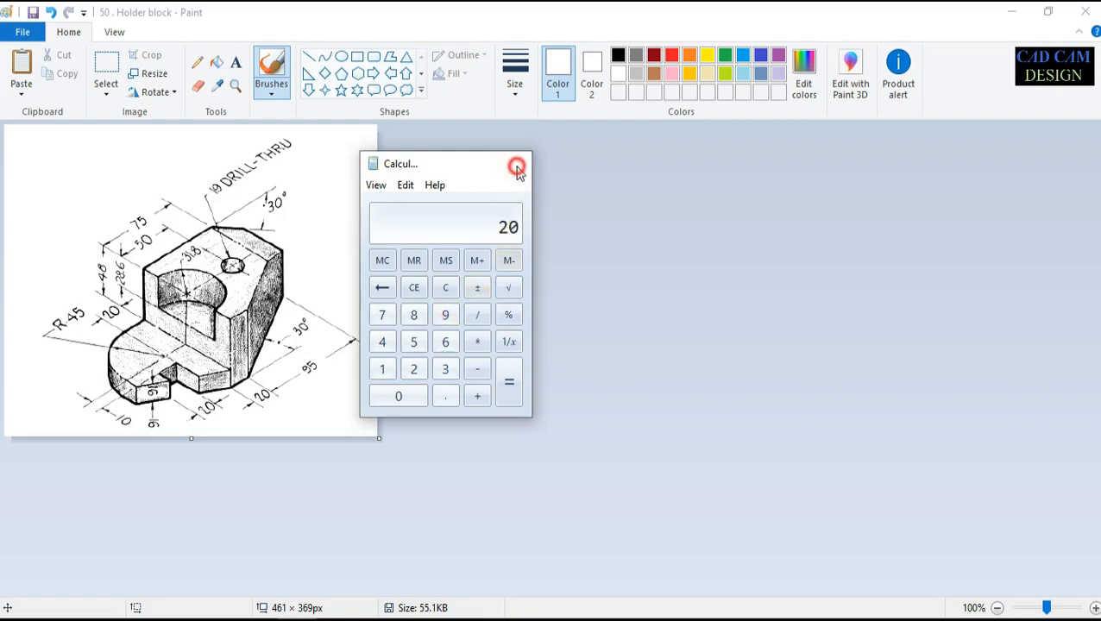
{"action": "left_click", "coordinate": [513, 164]}
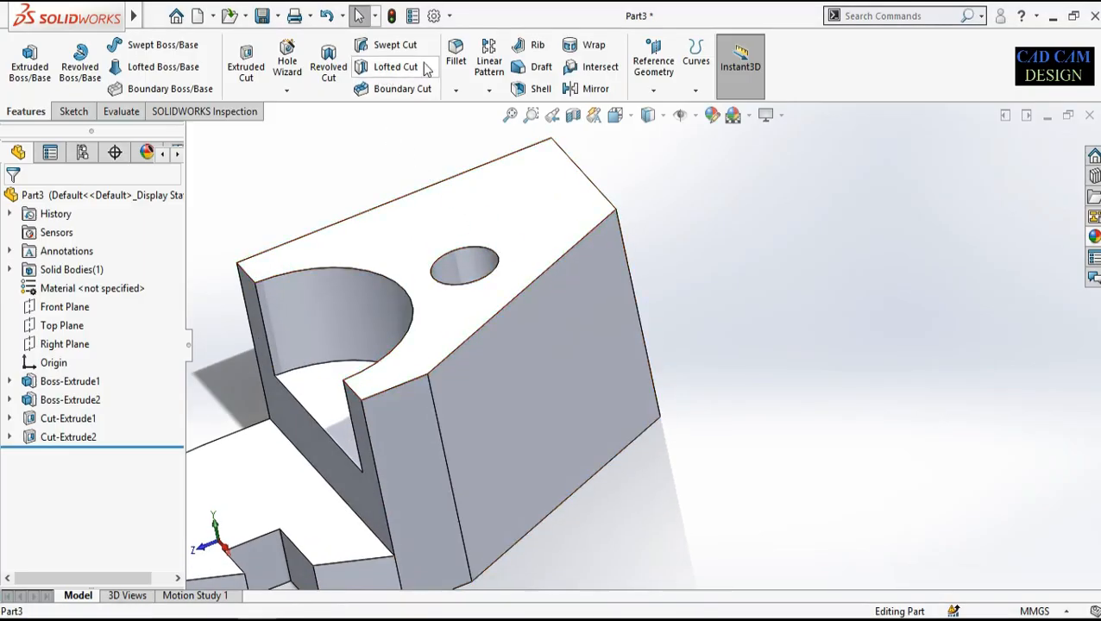
Step: Start an Angle Distance chamfer on the back edge of the block's top face
{"action": "left_click", "coordinate": [455, 90]}
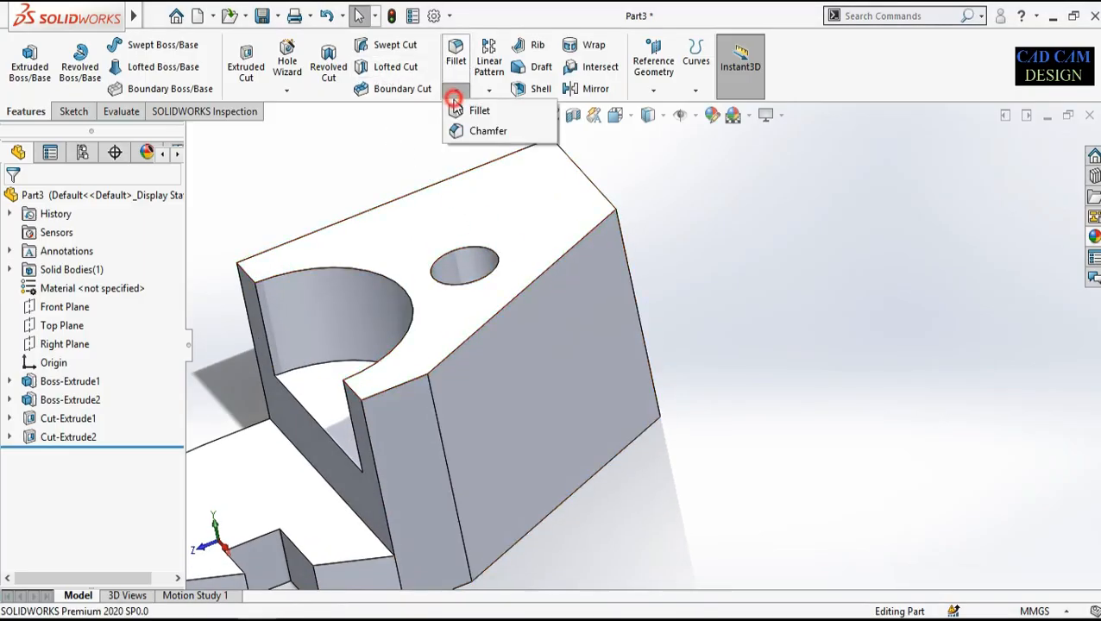
{"action": "left_click", "coordinate": [485, 131]}
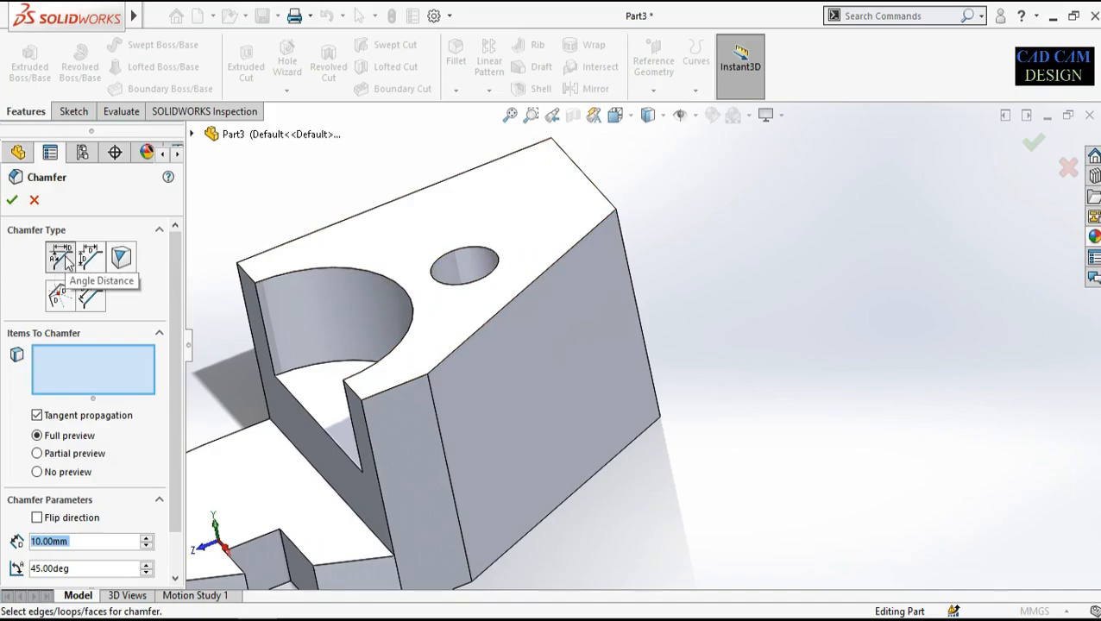
{"action": "left_click", "coordinate": [62, 360]}
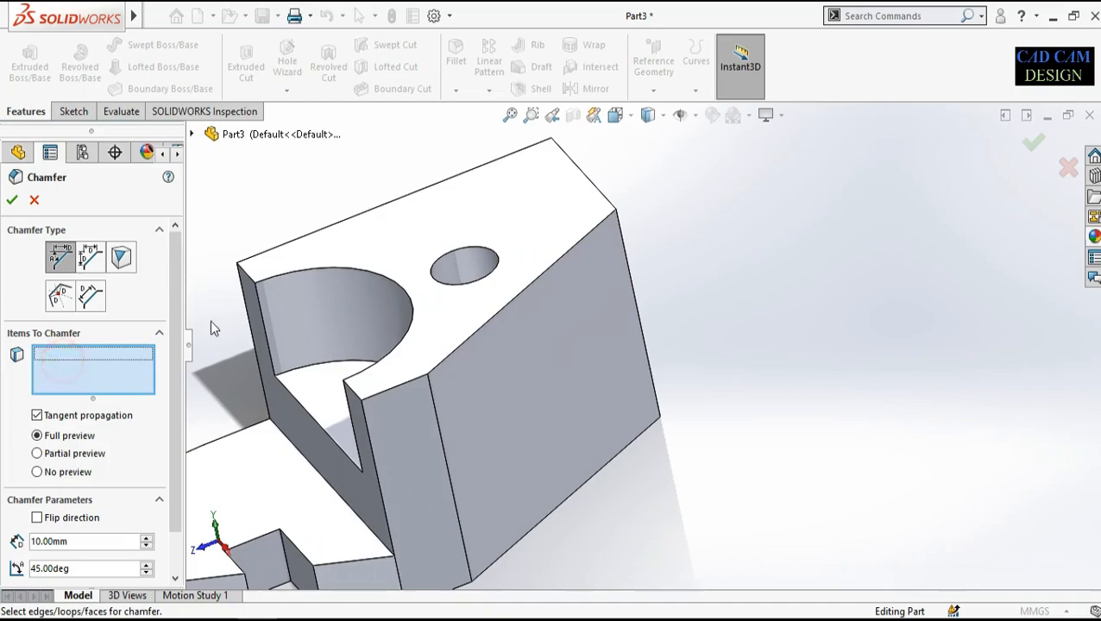
{"action": "left_click", "coordinate": [588, 178]}
{"action": "middle_click_drag", "start_coordinate": [595, 251], "coordinate": [581, 175]}
{"action": "scroll", "coordinate": [613, 229], "scroll_direction": "down", "scroll_amount": 5}
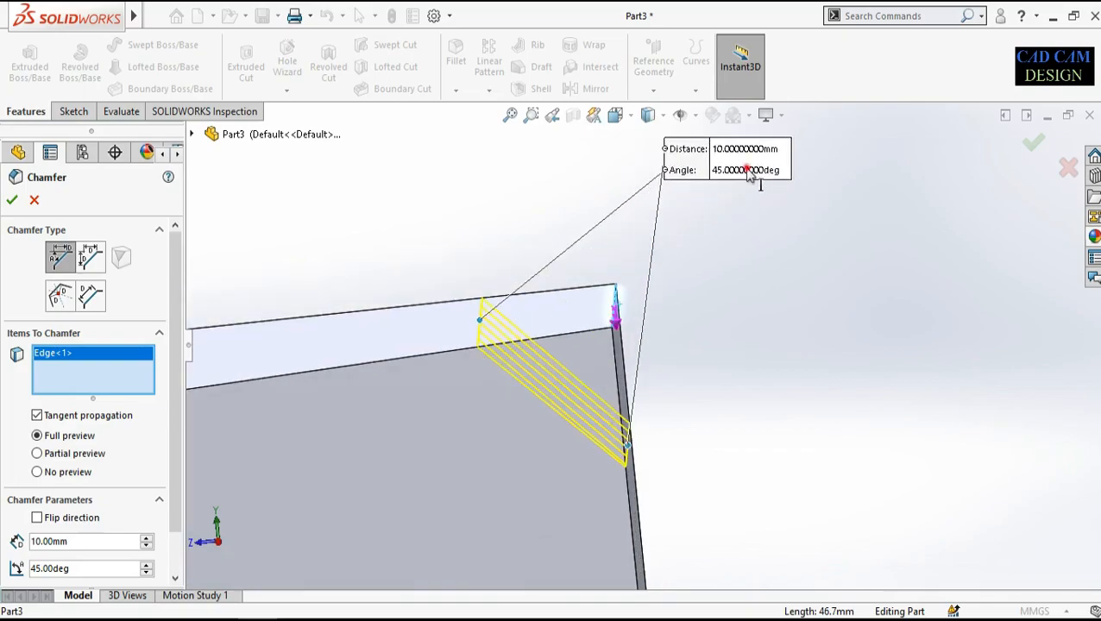
Step: Set the back edge chamfer's angle to 30° and its distance to 20 mm
{"action": "left_click", "coordinate": [749, 170]}
{"action": "type", "text": "30"}
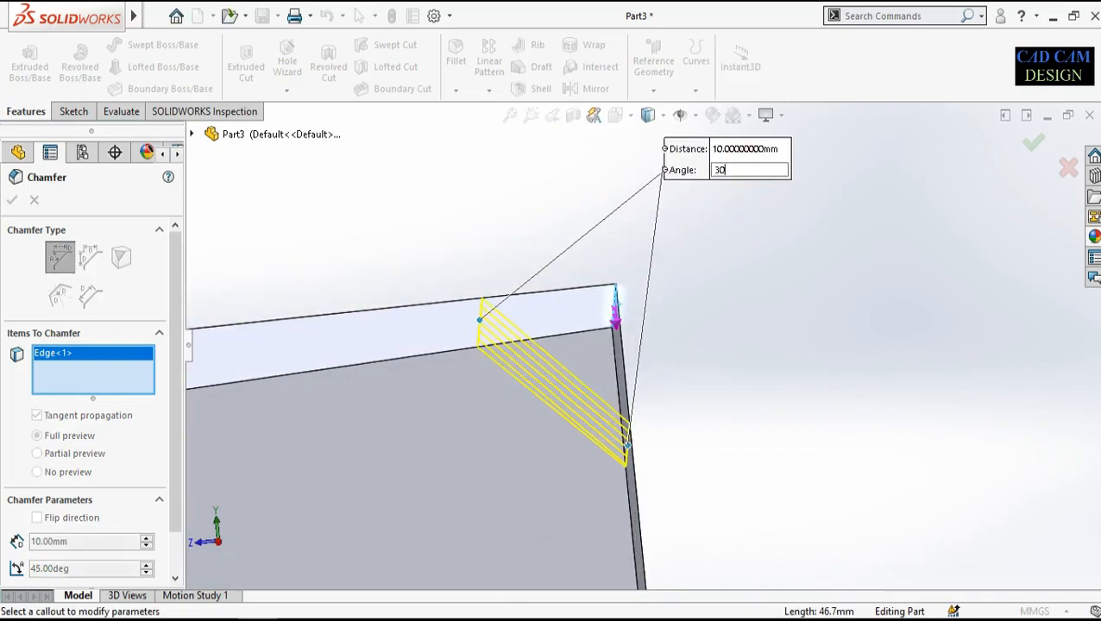
{"action": "key", "text": "Return"}
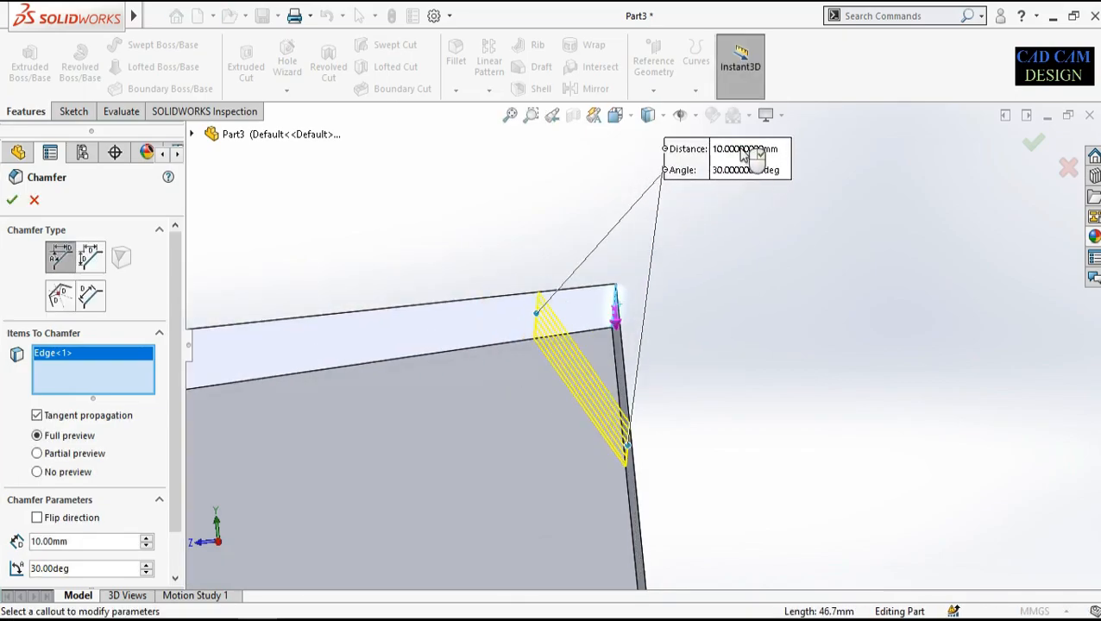
{"action": "left_click", "coordinate": [744, 152]}
{"action": "type", "text": "20"}
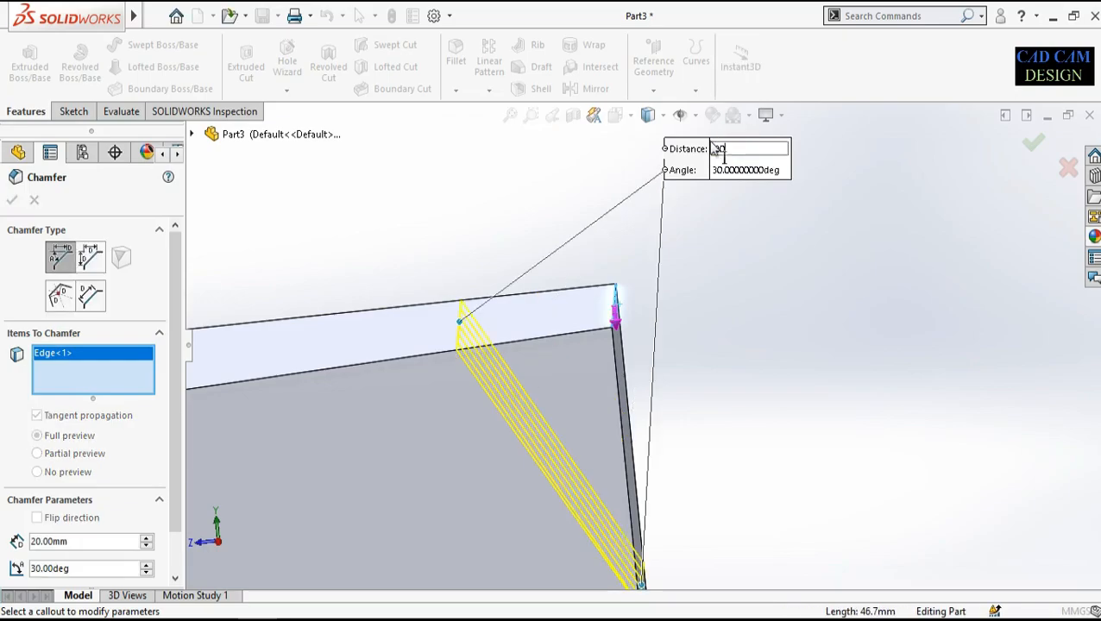
{"action": "key", "text": "Return"}
{"action": "scroll", "coordinate": [676, 167], "scroll_direction": "up", "scroll_amount": 3}
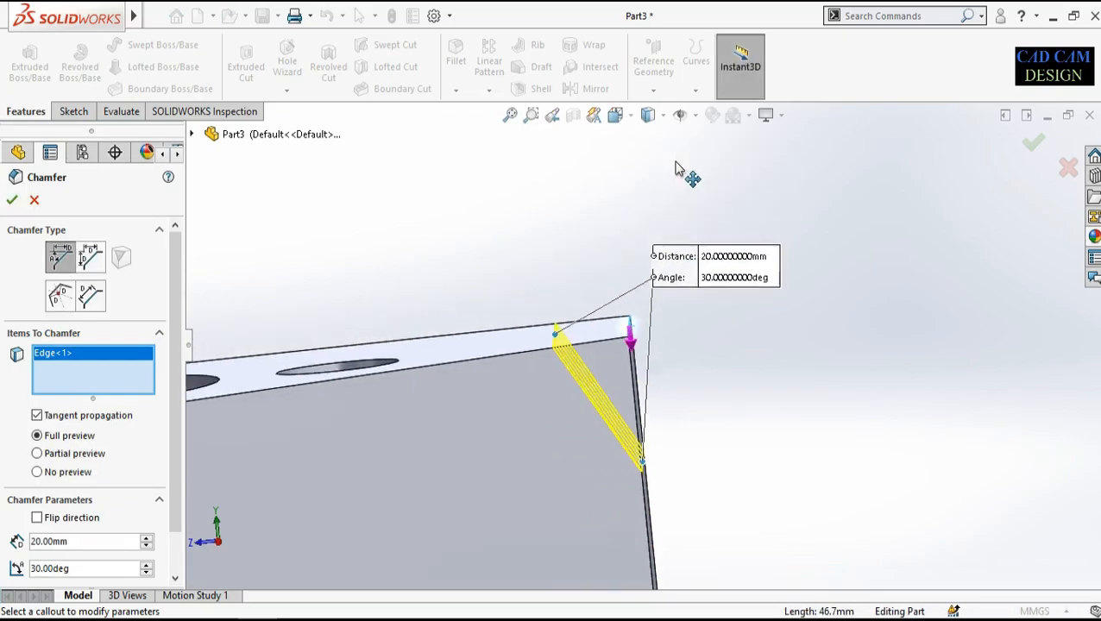
{"action": "scroll", "coordinate": [587, 384], "scroll_direction": "up", "scroll_amount": 5}
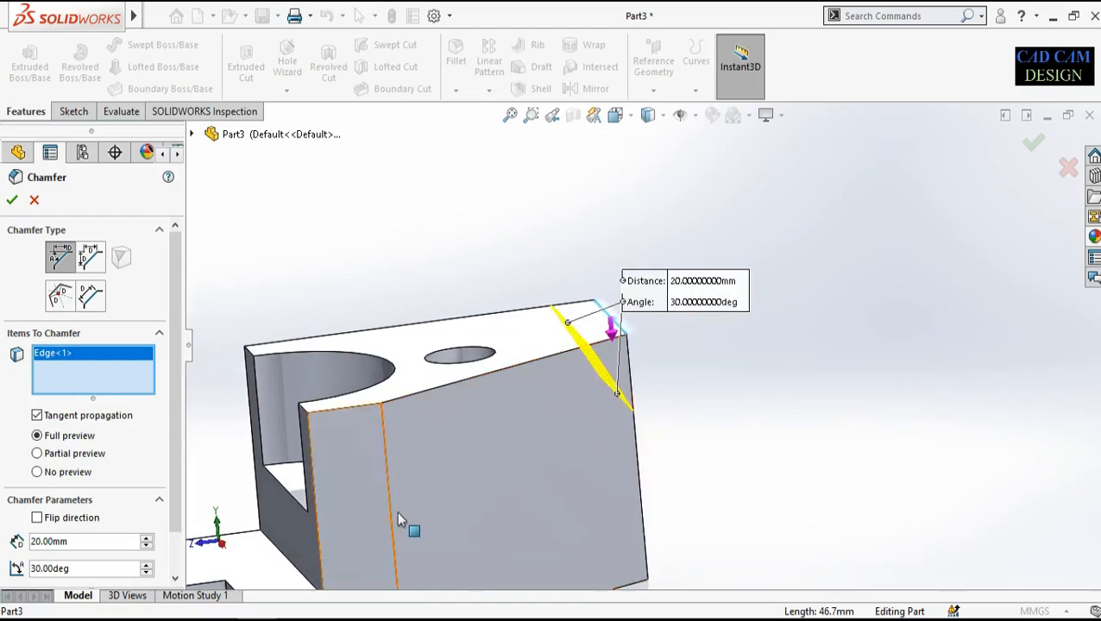
{"action": "middle_click_drag", "start_coordinate": [614, 370], "coordinate": [580, 360]}
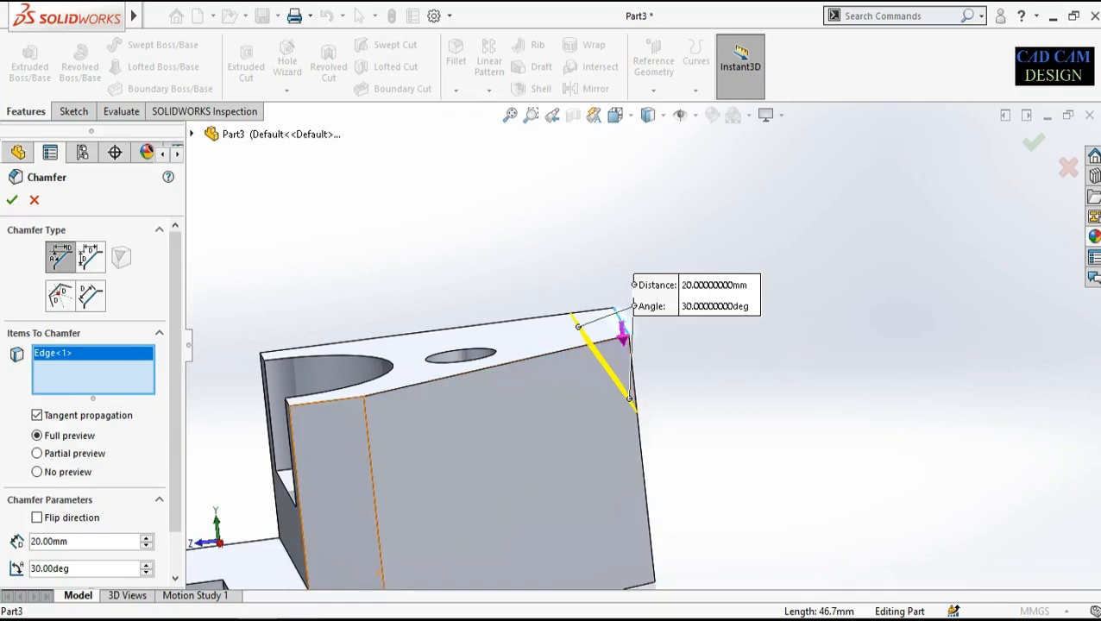
Step: Check the 30° slope in the reference drawing, flip the chamfer's direction and create the chamfer
{"action": "left_click", "coordinate": [257, 618]}
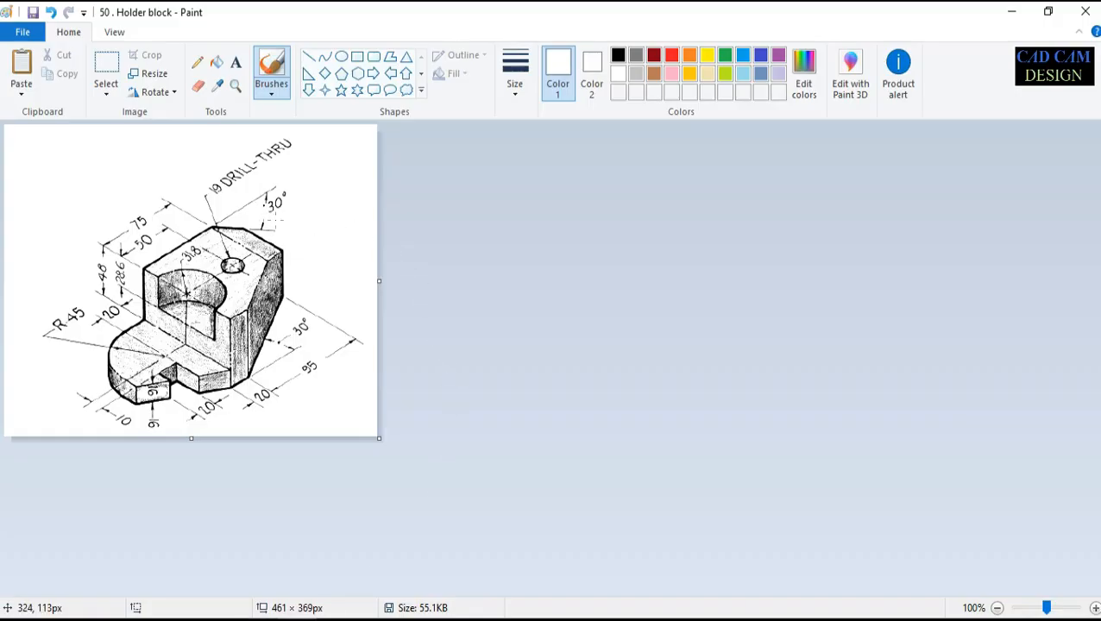
{"action": "key", "text": "alt+Tab"}
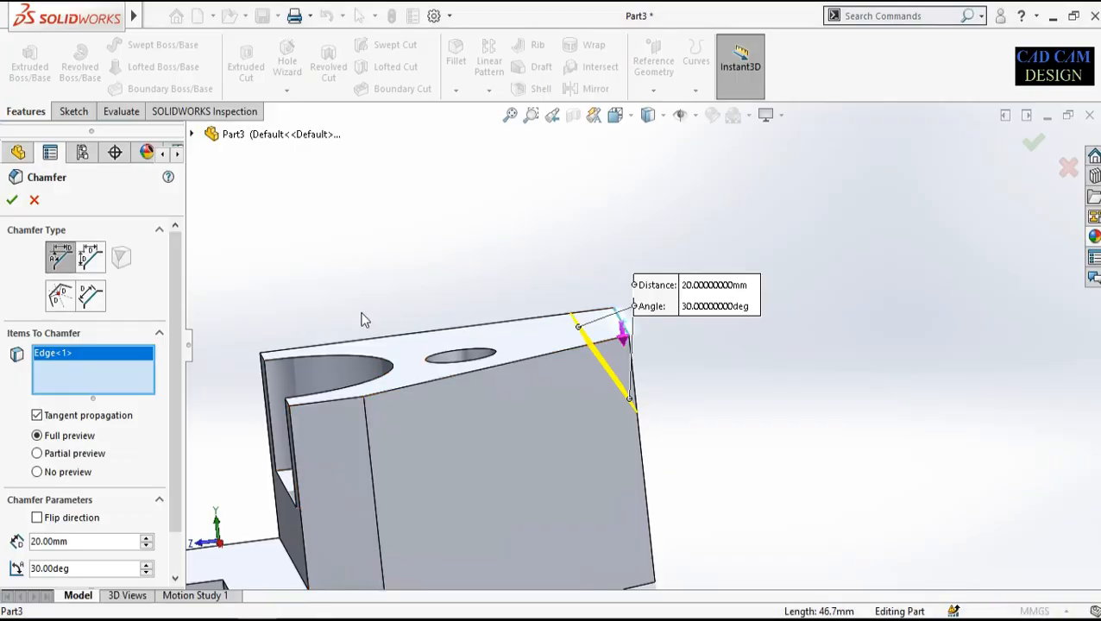
{"action": "left_click_drag", "start_coordinate": [176, 259], "coordinate": [176, 302]}
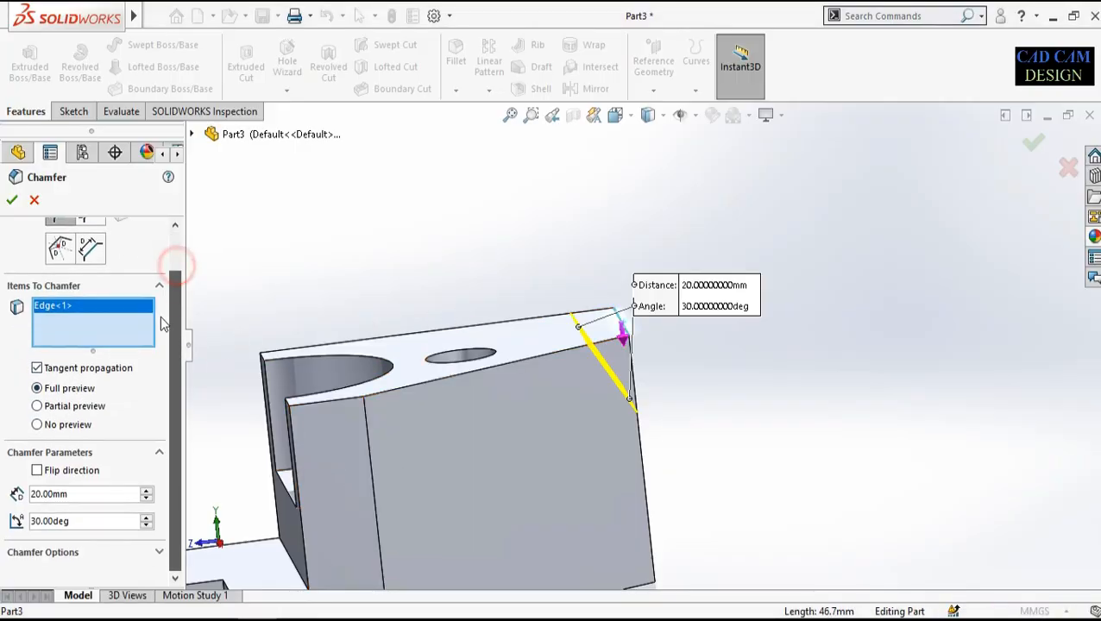
{"action": "left_click", "coordinate": [36, 470]}
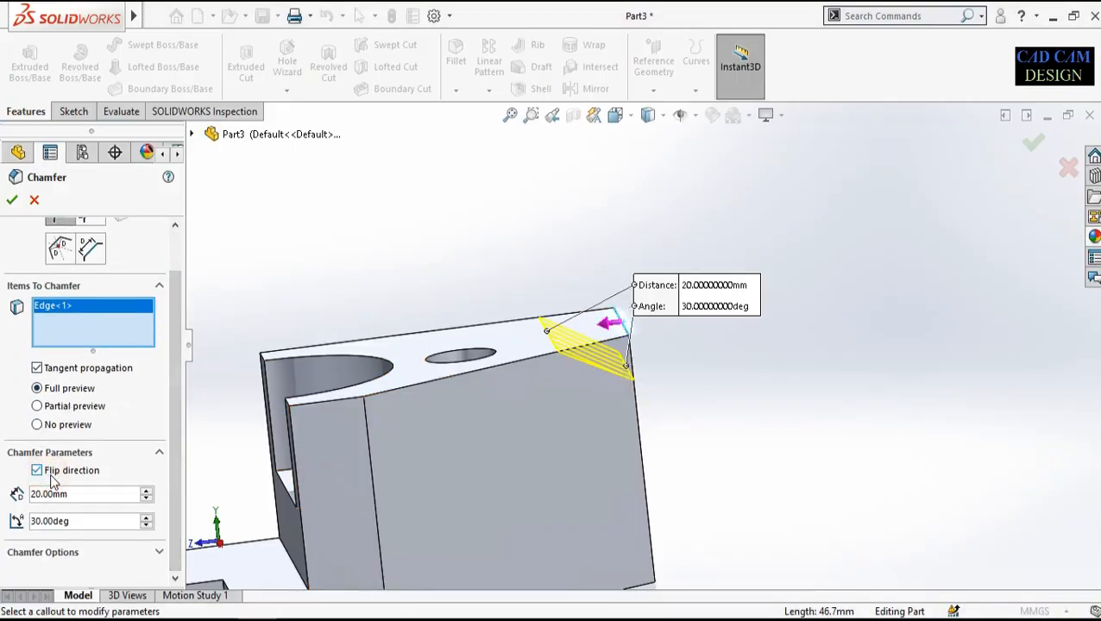
{"action": "scroll", "coordinate": [635, 336], "scroll_direction": "up", "scroll_amount": 3}
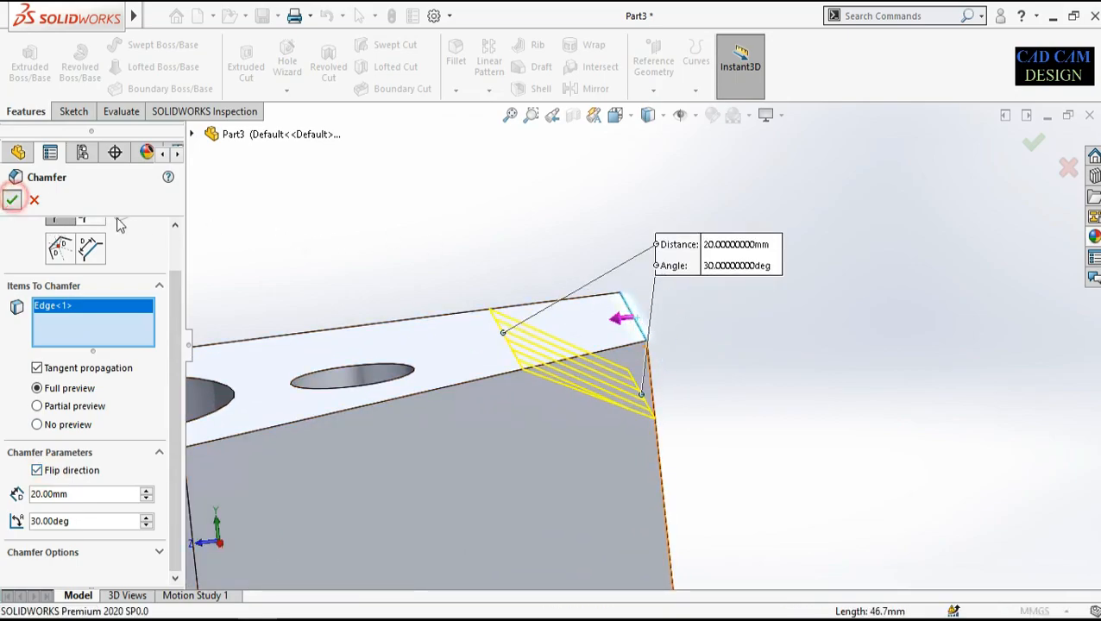
{"action": "left_click", "coordinate": [12, 199]}
{"action": "scroll", "coordinate": [673, 385], "scroll_direction": "up", "scroll_amount": 5}
{"action": "middle_click_drag", "start_coordinate": [647, 416], "coordinate": [686, 435]}
{"action": "scroll", "coordinate": [616, 352], "scroll_direction": "down", "scroll_amount": 3}
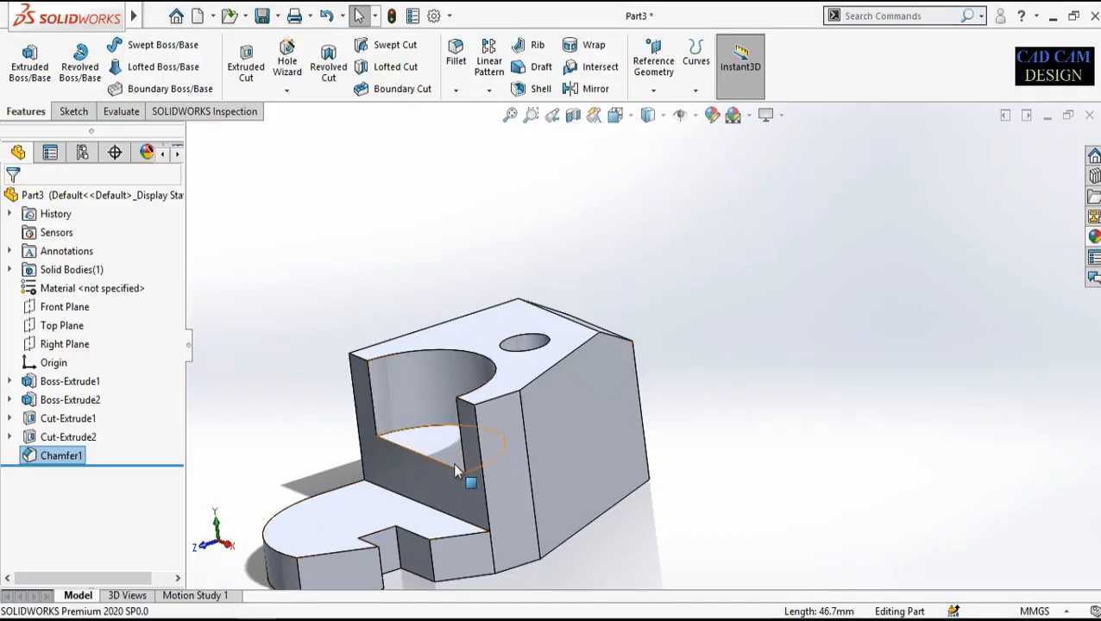
Step: Inspect the chamfered holder block from the front, the side and above
{"action": "scroll", "coordinate": [440, 492], "scroll_direction": "up", "scroll_amount": 5}
{"action": "mouse_move", "coordinate": [425, 516]}
{"action": "middle_mouse_down"}
{"action": "mouse_move", "coordinate": [457, 475]}
{"action": "mouse_move", "coordinate": [516, 459]}
{"action": "middle_mouse_up"}
{"action": "scroll", "coordinate": [546, 417], "scroll_direction": "down", "scroll_amount": 2}
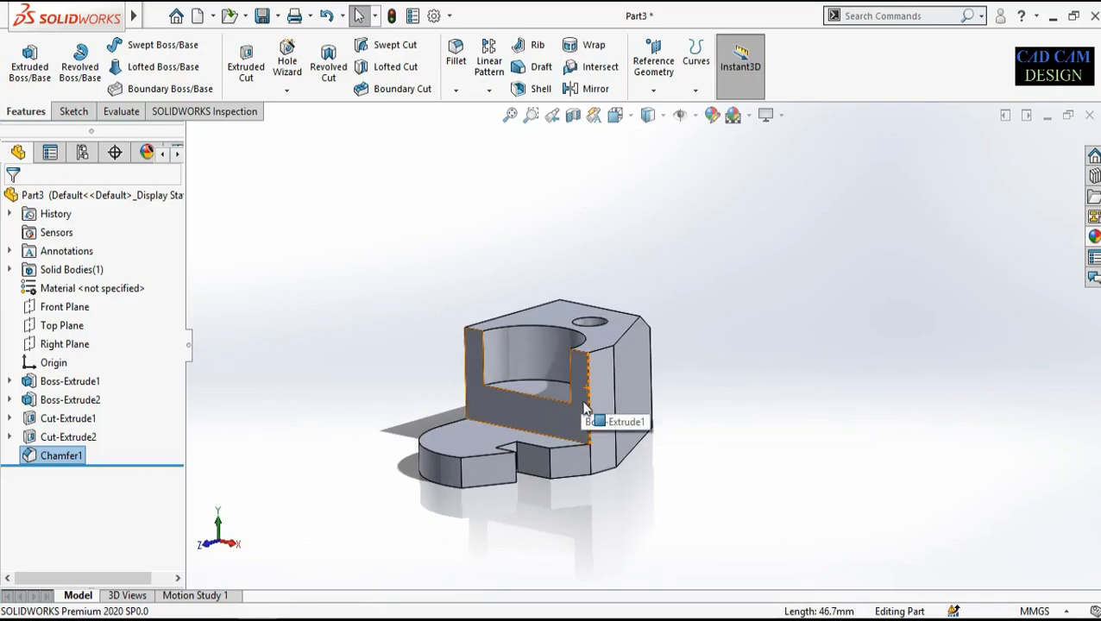
{"action": "middle_click_drag", "start_coordinate": [583, 402], "coordinate": [591, 409]}
{"action": "mouse_move", "coordinate": [605, 345]}
{"action": "middle_mouse_down"}
{"action": "mouse_move", "coordinate": [598, 458]}
{"action": "mouse_move", "coordinate": [618, 508]}
{"action": "mouse_move", "coordinate": [620, 565]}
{"action": "middle_mouse_up"}
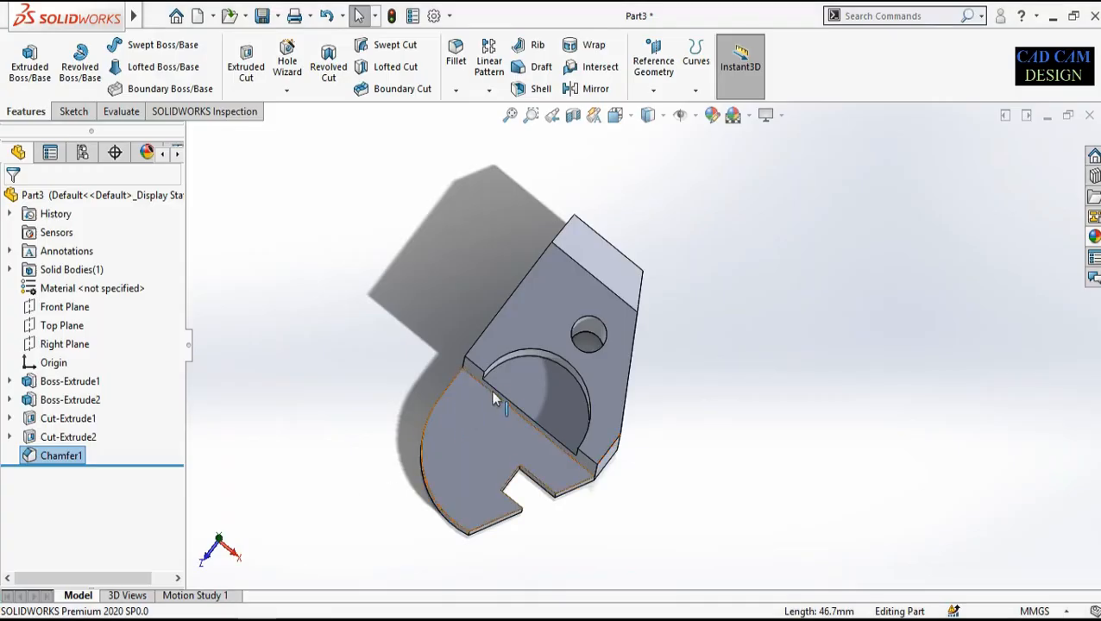
{"action": "mouse_move", "coordinate": [490, 390]}
{"action": "middle_mouse_down"}
{"action": "mouse_move", "coordinate": [499, 216]}
{"action": "mouse_move", "coordinate": [472, 204]}
{"action": "mouse_move", "coordinate": [492, 202]}
{"action": "middle_mouse_up"}
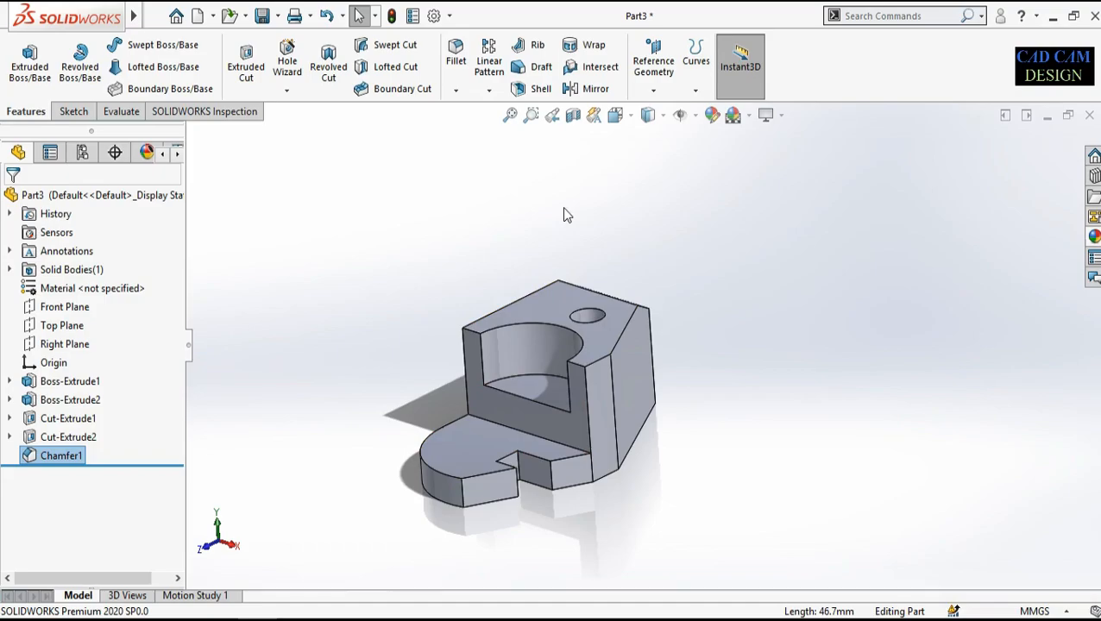
Step: Apply a bright red appearance from the Painted > Car category to the entire body of the holder block
{"action": "left_click", "coordinate": [1095, 236]}
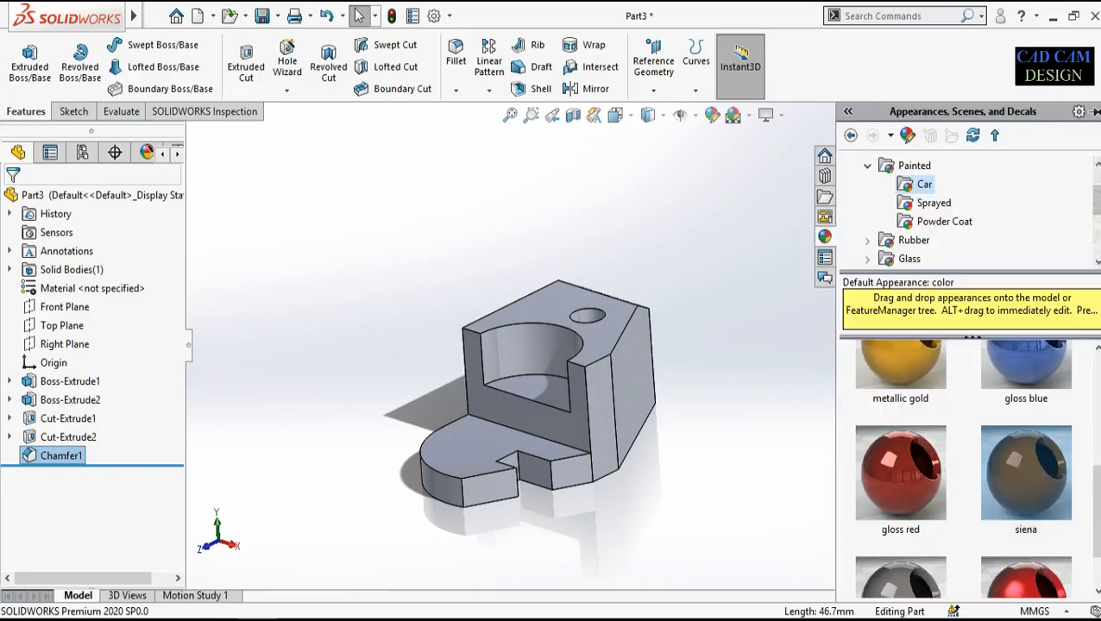
{"action": "left_click_drag", "start_coordinate": [1038, 565], "coordinate": [527, 341]}
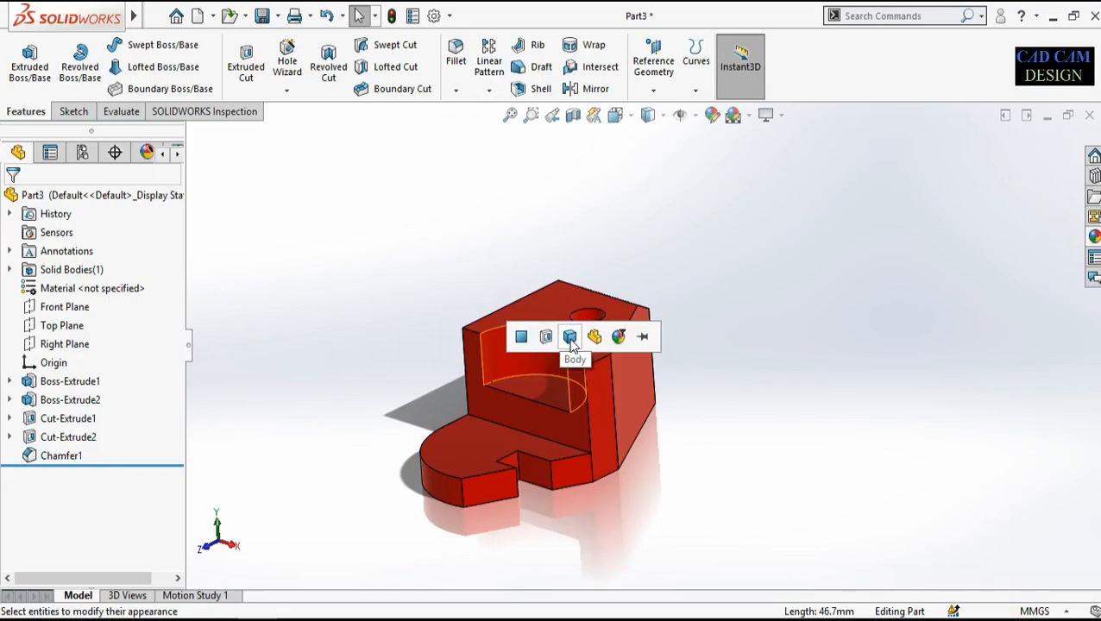
{"action": "left_click", "coordinate": [571, 345]}
{"action": "mouse_move", "coordinate": [656, 450]}
{"action": "middle_mouse_down"}
{"action": "mouse_move", "coordinate": [676, 484]}
{"action": "mouse_move", "coordinate": [678, 457]}
{"action": "mouse_move", "coordinate": [653, 466]}
{"action": "middle_mouse_up"}
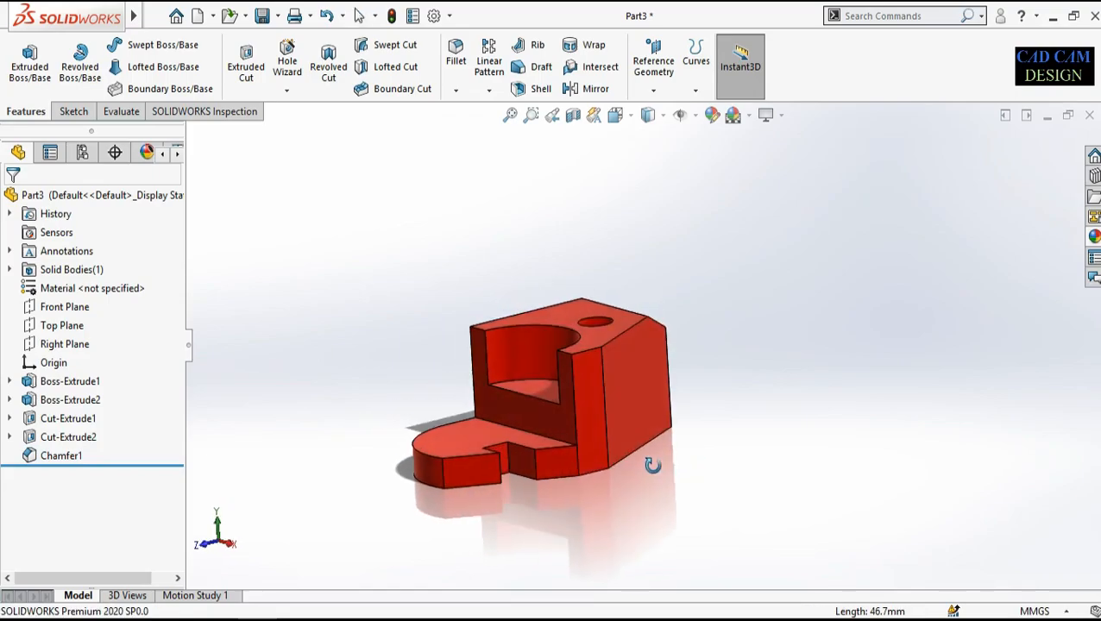